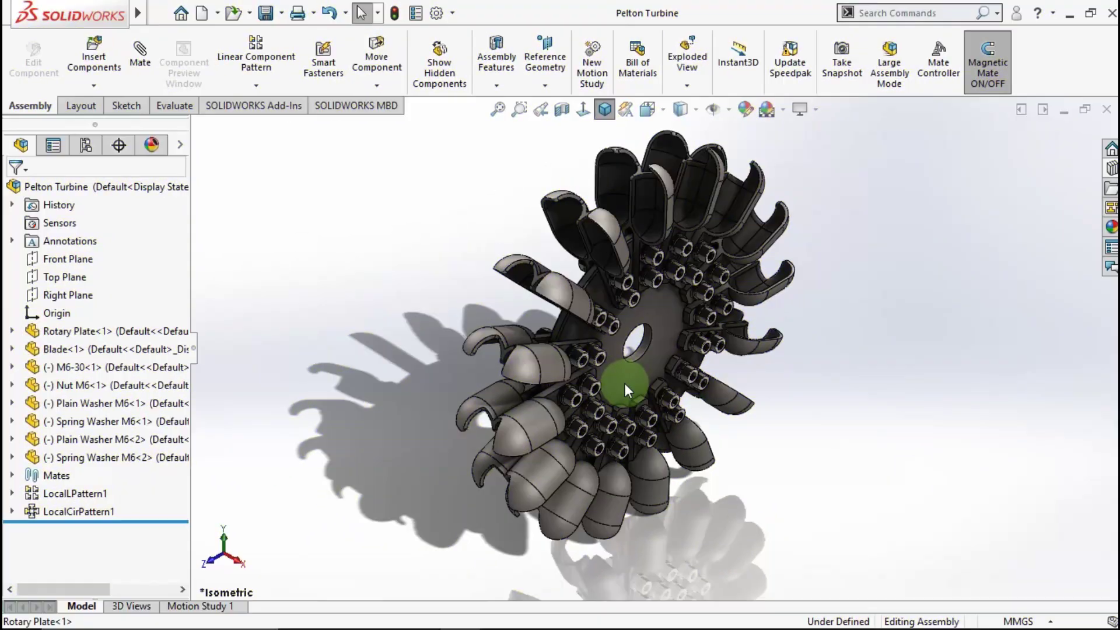
Step: Start a sketch on the Top Plane with a horizontal centerline running left from the origin
mouse_move(625, 383)
middle_down()
mouse_move(593, 325)
mouse_move(500, 295)
mouse_move(458, 326)
mouse_move(533, 350)
mouse_move(570, 313)
mouse_move(560, 315)
mouse_move(781, 295)
mouse_move(753, 293)
mouse_move(733, 325)
mouse_move(775, 363)
mouse_move(733, 315)
mouse_move(645, 338)
mouse_move(555, 370)
mouse_move(500, 453)
mouse_move(533, 400)
mouse_move(577, 412)
middle_up()
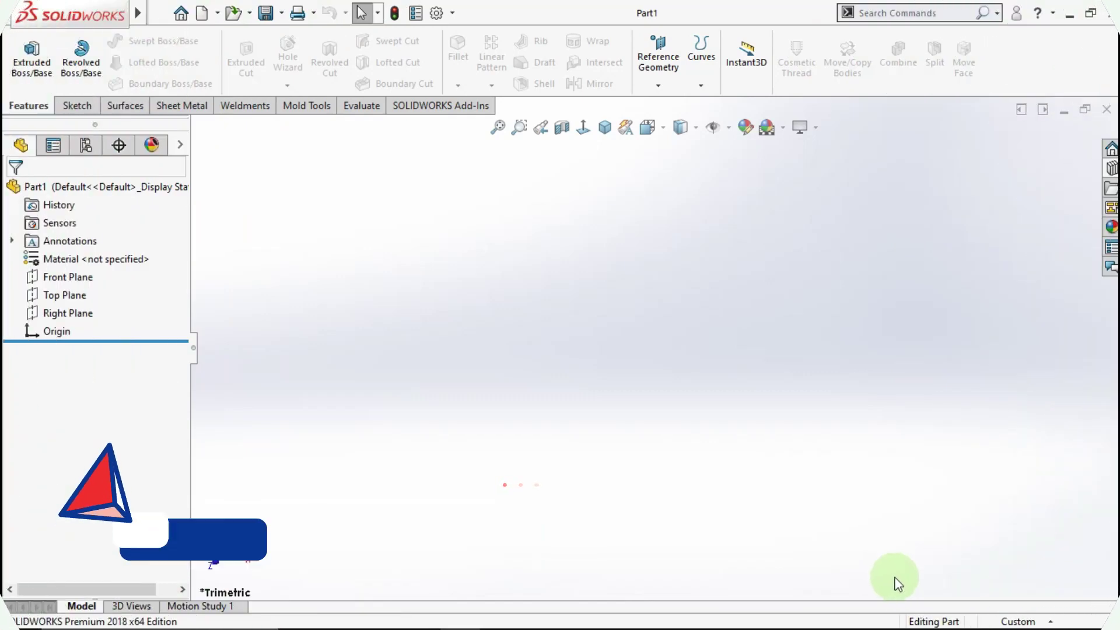
drag(439, 279, 631, 517)
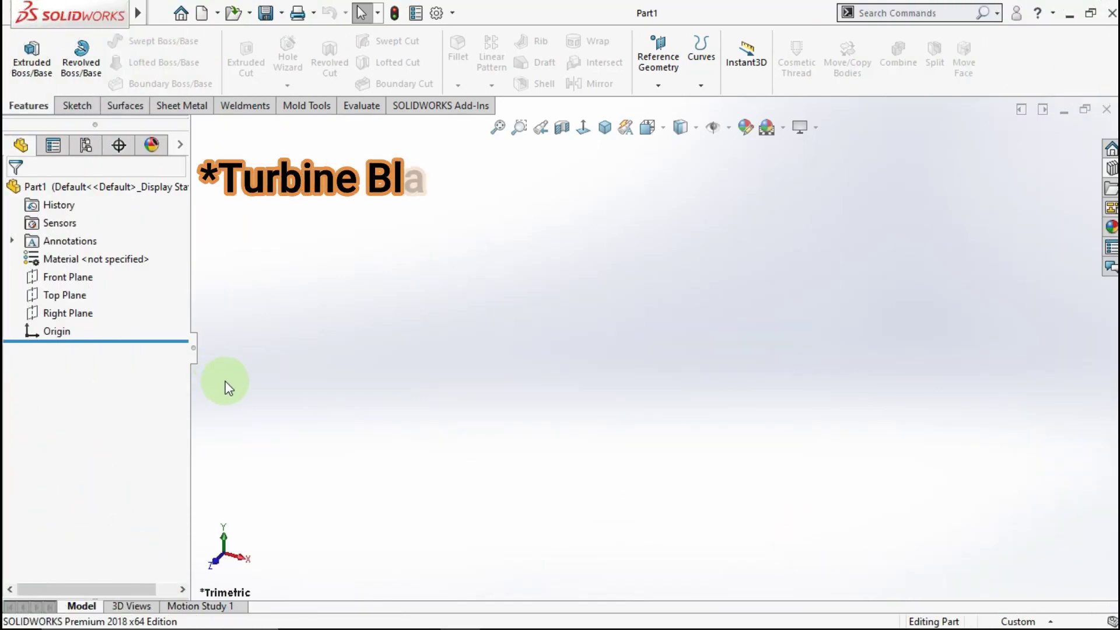
click(69, 295)
click(76, 269)
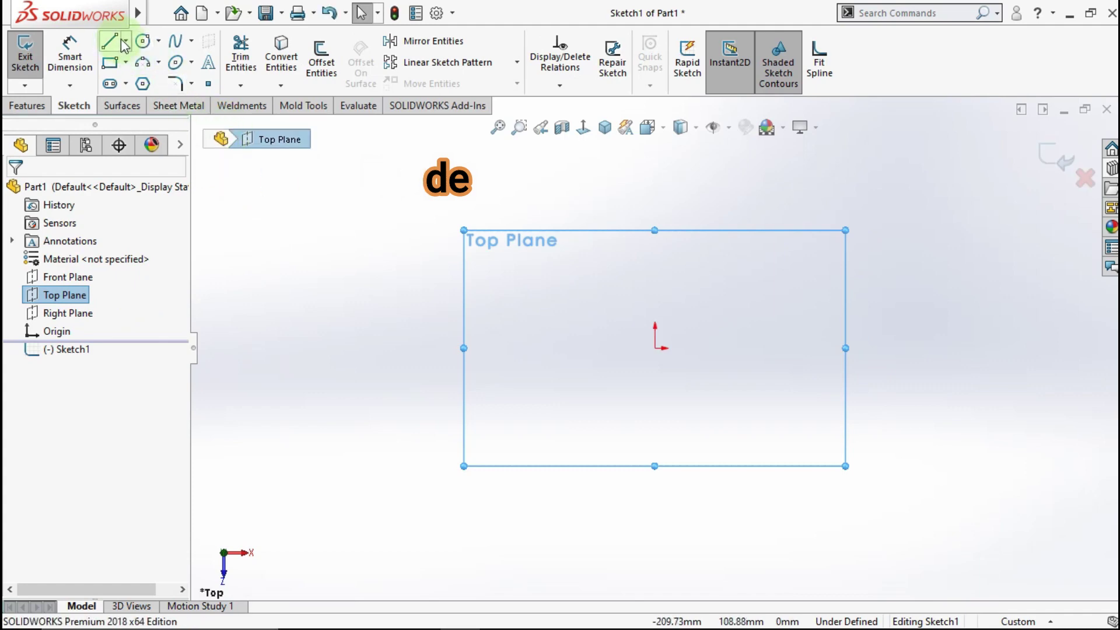
click(124, 41)
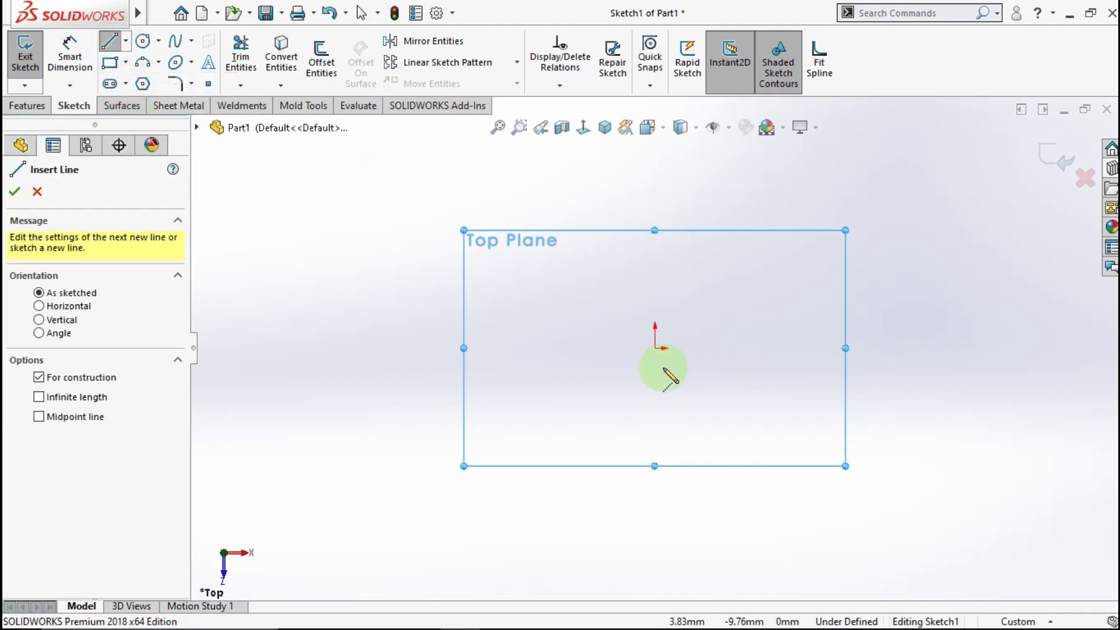
click(656, 348)
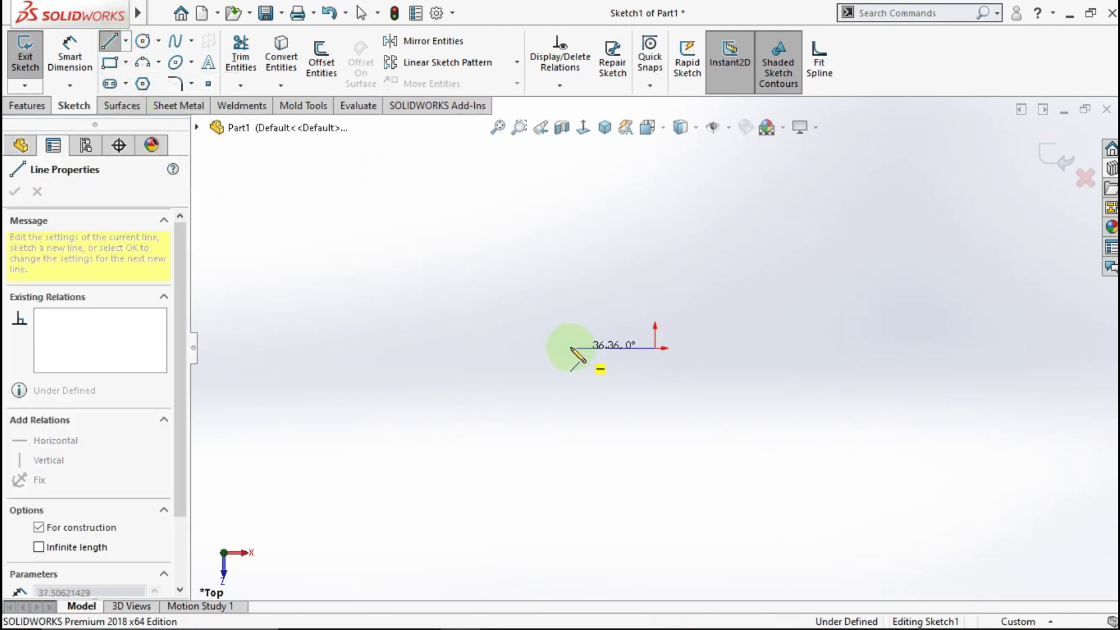
key(Escape)
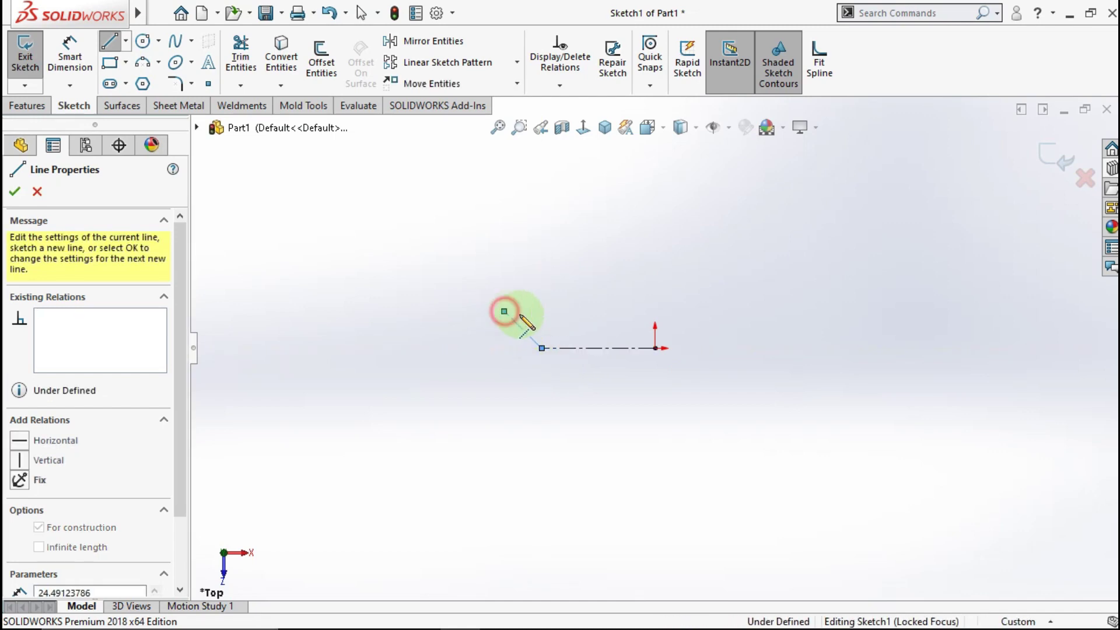
Step: Add a 91.47 mm vertical construction line centred on the centerline's left end
click(125, 44)
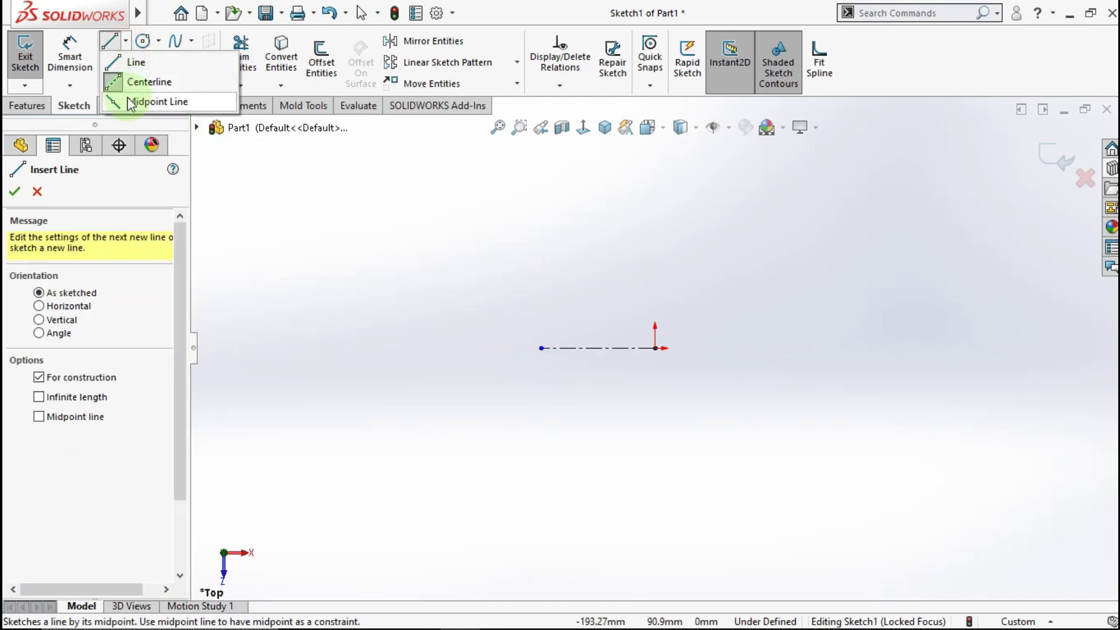
click(158, 100)
click(542, 348)
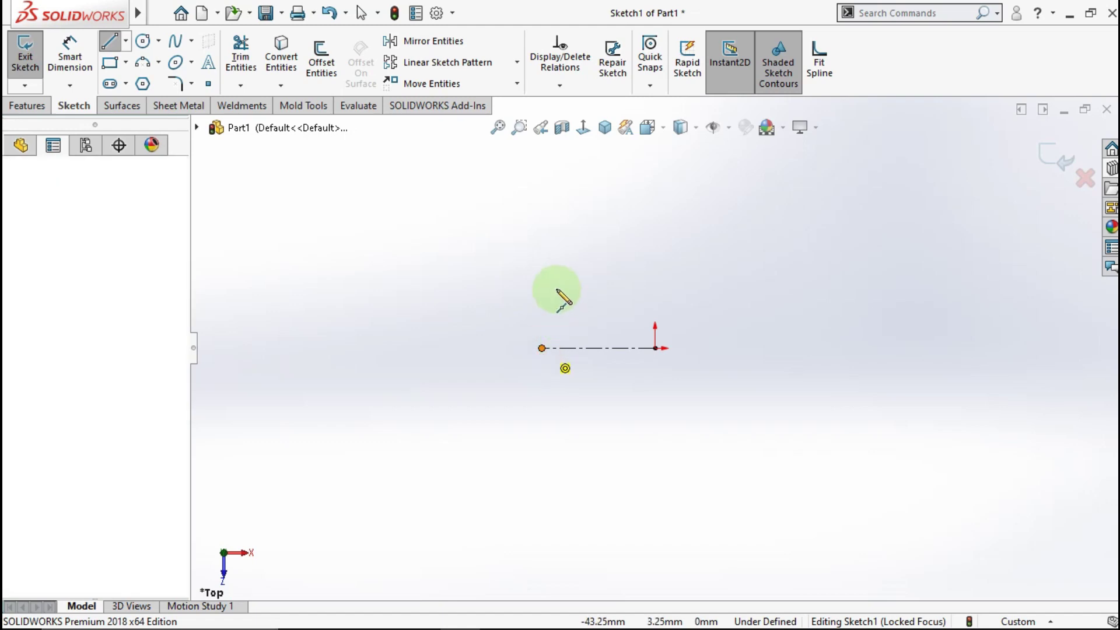
click(540, 250)
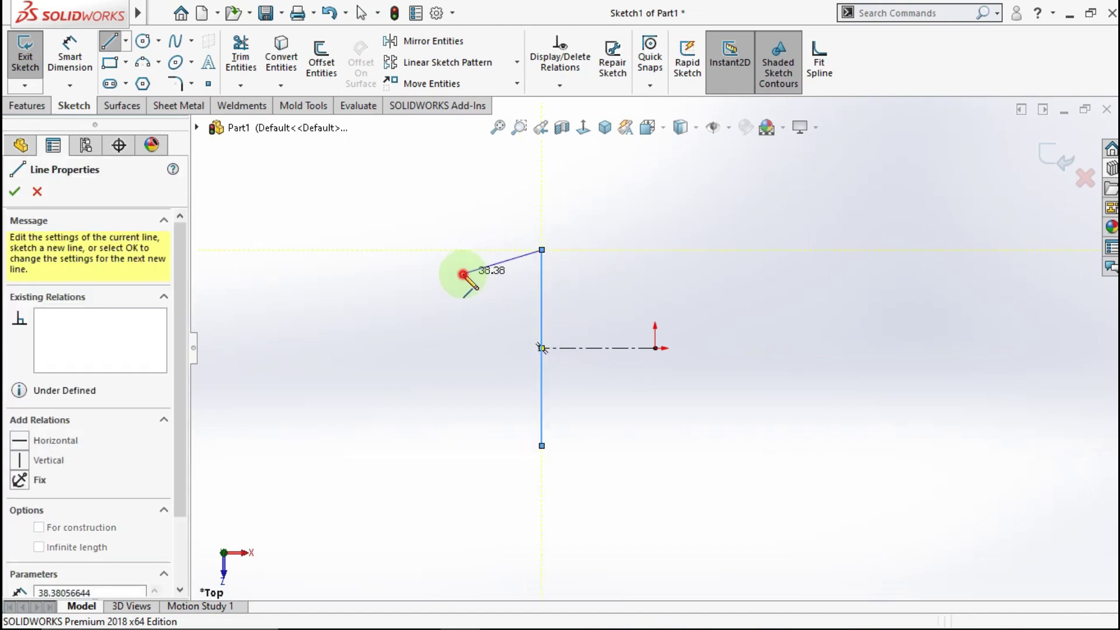
key(Escape)
key(Escape)
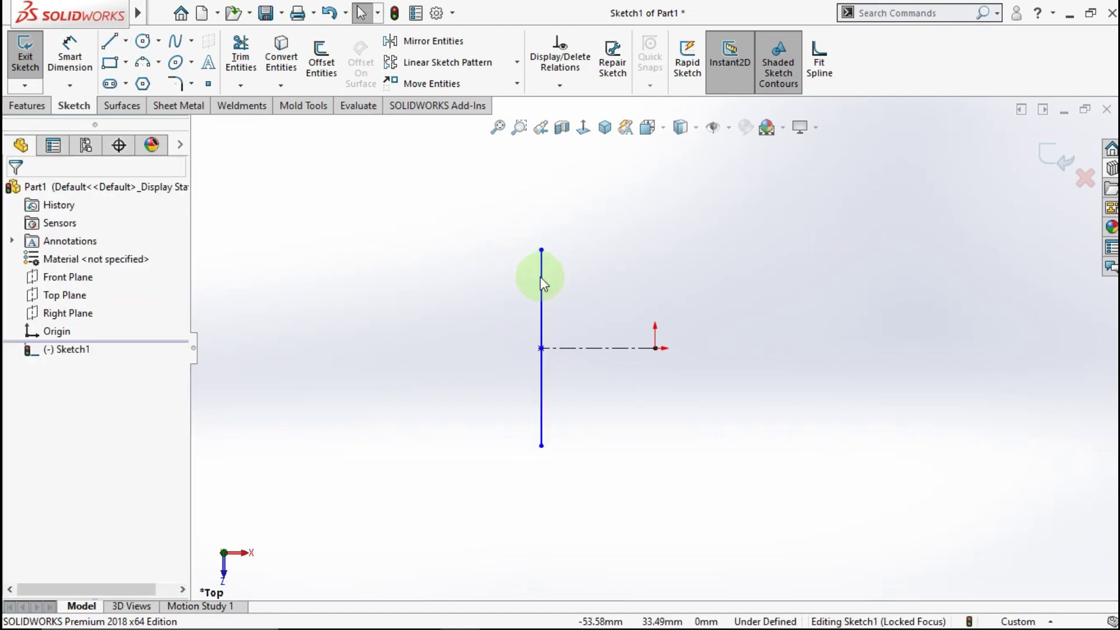
click(541, 276)
click(612, 231)
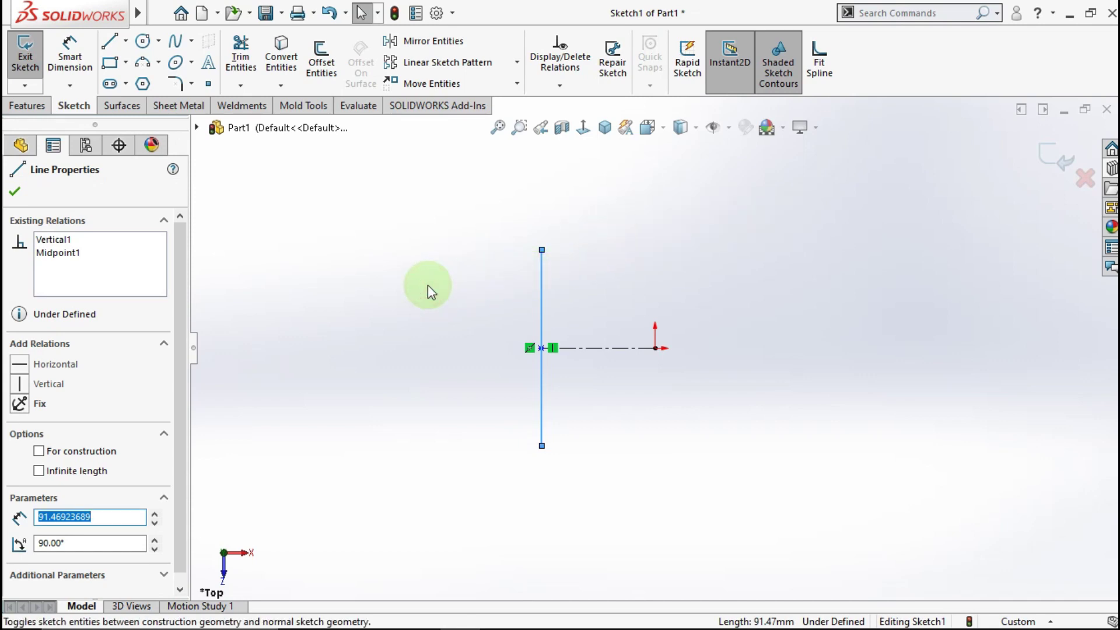
click(366, 258)
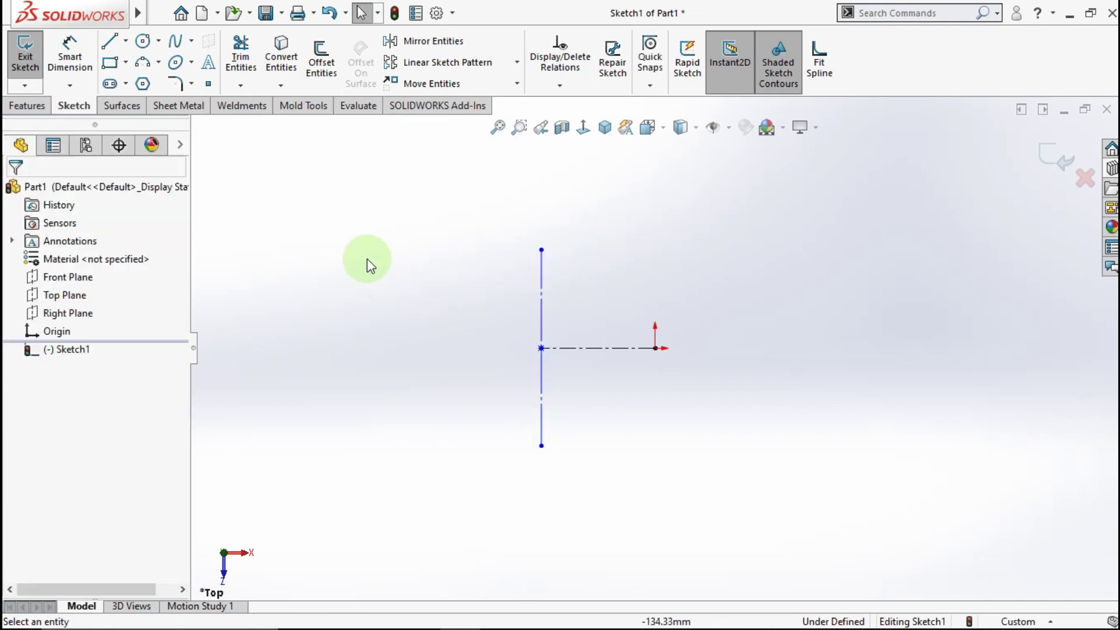
Step: Draw two circles centred on the vertical construction line's top and bottom ends
click(145, 41)
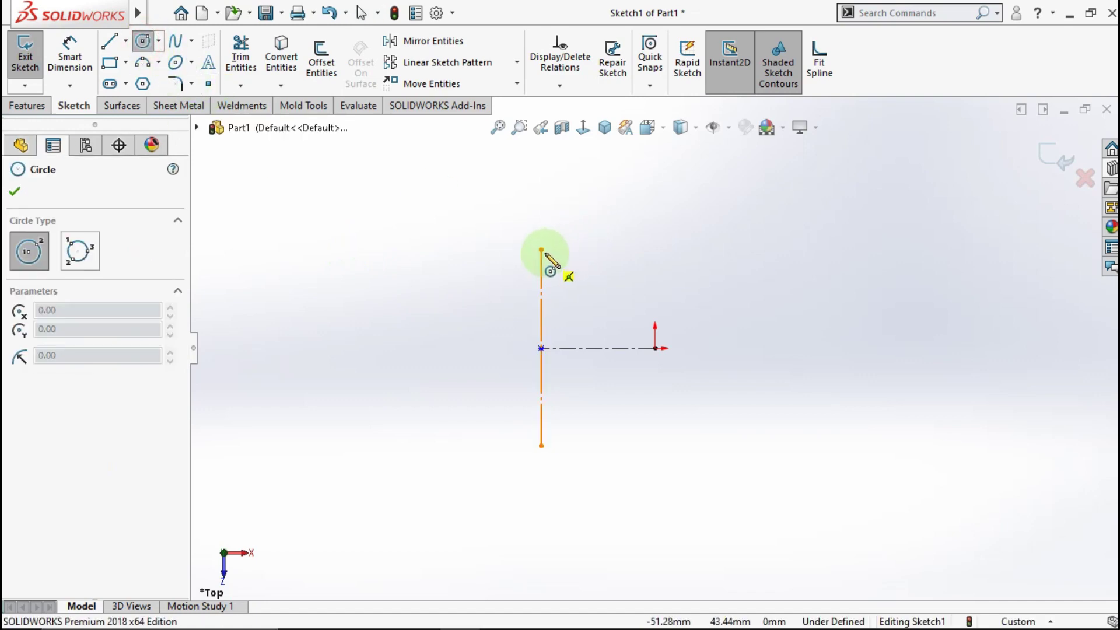
click(541, 250)
click(601, 230)
click(541, 447)
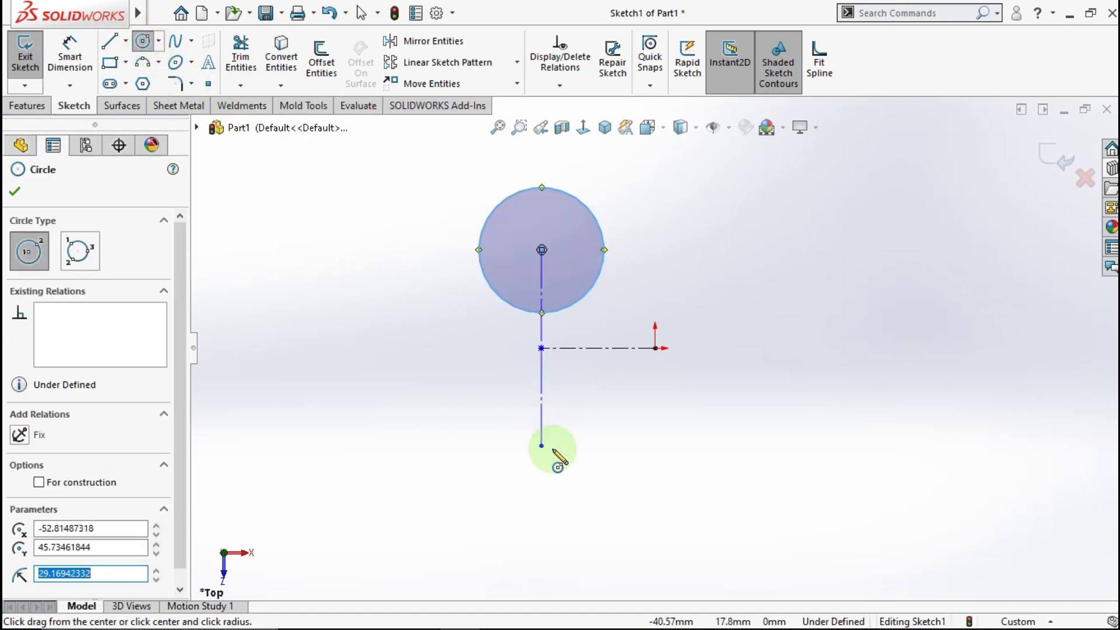
click(583, 412)
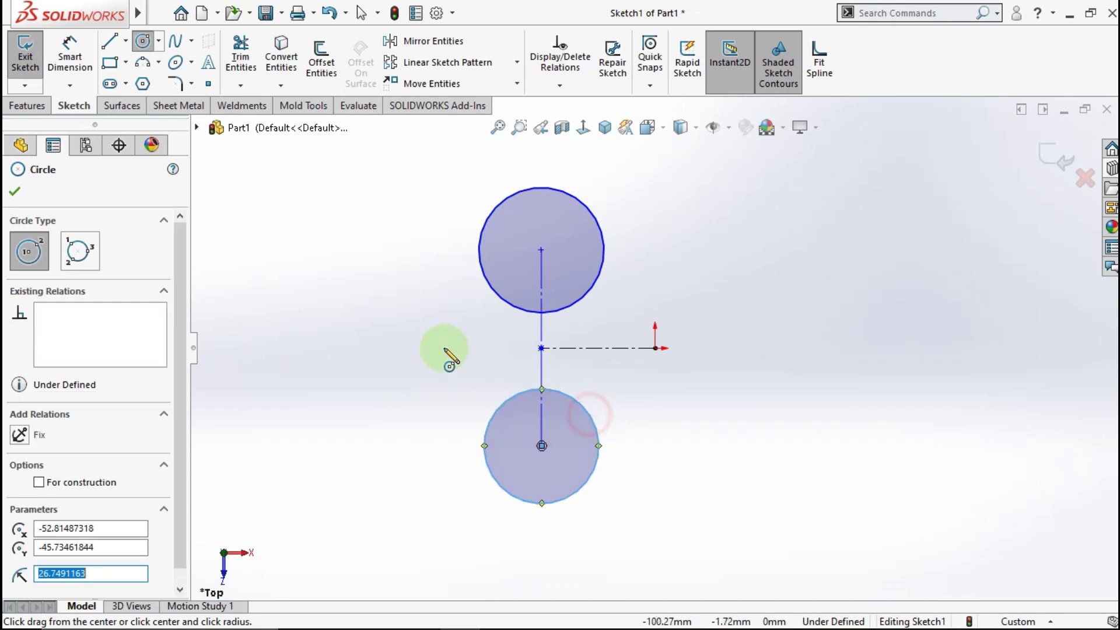
Step: Dimension the upper circle's diameter to 30 mm
click(70, 52)
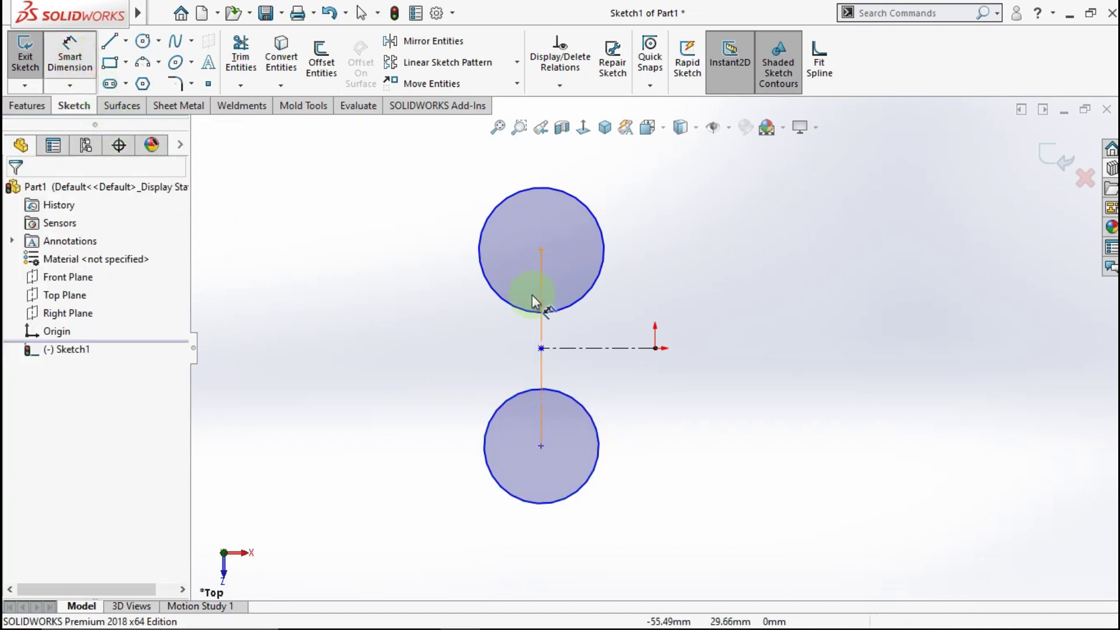
click(512, 309)
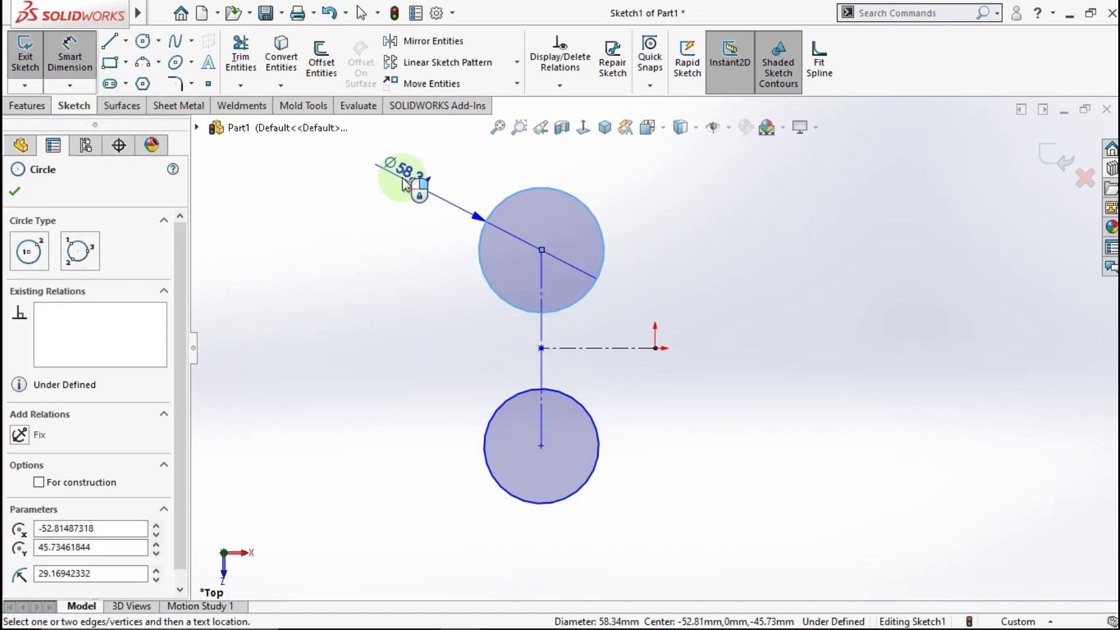
right_click(402, 170)
click(420, 214)
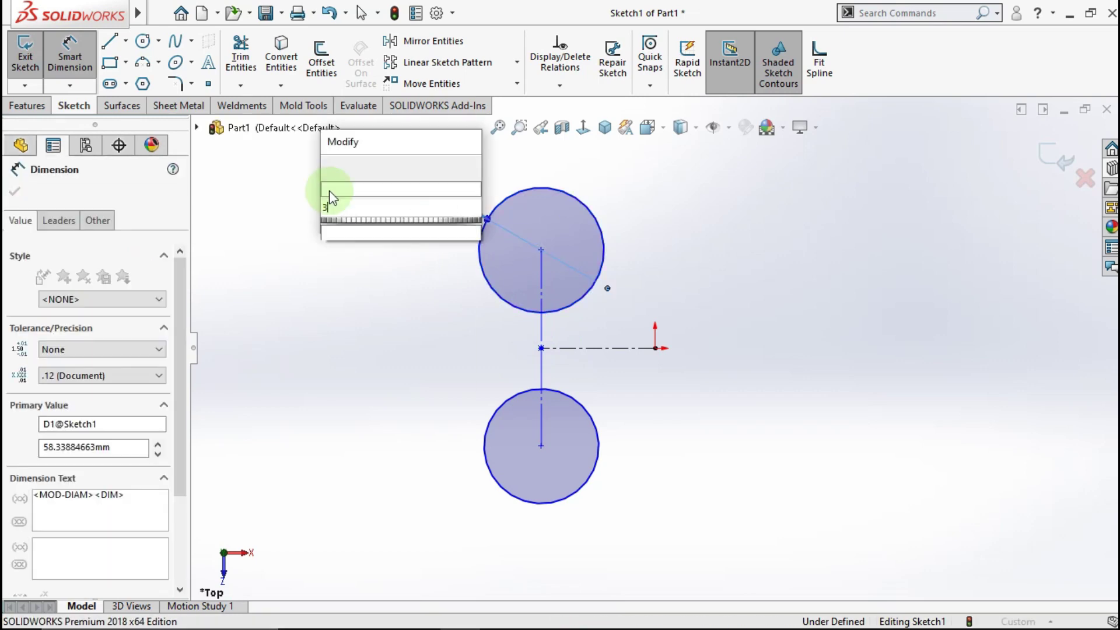
text(30)
key(Return)
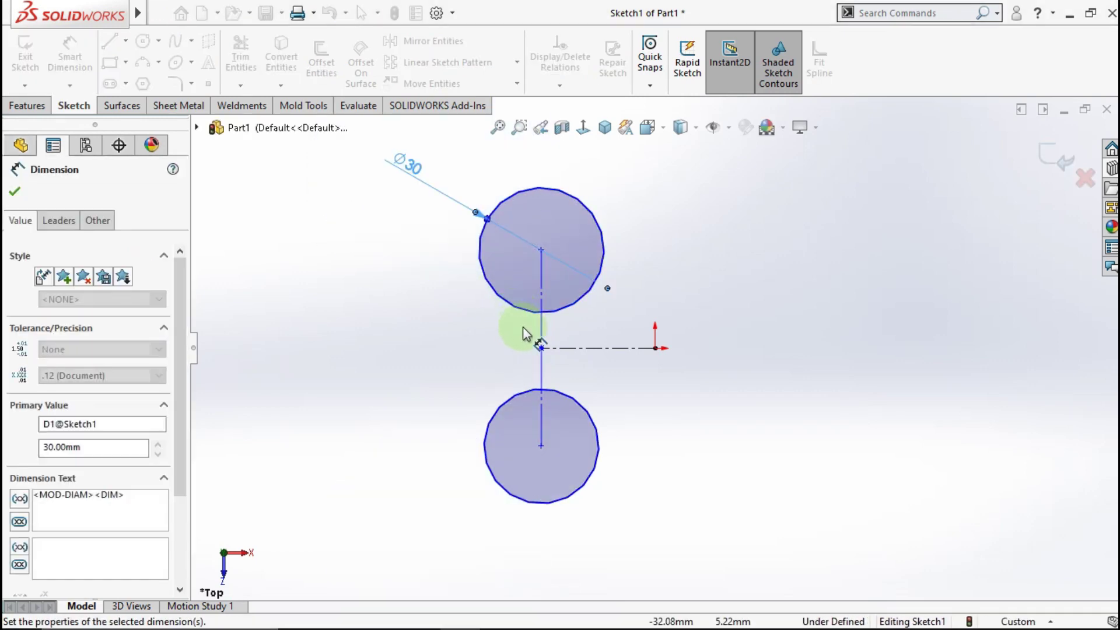
Step: Set the circle centres 20 mm apart and 12 mm left of the origin
click(541, 330)
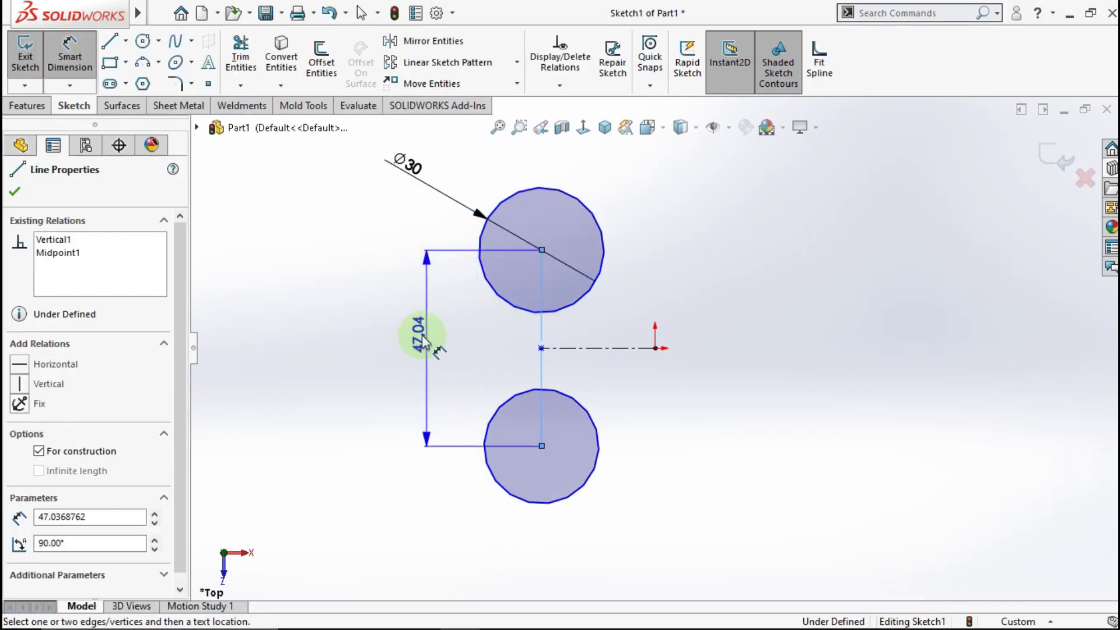
click(419, 334)
text(20)
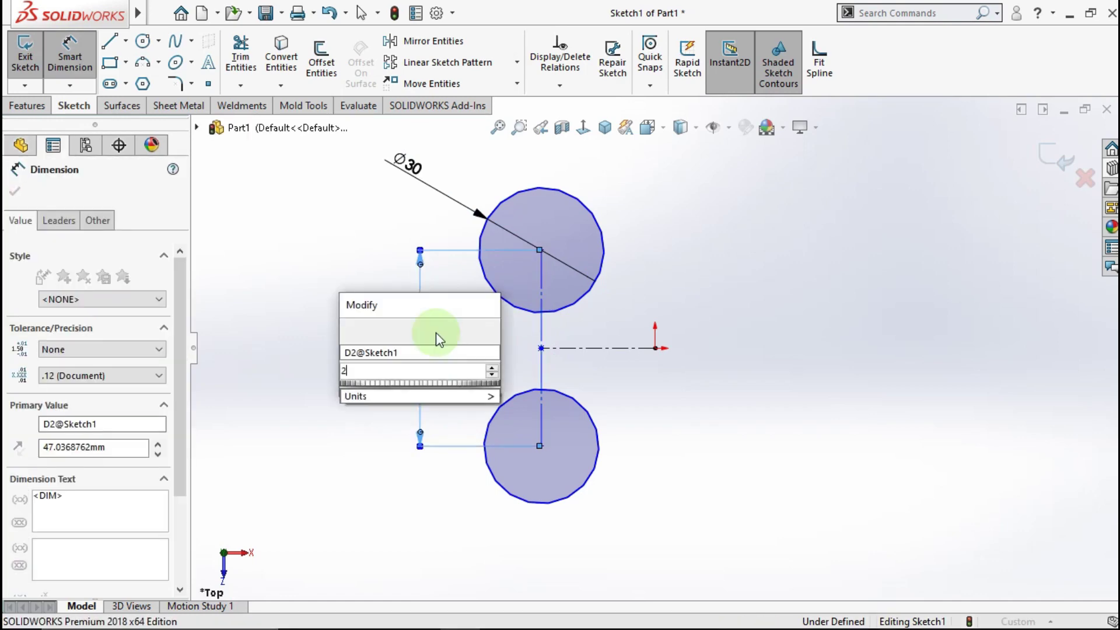
click(348, 331)
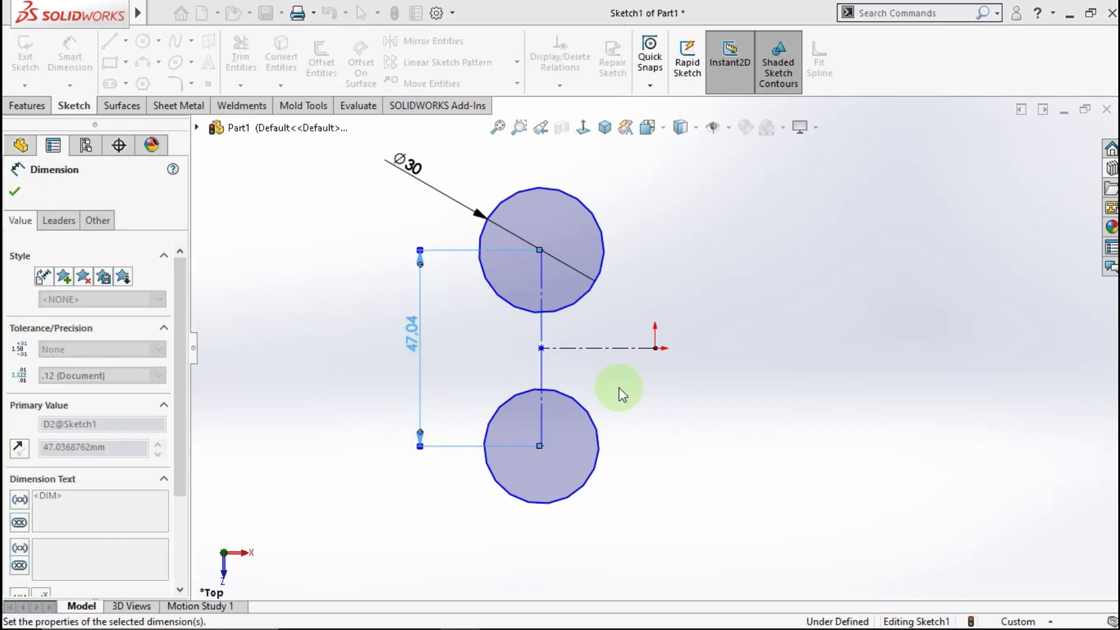
click(618, 350)
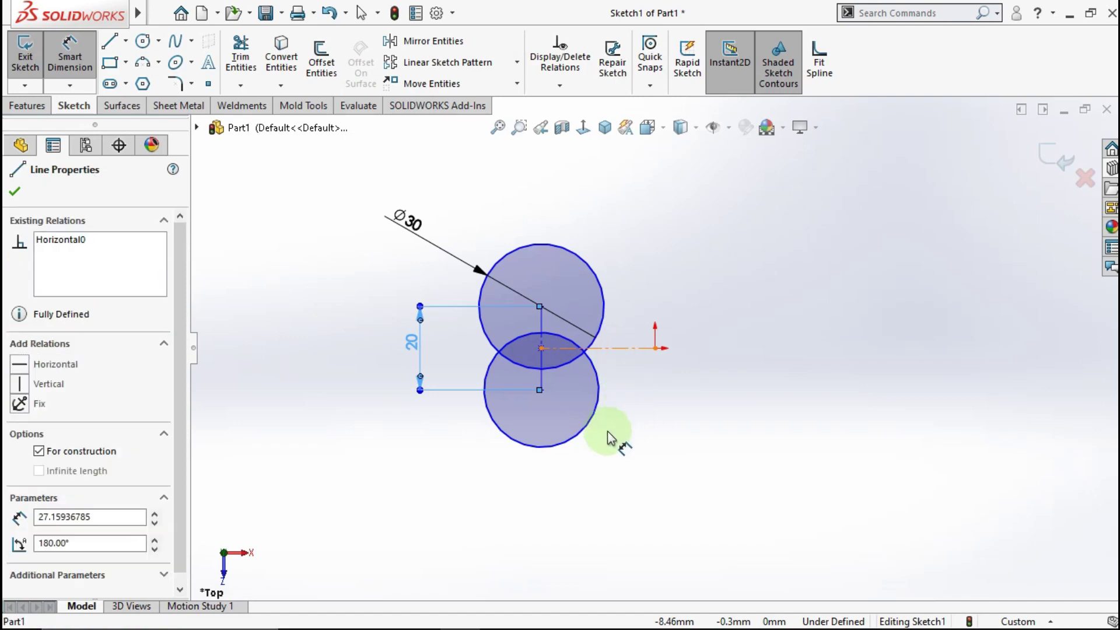
click(602, 520)
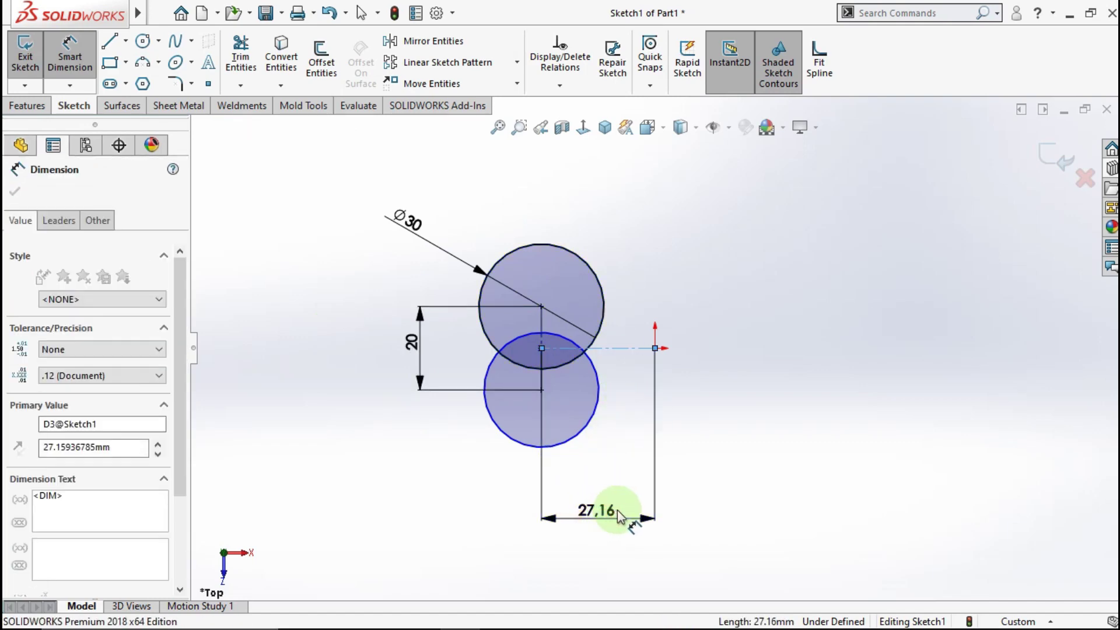
text(12)
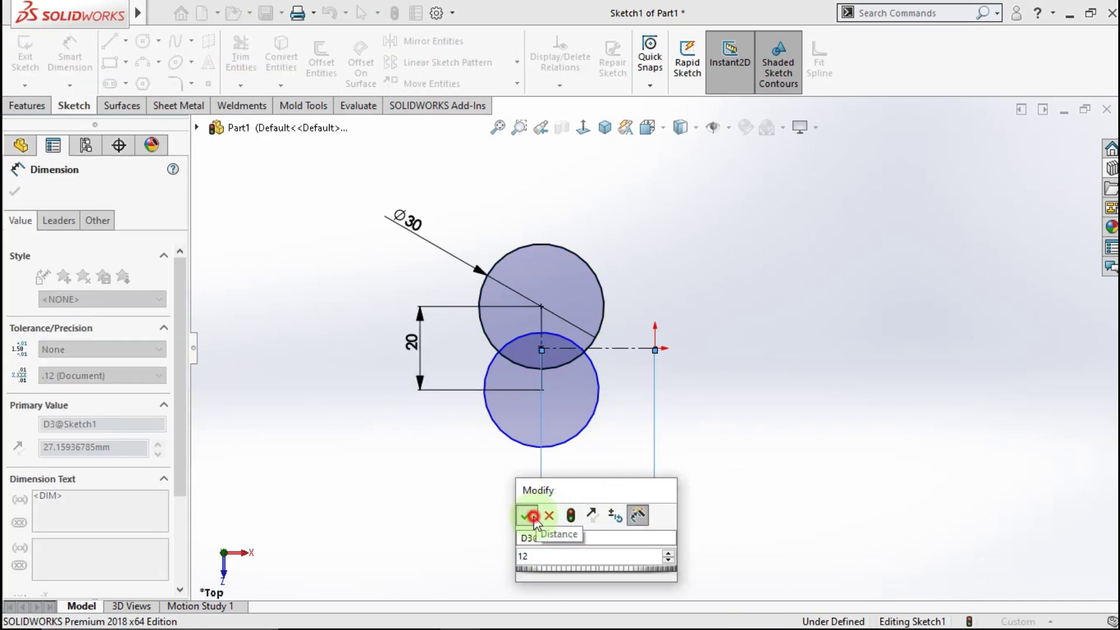
click(531, 516)
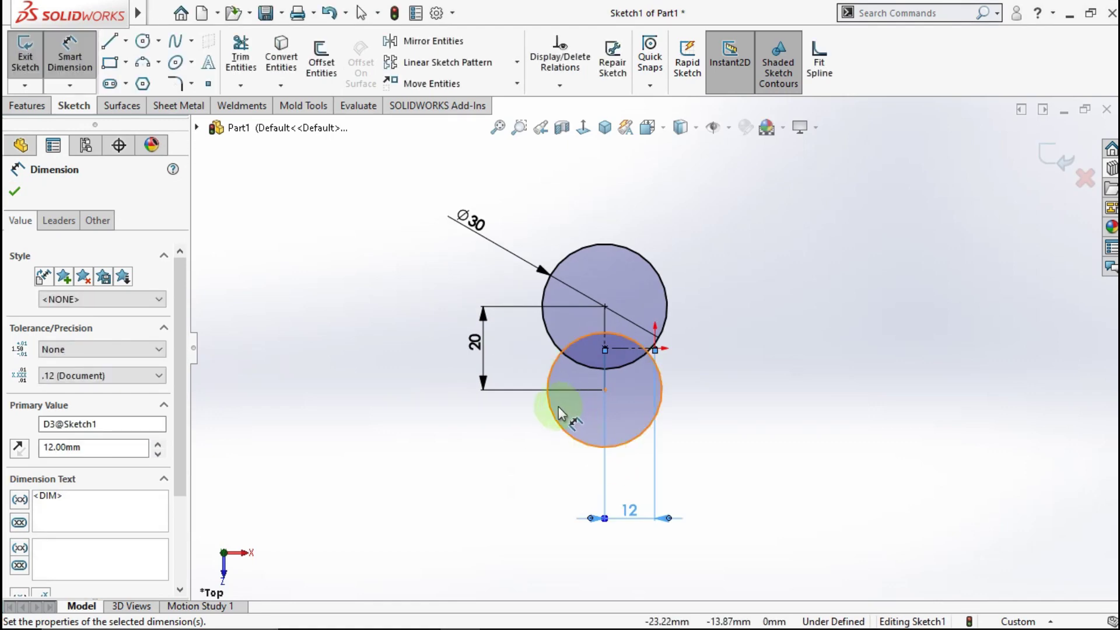
key(Escape)
key(Escape)
click(559, 413)
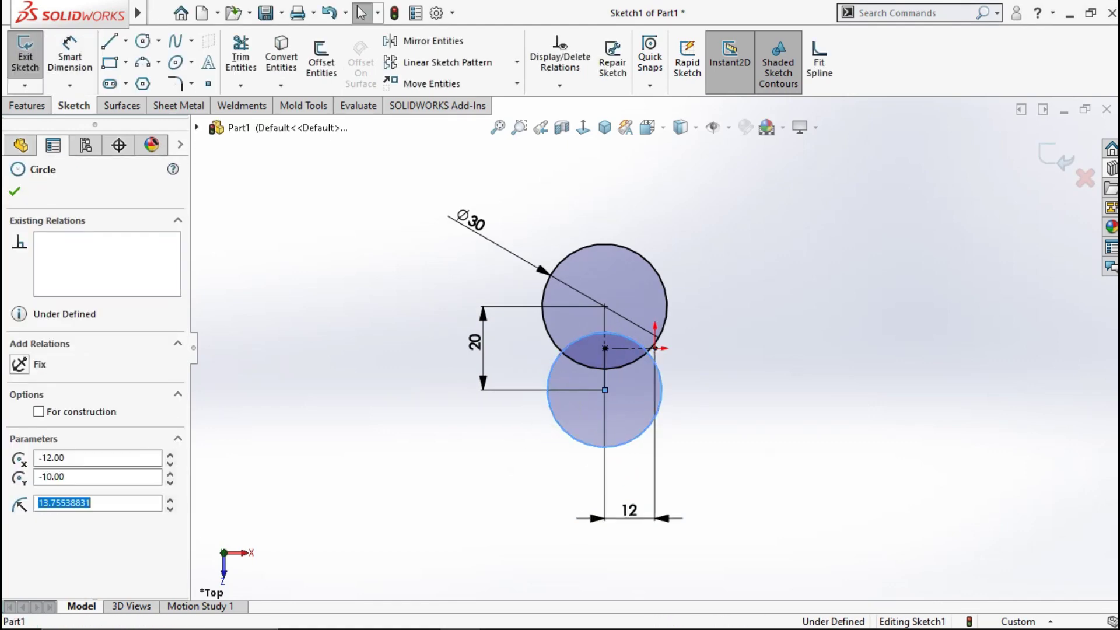
Step: Make the upper and lower circles equal in size
ctrl+click(545, 330)
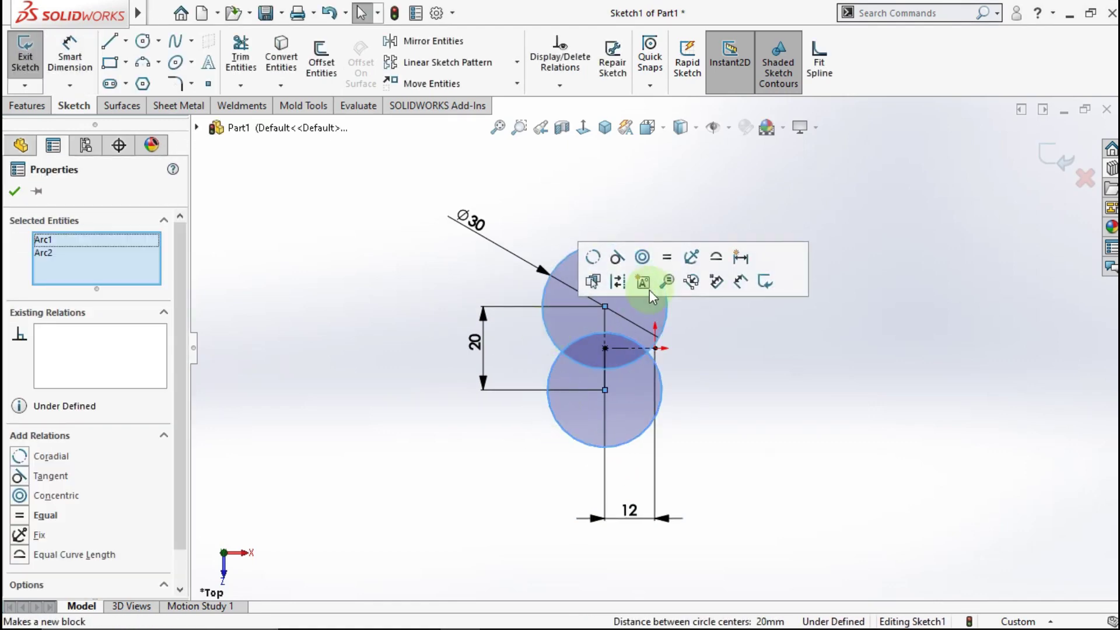
click(706, 374)
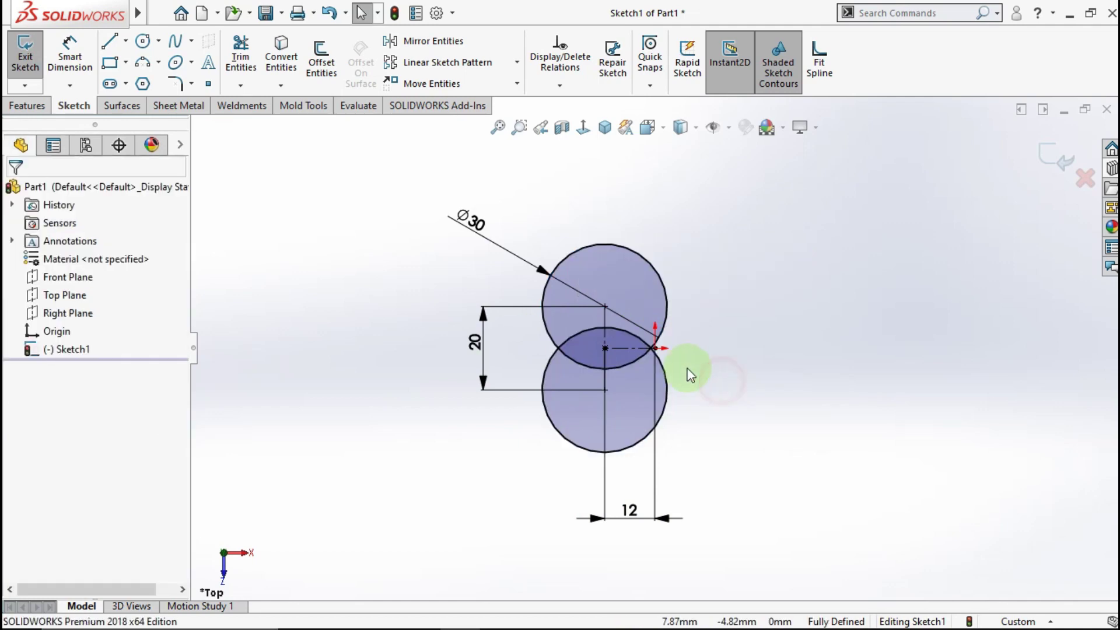
scroll(666, 348, down, 2)
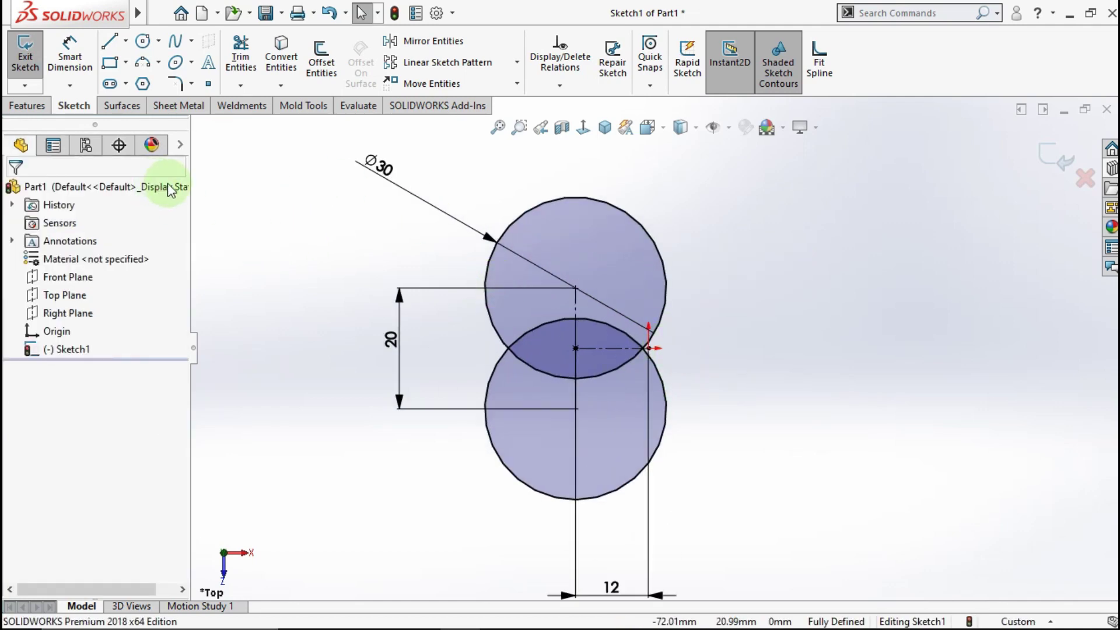
Step: Draw vertical lines joining the circles' left edges and their right edges
click(113, 43)
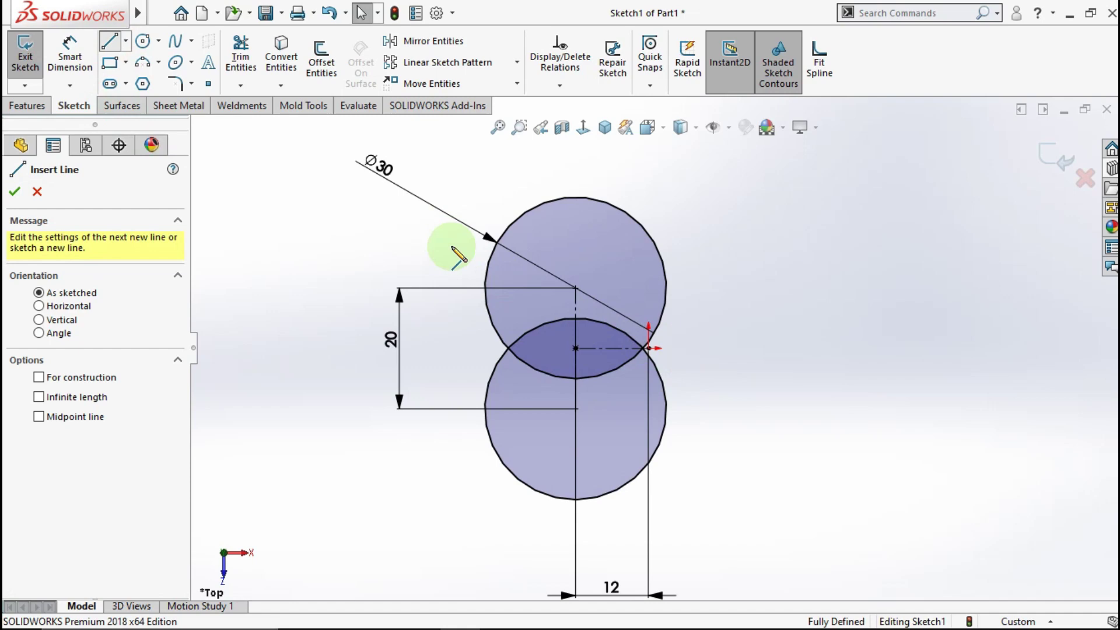
click(484, 288)
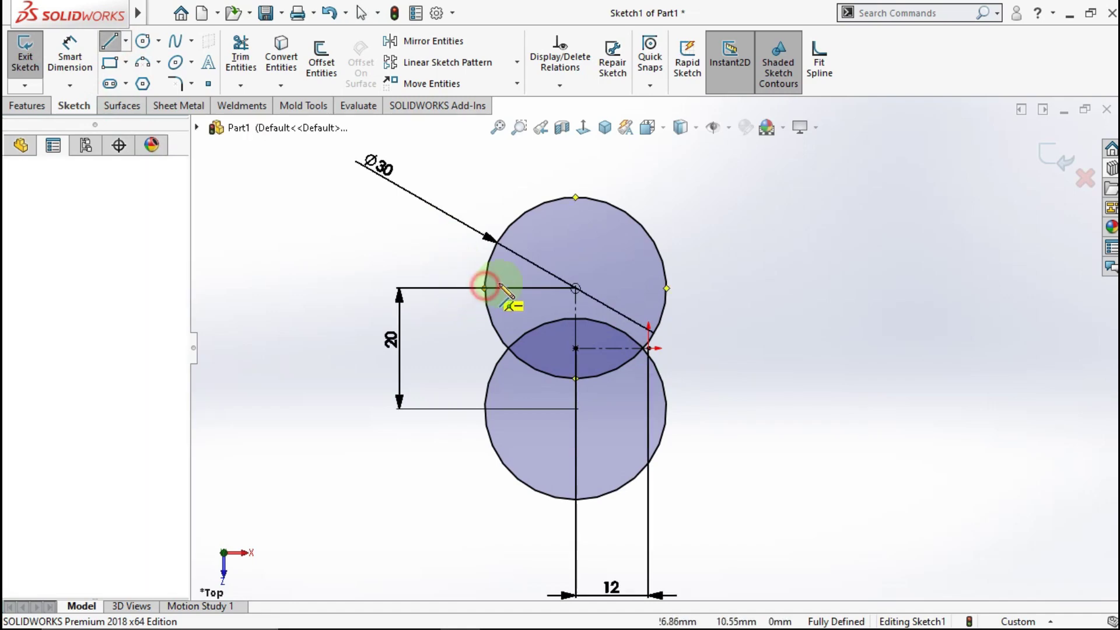
double_click(484, 409)
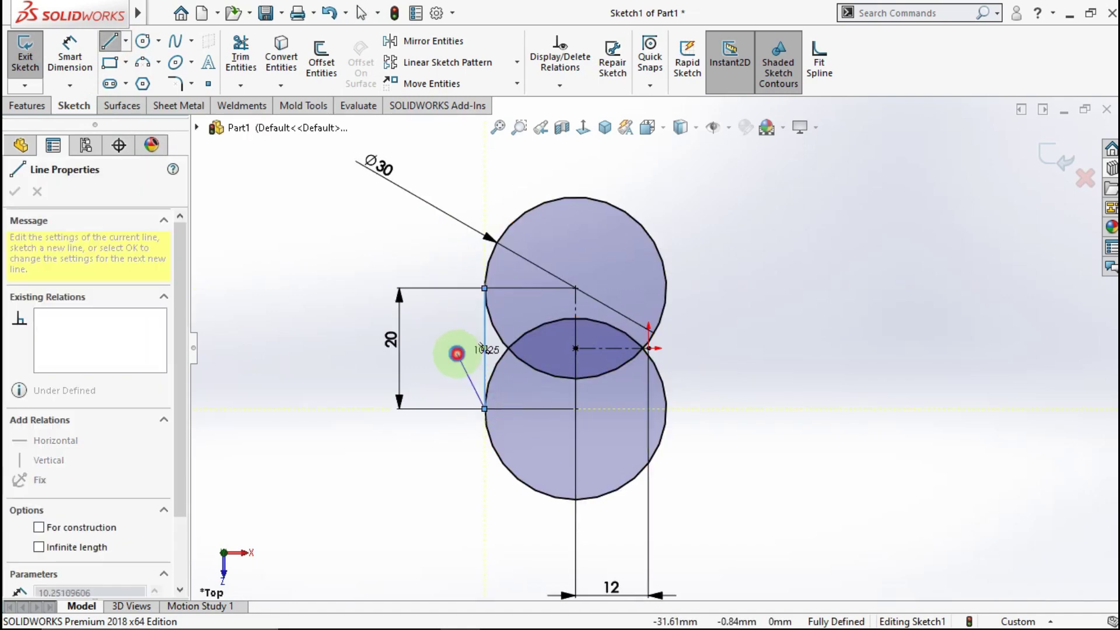
key(Escape)
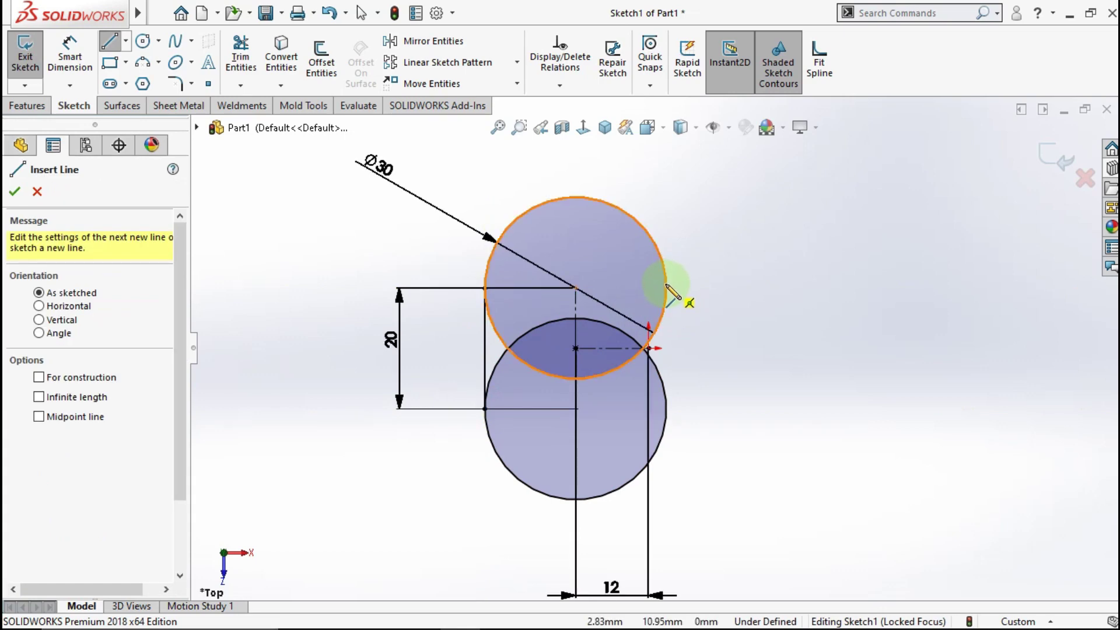
click(667, 287)
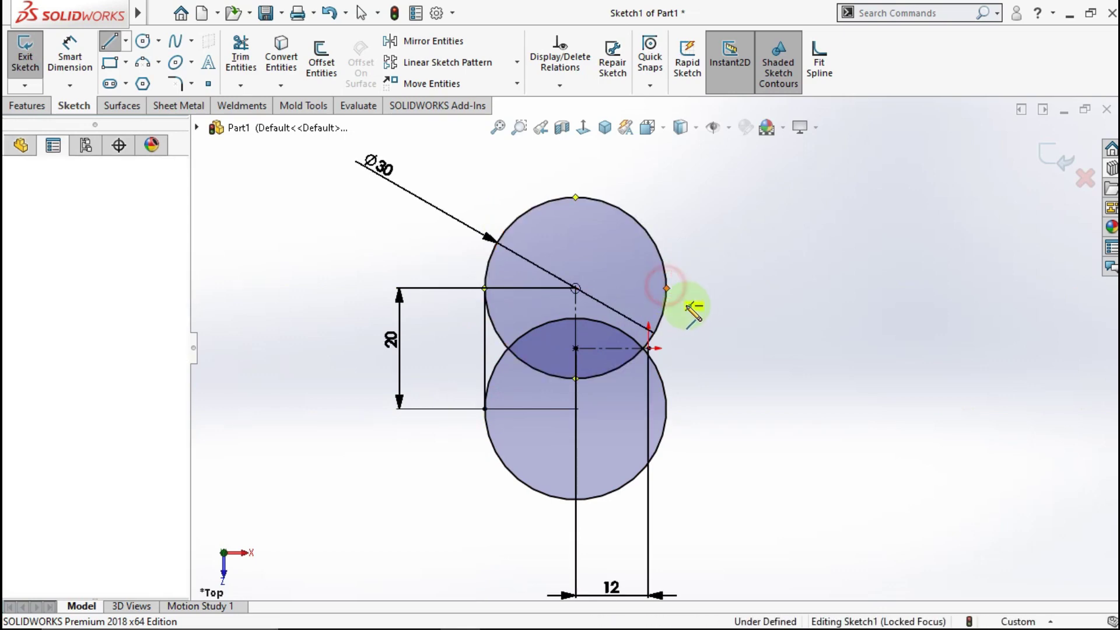
double_click(667, 409)
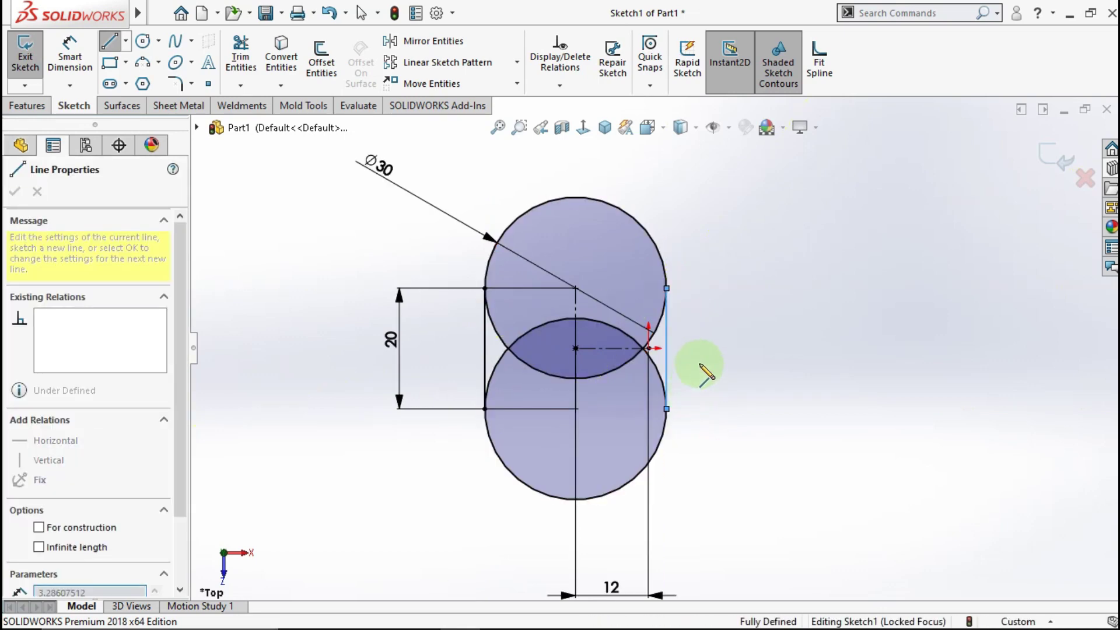
key(Escape)
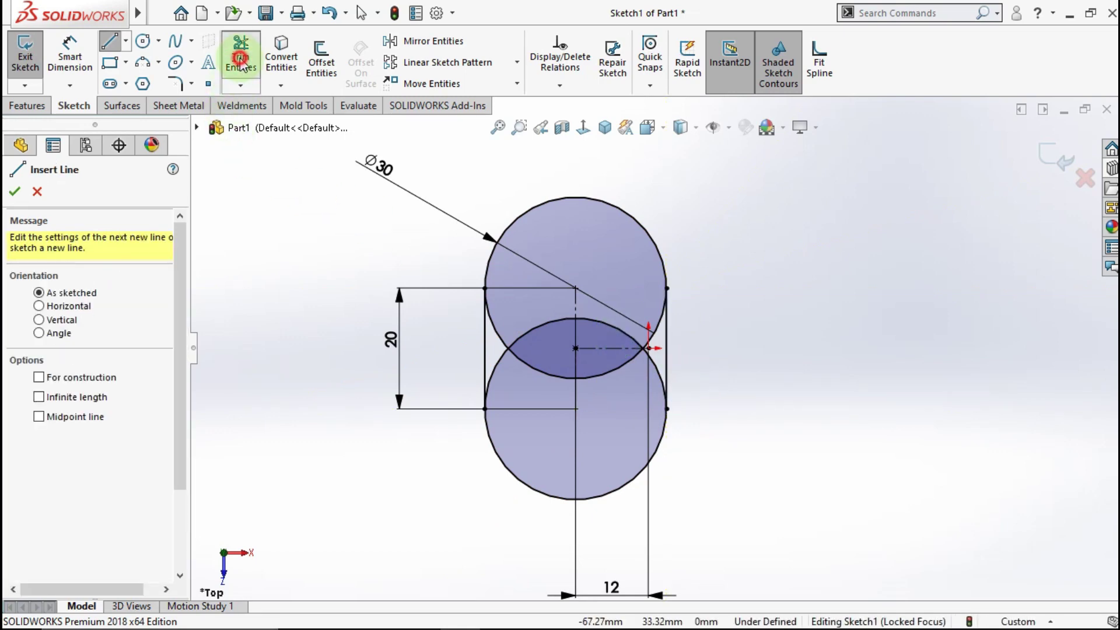
click(240, 60)
drag(534, 397, 531, 322)
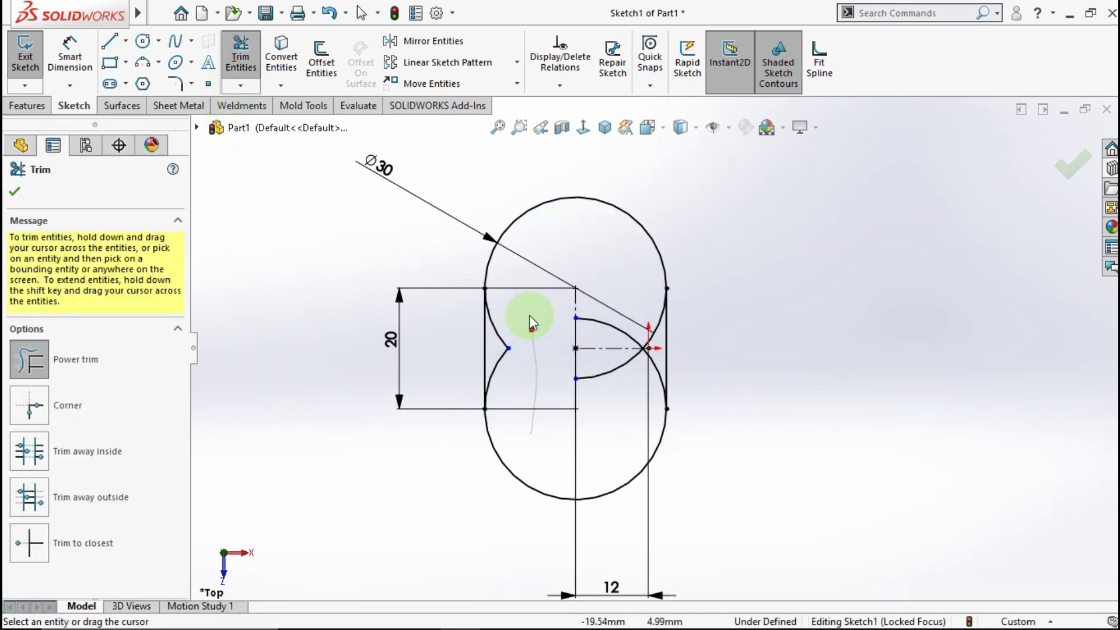
drag(607, 367, 629, 422)
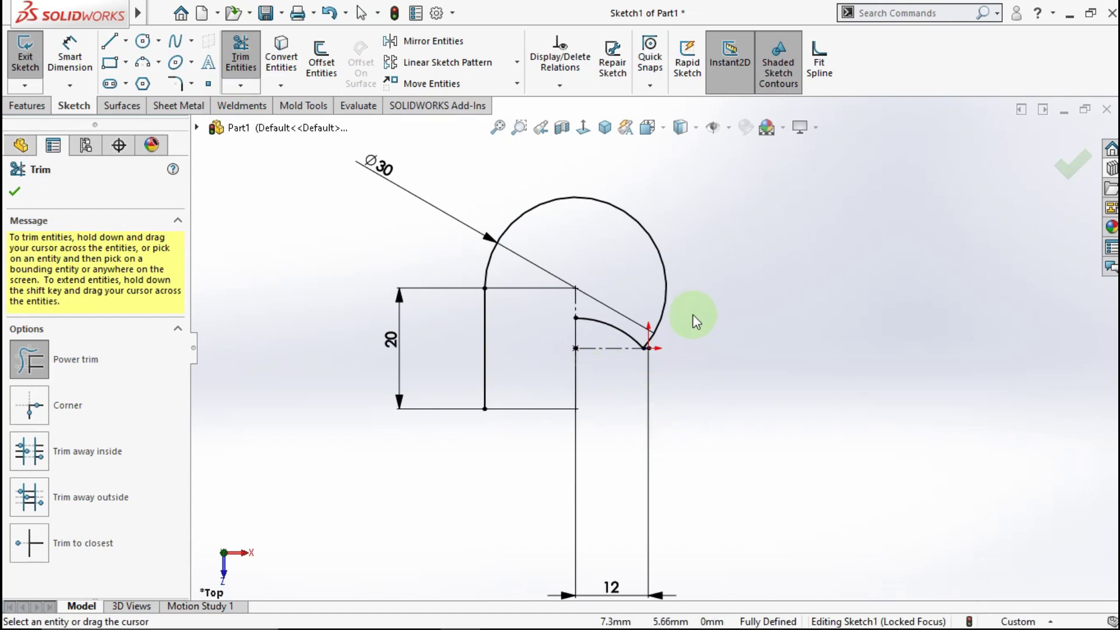
key(Escape)
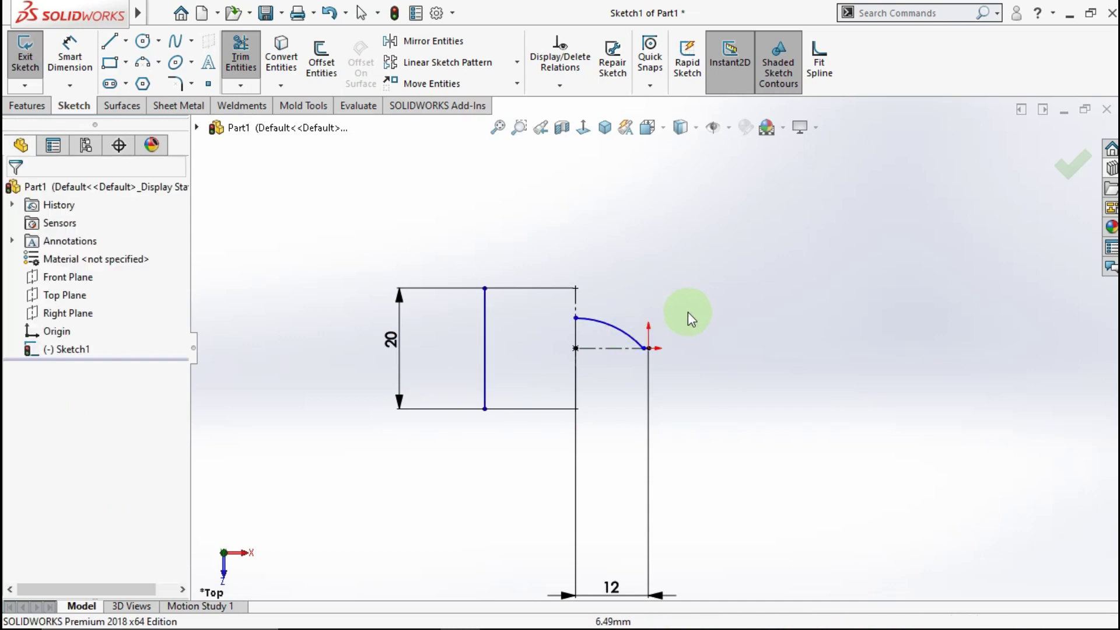
key(ctrl+z)
key(ctrl+z)
key(ctrl+z)
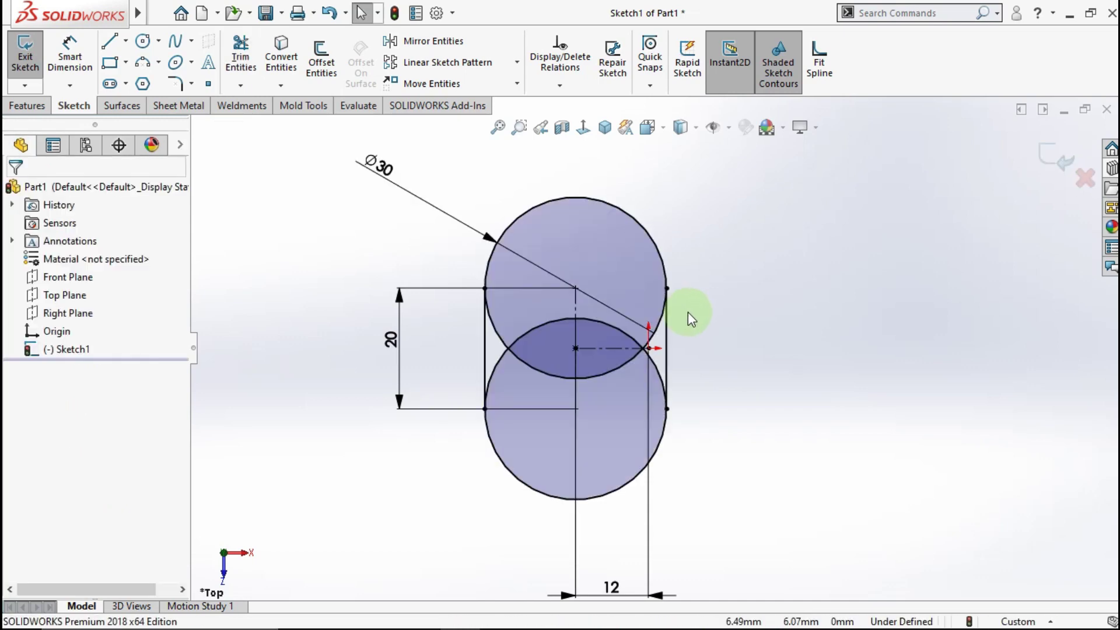
Step: Draw a vertical centerline from the upper circle's top to the lower circle's bottom
click(127, 46)
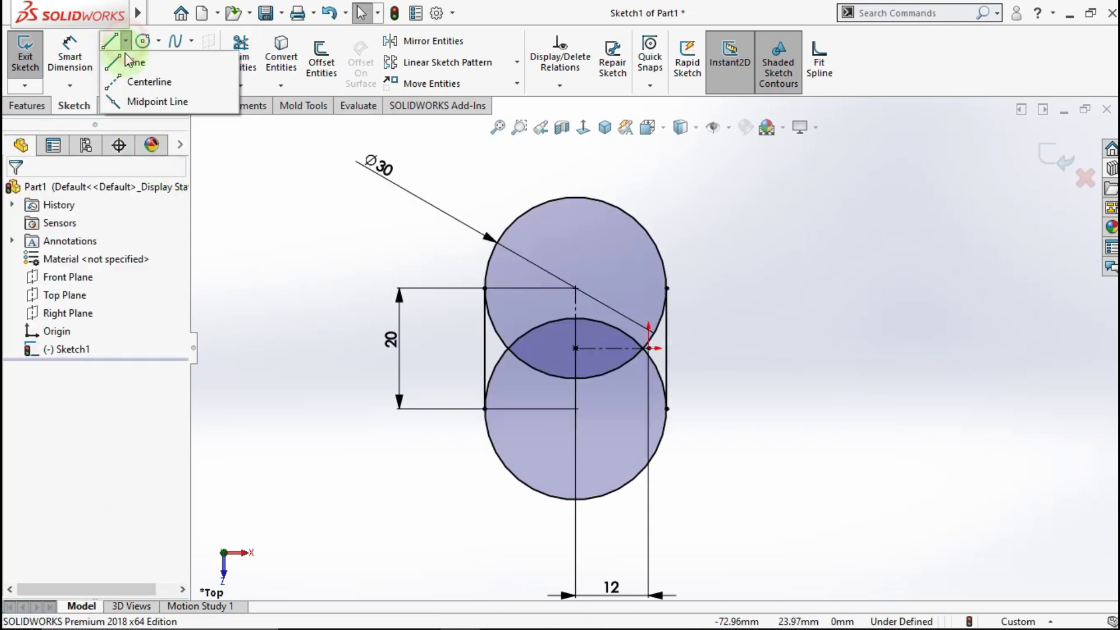
click(143, 80)
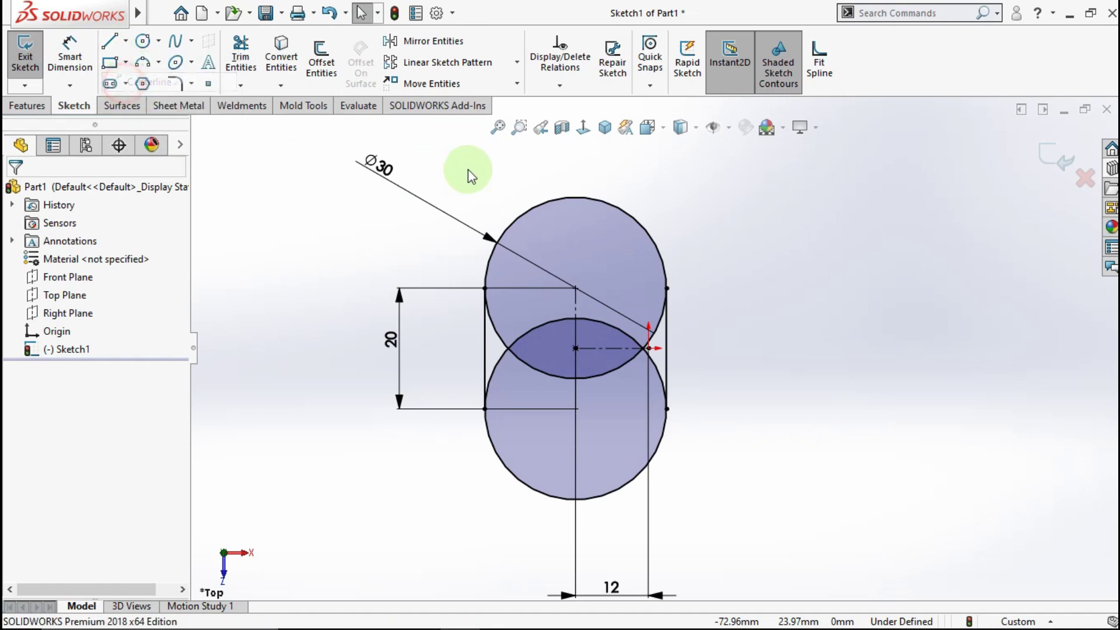
click(576, 199)
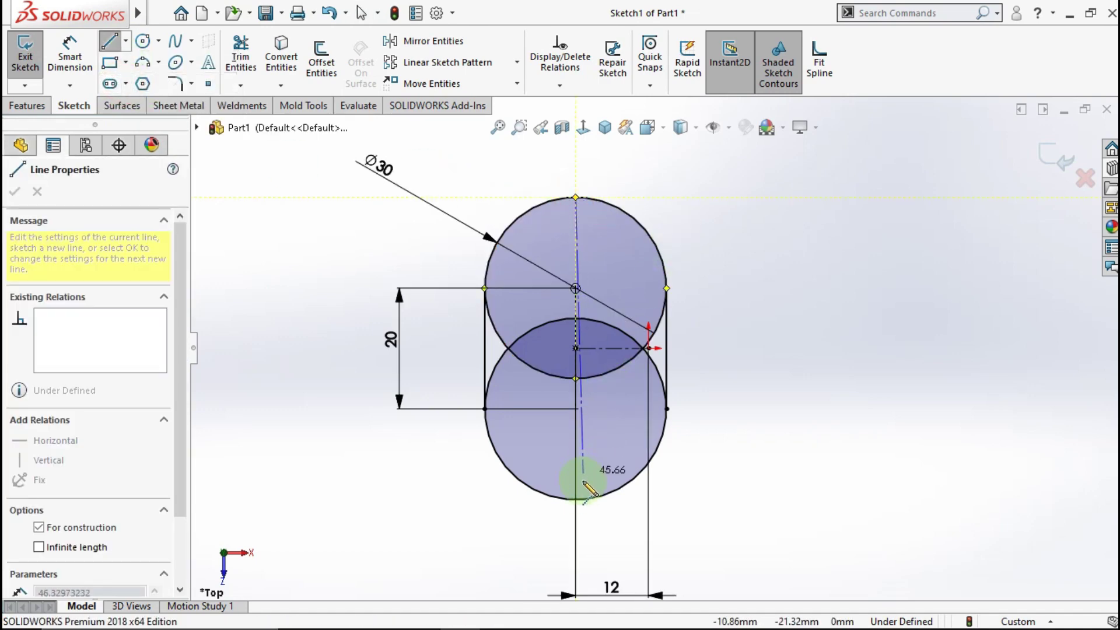
click(576, 500)
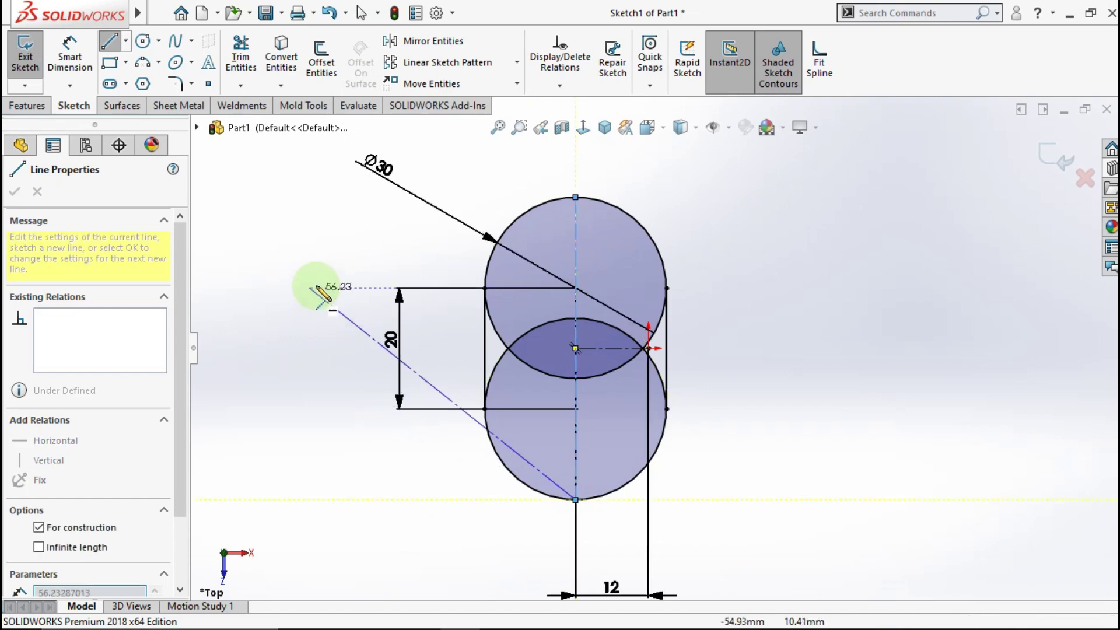
click(247, 61)
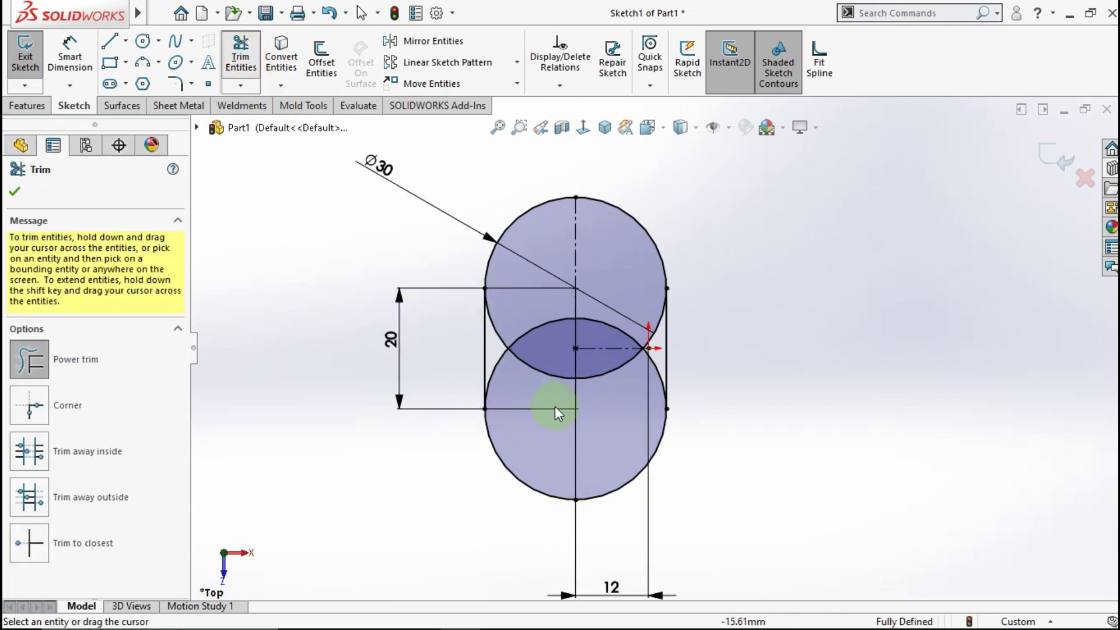
Step: Trim away the inner and right-hand arcs, leaving only the left half profile
mouse_move(551, 416)
mouse_down()
mouse_move(547, 341)
mouse_move(508, 320)
mouse_up()
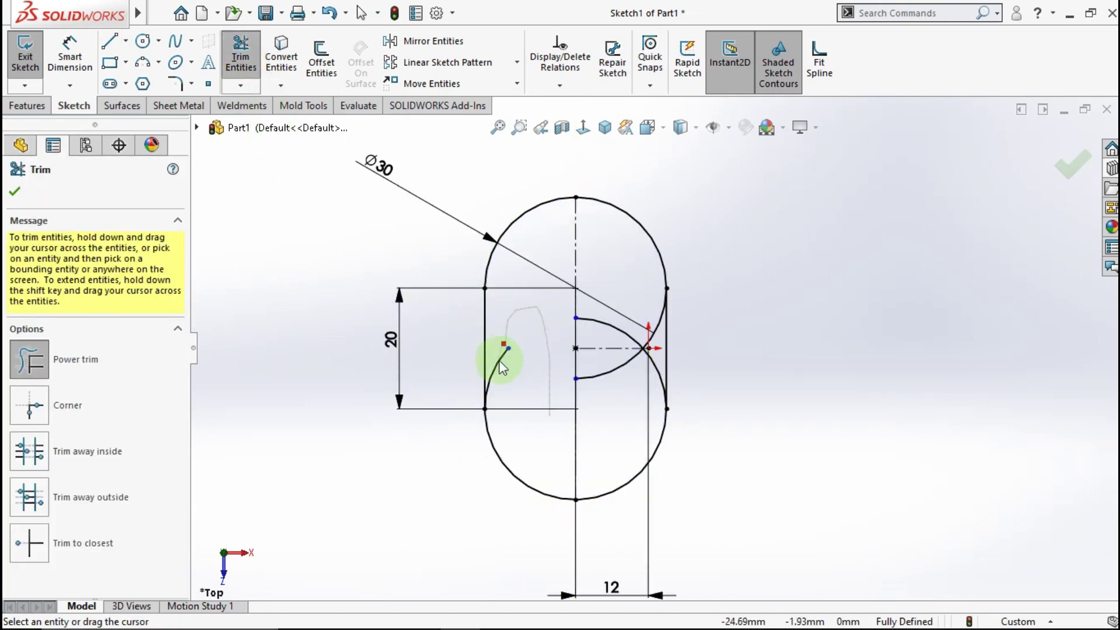
drag(499, 361, 512, 385)
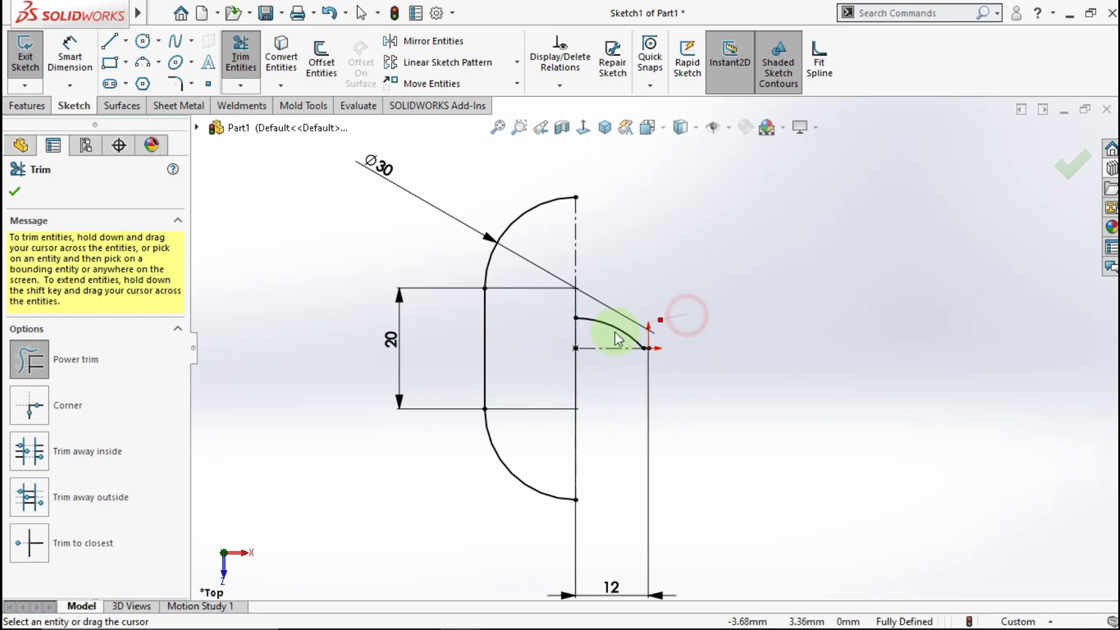
click(1072, 163)
Step: Revolve the half profile 180° about the vertical centerline into a solid
click(27, 106)
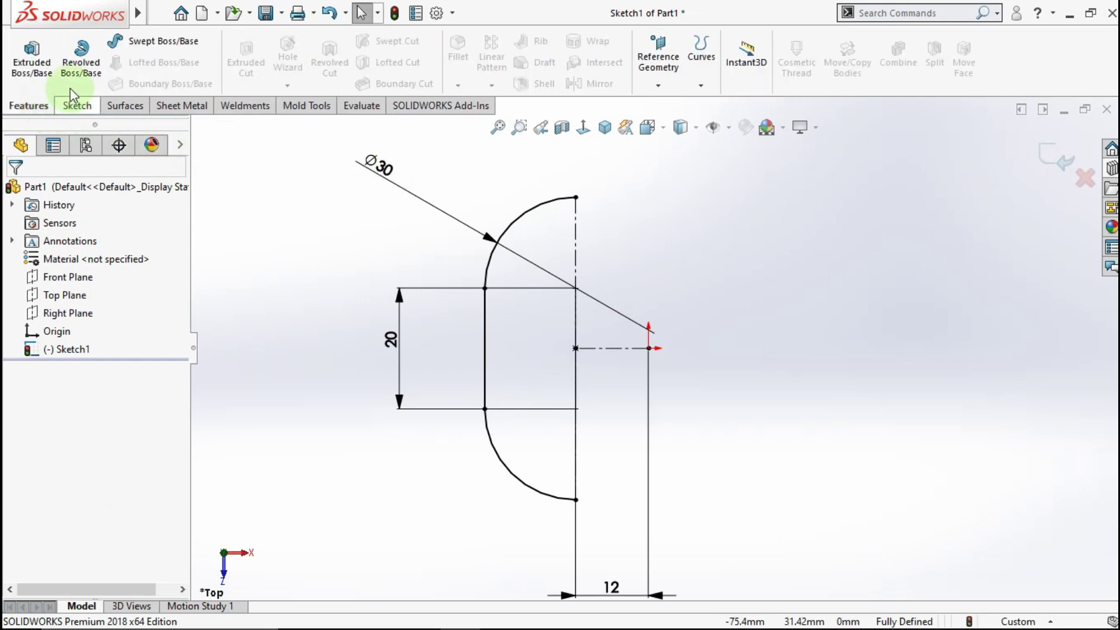
click(85, 68)
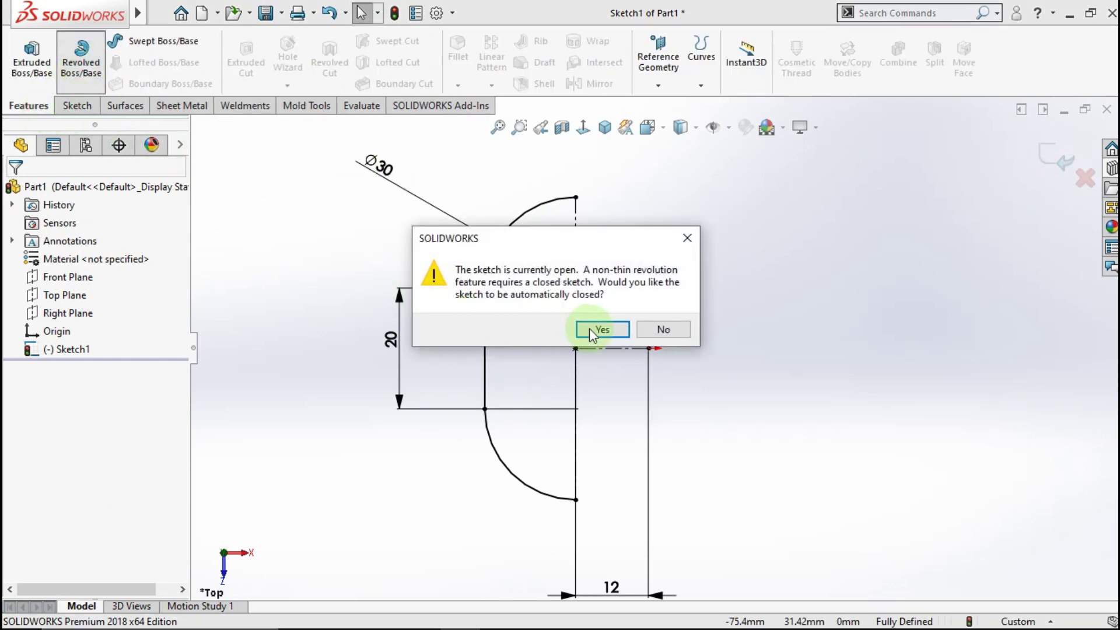
click(592, 331)
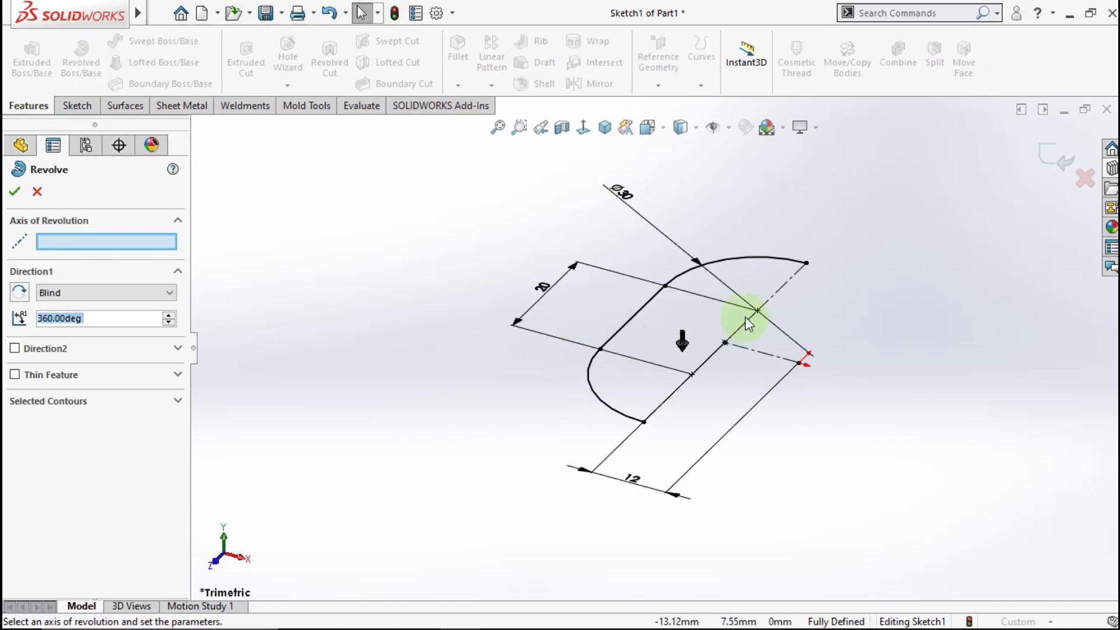
click(771, 293)
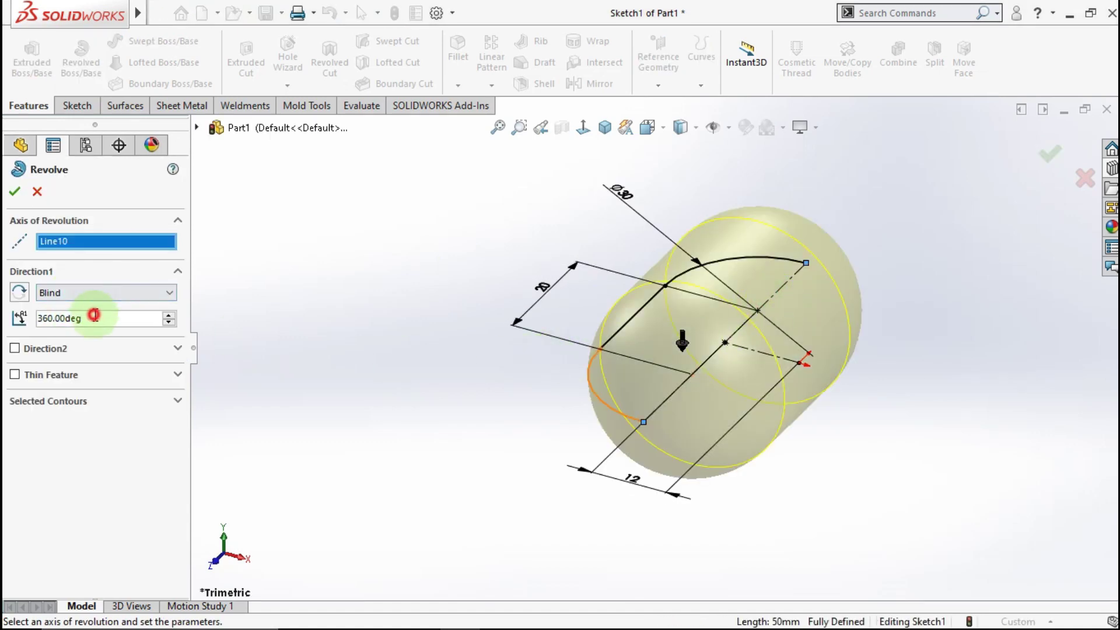
text(180)
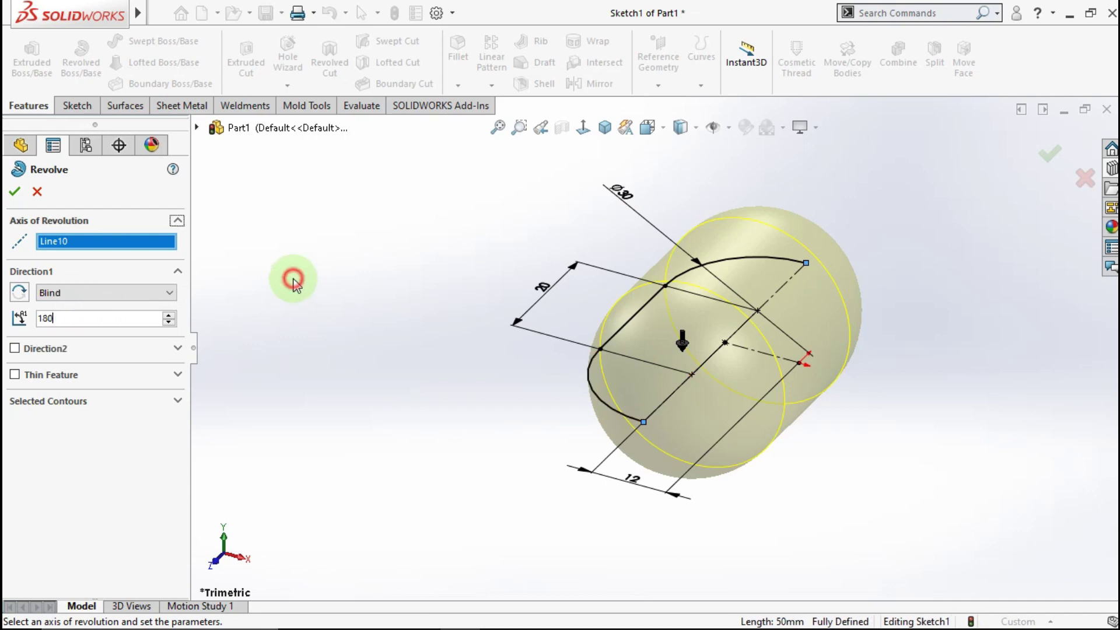
click(293, 284)
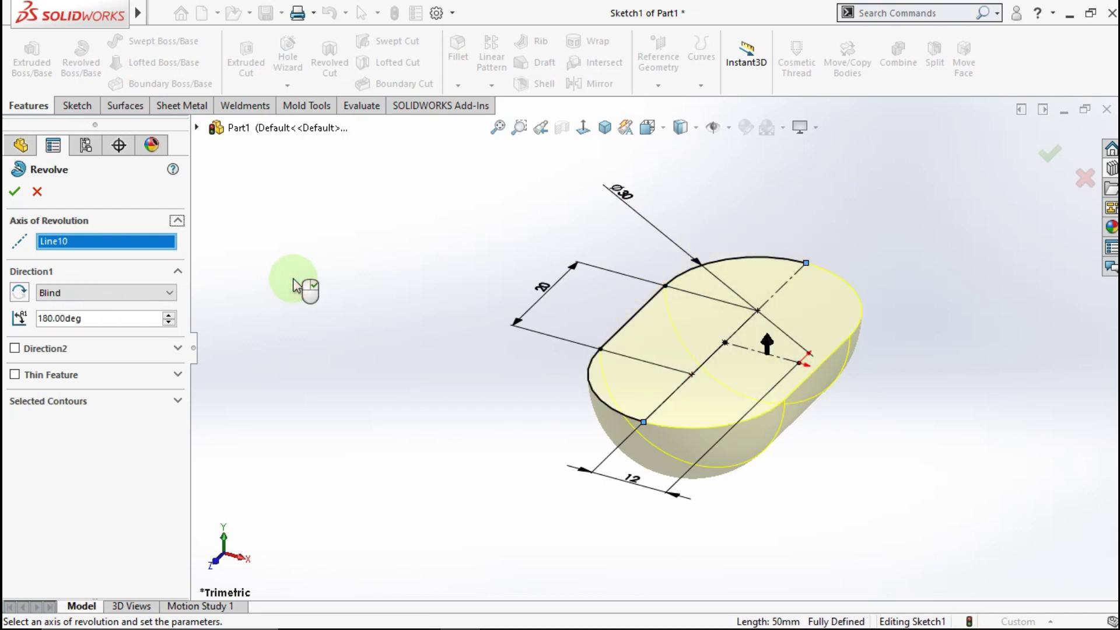
click(16, 192)
Step: Open a new sketch on the Top Plane, viewed normal to the plane
click(403, 303)
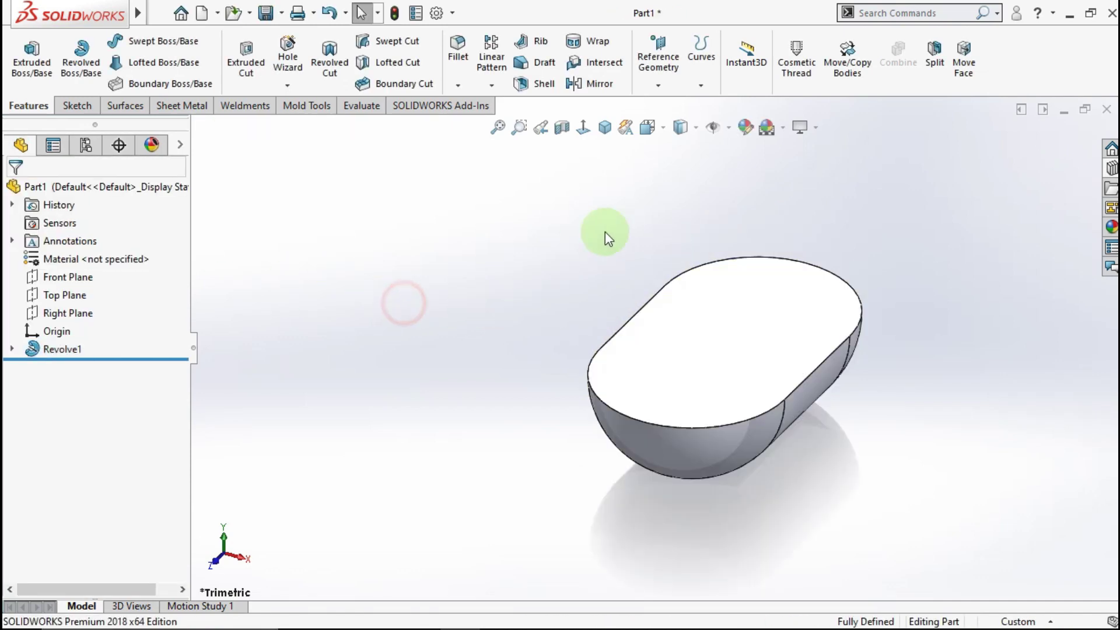
click(604, 131)
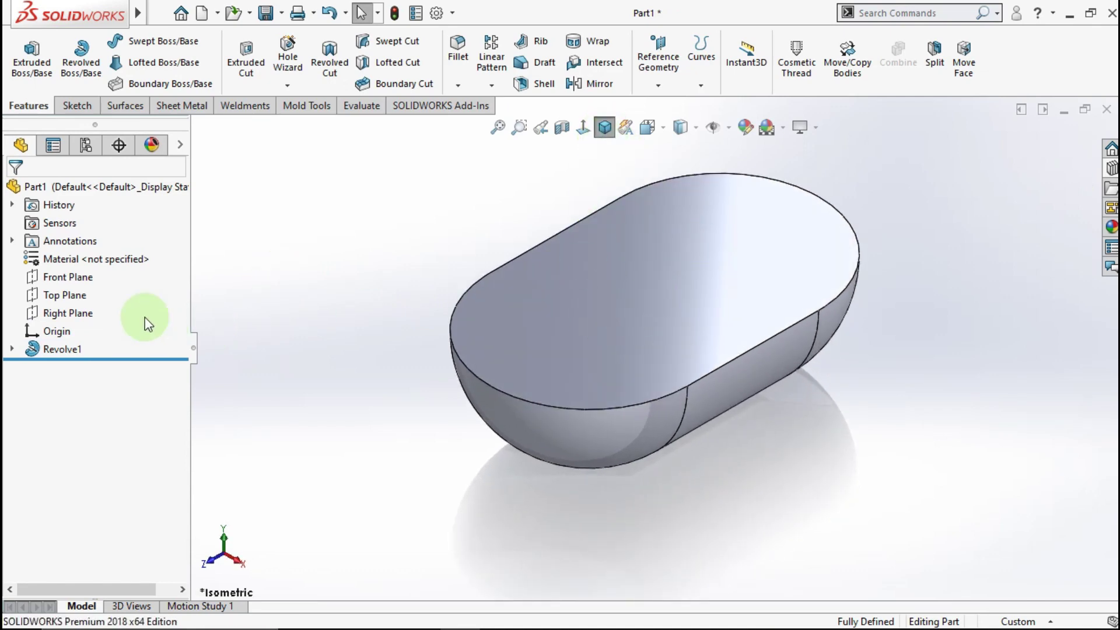
click(80, 298)
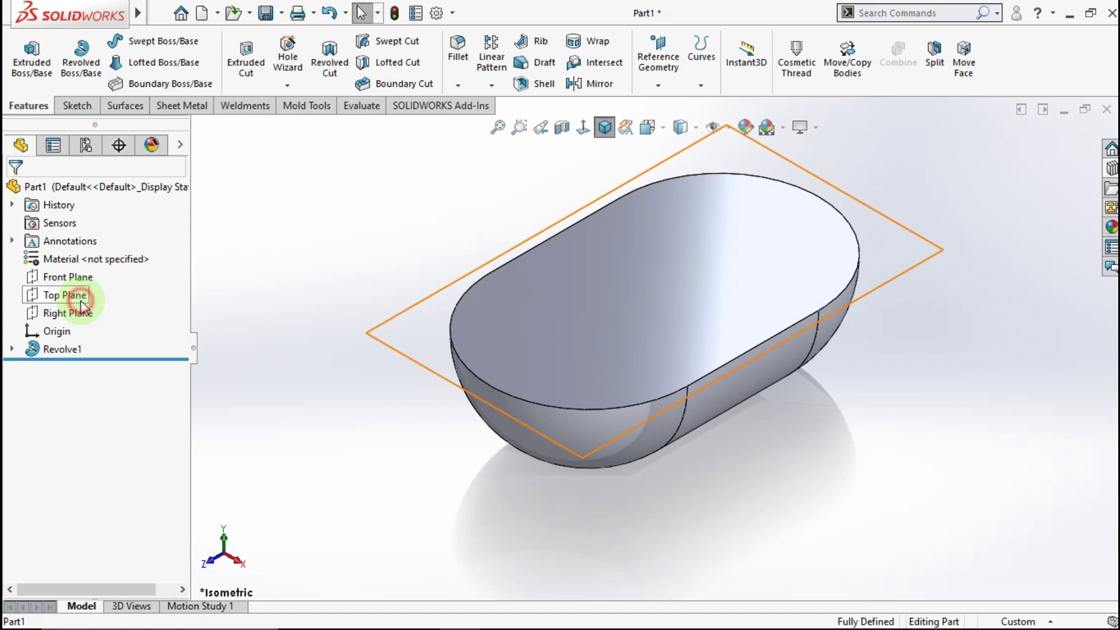
click(81, 302)
click(100, 282)
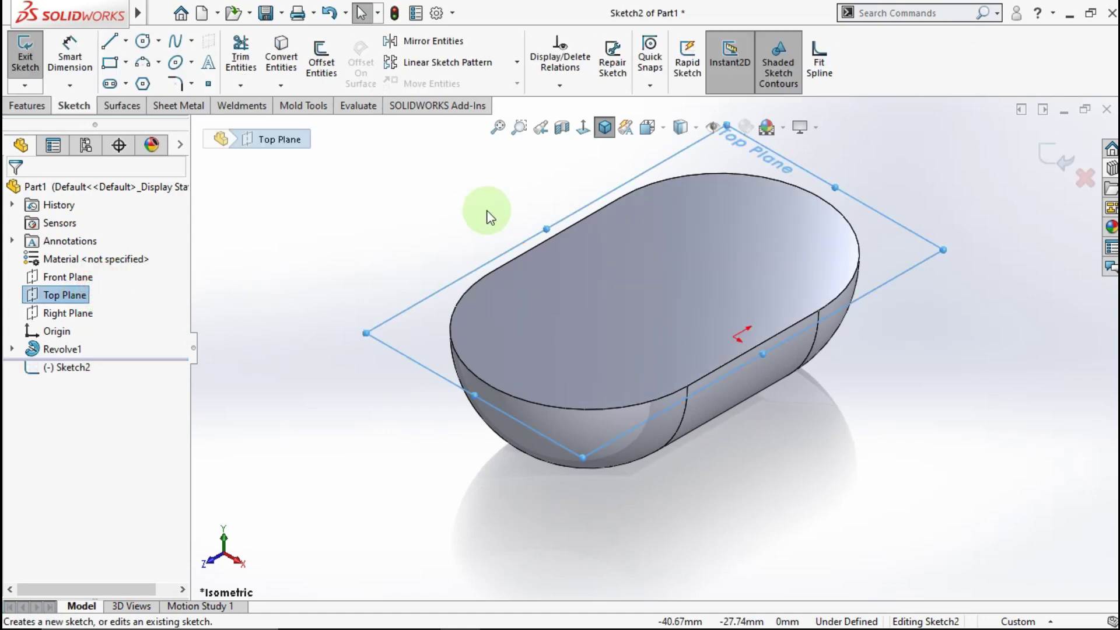
click(583, 128)
click(932, 267)
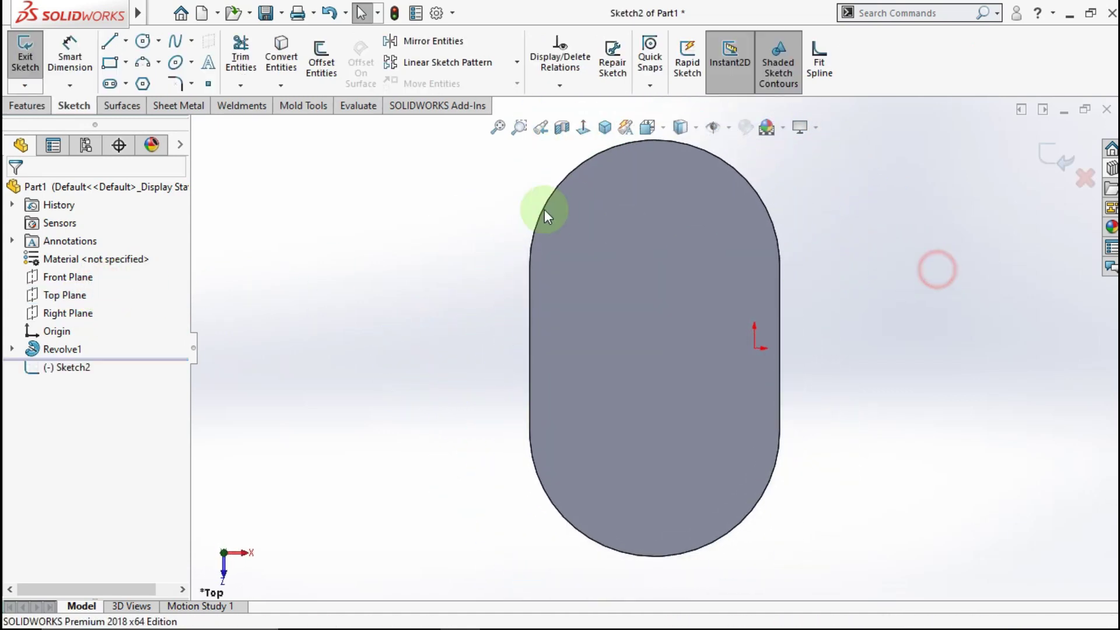
Step: Draw a horizontal centerline running right from the sketch origin
click(128, 41)
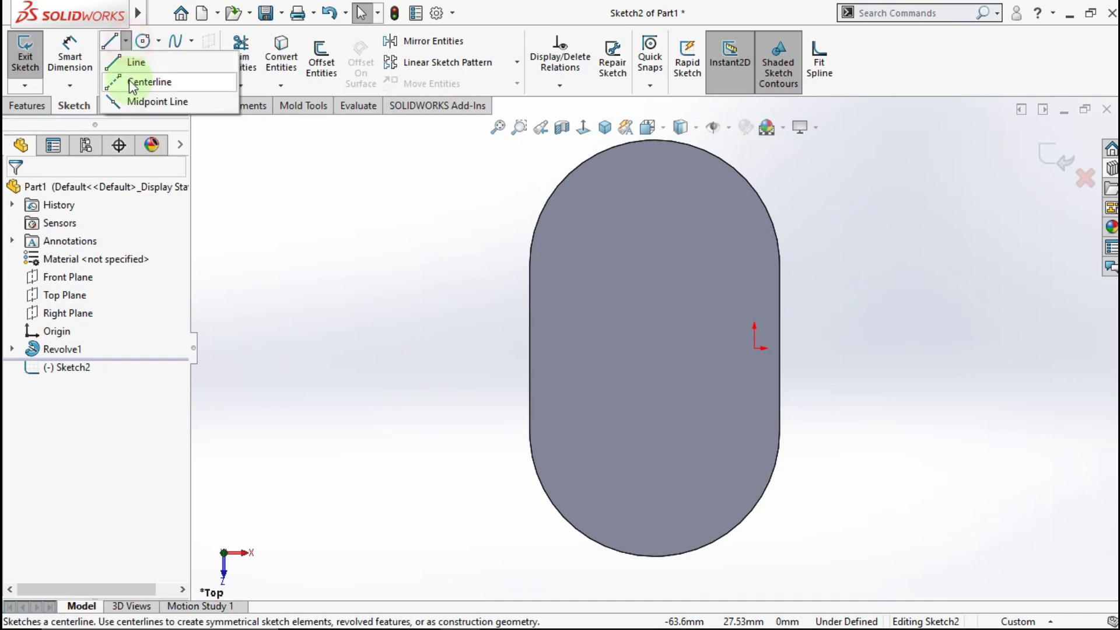
click(149, 80)
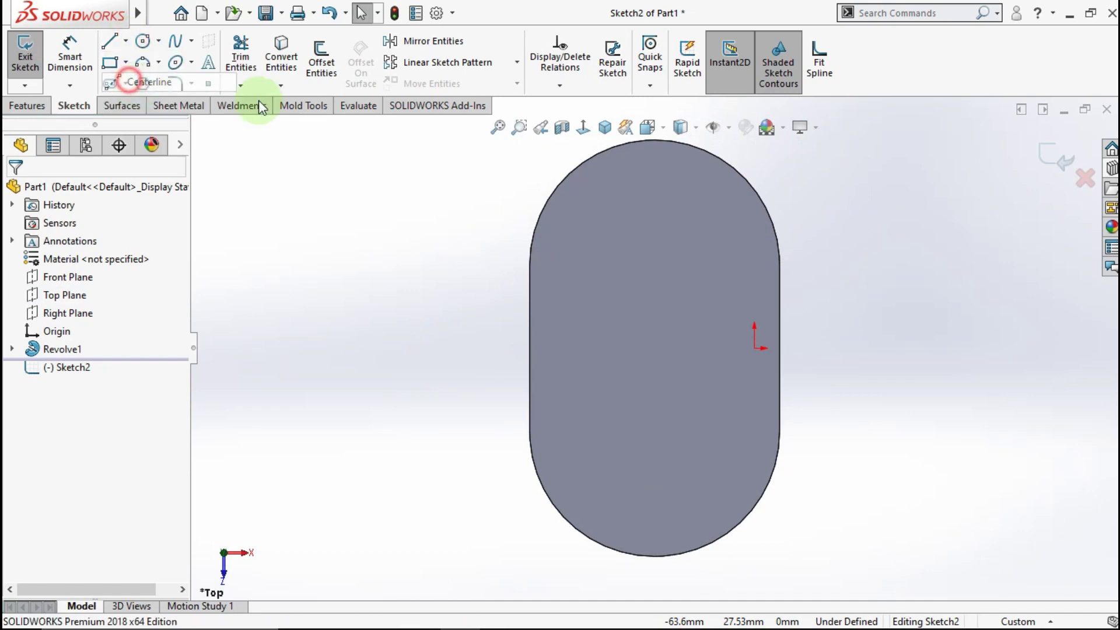
click(756, 350)
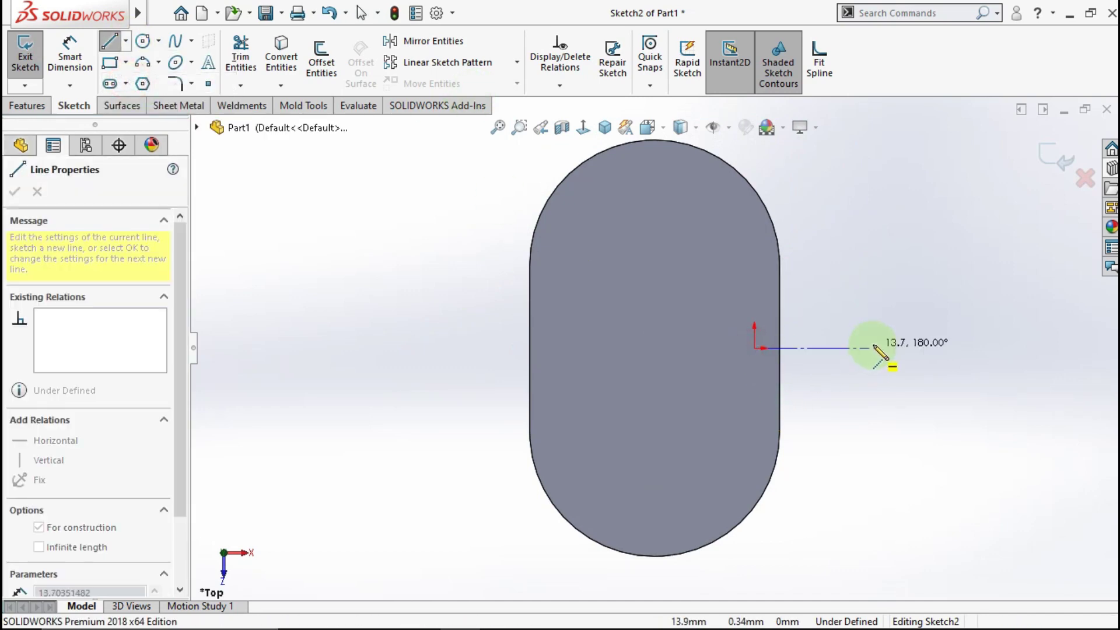
click(884, 348)
key(Escape)
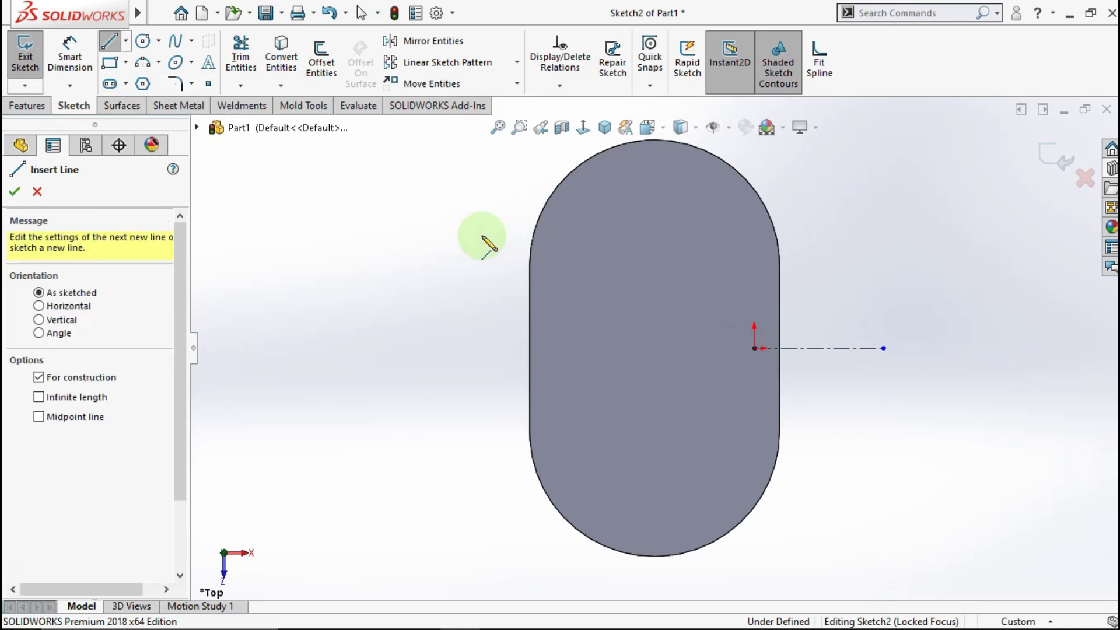
Step: Add a 29.64 mm vertical midpoint line centred on the centerline's right end
click(126, 42)
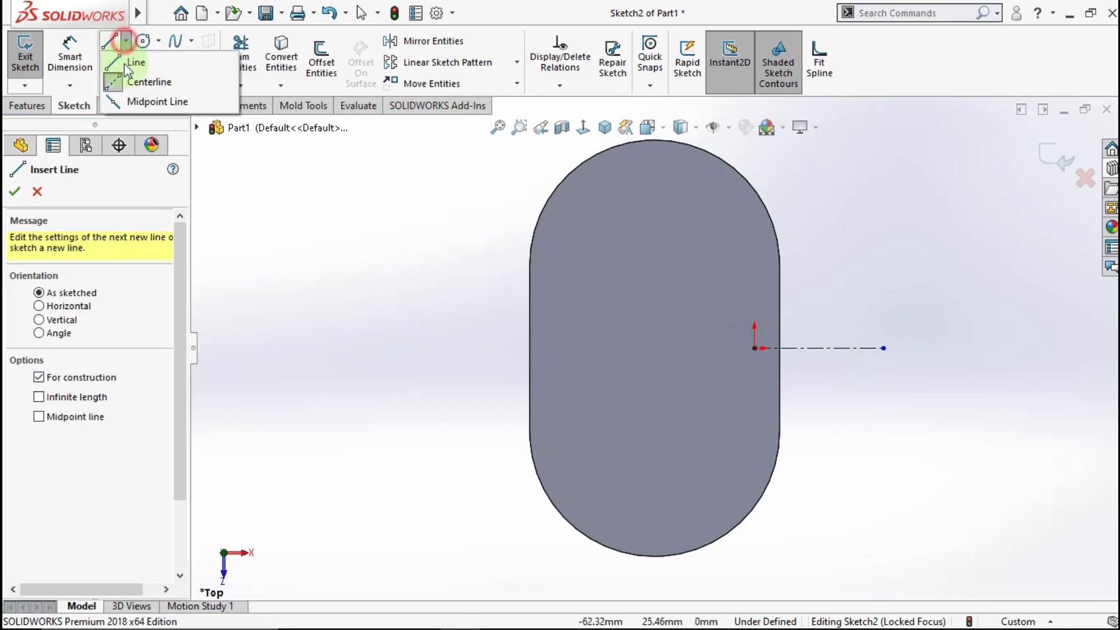
click(155, 105)
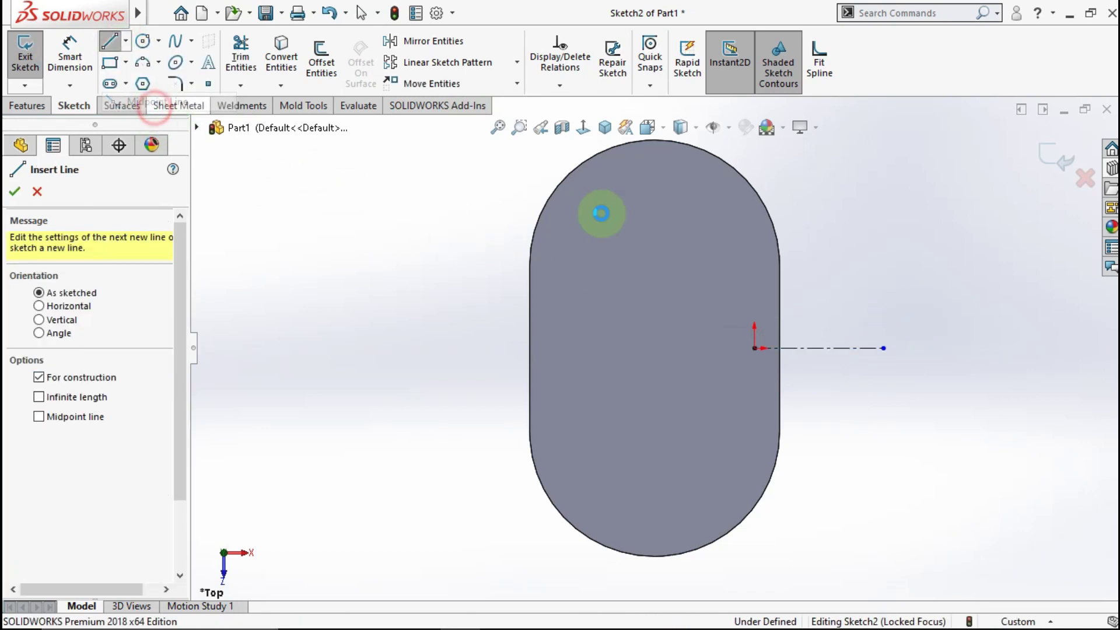
click(883, 348)
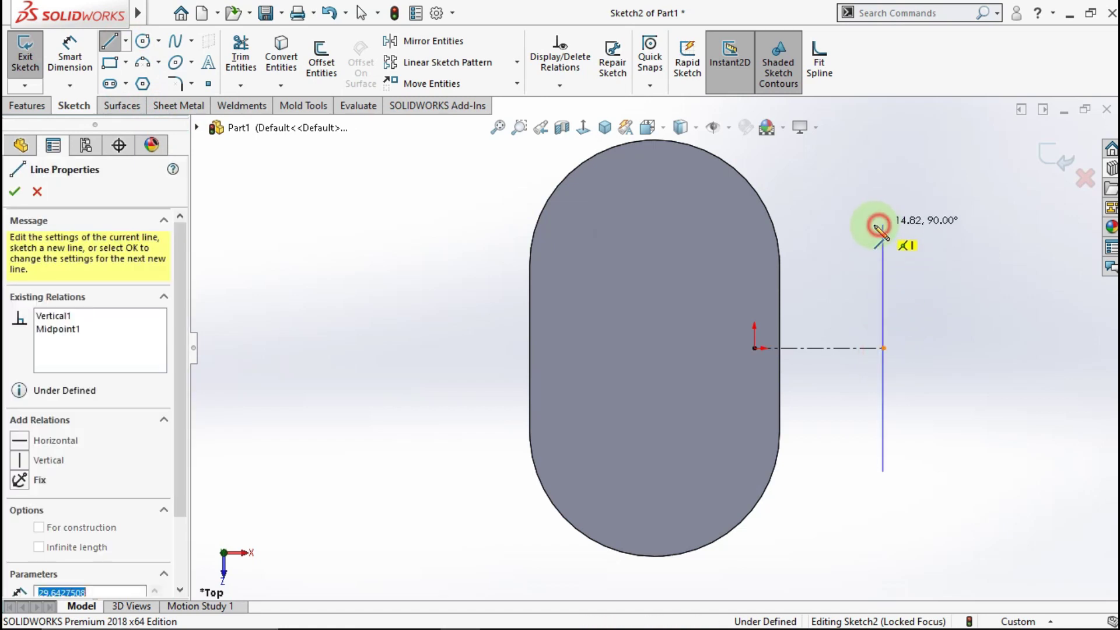
click(879, 227)
key(f)
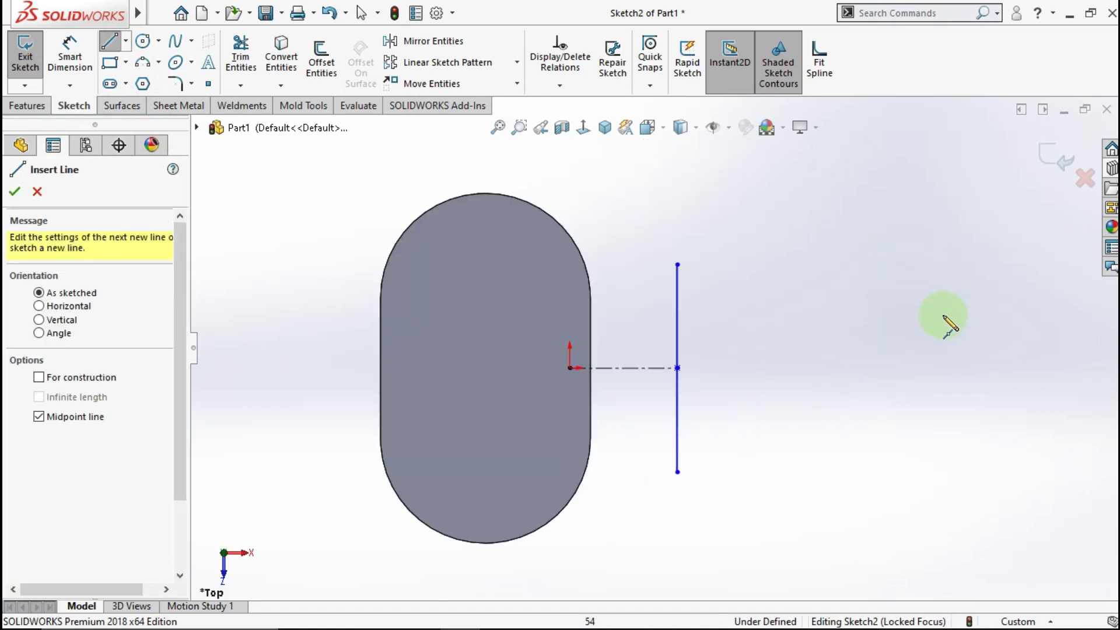
key(Escape)
click(678, 320)
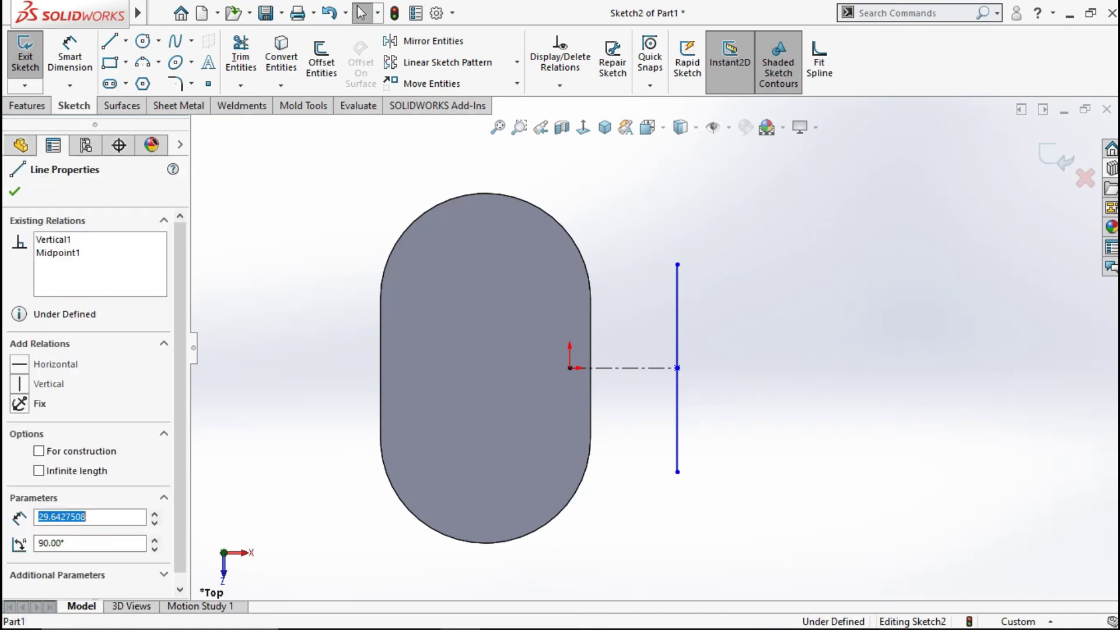
key(Escape)
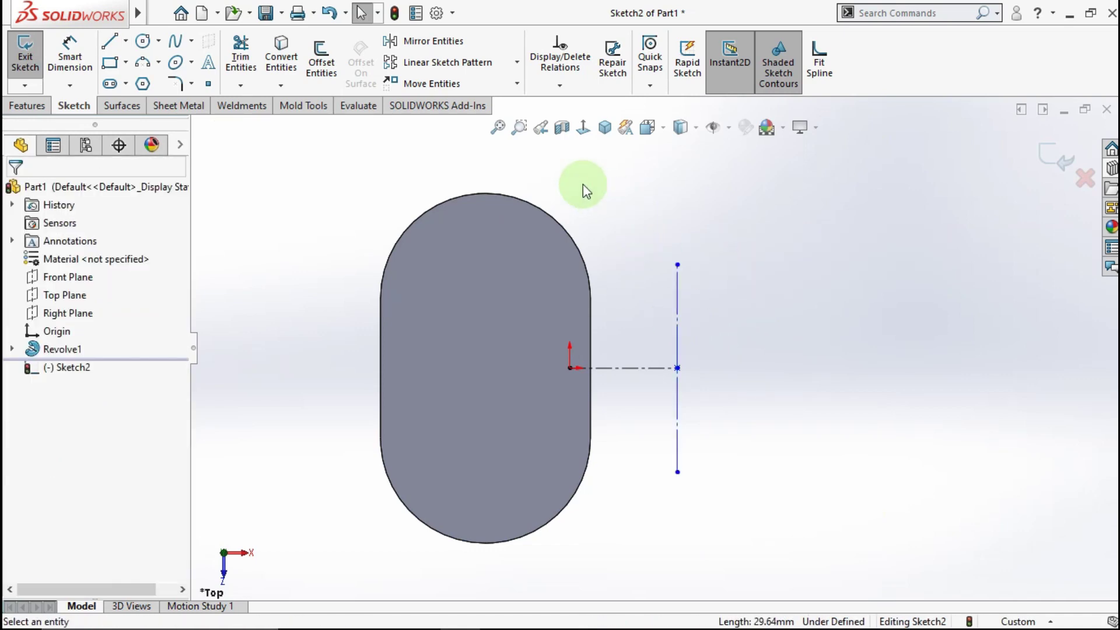
Step: Draw two circles centred on the vertical line's top and bottom ends
click(143, 41)
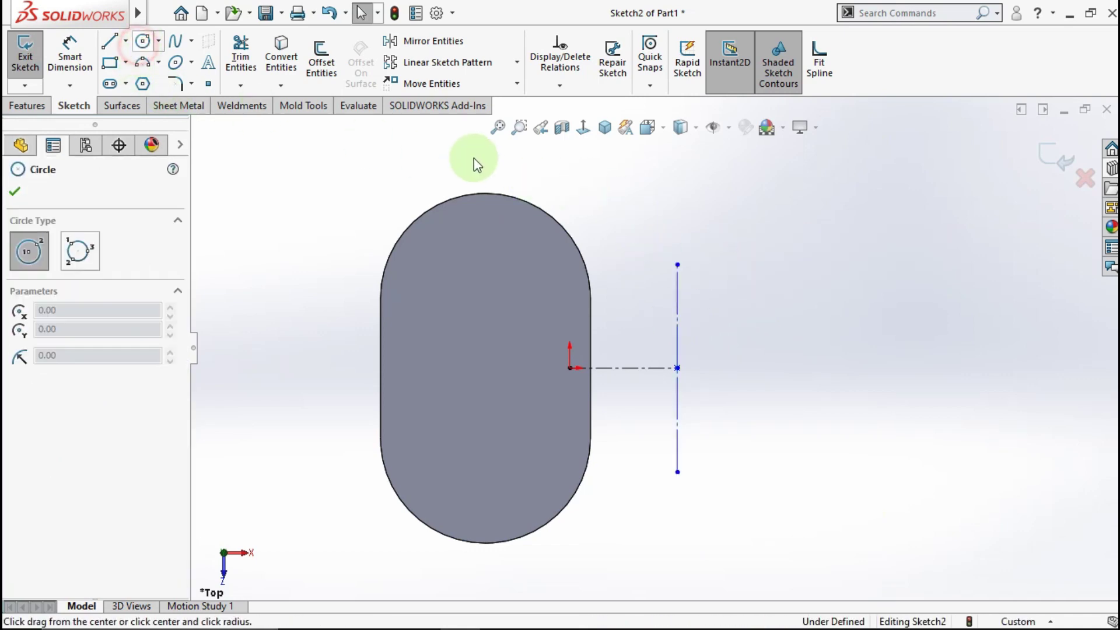
click(677, 265)
click(723, 236)
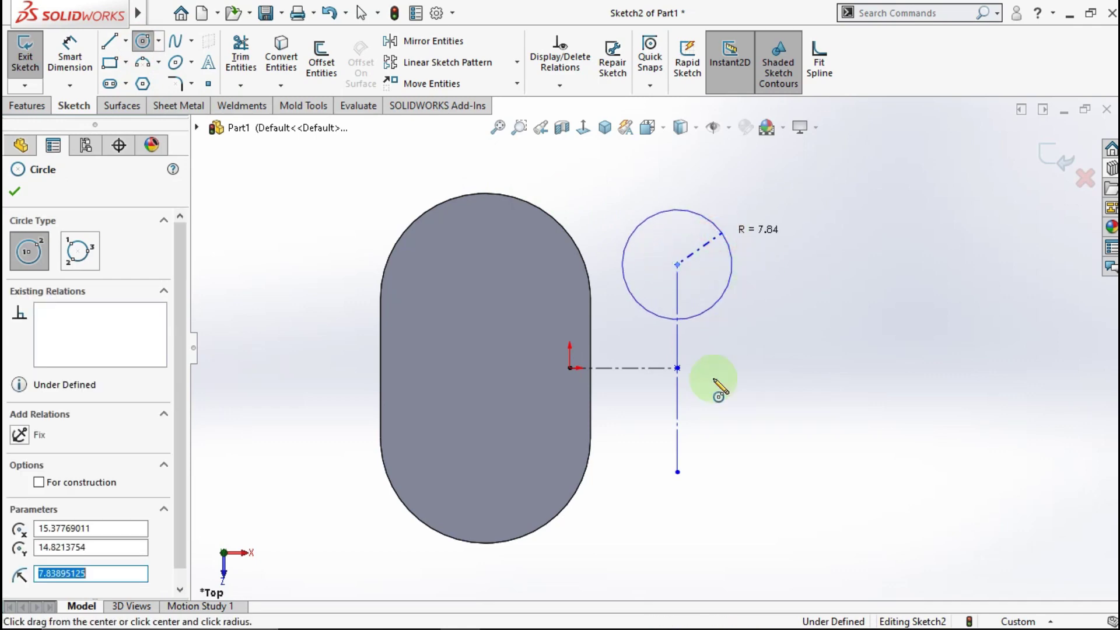
click(678, 472)
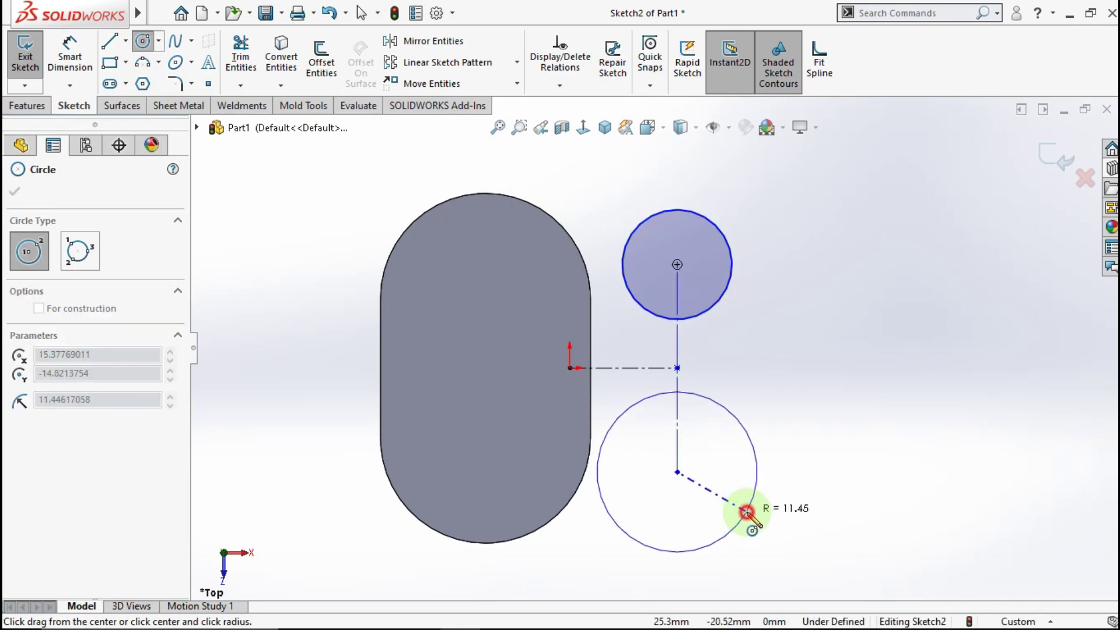
click(741, 516)
Step: Dimension the top circle to Ø30 and the centre spacing to 20 mm
click(69, 49)
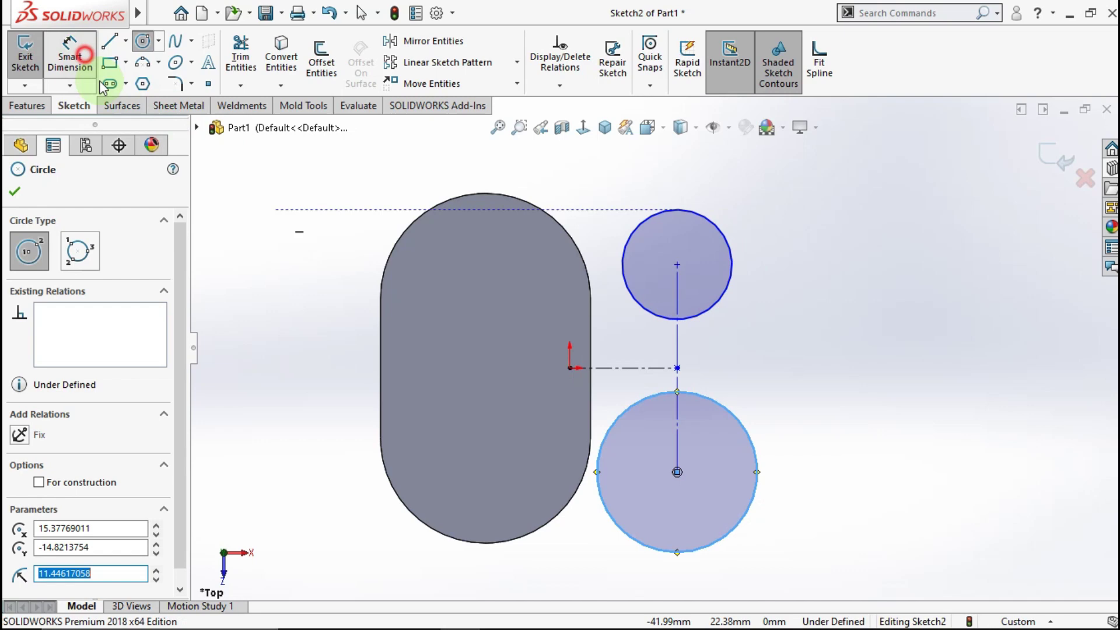
click(719, 230)
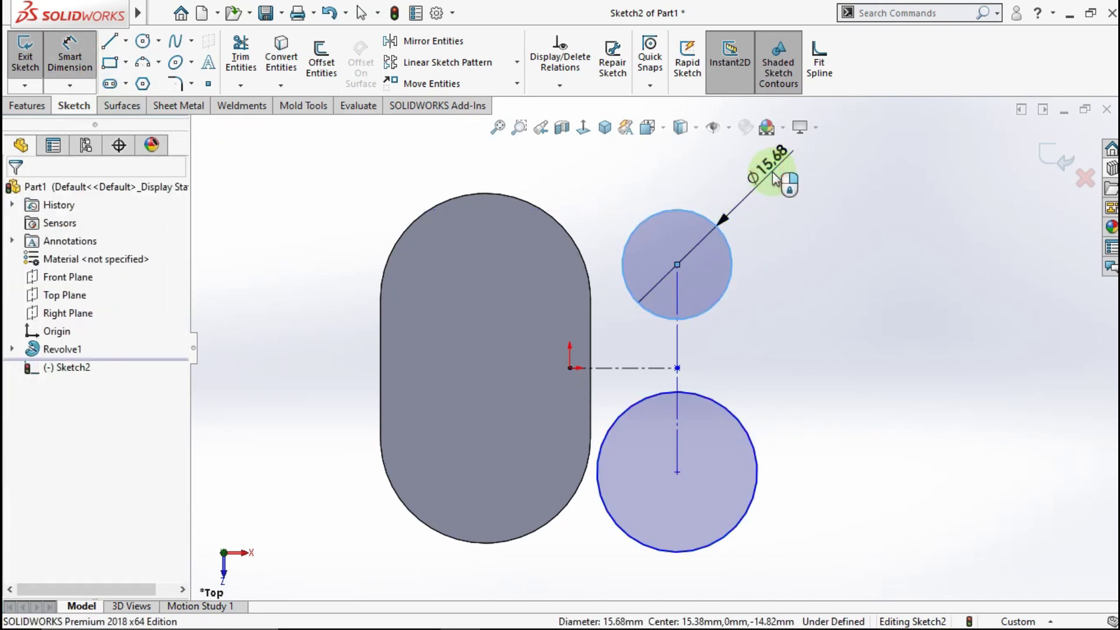
click(774, 177)
text(30)
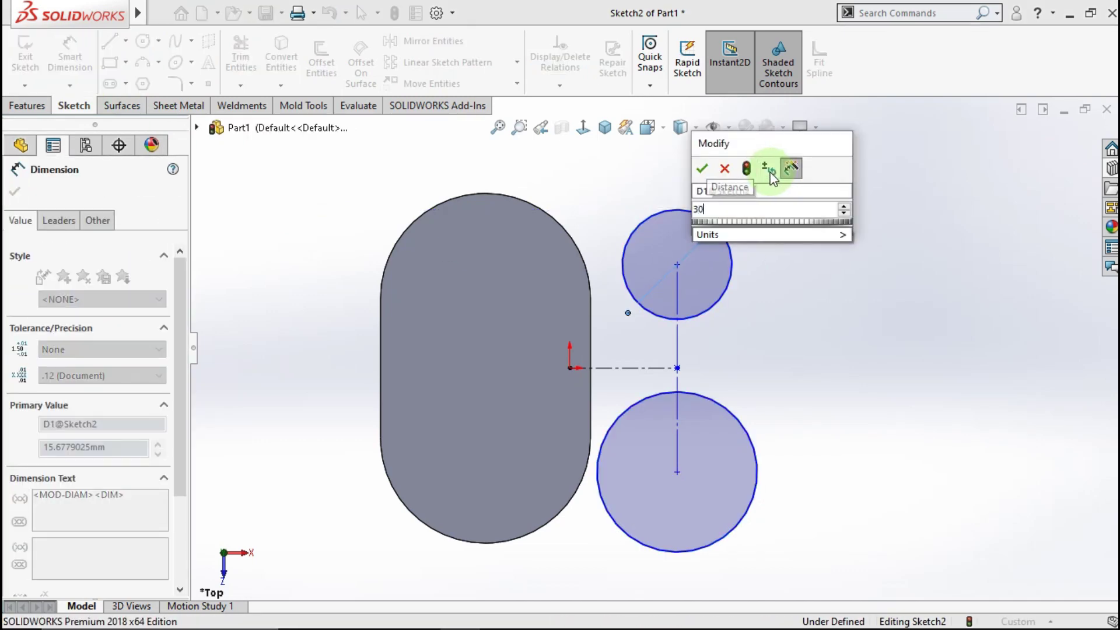
click(703, 169)
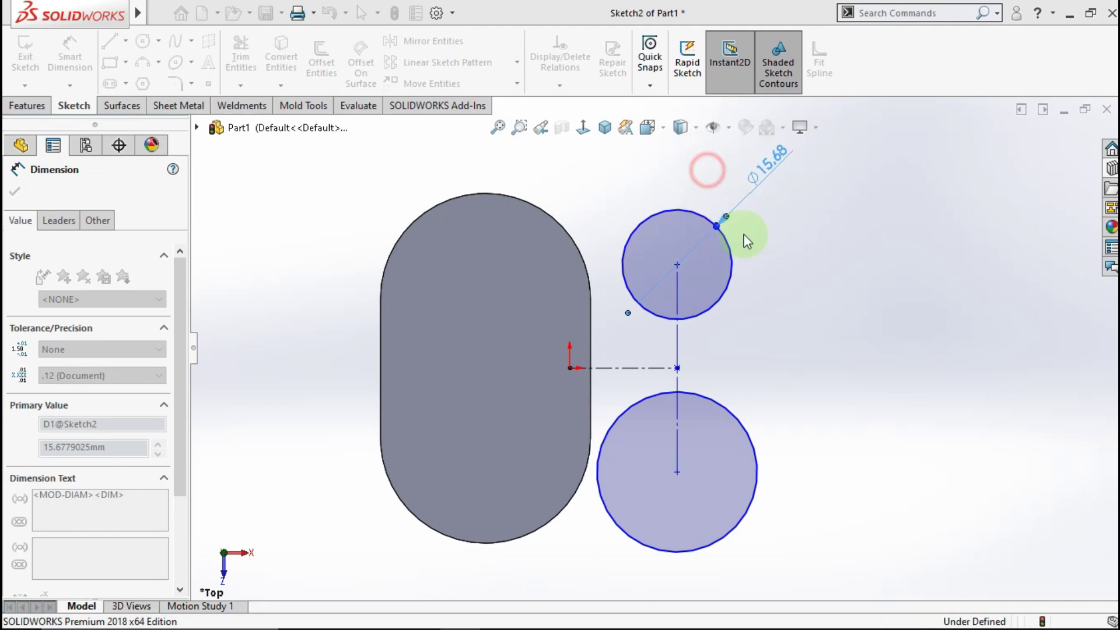
click(677, 326)
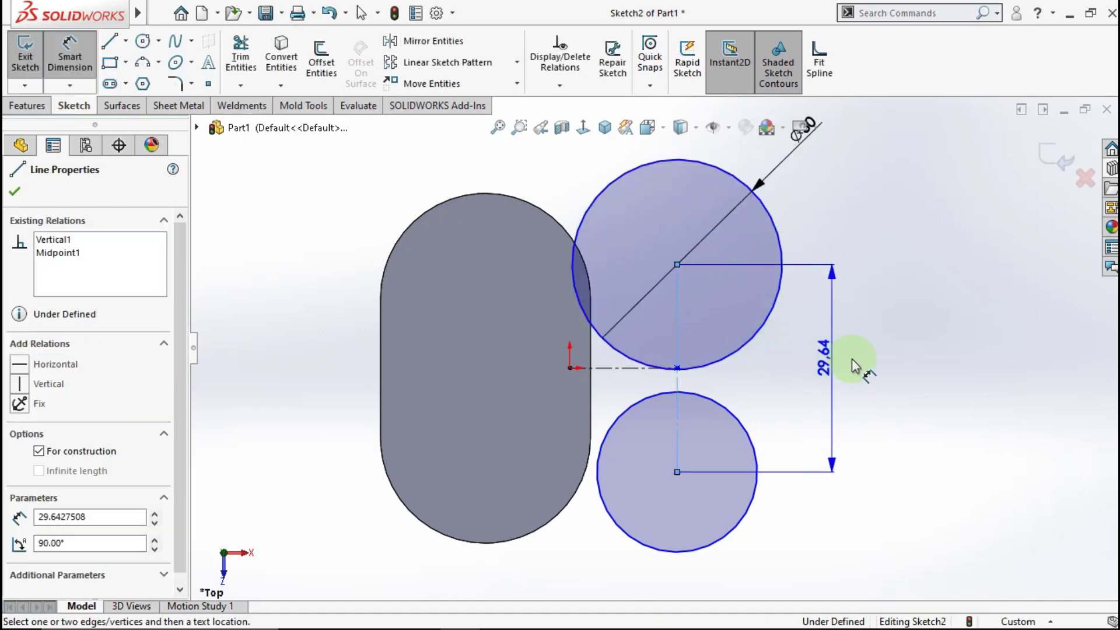
click(865, 367)
text(20)
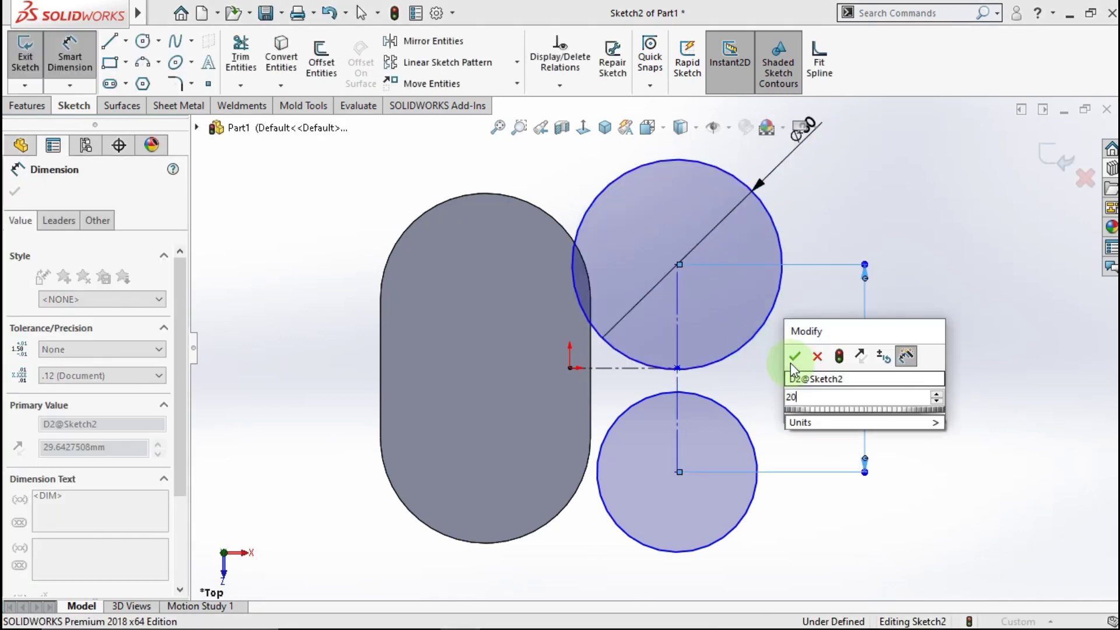
click(795, 357)
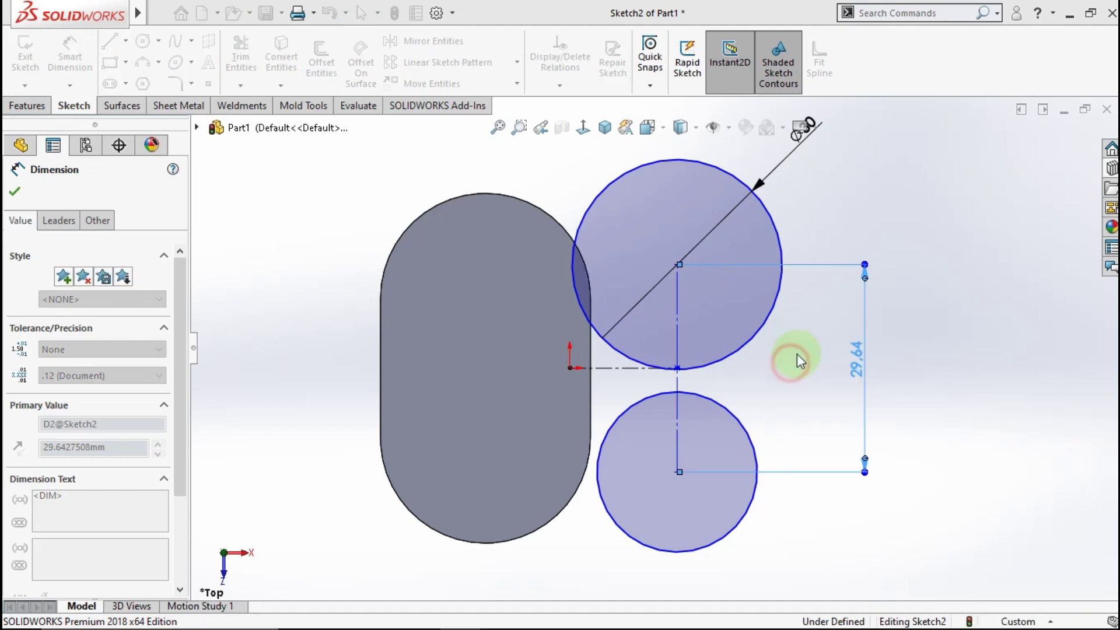
Step: Set the 12 mm horizontal offset from the origin and make both circles equal
click(623, 368)
click(611, 587)
text(12)
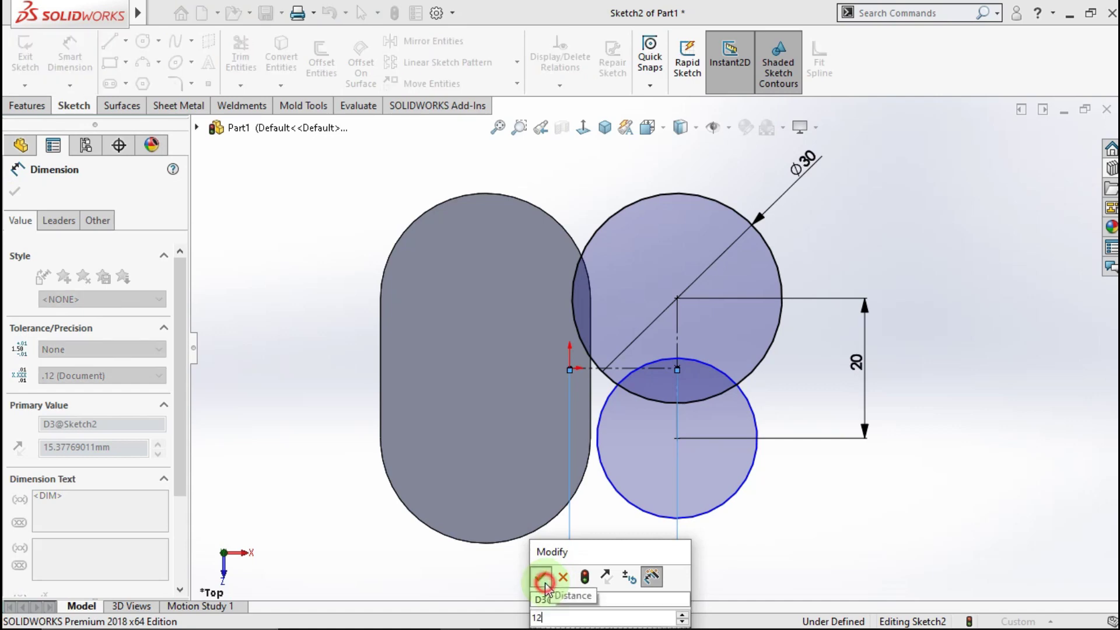
click(543, 583)
click(627, 525)
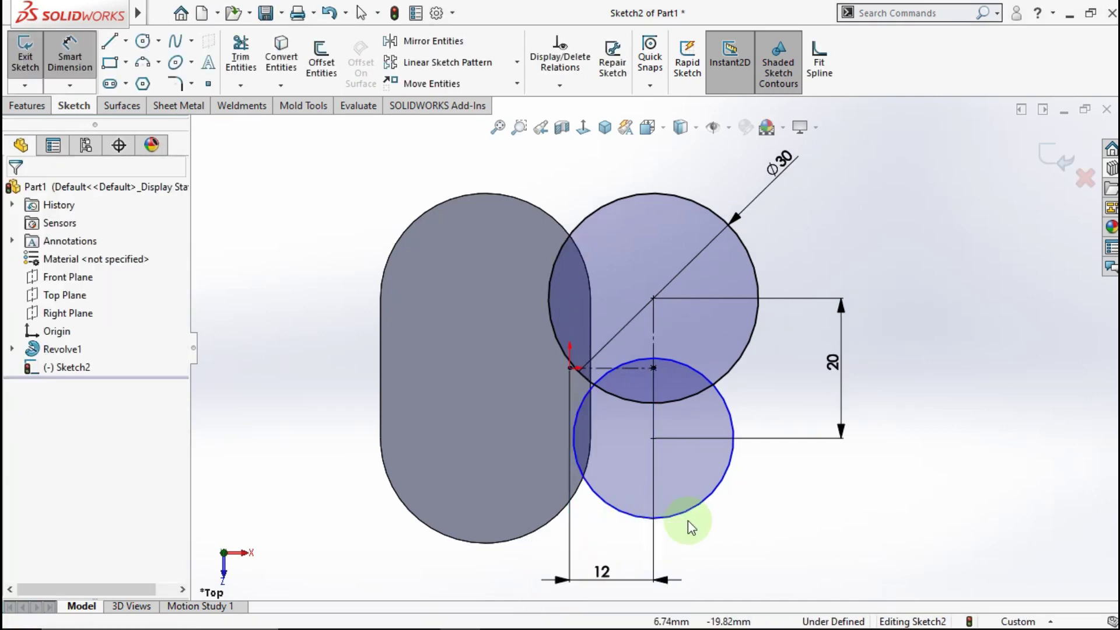
click(731, 416)
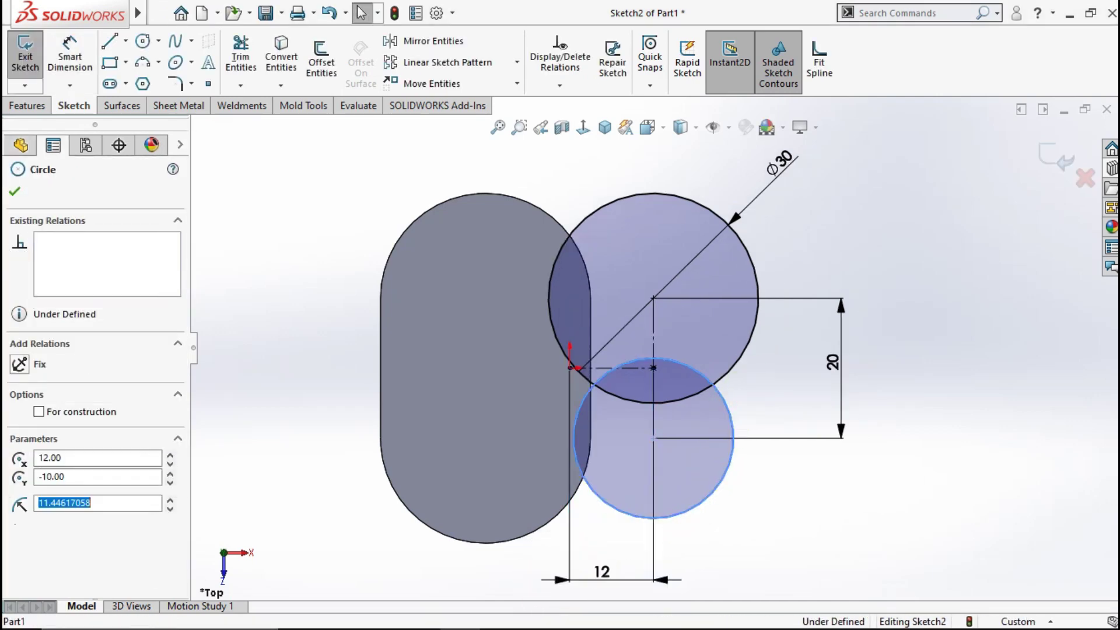
ctrl+click(740, 362)
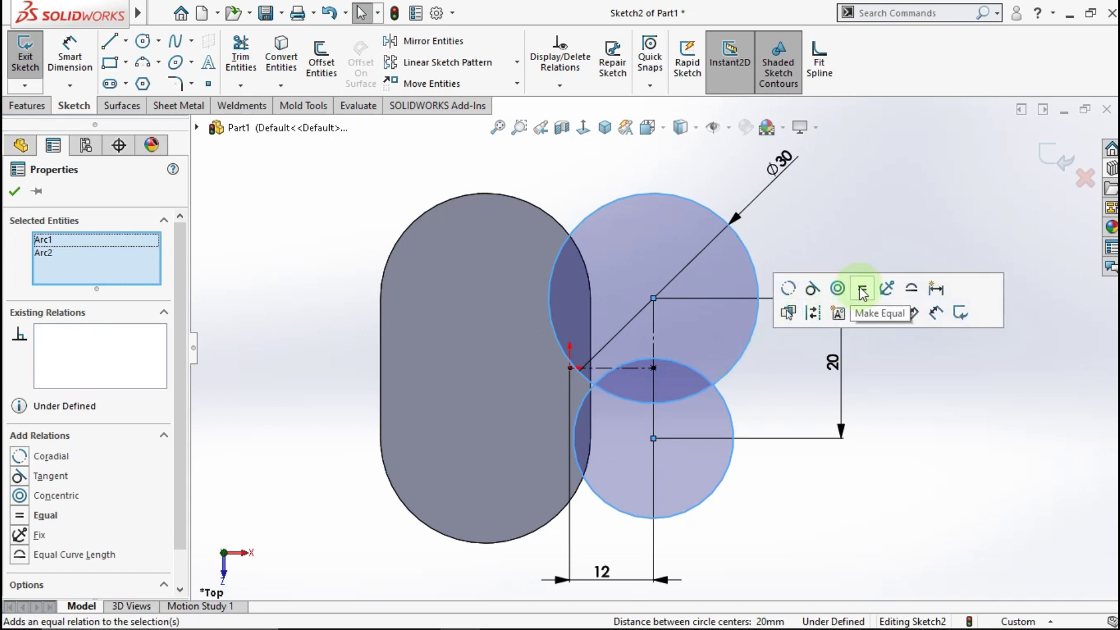
click(862, 288)
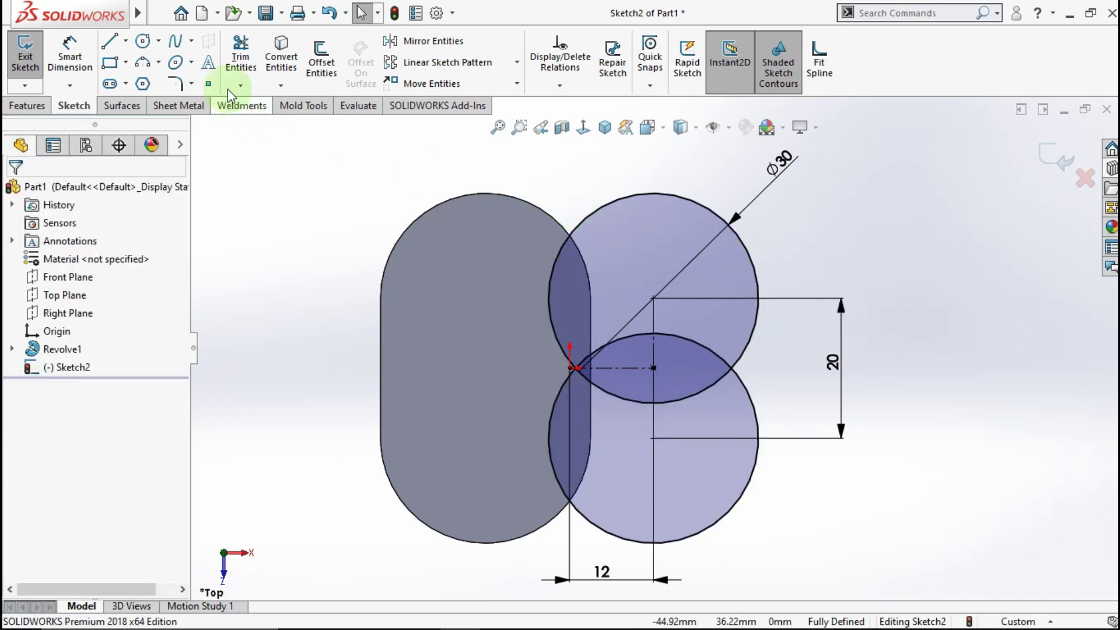
Step: Draw vertical lines joining the circles' right sides and their left sides
click(109, 41)
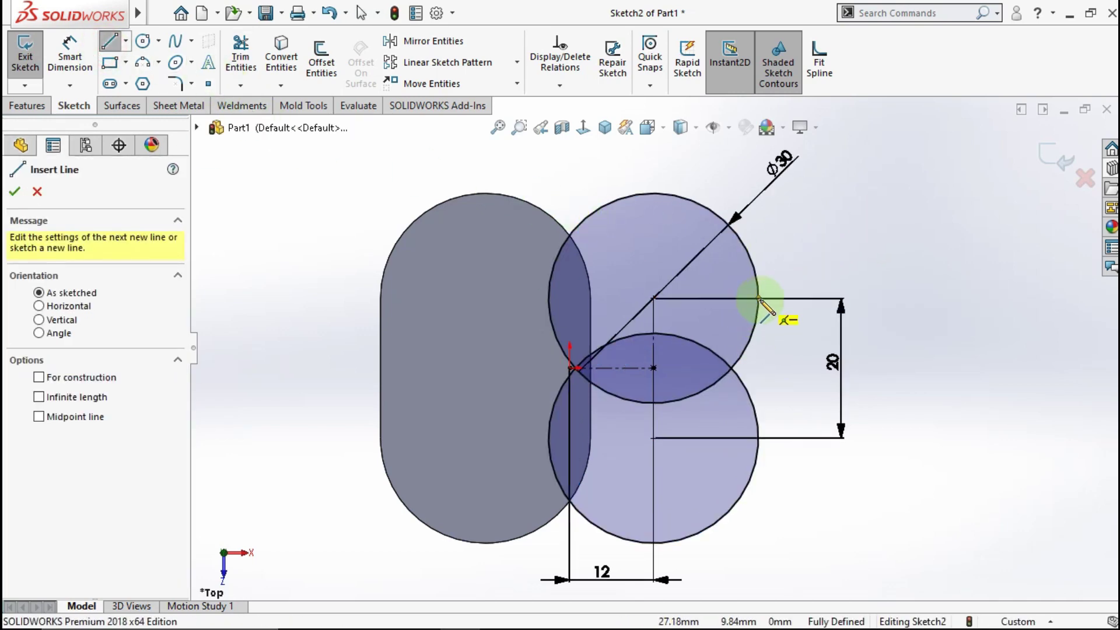
click(758, 298)
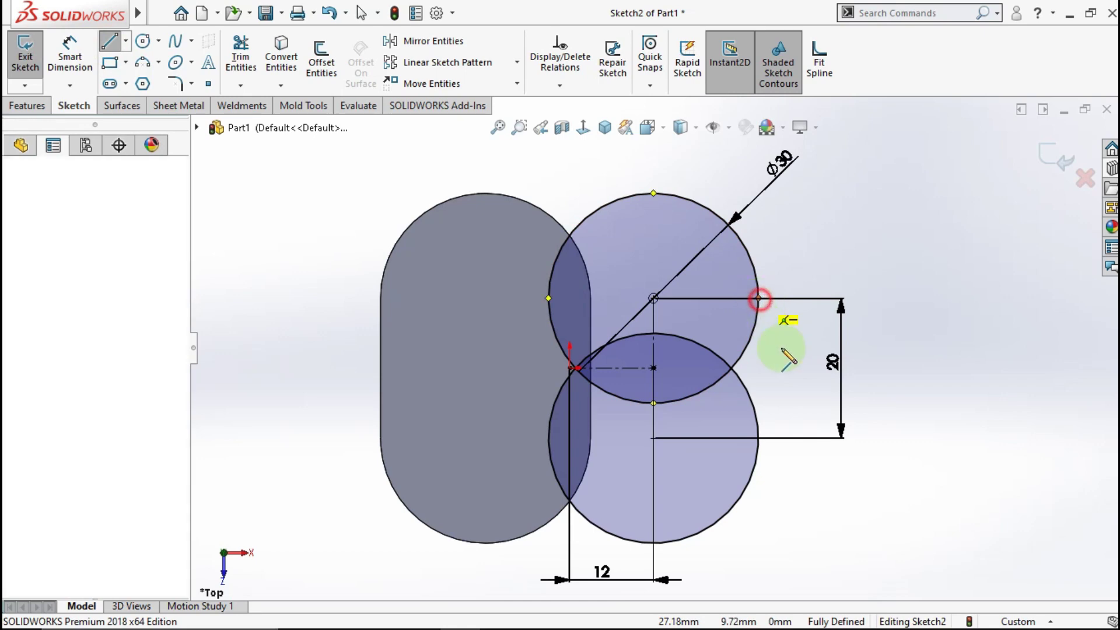
double_click(760, 438)
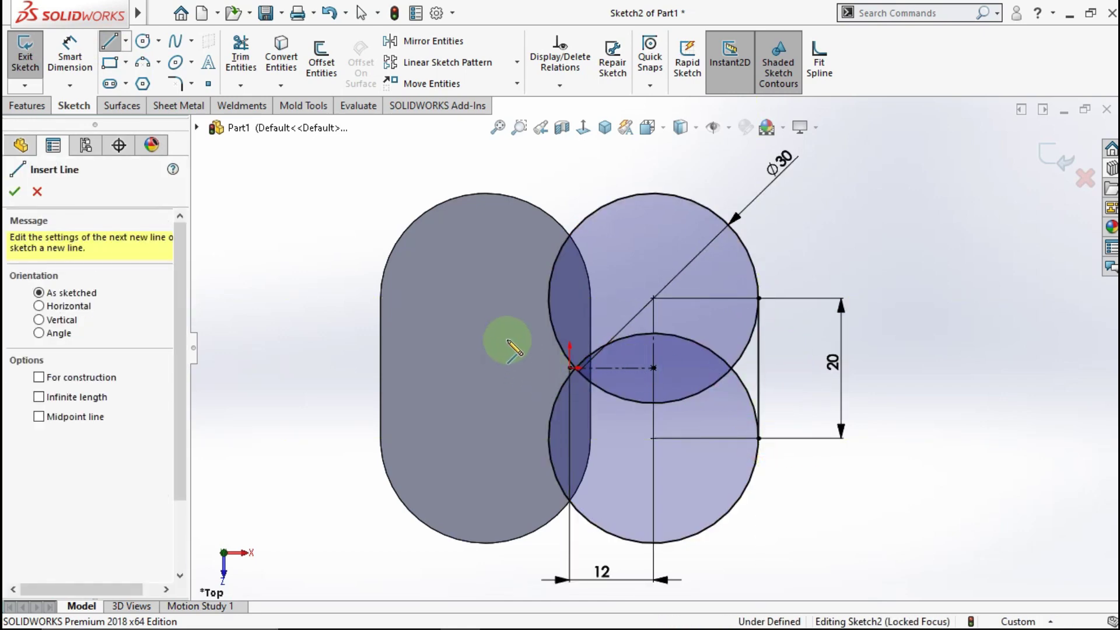
click(547, 298)
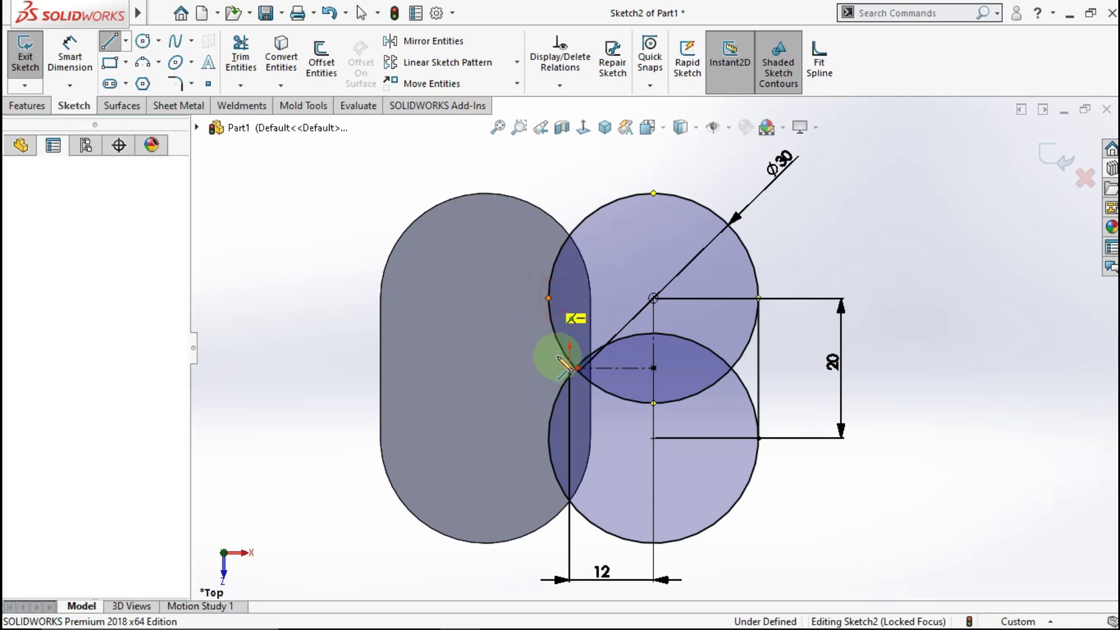
double_click(547, 439)
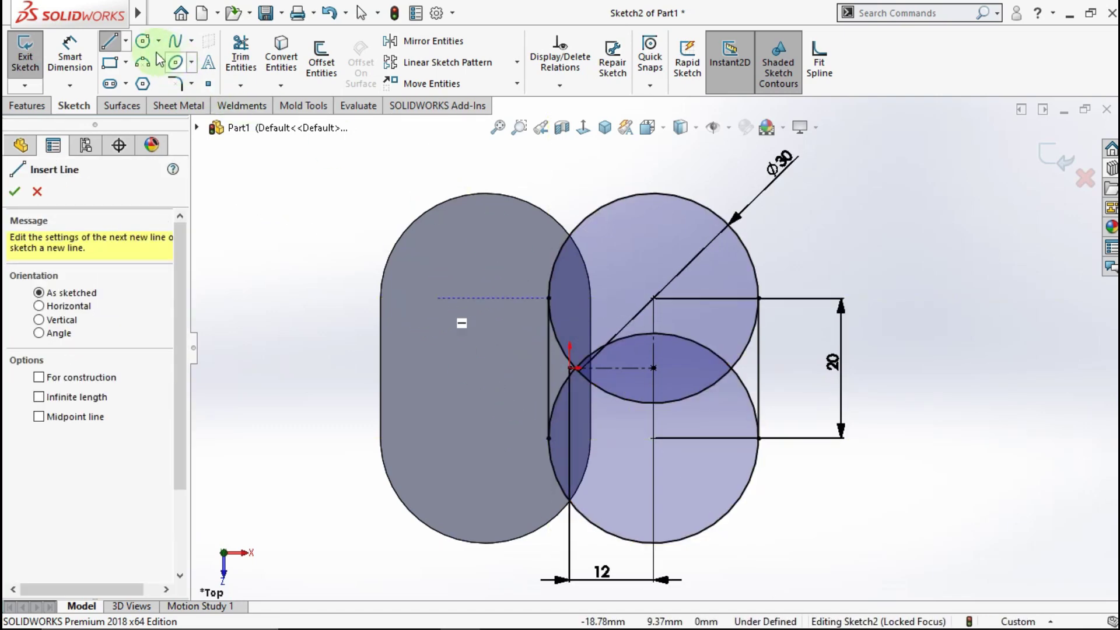
Step: Begin a centerline at the top circle's top point
click(126, 42)
click(140, 78)
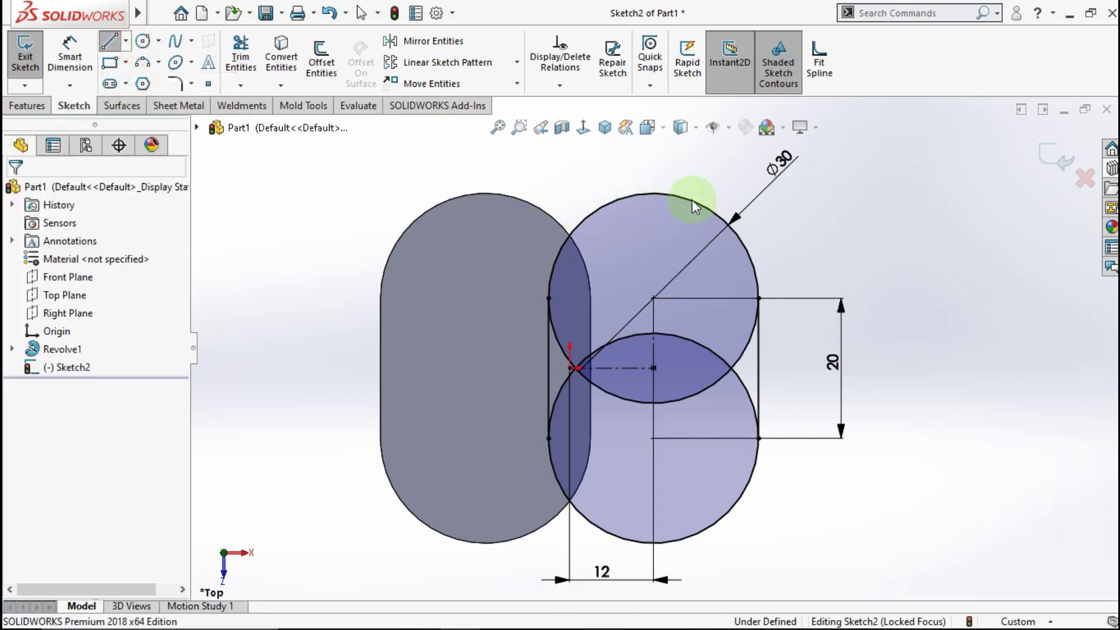
click(653, 193)
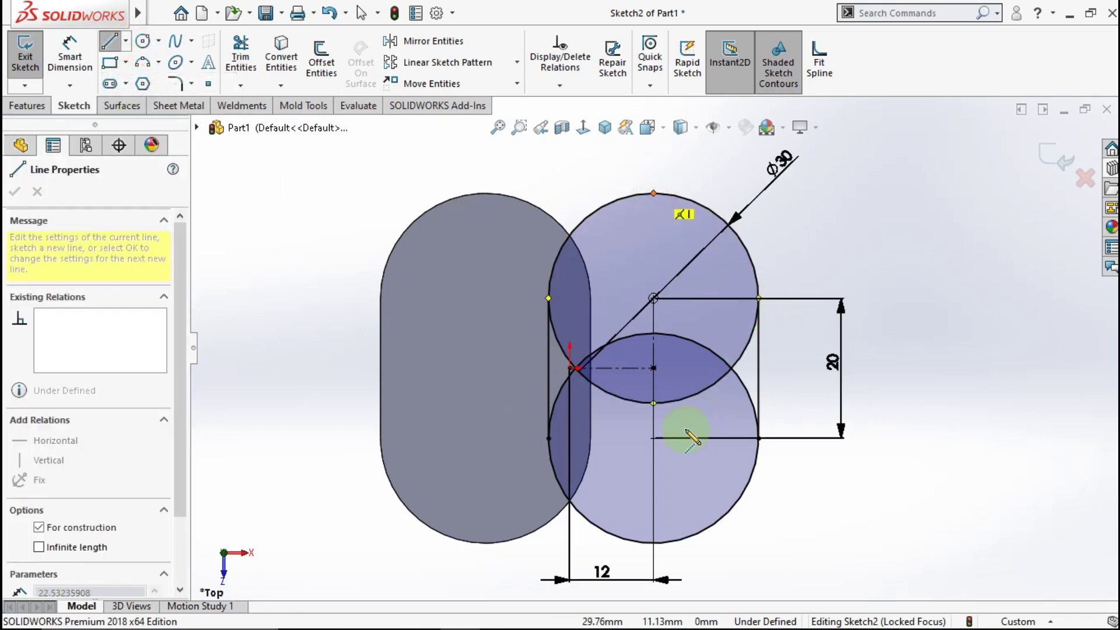
Step: End the centreline at the bottom circle and power-trim the overlapping arcs into a half-capsule
double_click(653, 543)
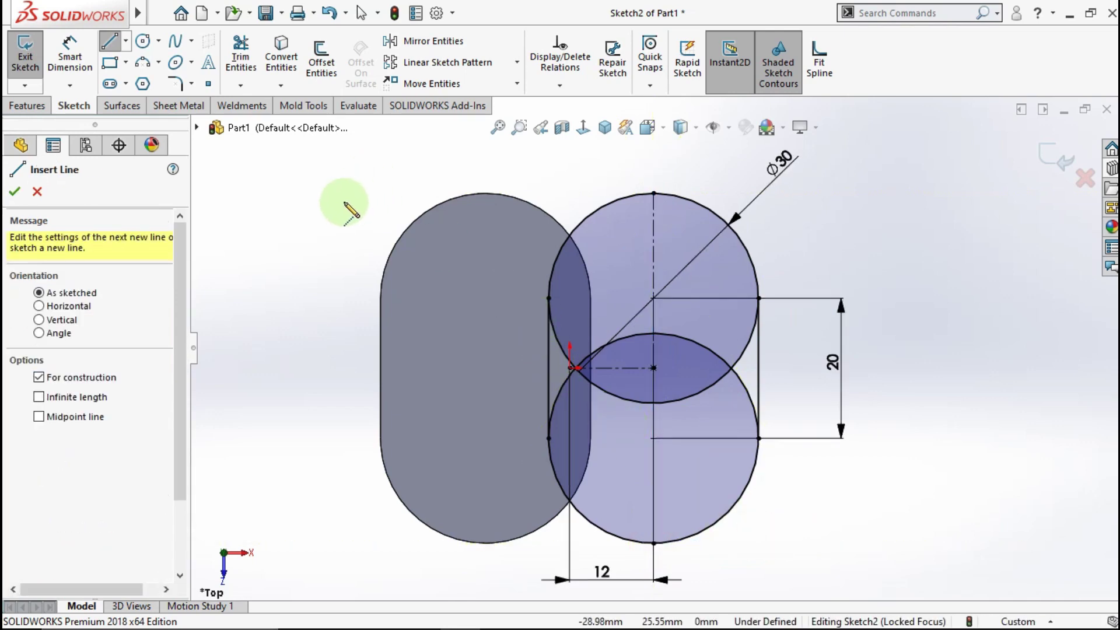
click(240, 49)
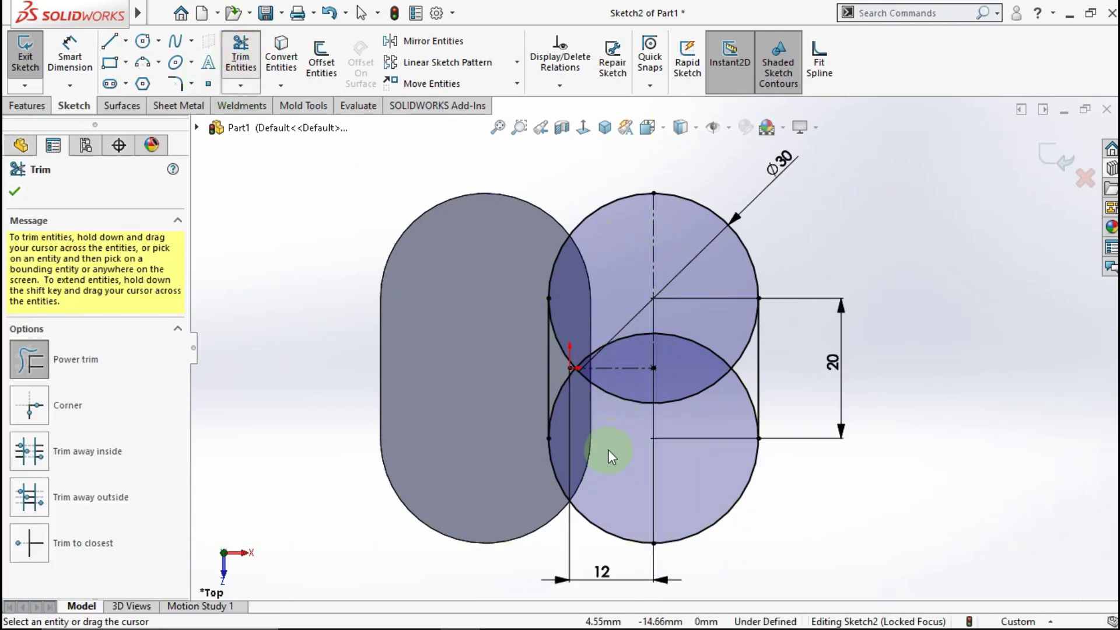
mouse_move(589, 538)
mouse_down()
mouse_move(594, 406)
mouse_move(540, 391)
mouse_up()
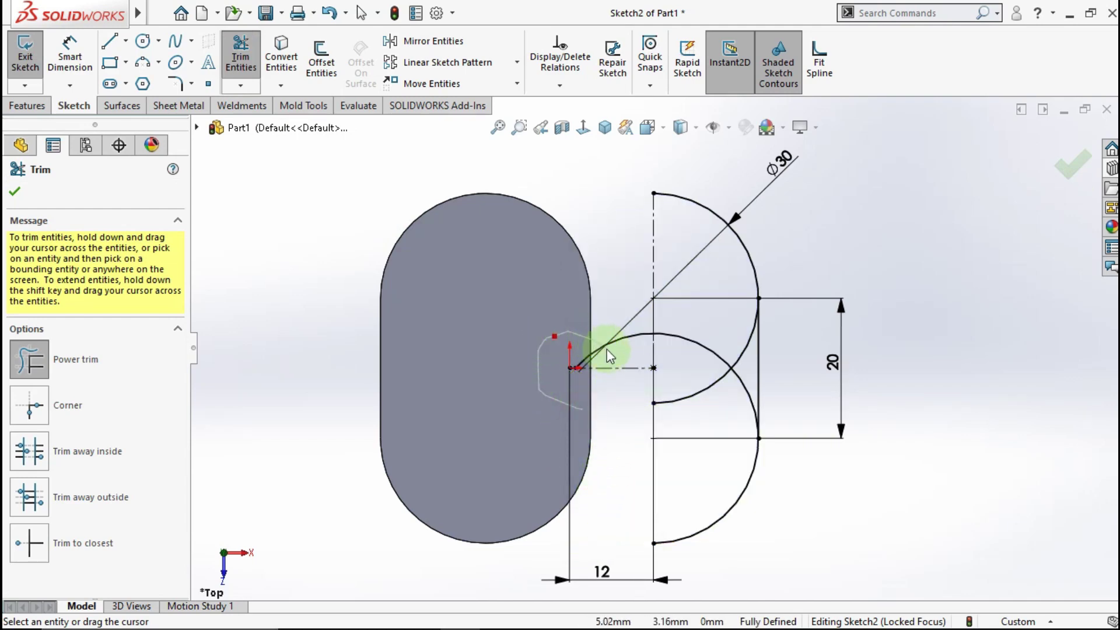
mouse_move(708, 410)
mouse_down()
mouse_move(744, 362)
mouse_move(716, 369)
mouse_up()
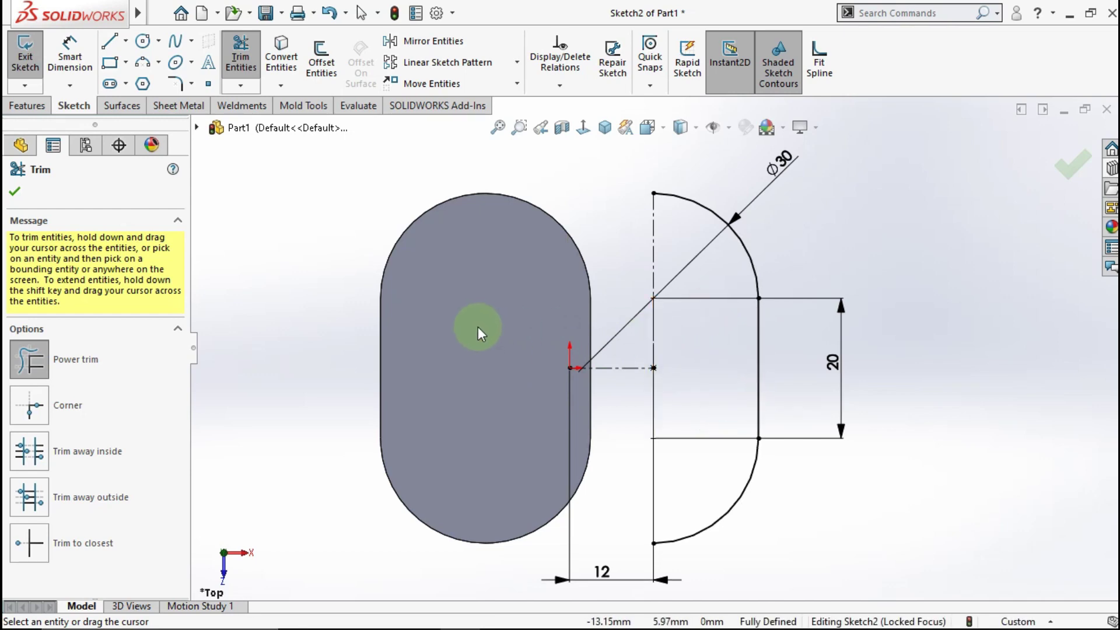
click(16, 194)
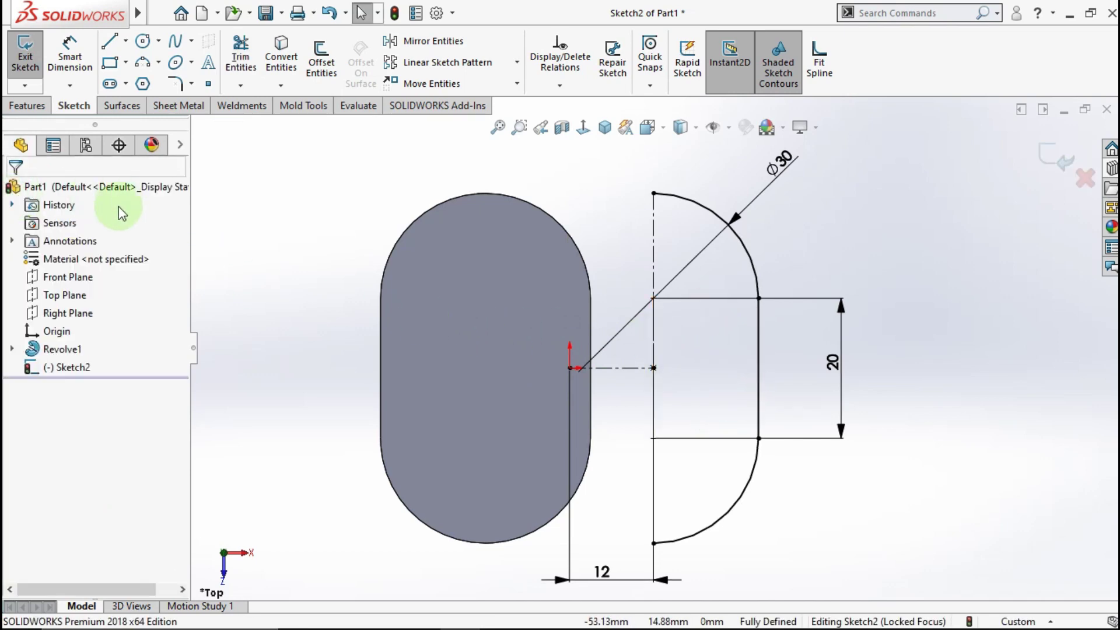
Step: Revolve Sketch2 180° about its centreline, direction reversed, merged into the first body
click(29, 110)
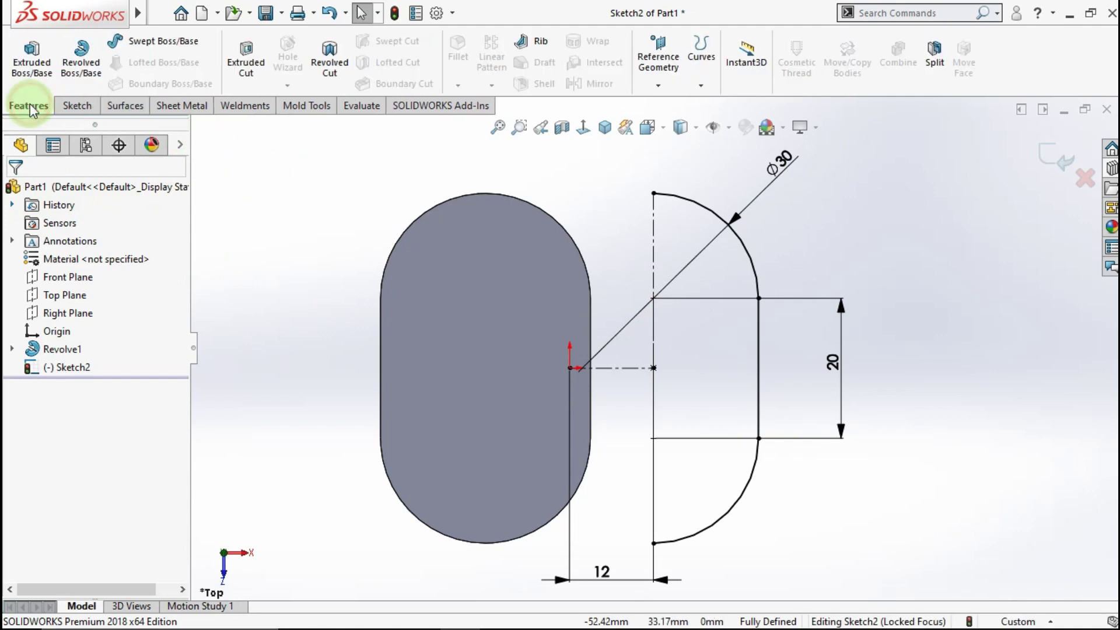
click(81, 58)
click(622, 328)
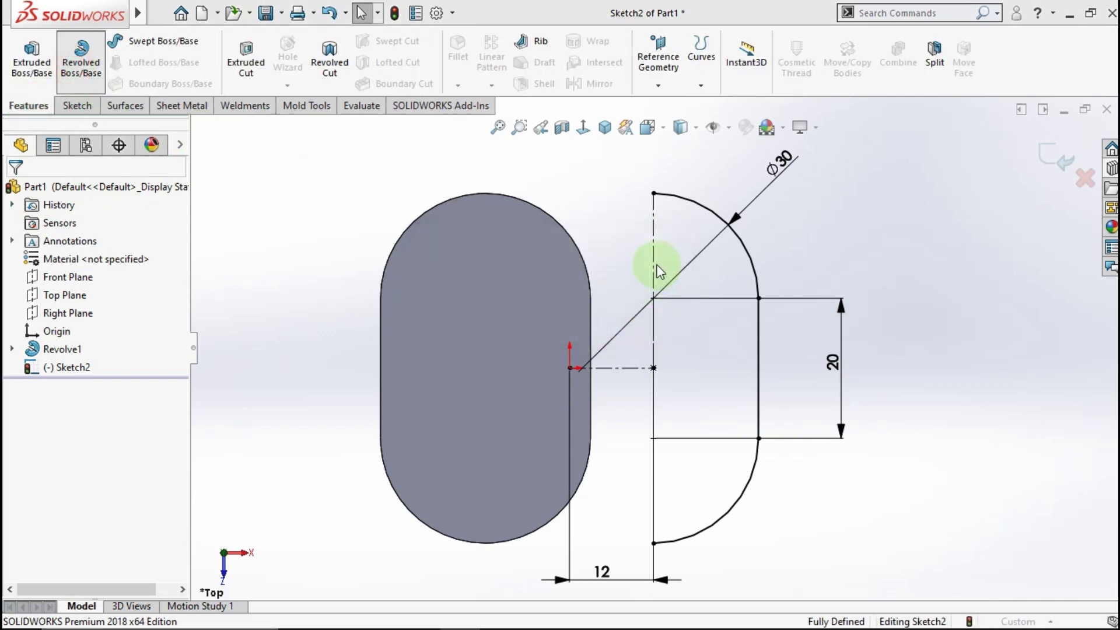
click(652, 299)
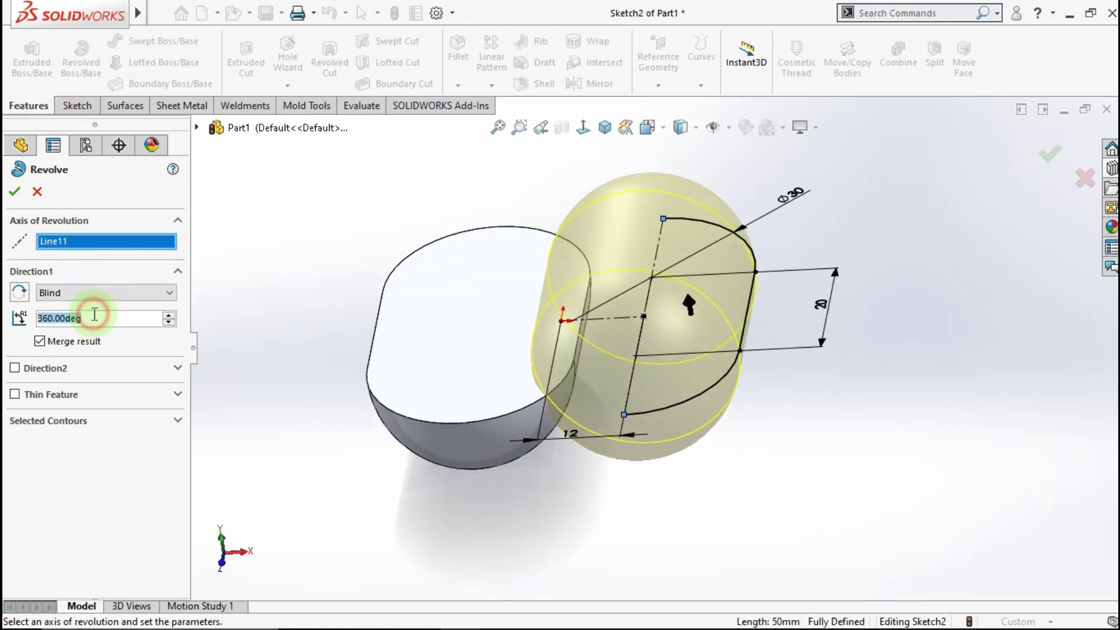
text(180)
click(343, 220)
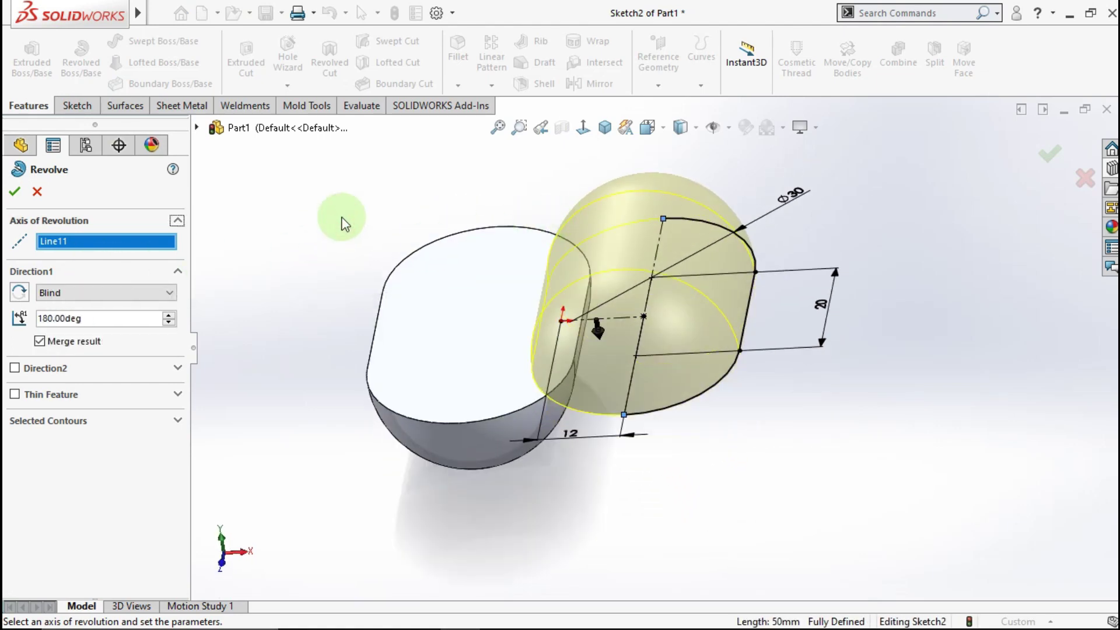
click(26, 294)
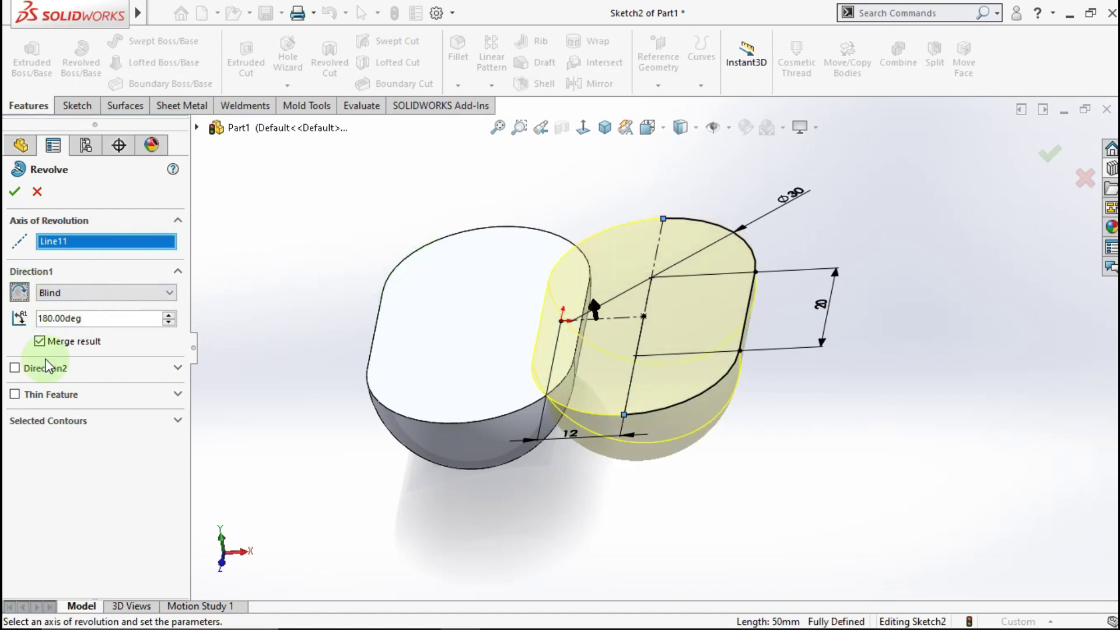
click(15, 191)
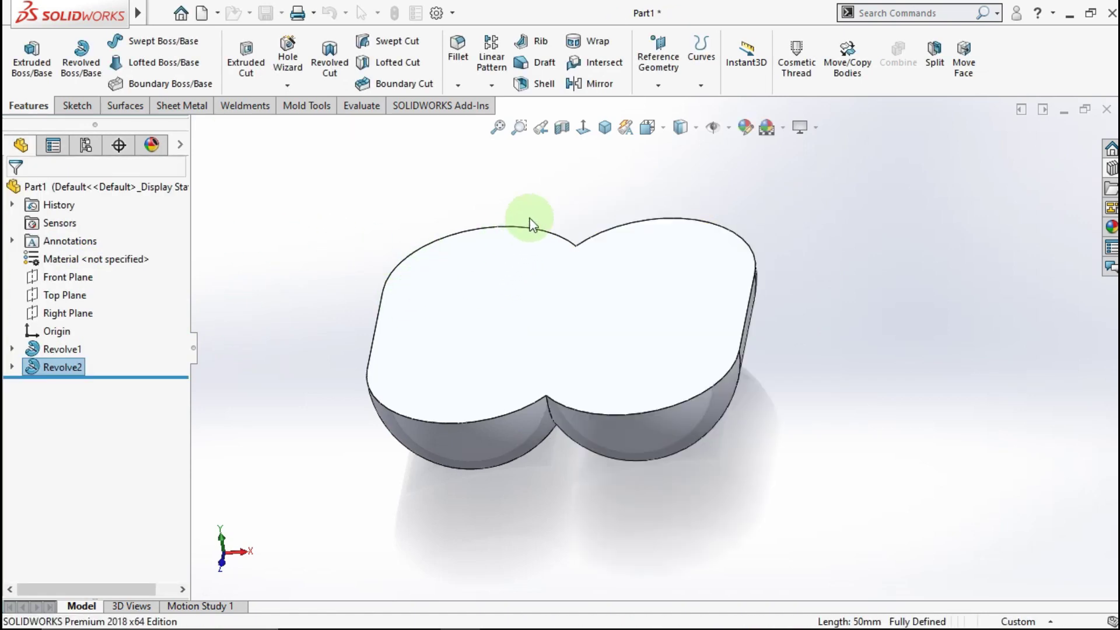
Step: Show the double-lobed solid in isometric view and start a Shell feature
click(543, 207)
mouse_move(530, 306)
middle_down()
mouse_move(546, 353)
mouse_move(569, 327)
middle_up()
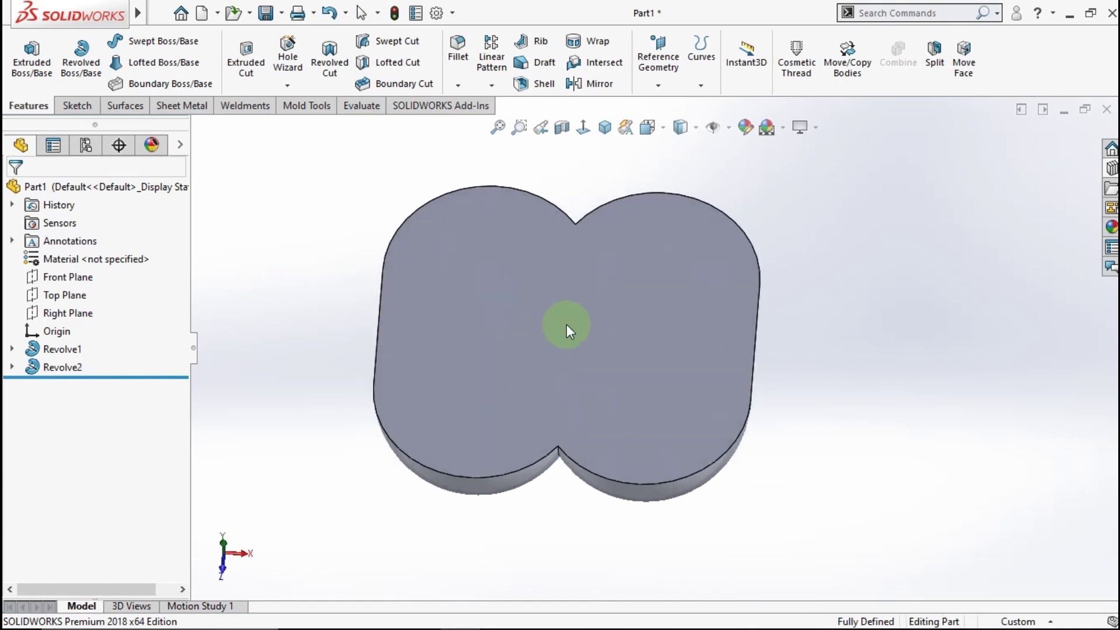
click(604, 127)
click(469, 210)
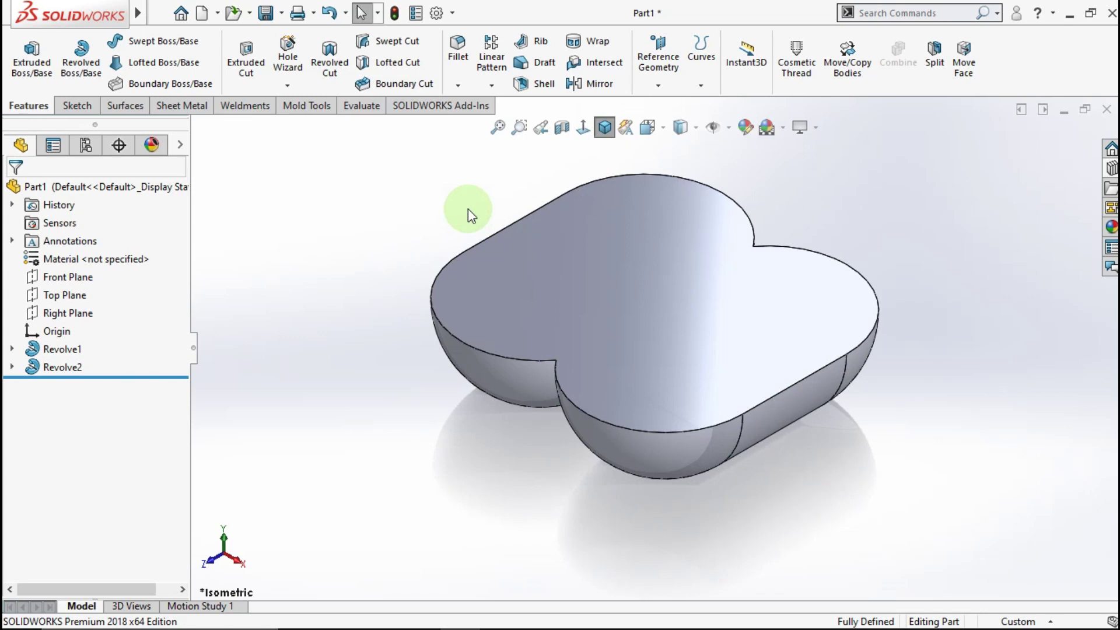
click(531, 82)
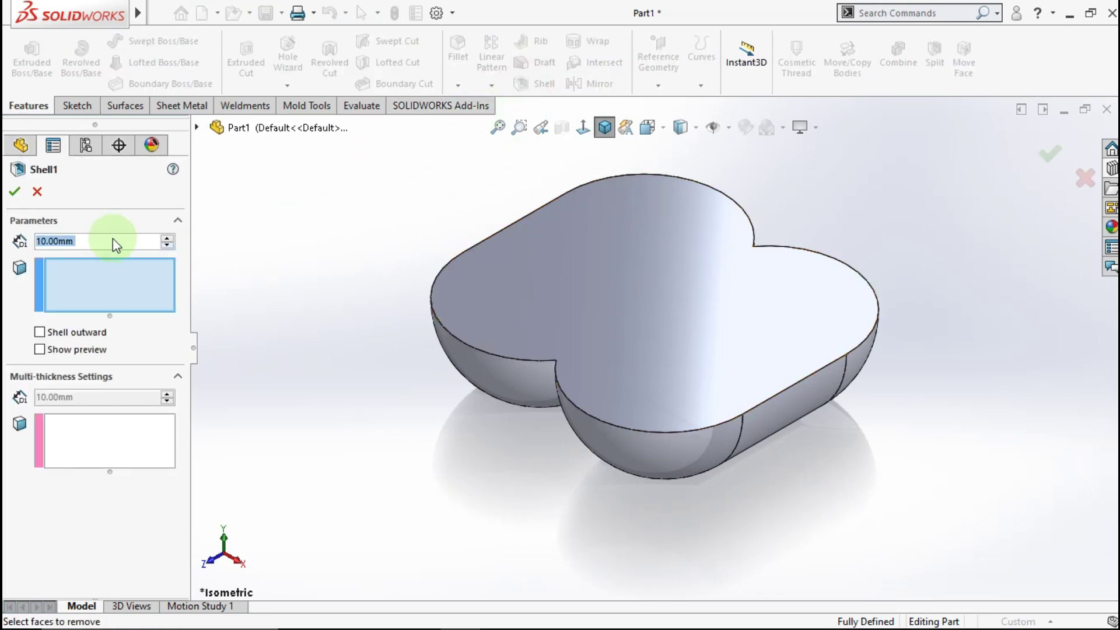
Step: Shell the solid with 2 mm walls, removing the top face
text(2)
click(337, 195)
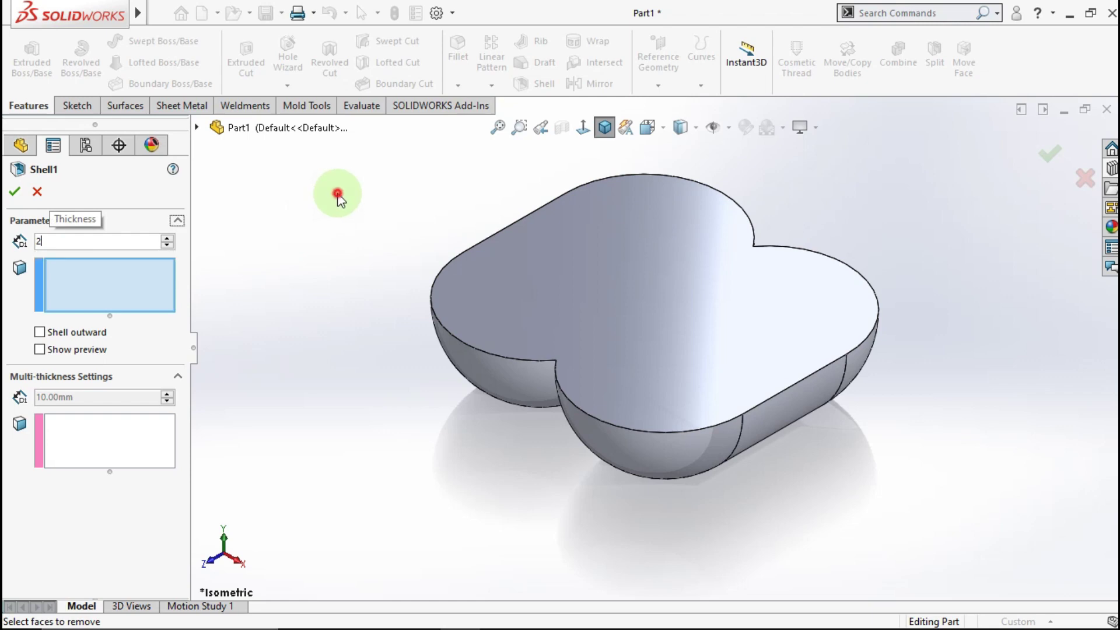
click(619, 307)
click(14, 192)
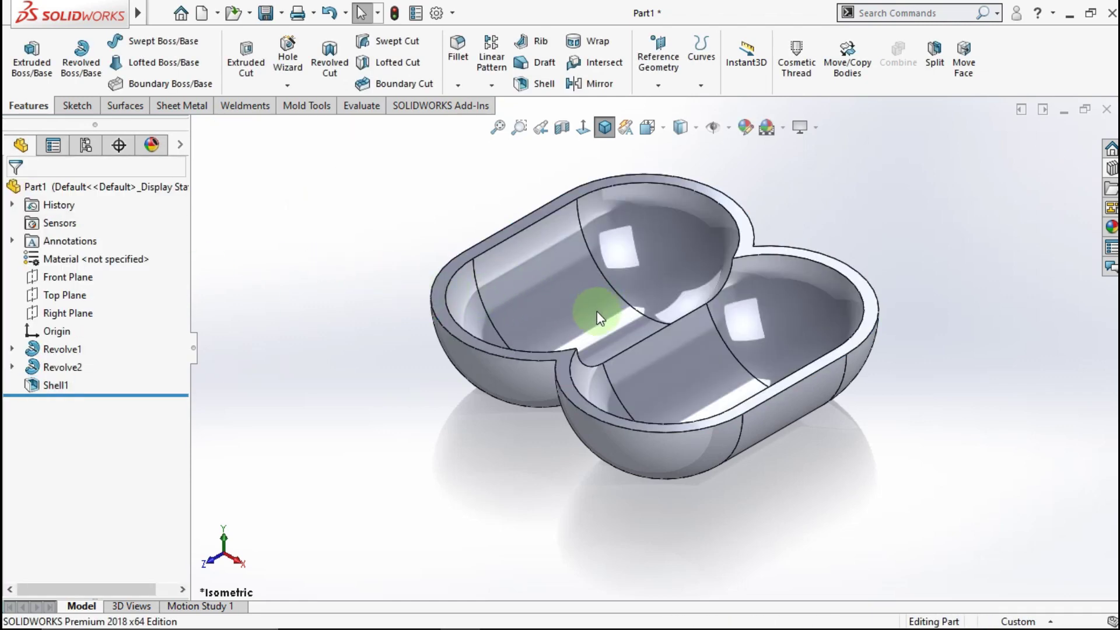
mouse_move(601, 298)
middle_down()
mouse_move(620, 342)
mouse_move(611, 337)
middle_up()
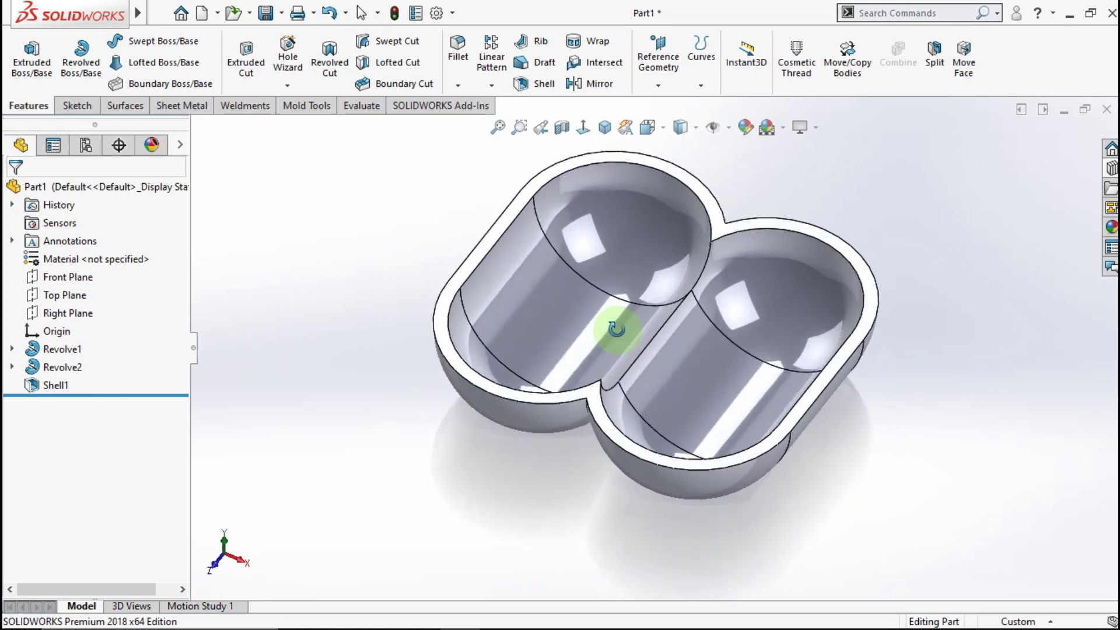
Step: On the Top Plane, draw a centre rectangle from the origin to the top notch
click(73, 295)
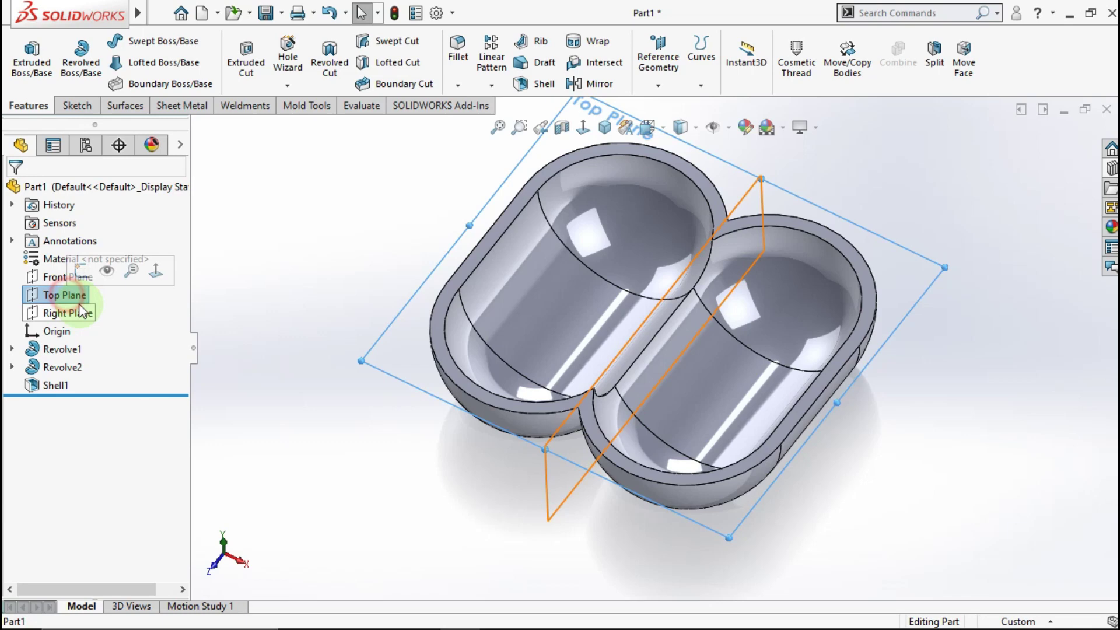
click(82, 269)
click(584, 128)
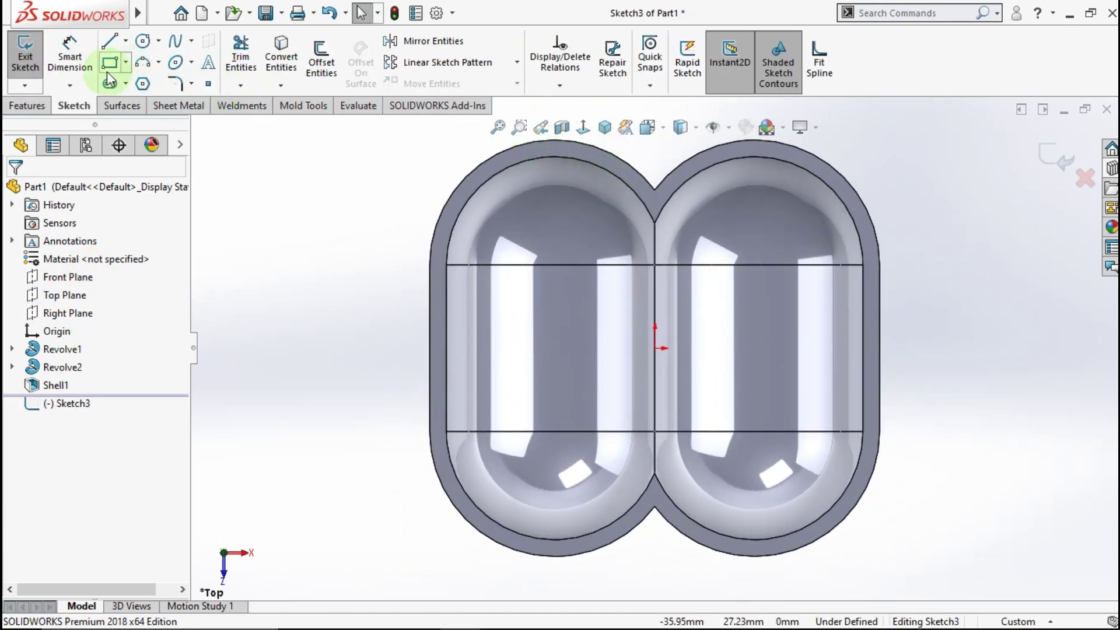
click(125, 62)
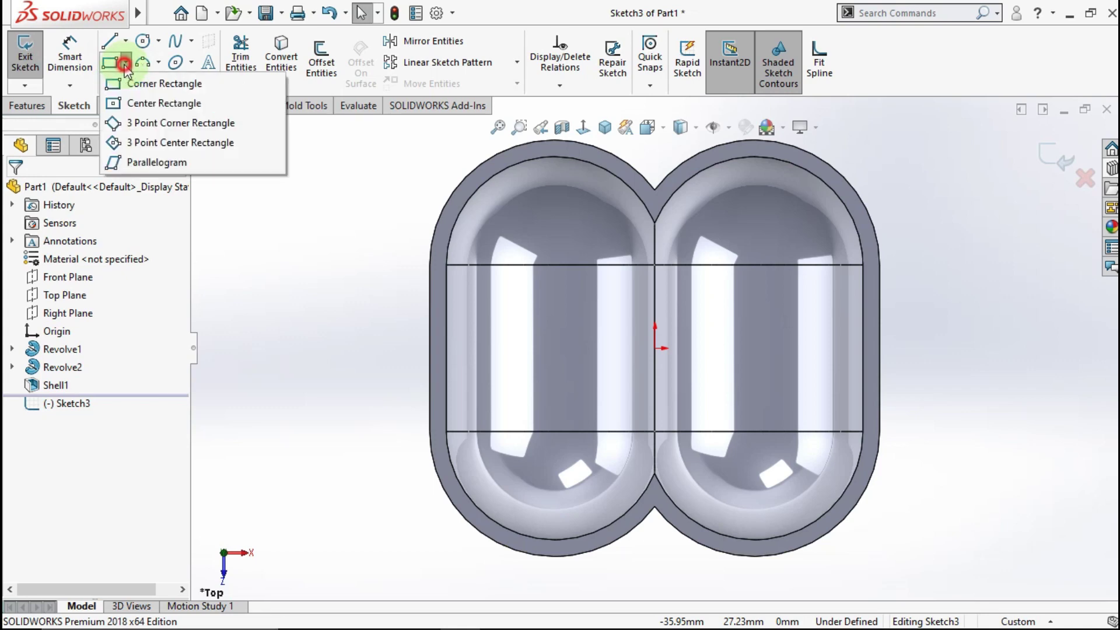
click(137, 104)
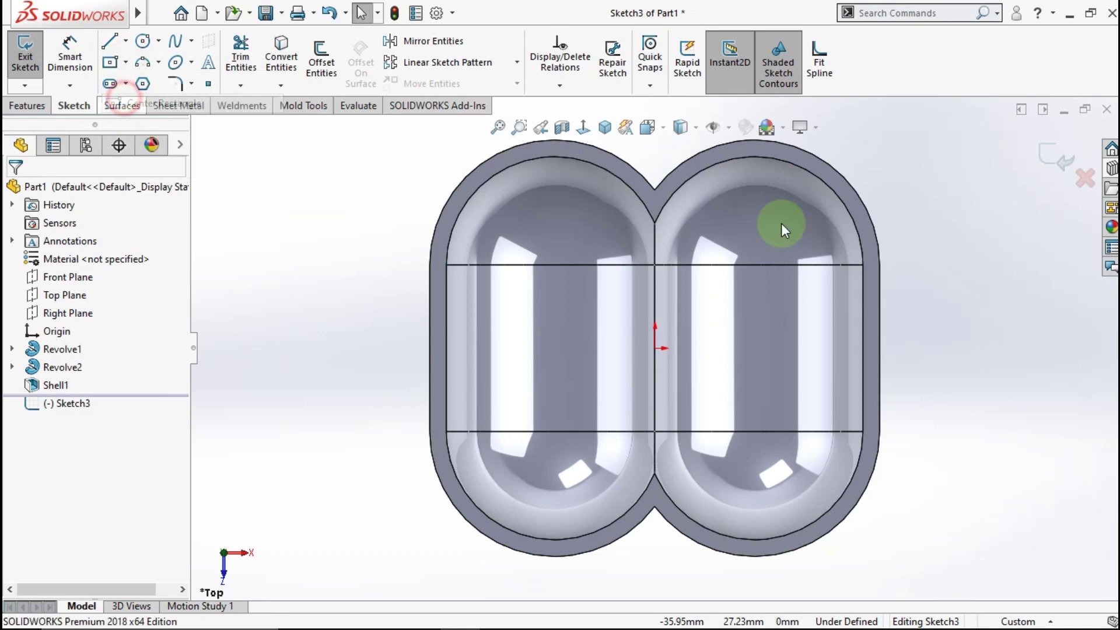
click(655, 348)
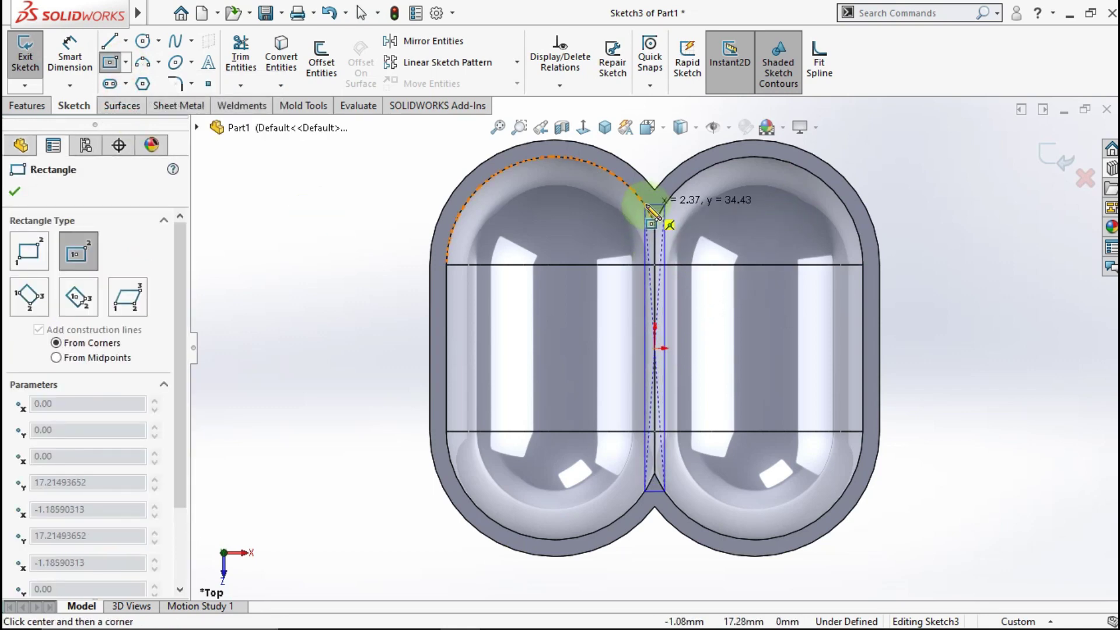
click(645, 206)
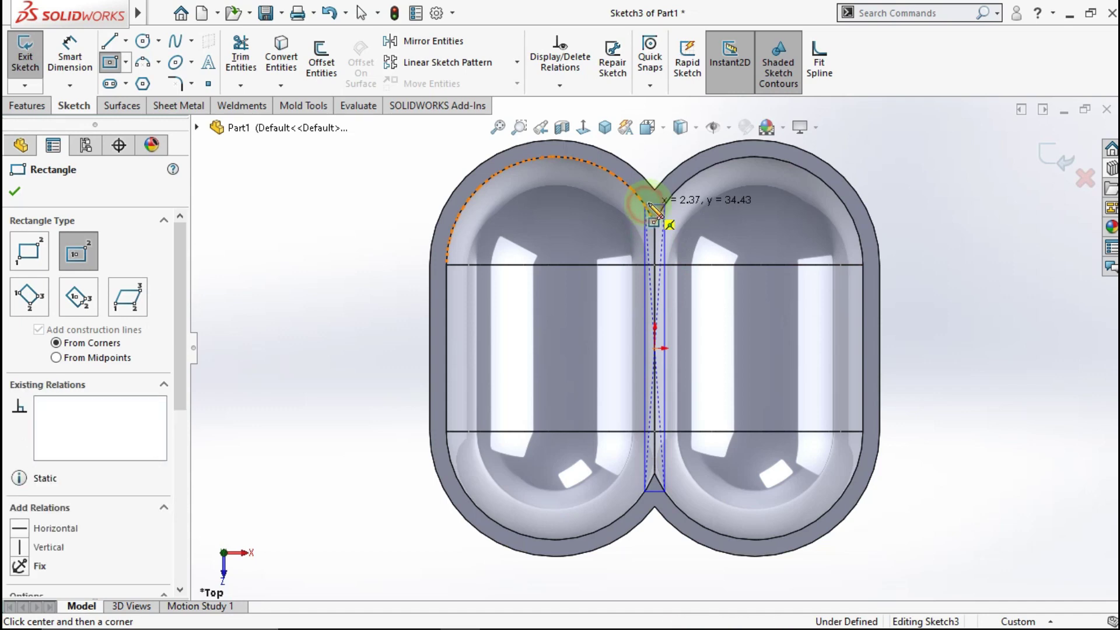
Step: Dimension the rectangle's top edge to 2 mm width
click(70, 49)
click(654, 205)
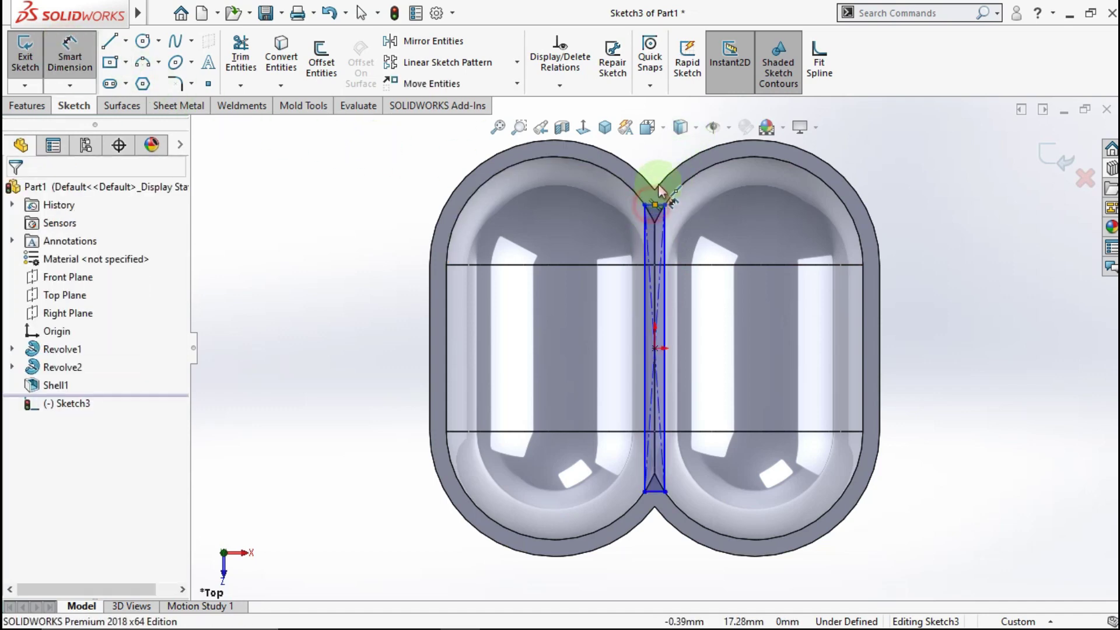
key(Escape)
scroll(657, 174, up, 3)
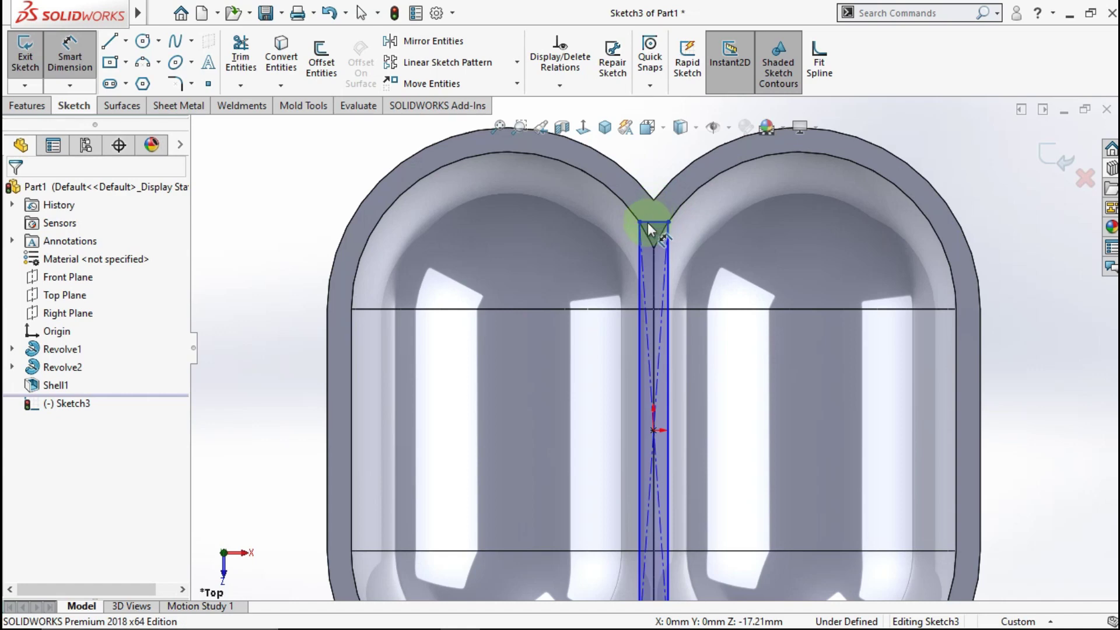
click(649, 227)
scroll(650, 175, down, 2)
click(650, 176)
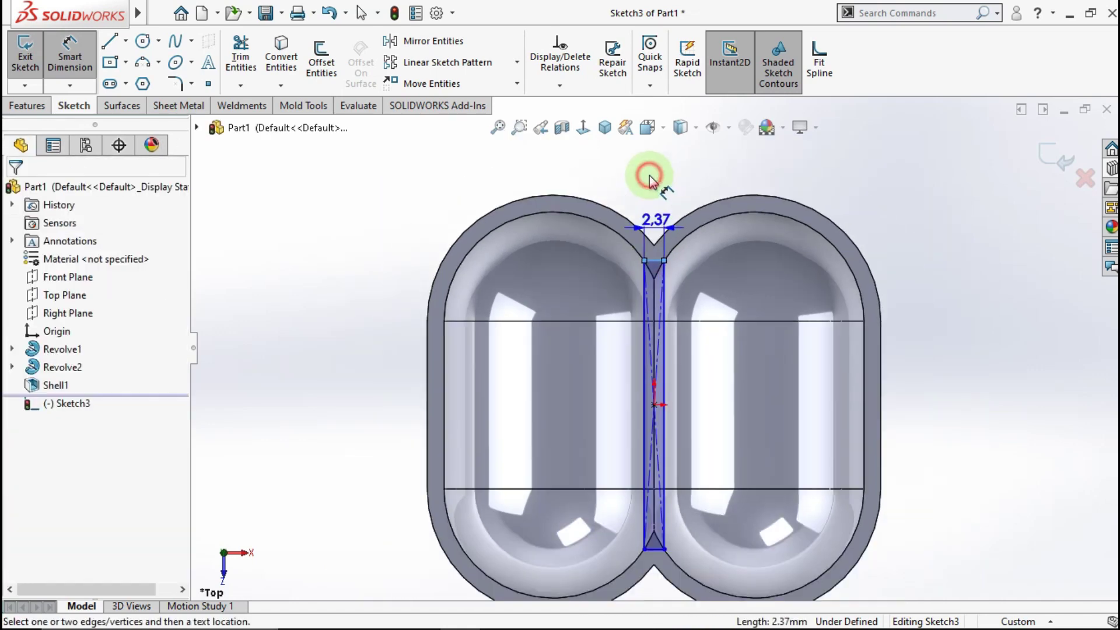
click(652, 182)
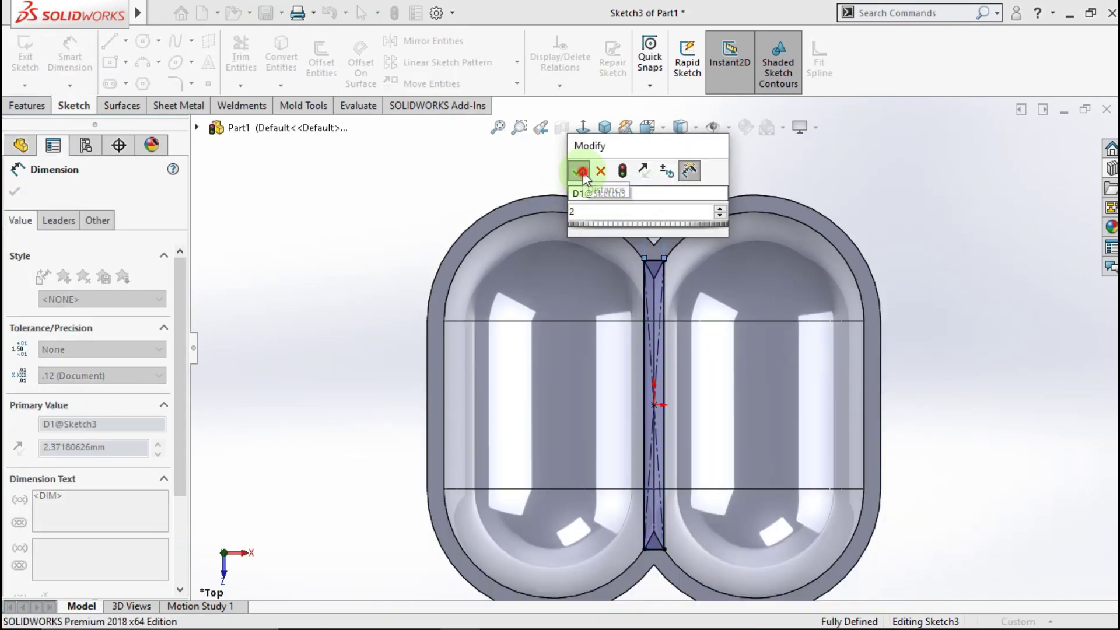
click(580, 170)
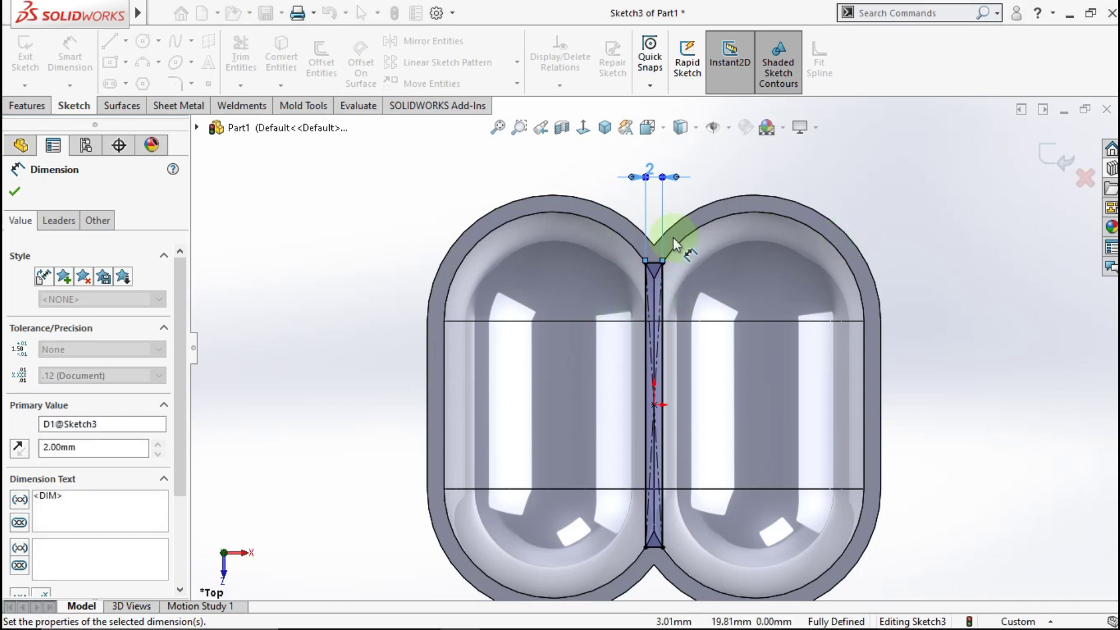
click(27, 105)
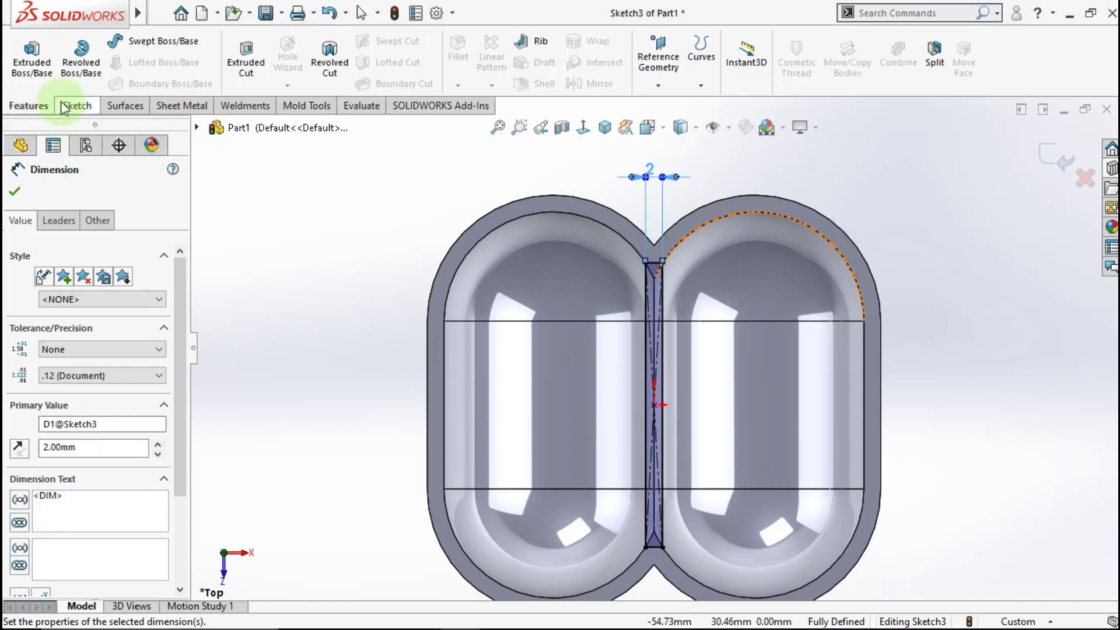
Step: Extrude the 2 mm rectangle reversed, Up To Next, forming the divider wall
click(26, 62)
click(654, 428)
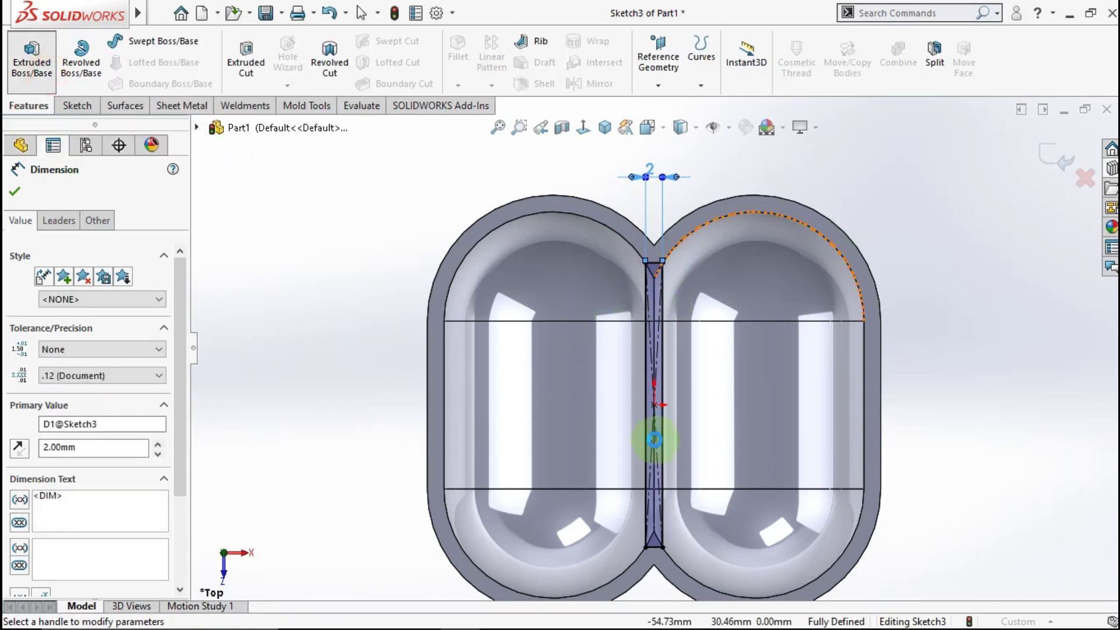
mouse_move(653, 387)
middle_down()
mouse_move(553, 322)
mouse_move(528, 320)
middle_up()
click(102, 317)
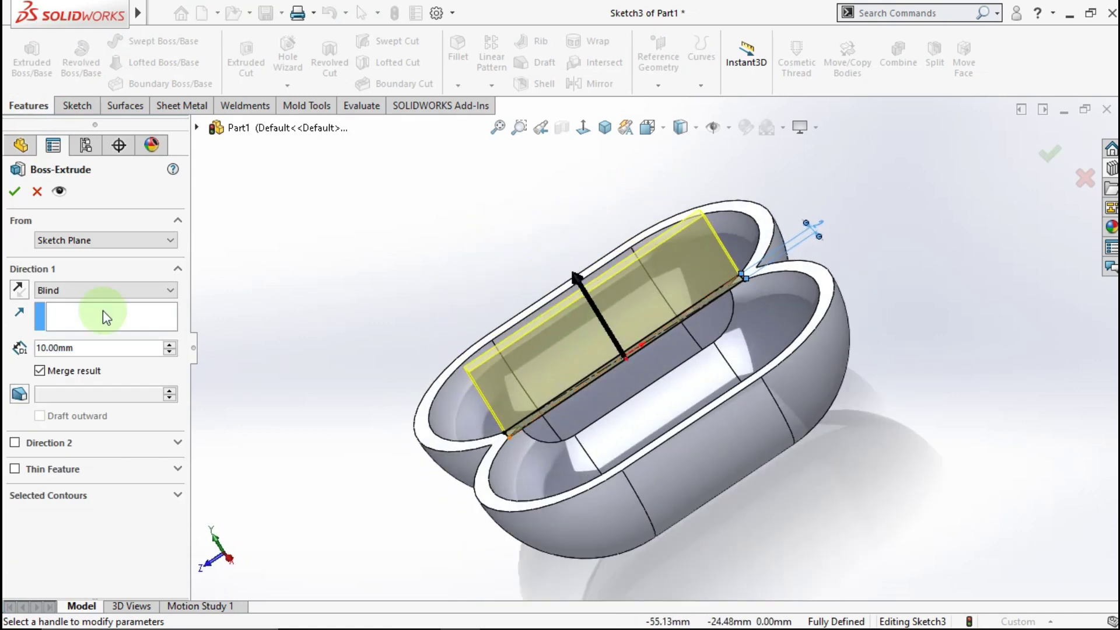
click(16, 290)
click(55, 290)
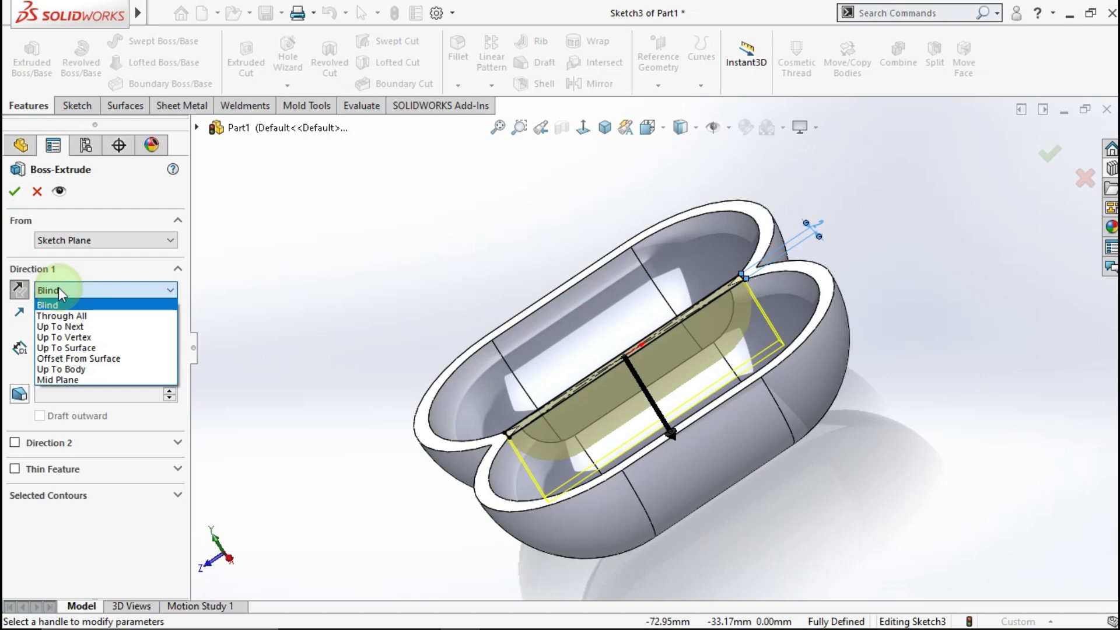
click(62, 326)
scroll(493, 367, down, 2)
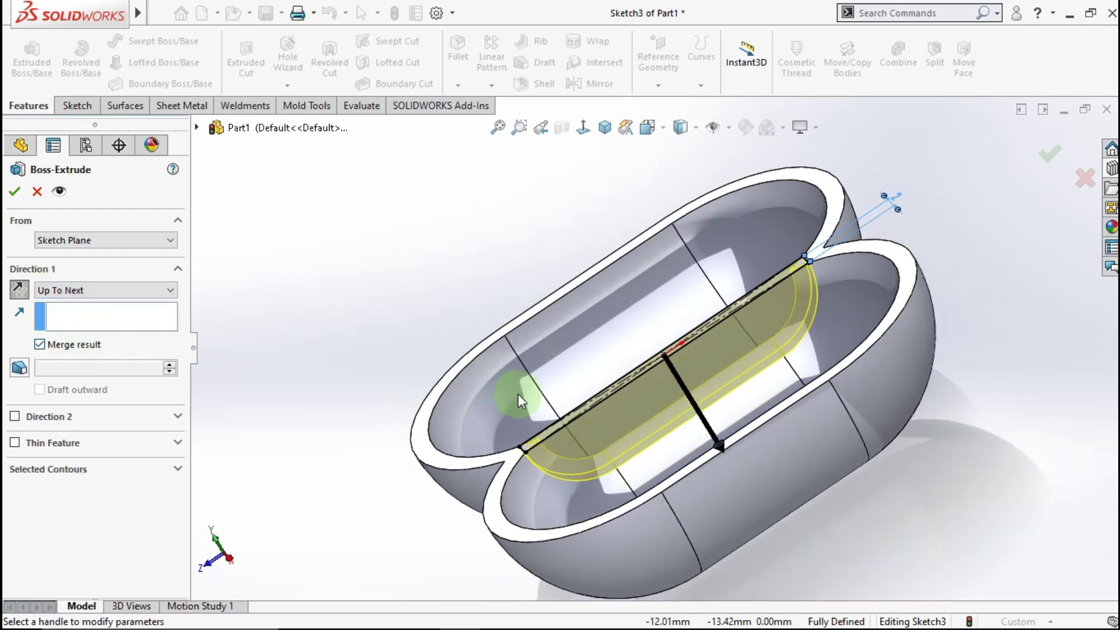
mouse_move(521, 401)
middle_down()
mouse_move(533, 443)
mouse_move(662, 458)
middle_up()
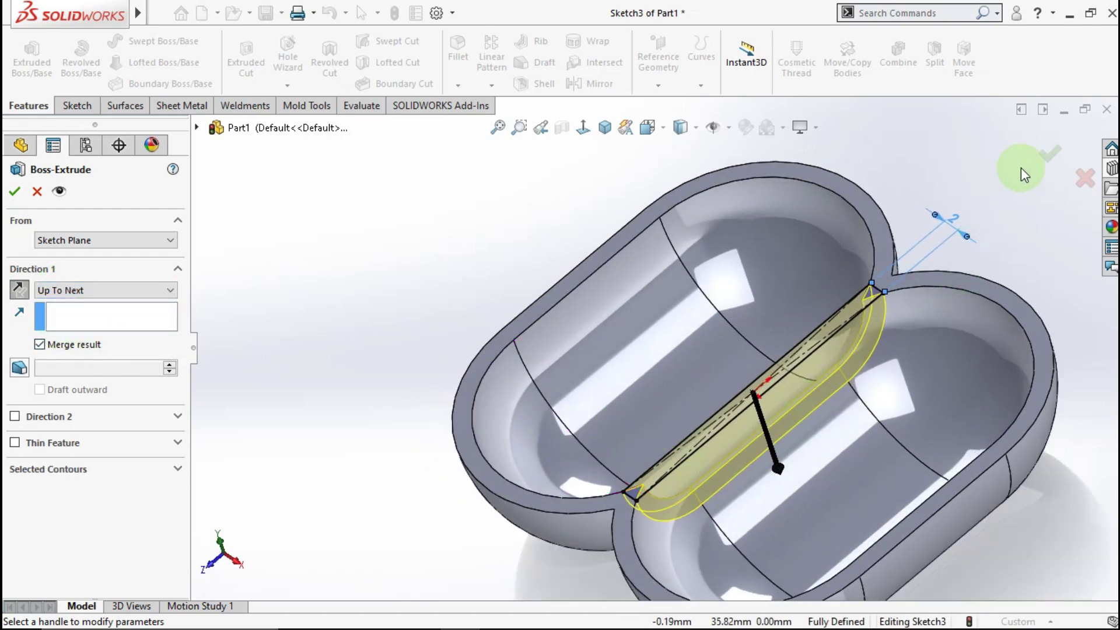
click(1046, 156)
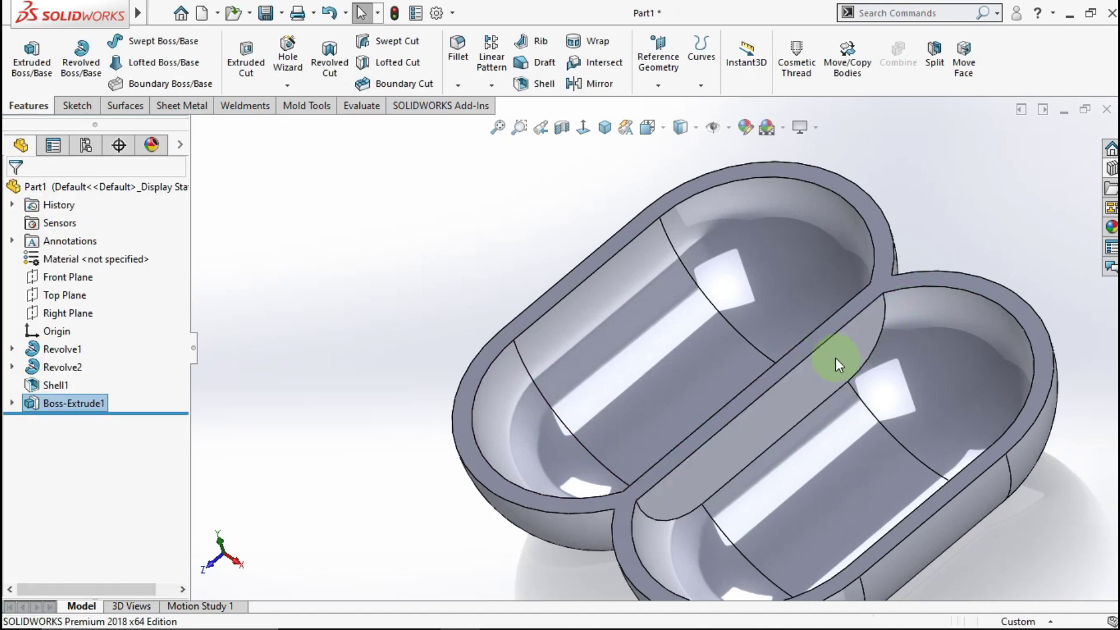
scroll(831, 360, up, 3)
mouse_move(825, 295)
middle_down()
mouse_move(875, 305)
mouse_move(869, 370)
mouse_move(838, 390)
mouse_move(796, 380)
mouse_move(776, 345)
mouse_move(821, 418)
mouse_move(840, 388)
middle_up()
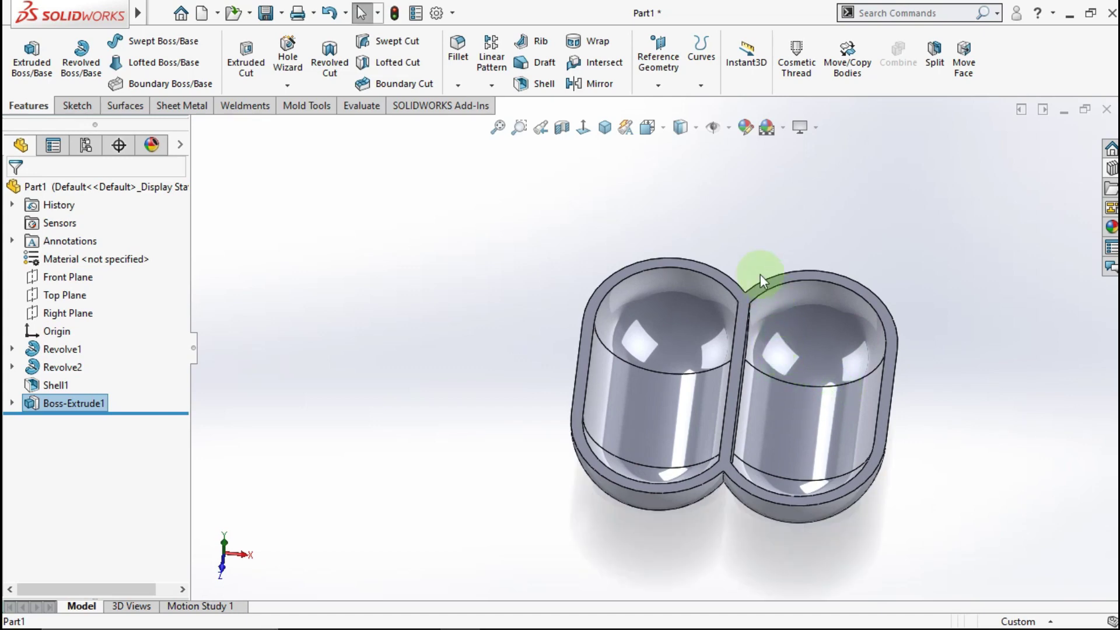
scroll(738, 306, down, 2)
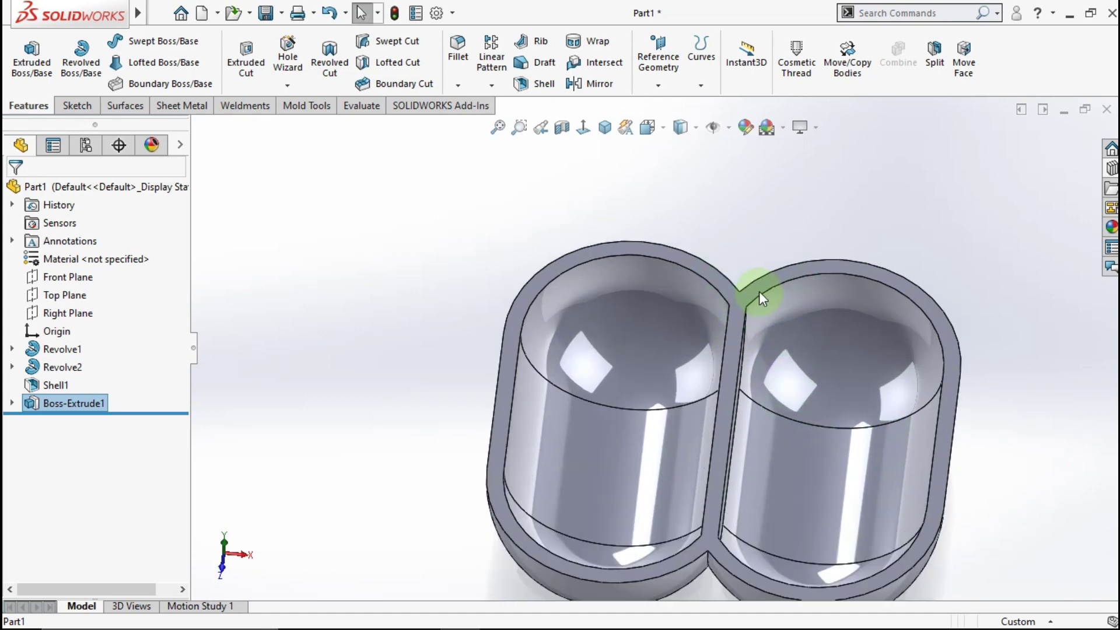
click(759, 295)
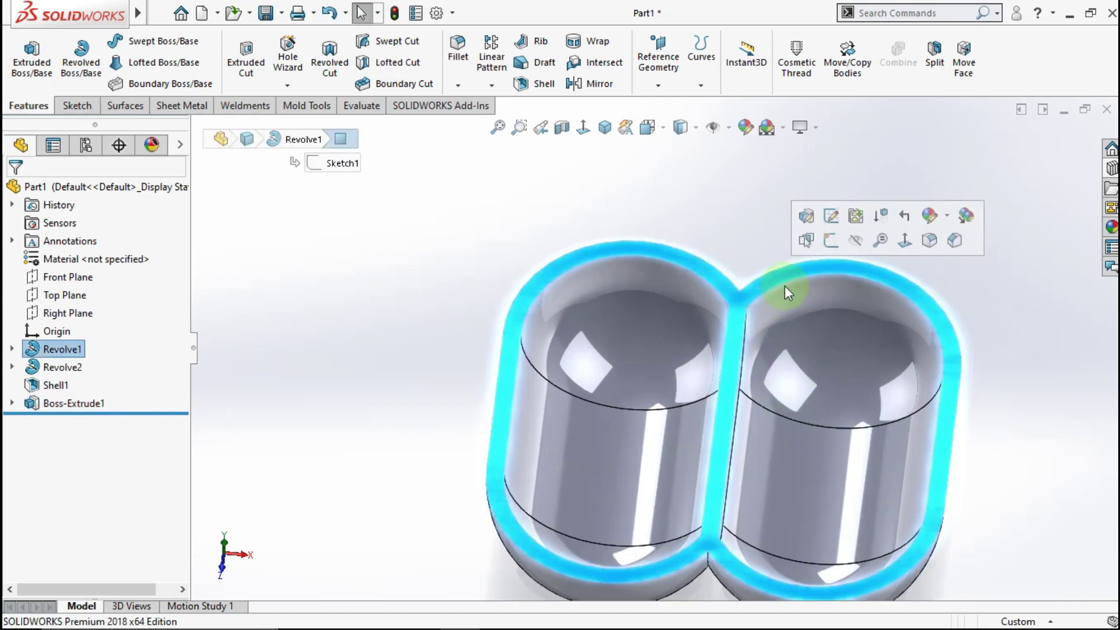
click(827, 246)
click(587, 131)
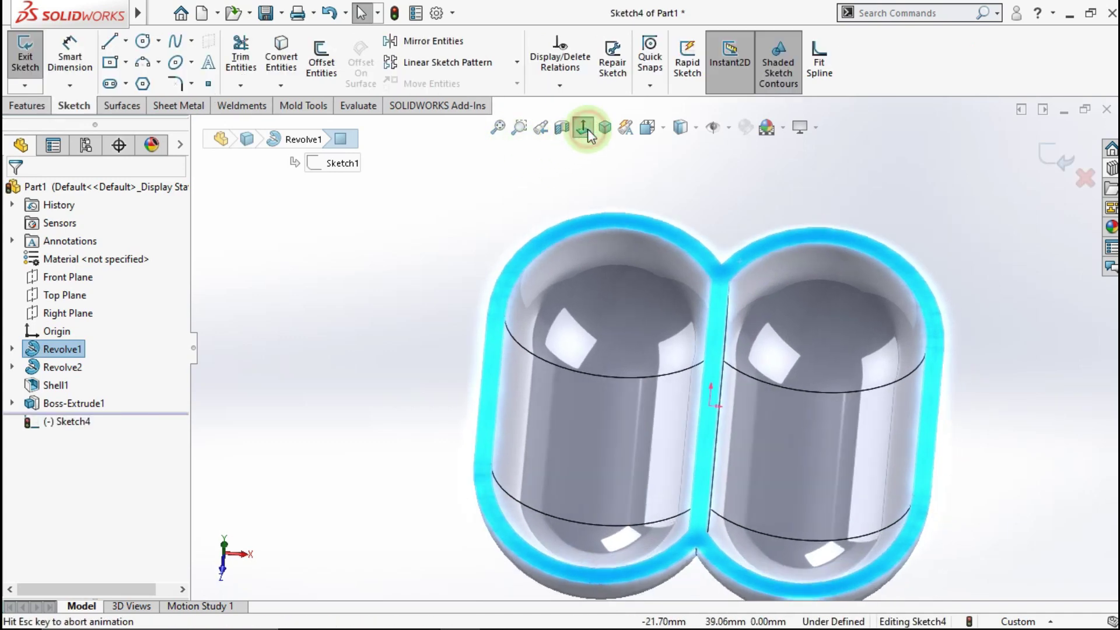
click(645, 157)
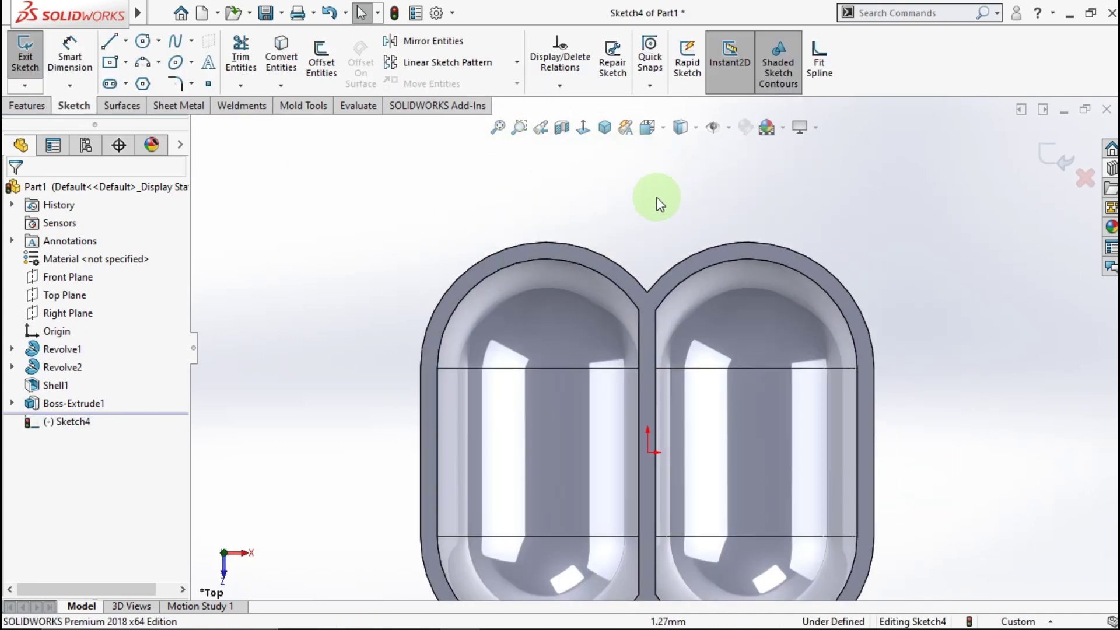
scroll(653, 217, down, 3)
scroll(650, 215, up, 3)
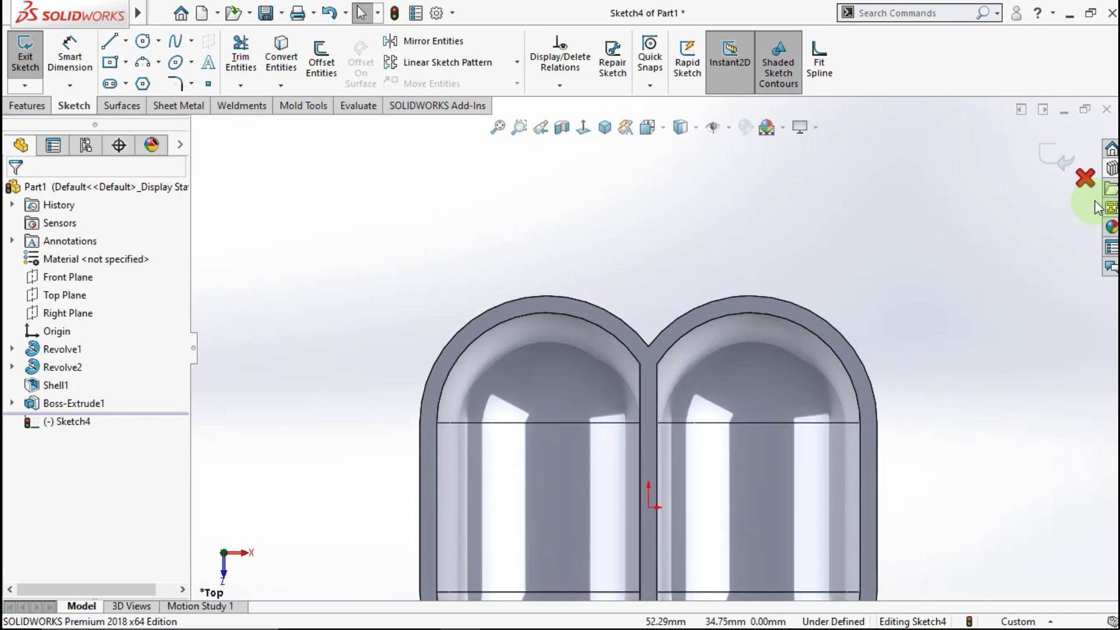
click(1083, 180)
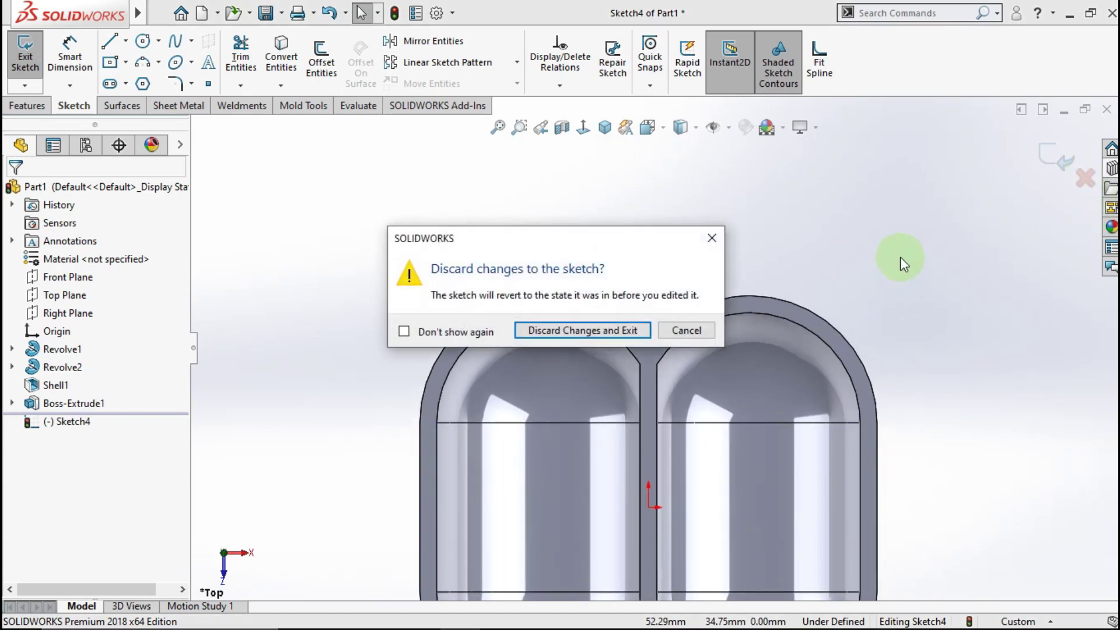
click(613, 336)
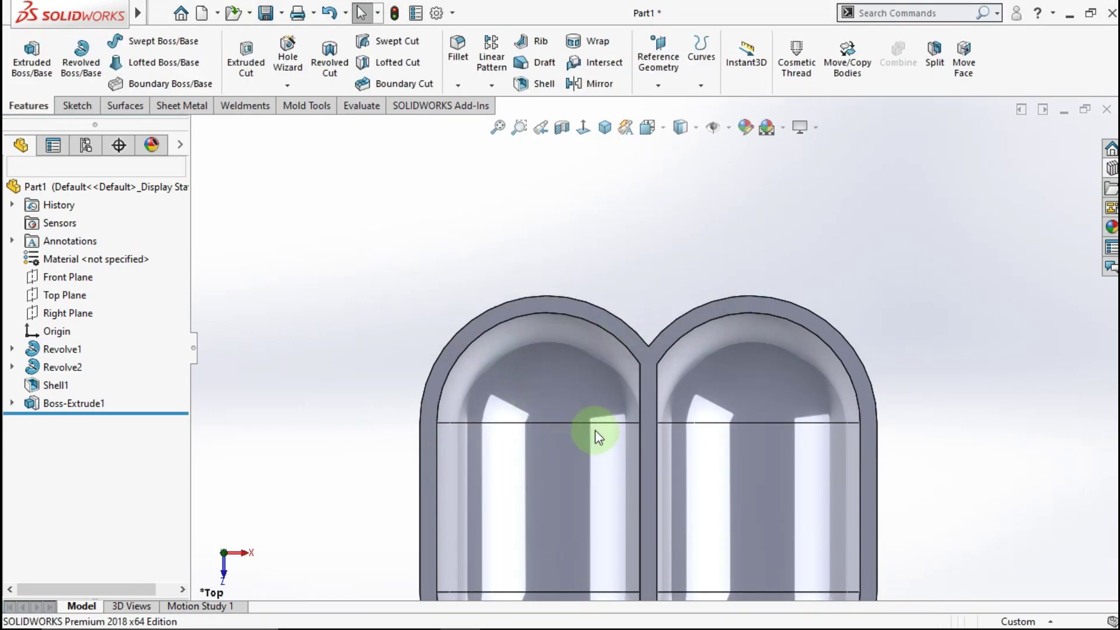
scroll(630, 449, up, 3)
Step: Fillet the two centre-wall edges between the cavities with a 10 mm radius
mouse_move(630, 449)
middle_down()
mouse_move(605, 370)
mouse_move(545, 370)
mouse_move(607, 395)
mouse_move(635, 429)
middle_up()
scroll(659, 409, down, 2)
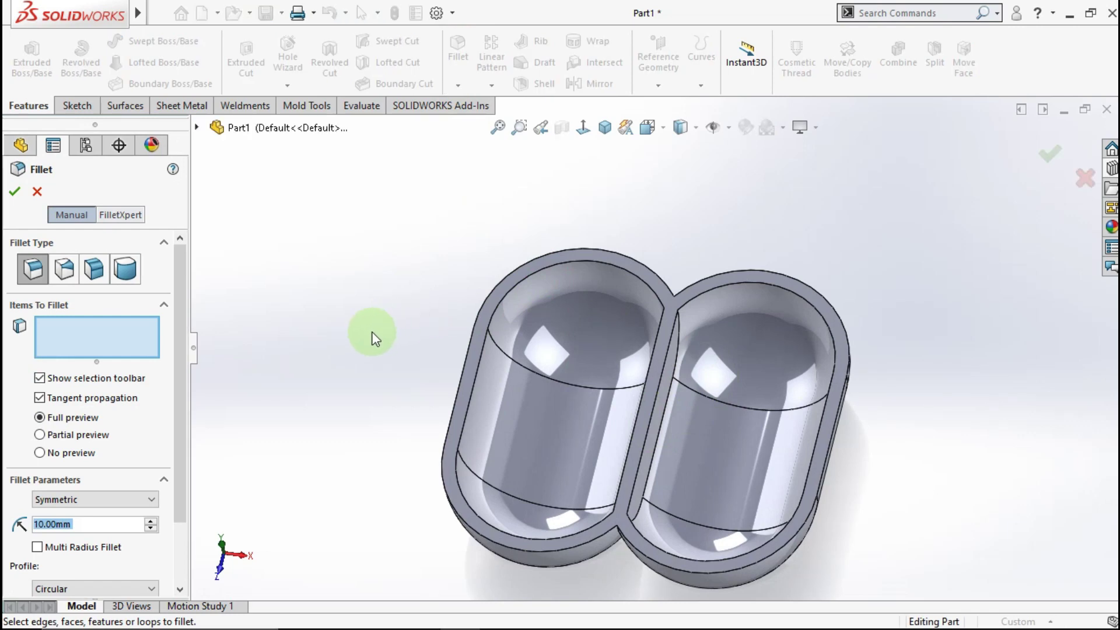
mouse_move(663, 411)
middle_down()
mouse_move(642, 444)
mouse_move(600, 436)
middle_up()
click(655, 438)
click(601, 434)
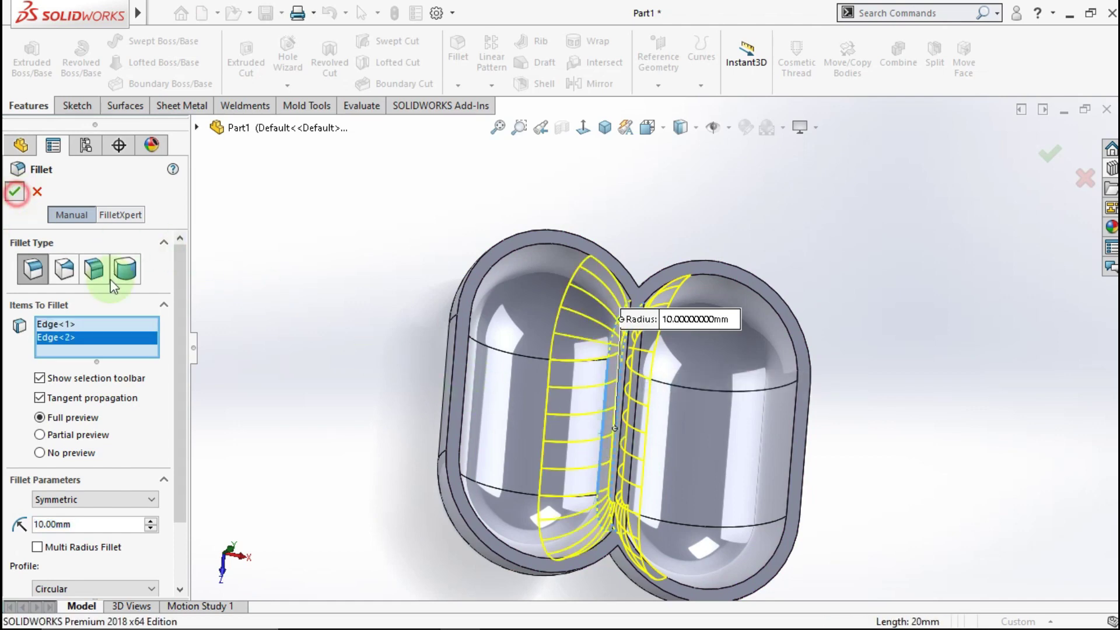
right_click(595, 332)
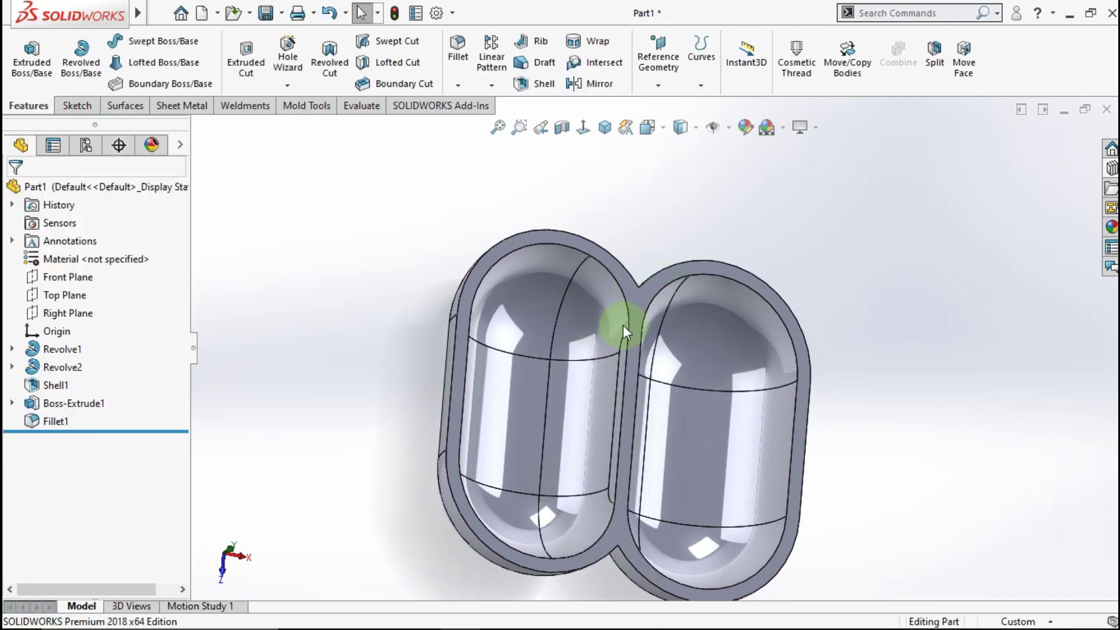
mouse_move(623, 325)
middle_down()
mouse_move(539, 283)
mouse_move(566, 314)
middle_up()
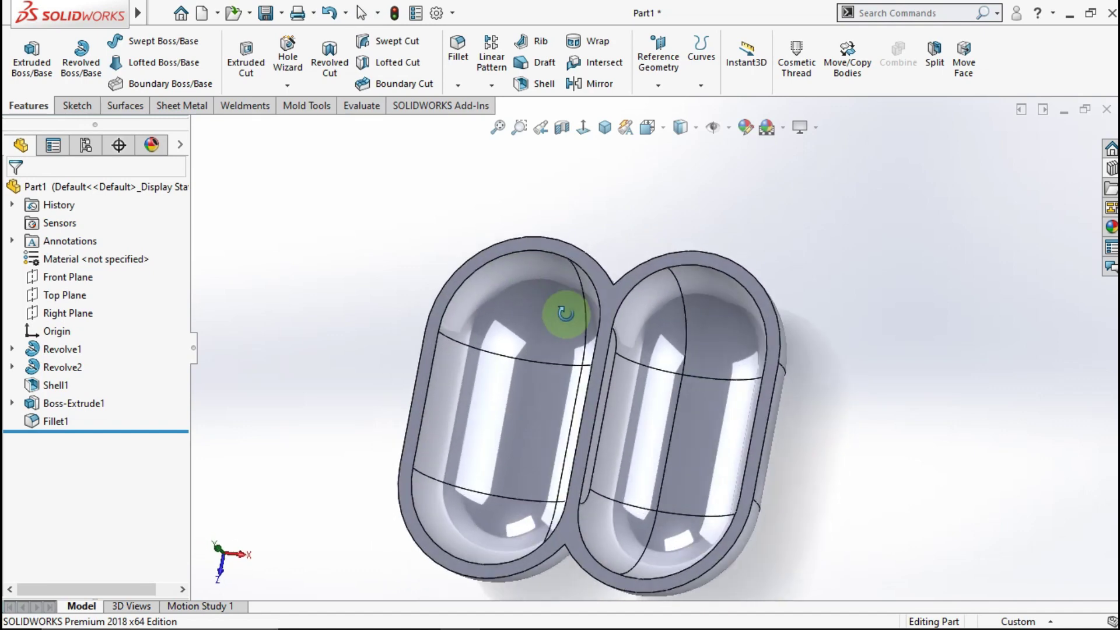
Step: Start a sketch on the holder's top face, viewed normal to it
click(619, 300)
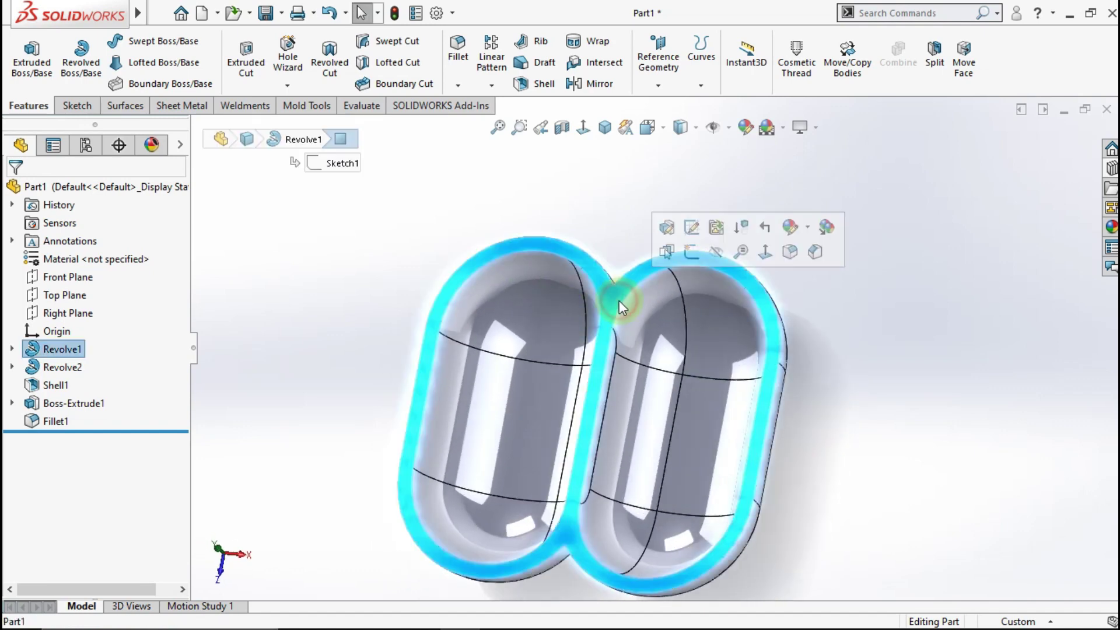
click(688, 258)
click(583, 128)
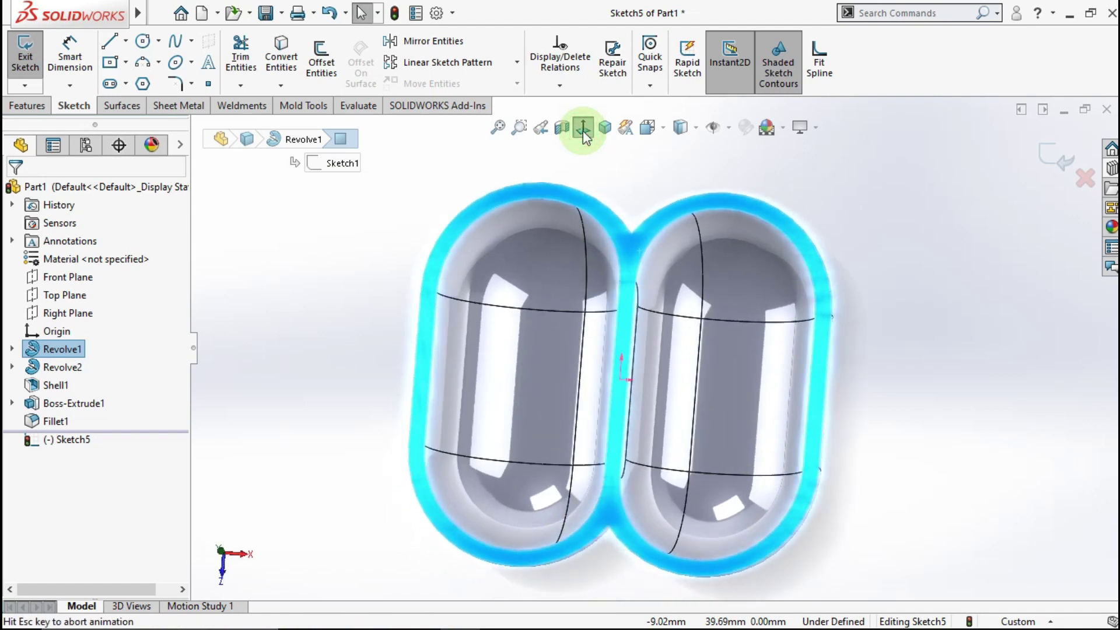
scroll(629, 219, up, 3)
scroll(661, 206, down, 3)
click(662, 205)
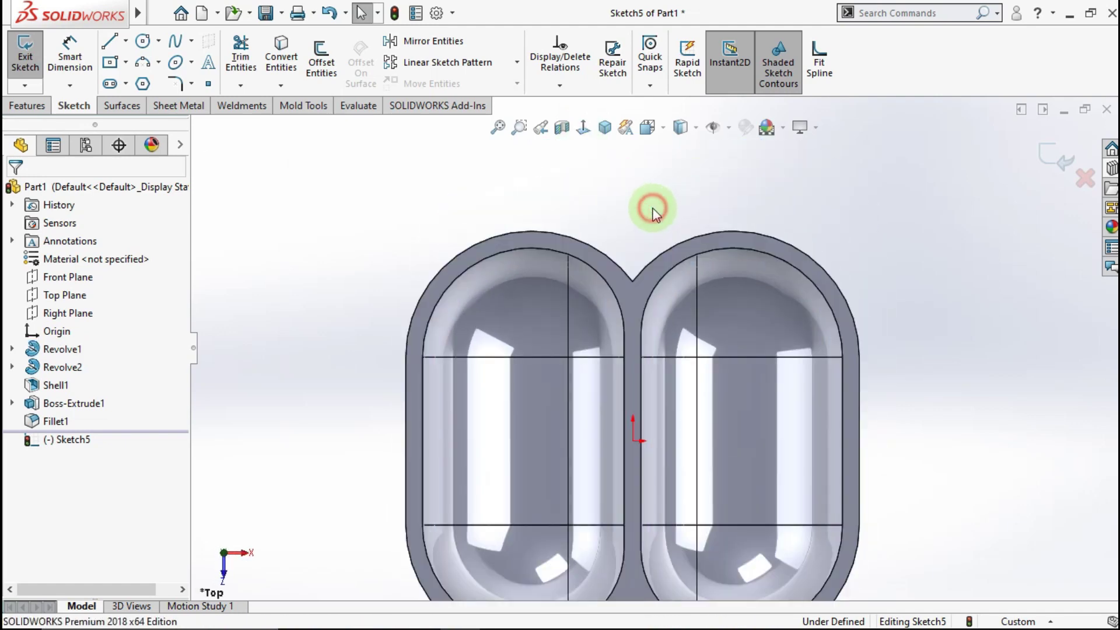
Step: Draw a closed trapezoid with lines bridging the tops of both cups
click(108, 42)
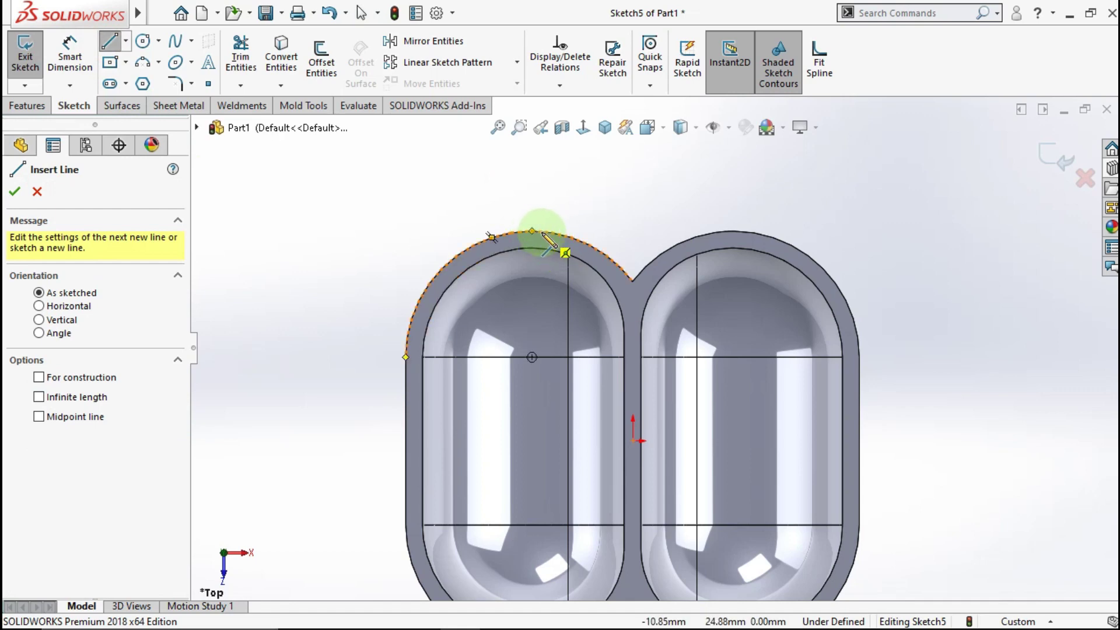
click(539, 231)
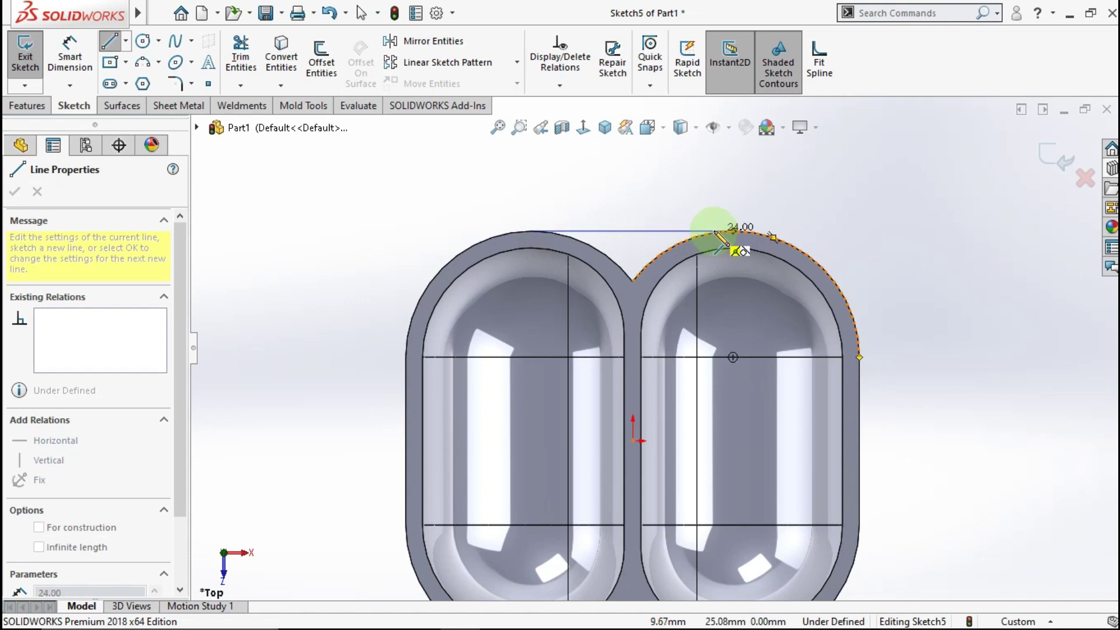
click(733, 231)
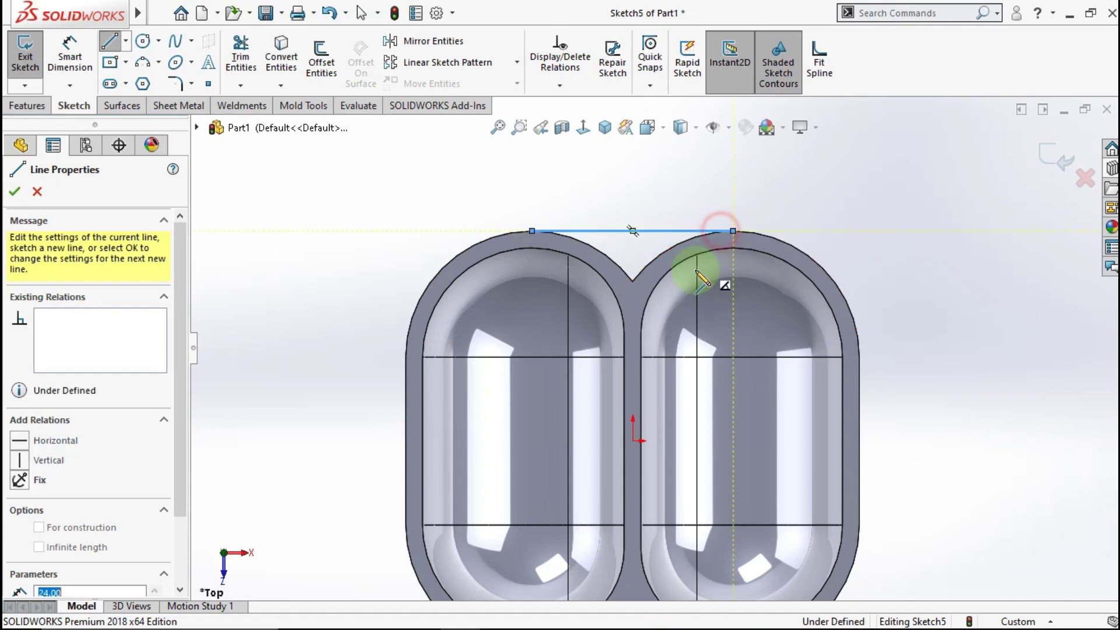
click(675, 347)
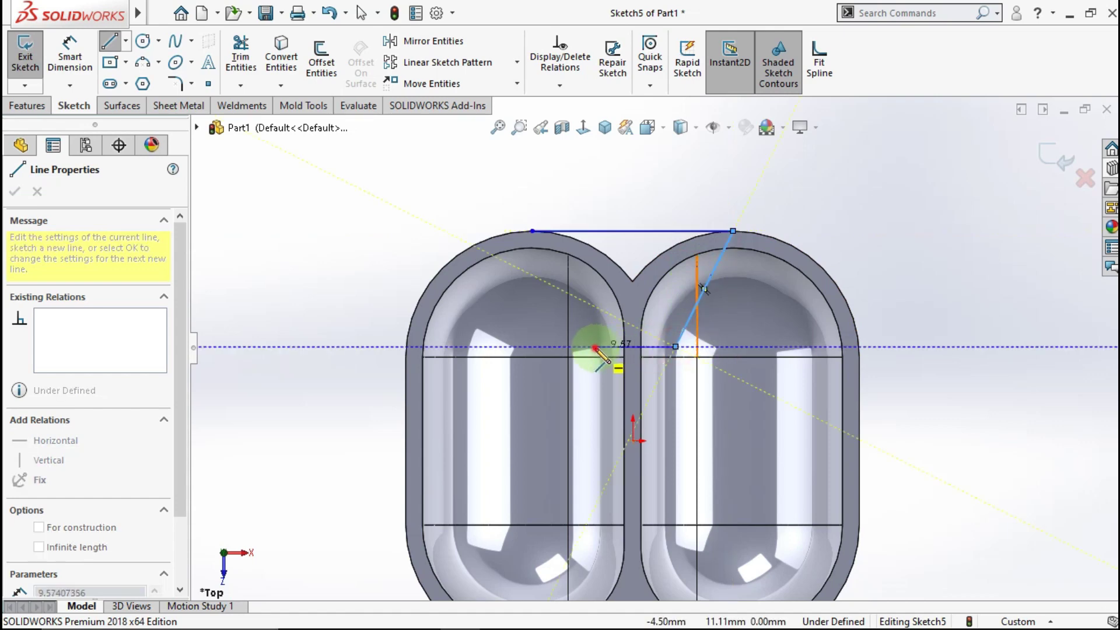
click(595, 347)
click(532, 231)
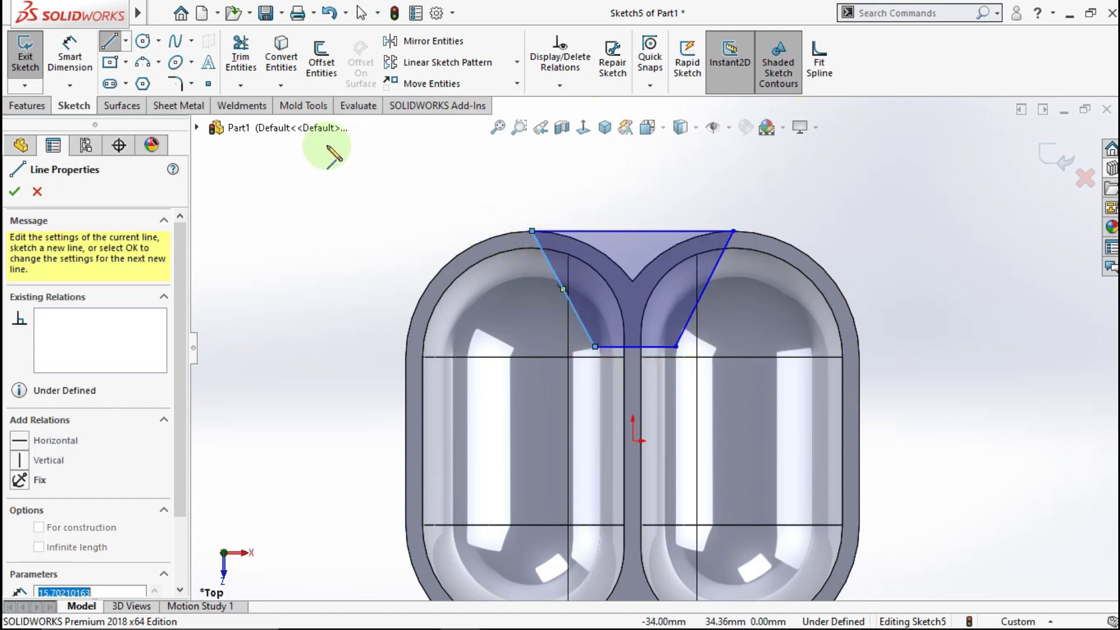
Step: Switch the line tool to construction centreline mode
click(126, 42)
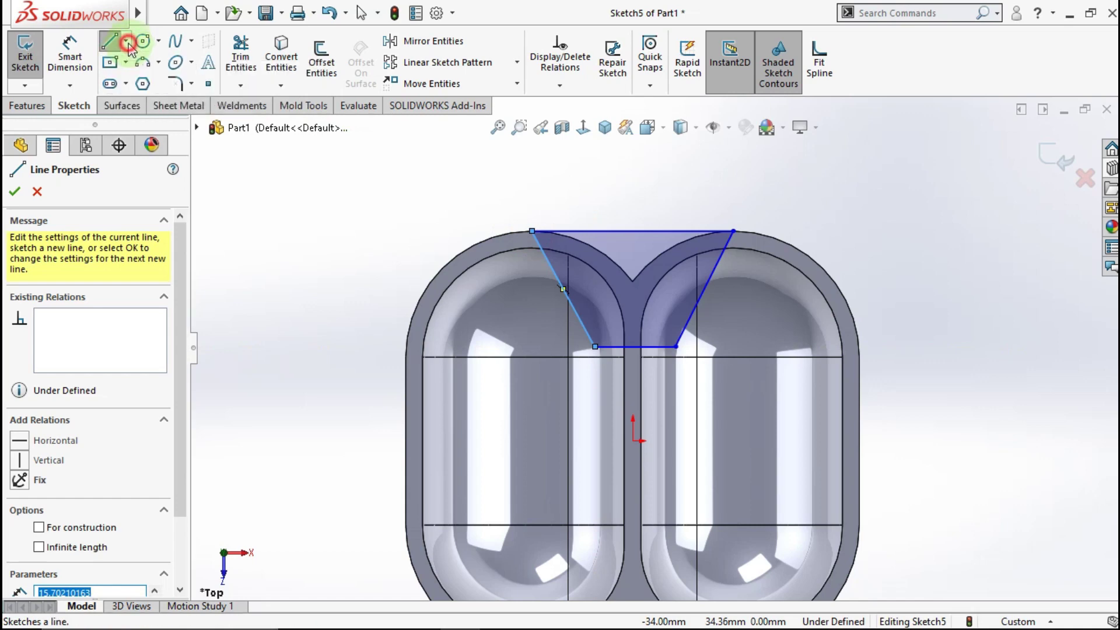
click(126, 42)
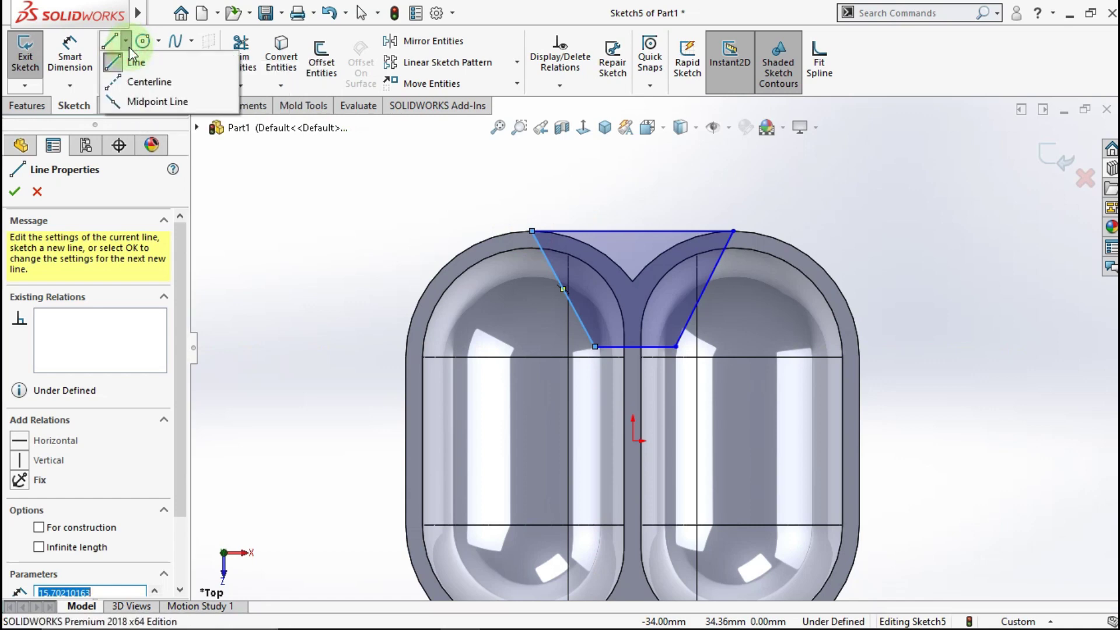
click(130, 84)
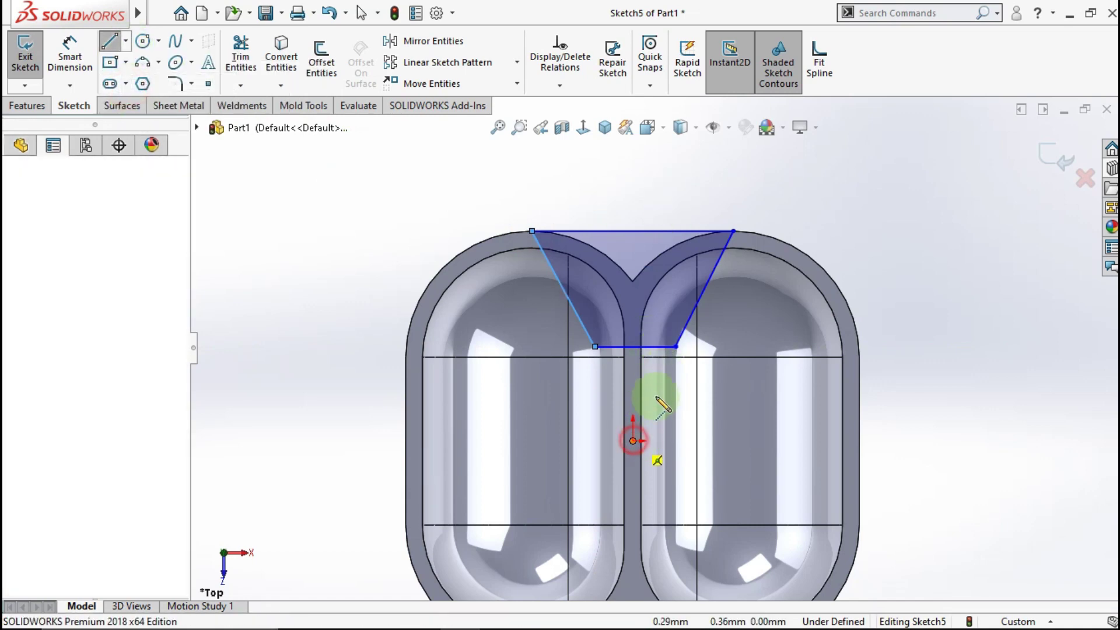
Step: Draw a vertical centreline from the trapezoid's bottom edge down to the origin
click(636, 346)
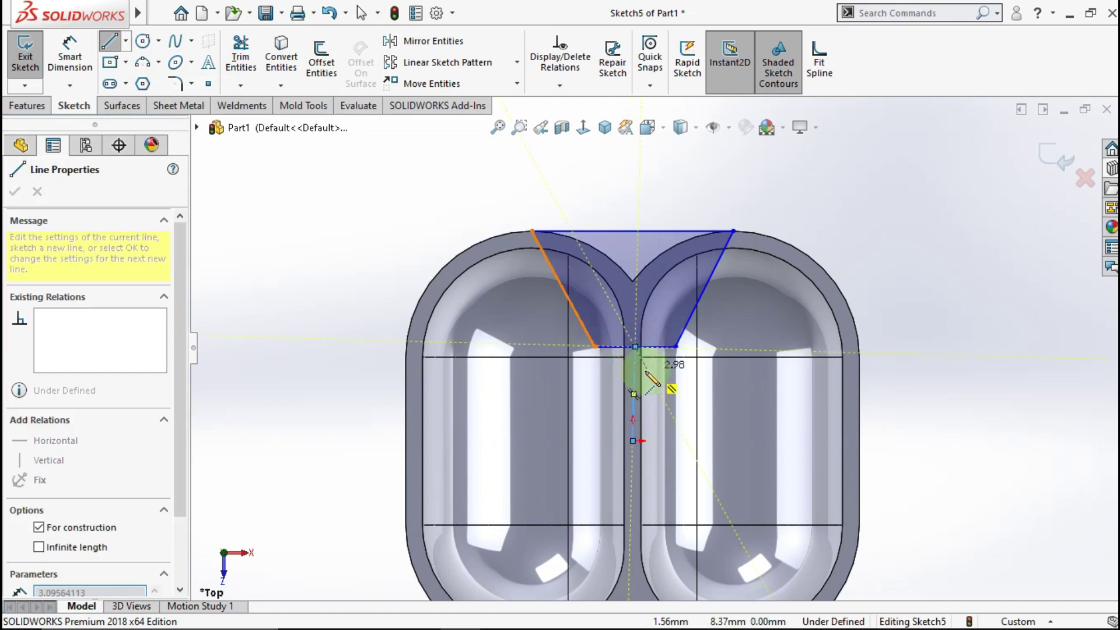
key(Escape)
key(Escape)
click(638, 373)
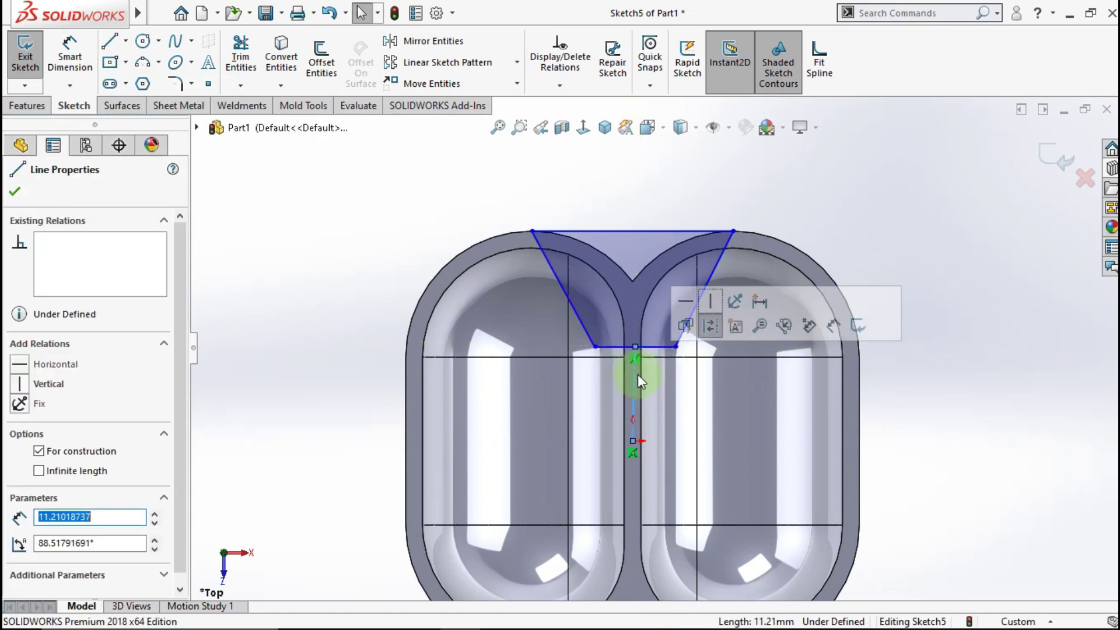
click(710, 301)
click(662, 192)
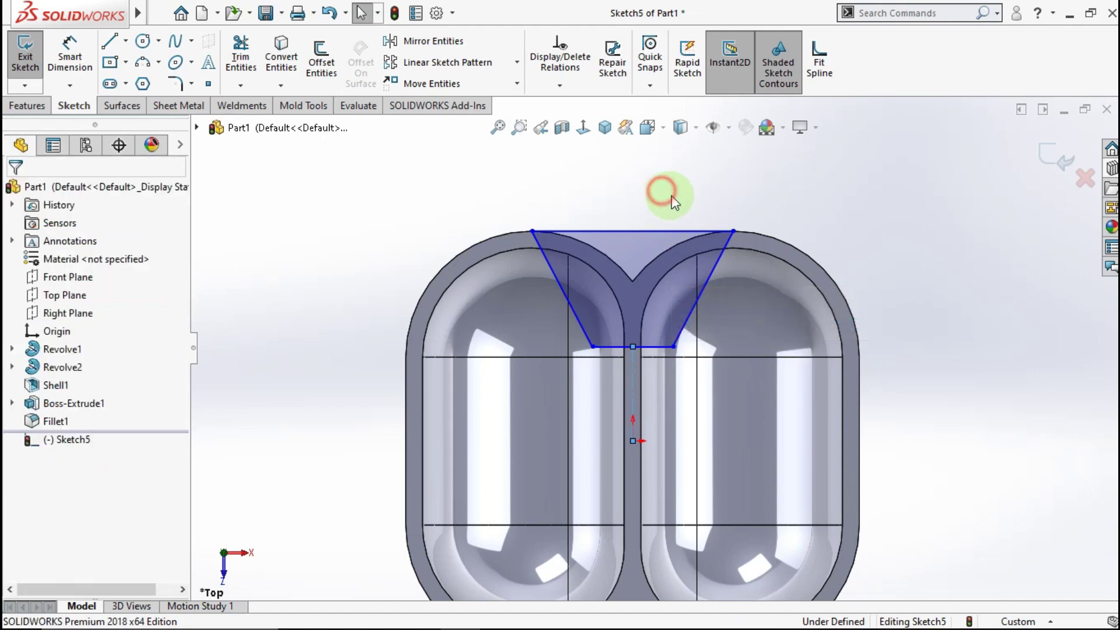
Step: Make the trapezoid's corners symmetric about the centreline
click(532, 231)
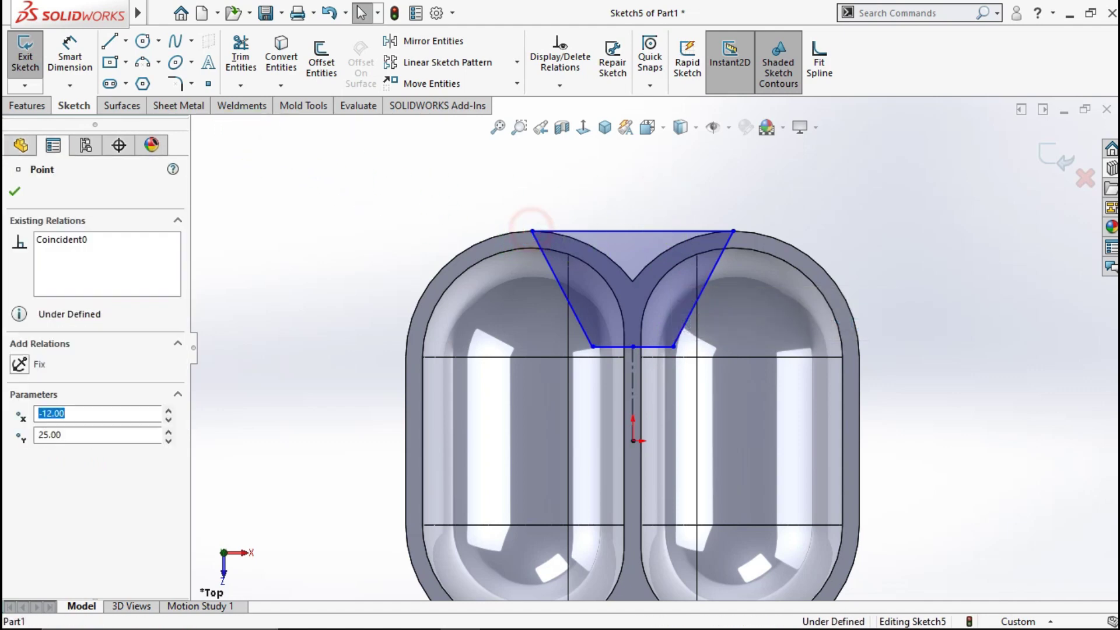
ctrl+click(633, 380)
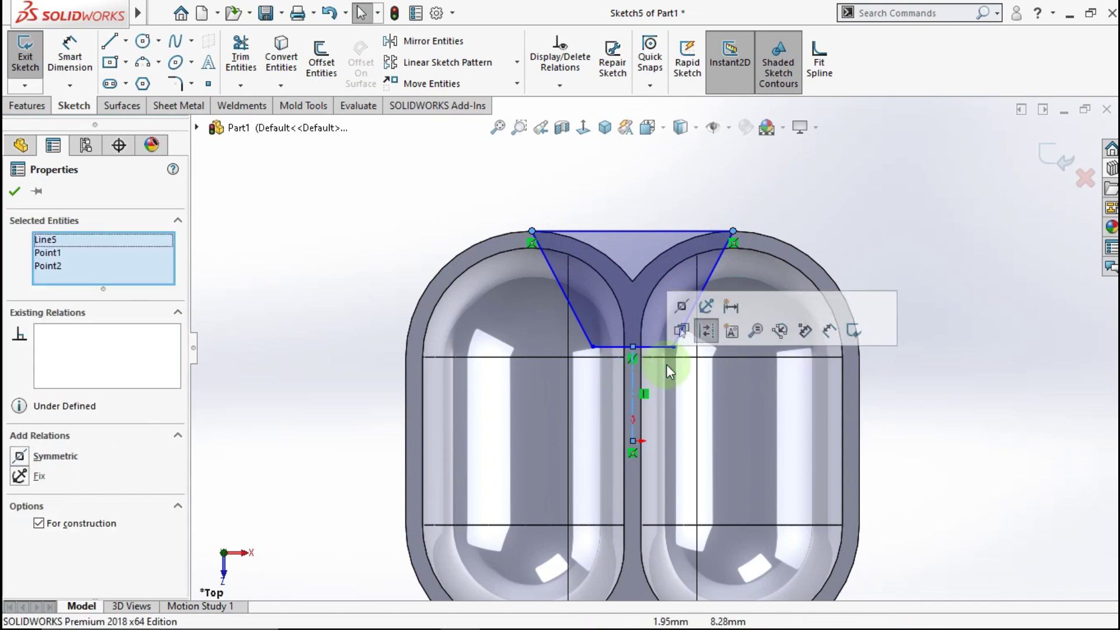
click(679, 315)
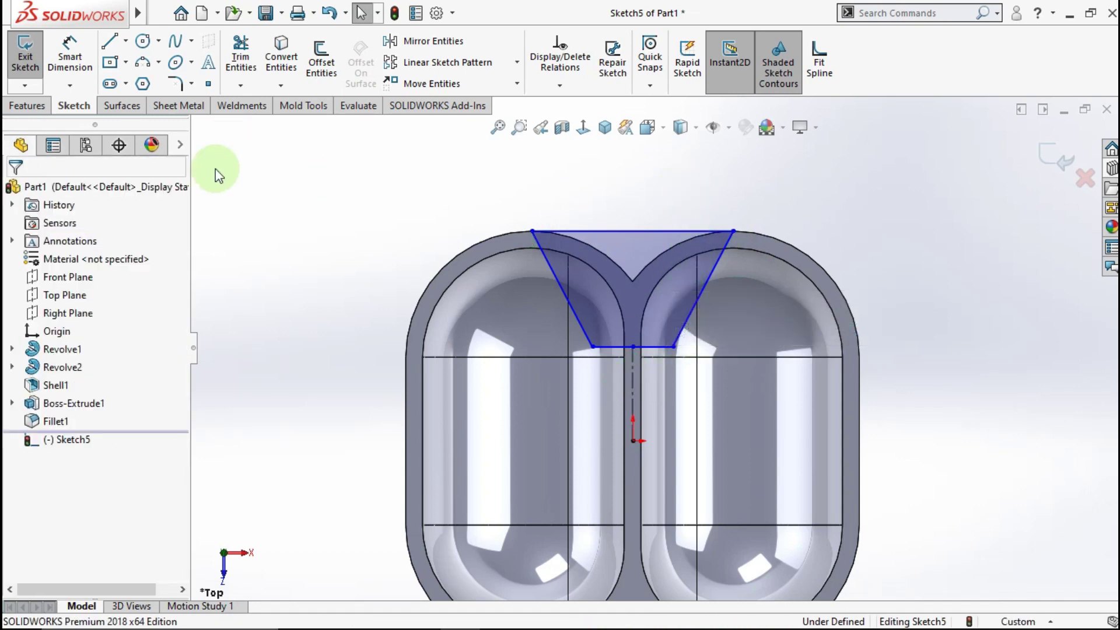
click(70, 54)
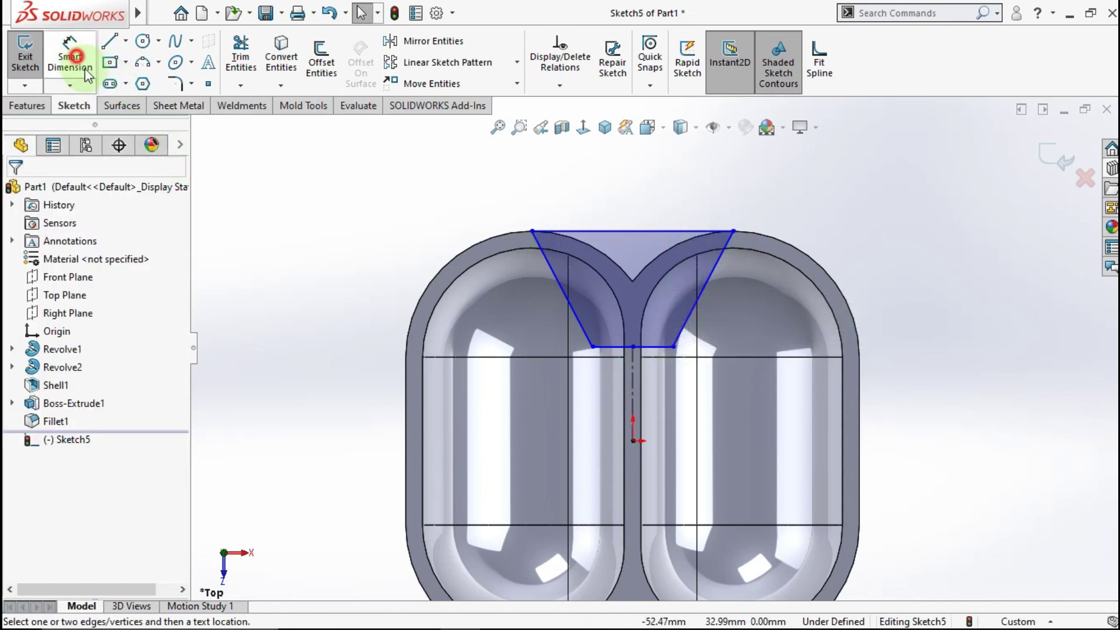
Step: Dimension the trapezoid's top edge 24 mm and its height 12 mm
click(583, 230)
click(610, 183)
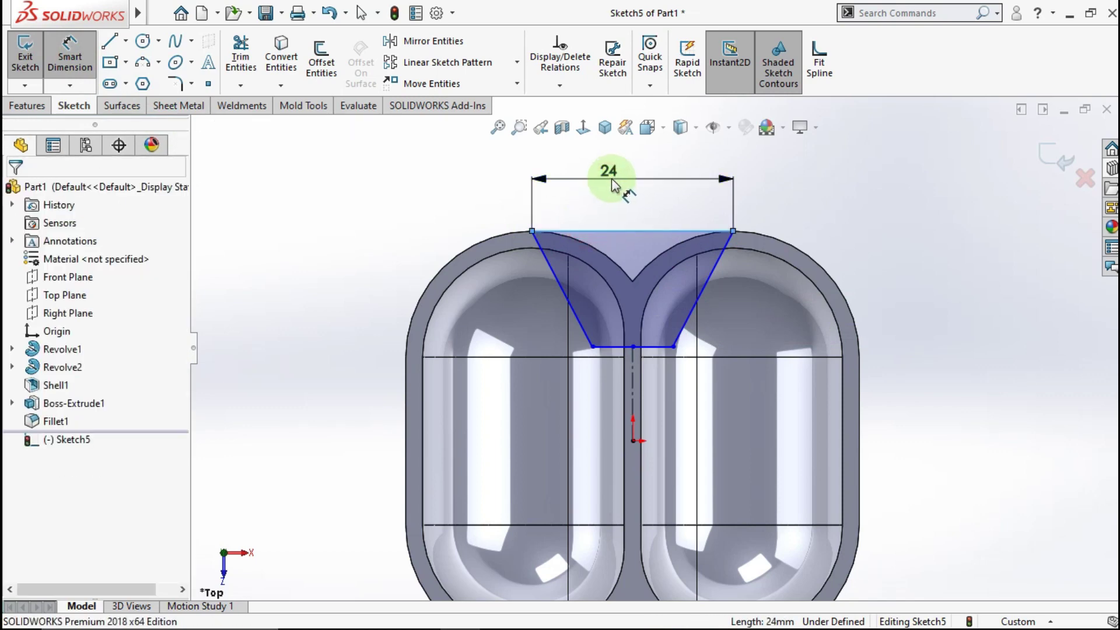
click(545, 172)
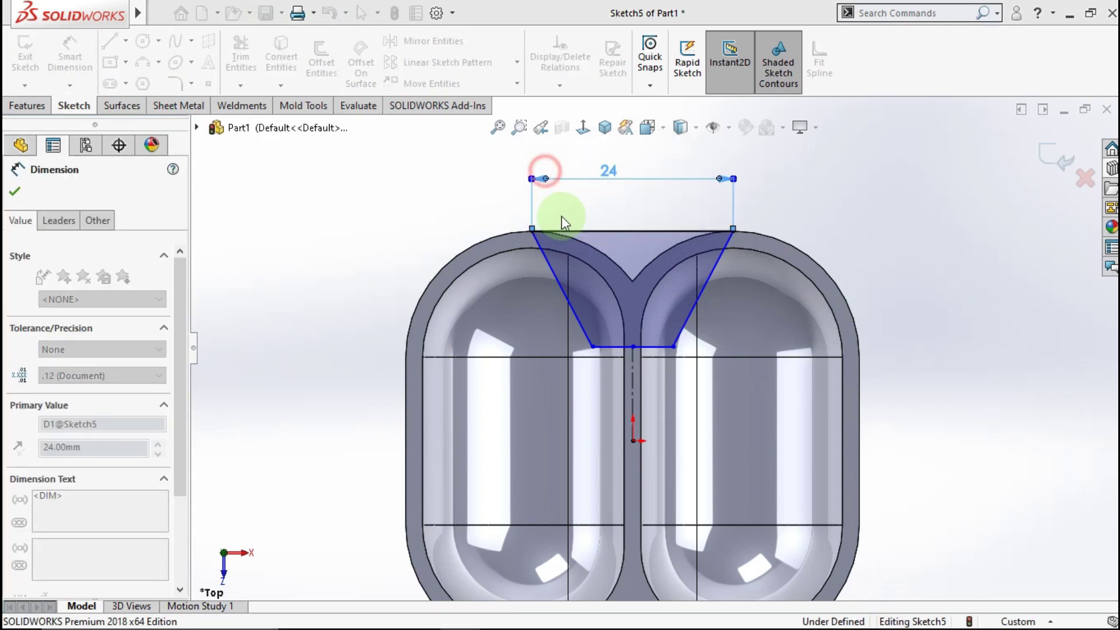
click(607, 348)
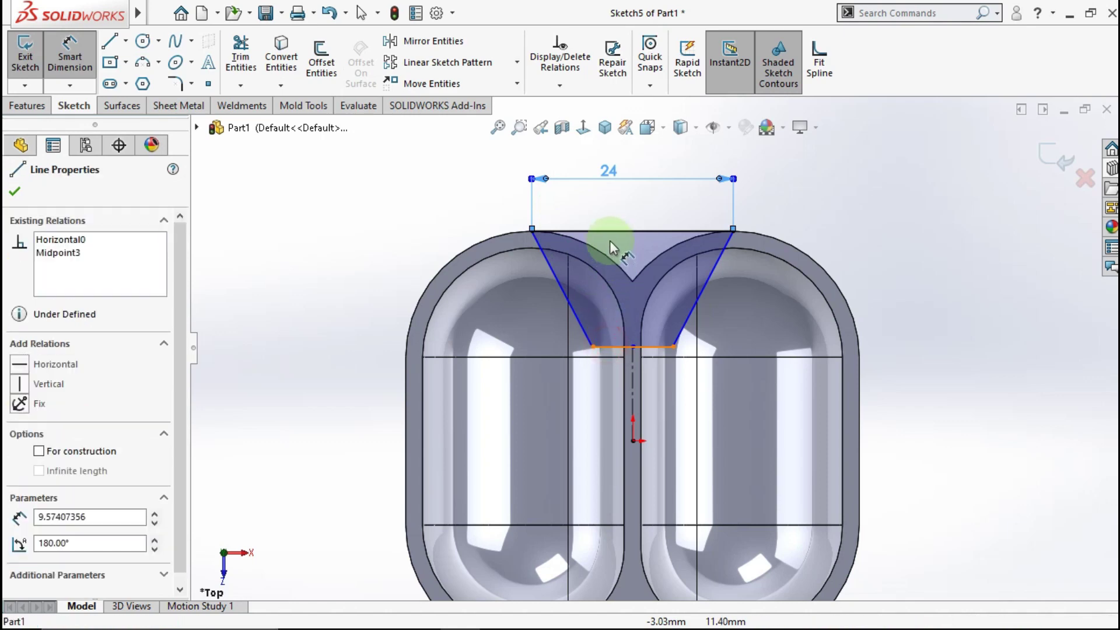
click(610, 233)
click(364, 284)
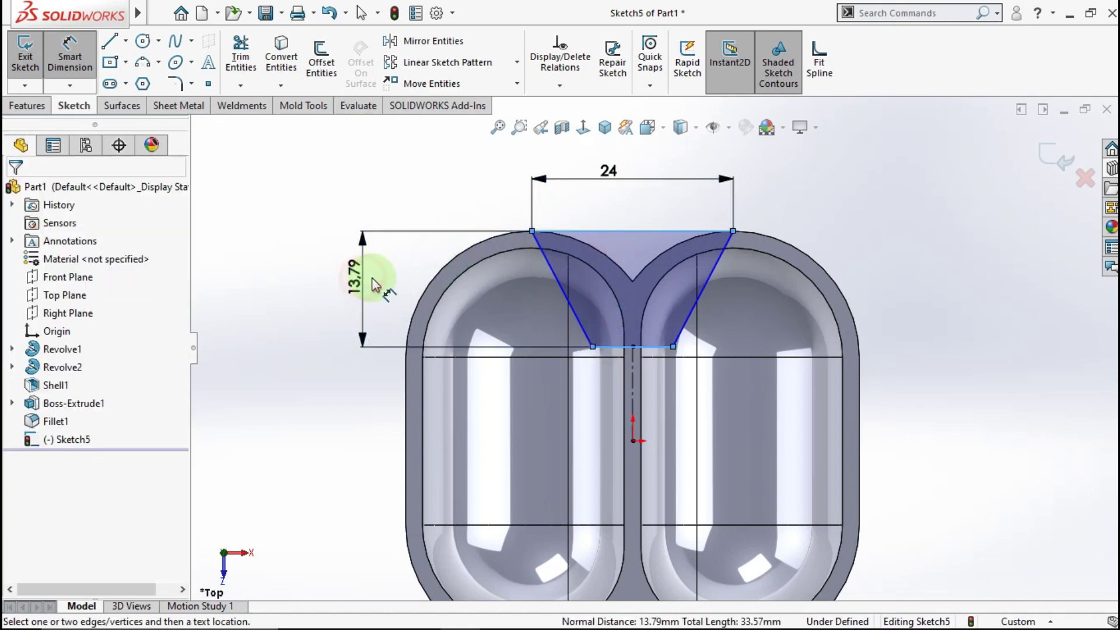
text(12)
click(291, 275)
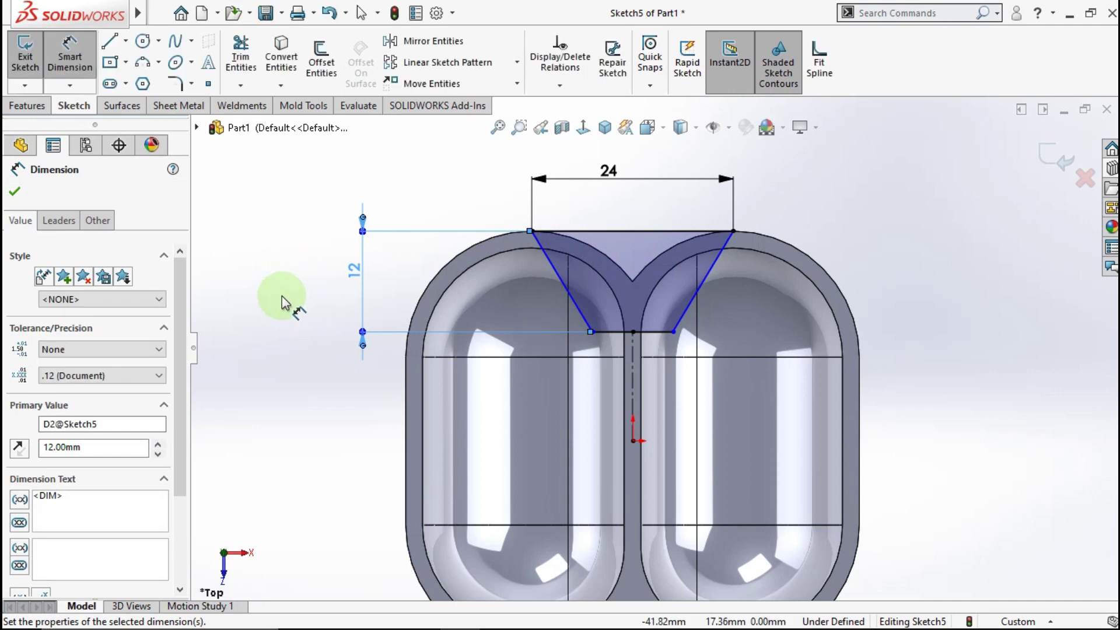
click(283, 295)
Step: Dimension the trapezoid's bottom edge 15 mm
click(621, 334)
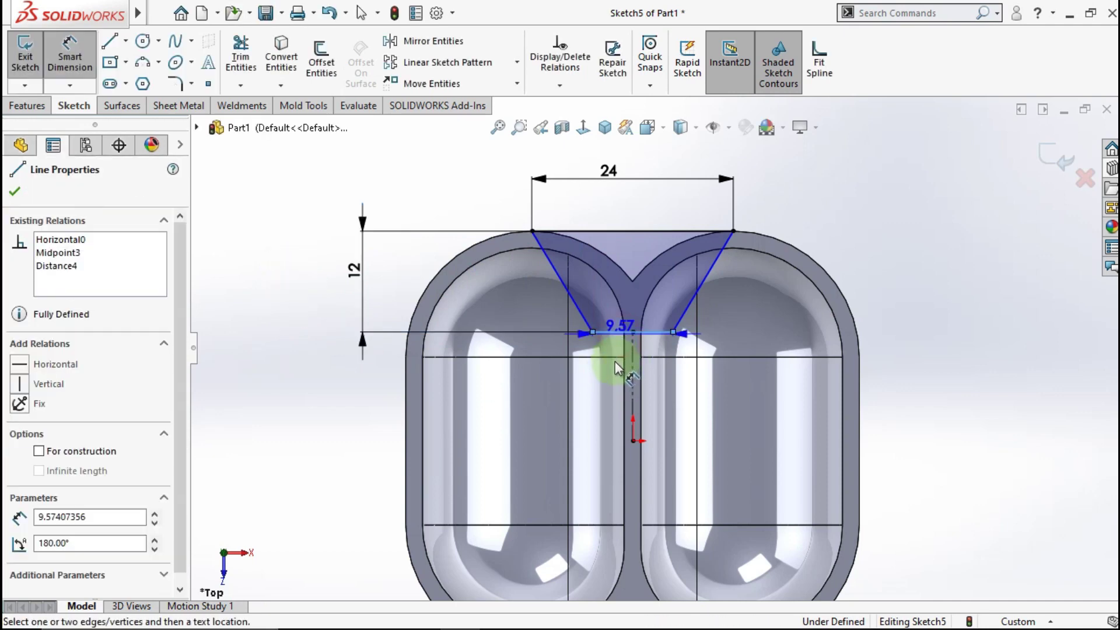
click(612, 377)
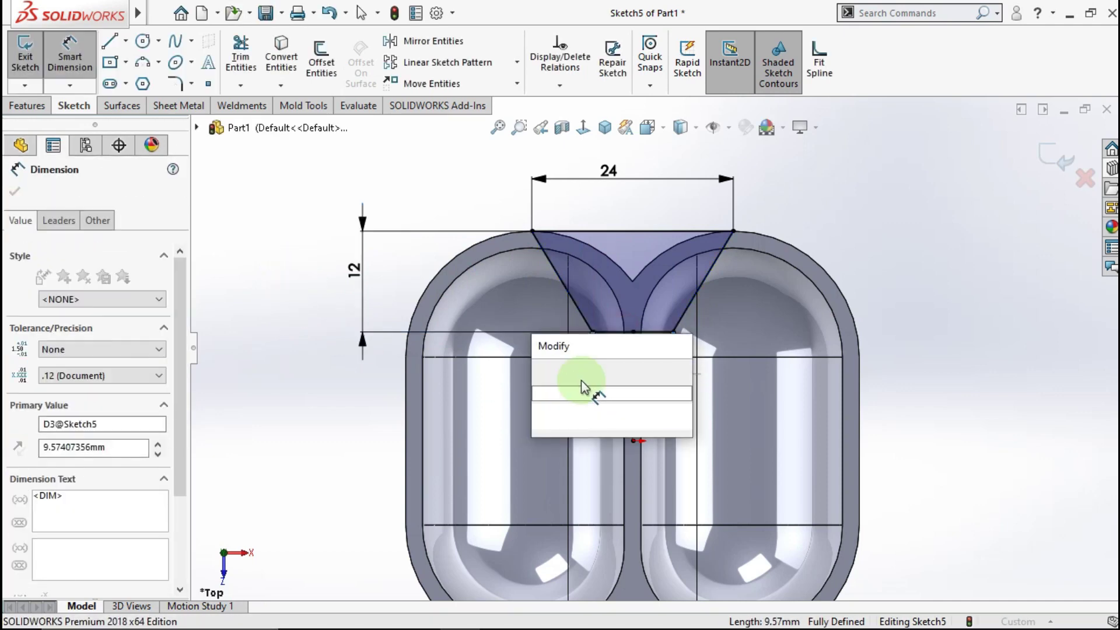
text(15)
click(543, 372)
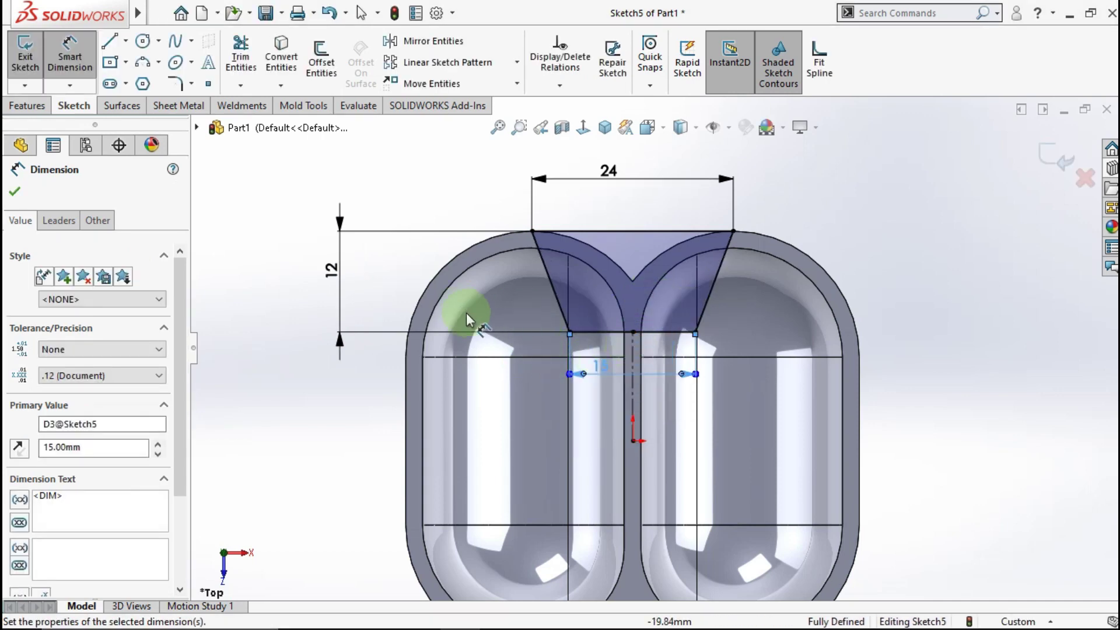
click(38, 108)
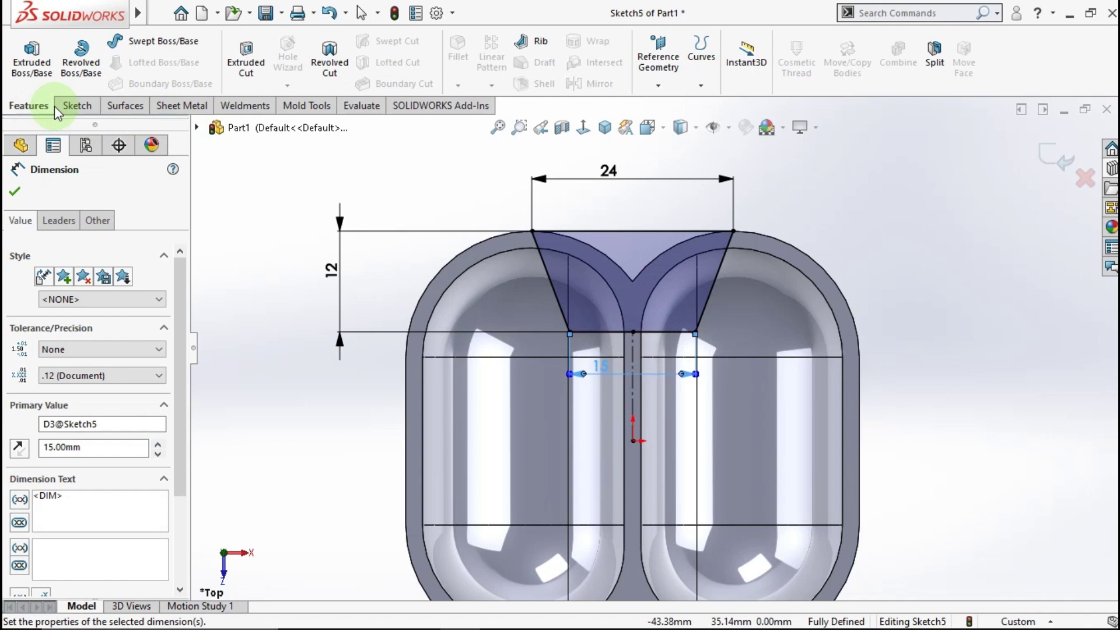
Step: Extrude-cut the trapezoid profile Through All, opening both capsule shells
click(233, 69)
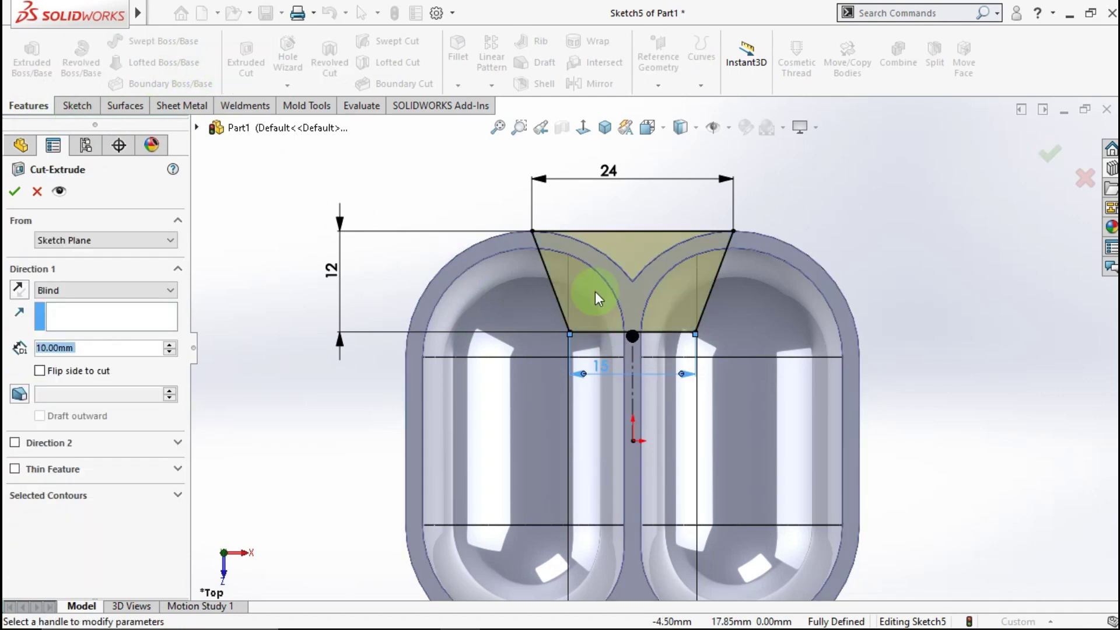
middle_drag(595, 291, 461, 343)
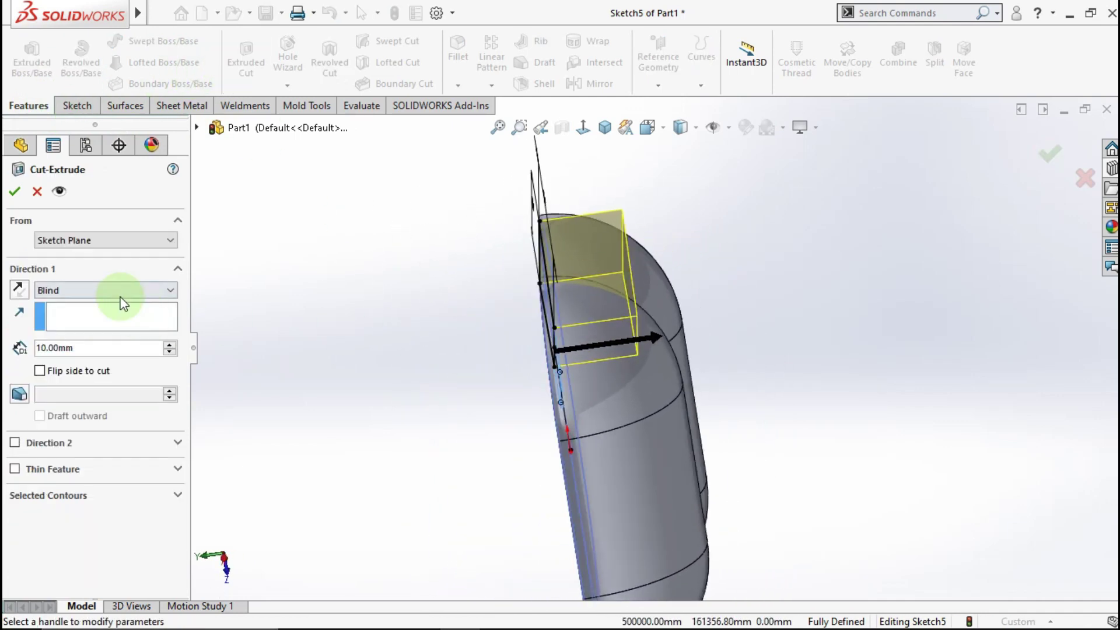
click(121, 294)
click(100, 315)
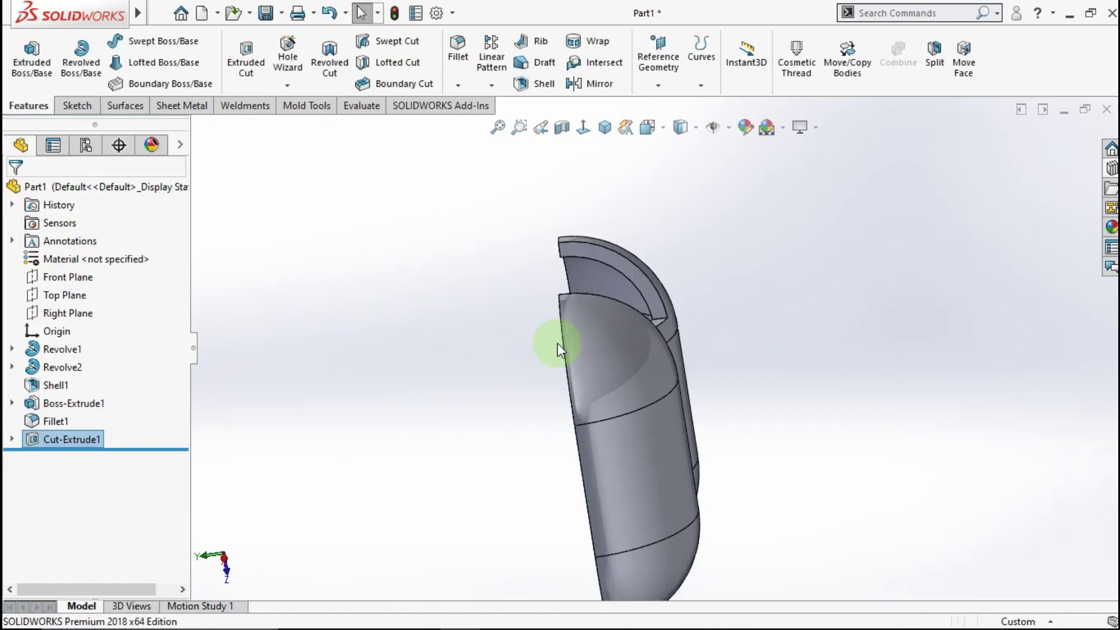
middle_drag(577, 321, 634, 291)
mouse_move(515, 370)
middle_down()
mouse_move(623, 352)
mouse_move(529, 338)
mouse_move(490, 357)
mouse_move(494, 386)
mouse_move(518, 380)
middle_up()
scroll(530, 436, up, 2)
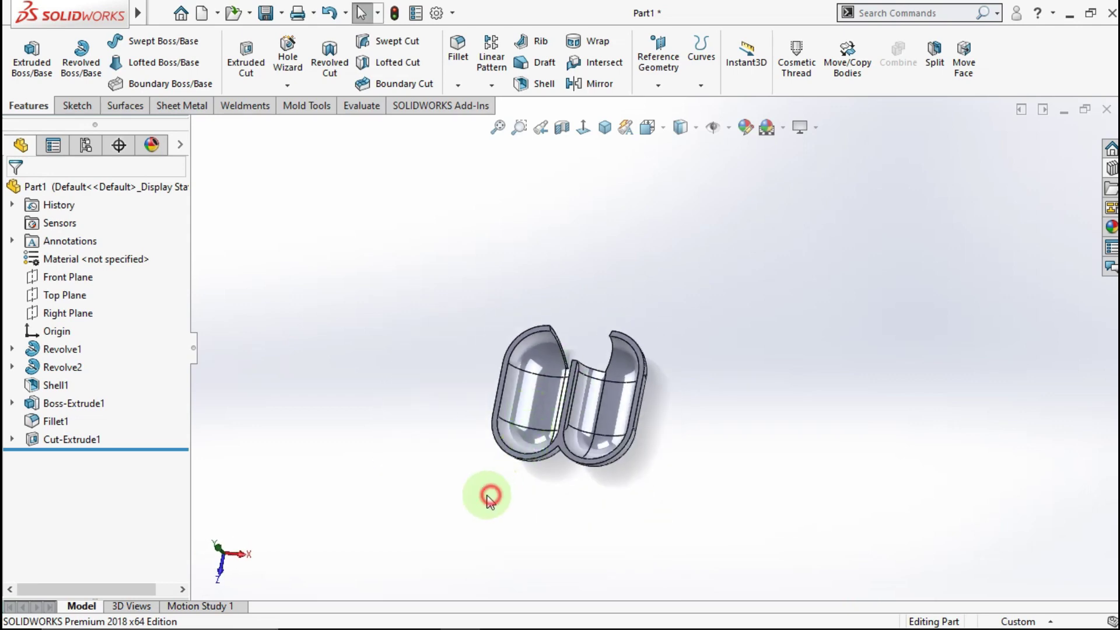
middle_drag(517, 471, 527, 340)
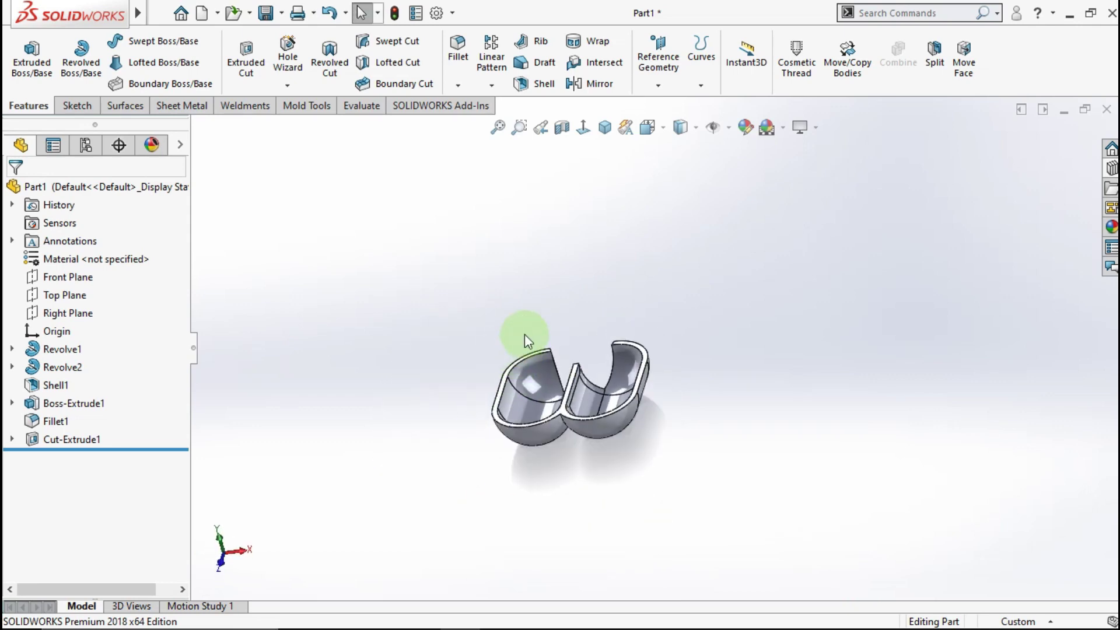
Step: Return to isometric view and begin a new reference plane
click(605, 128)
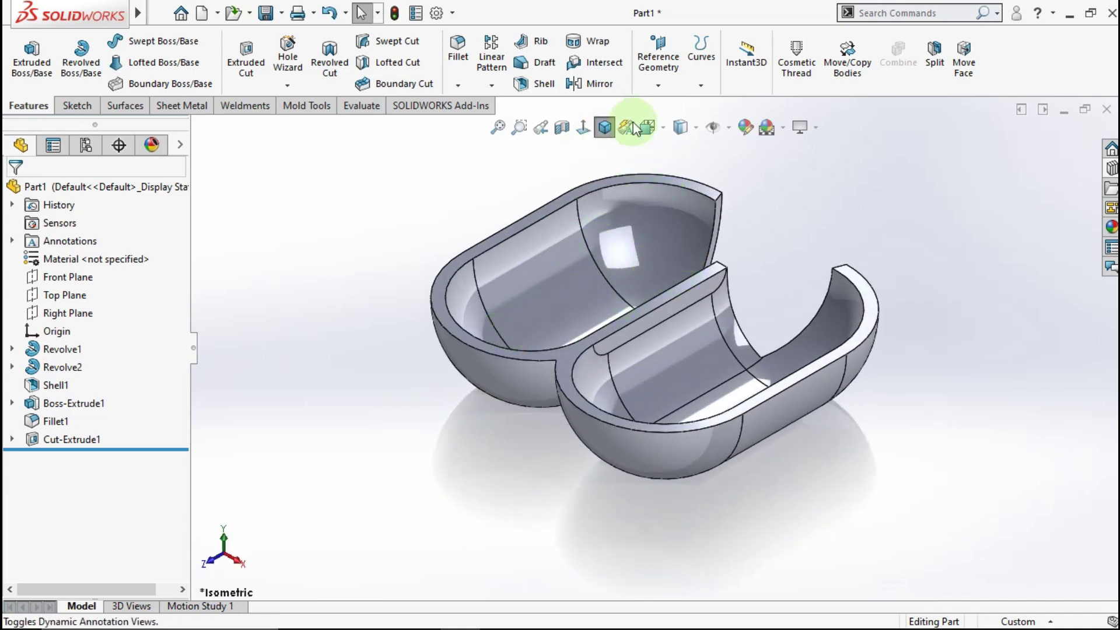
click(658, 86)
click(656, 105)
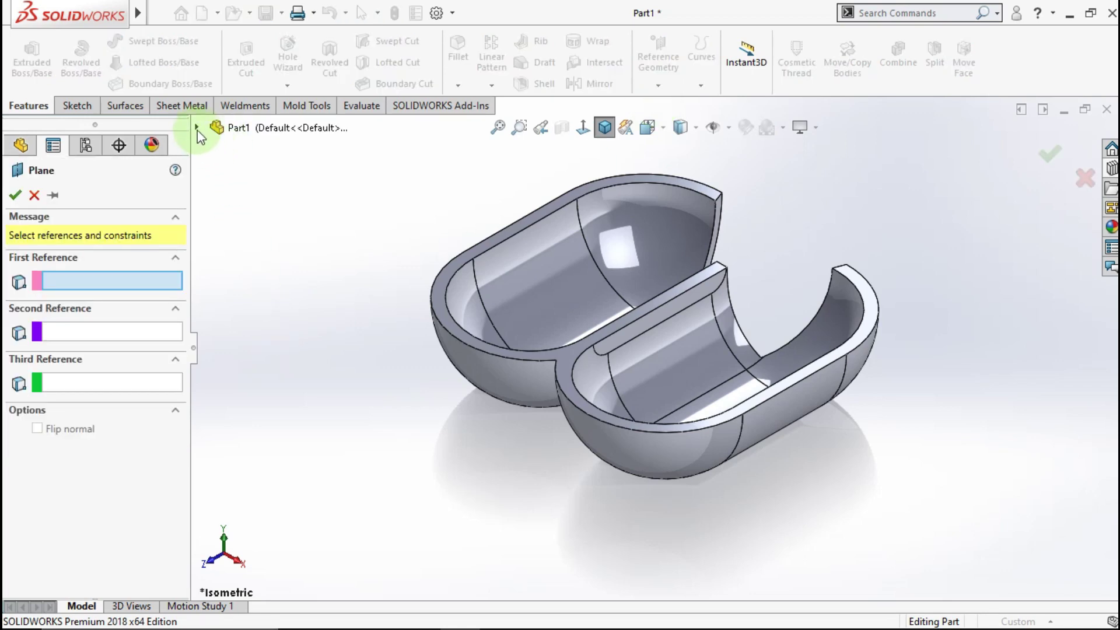
Step: Create Plane1 offset 60 mm from the Front Plane and select it
click(197, 128)
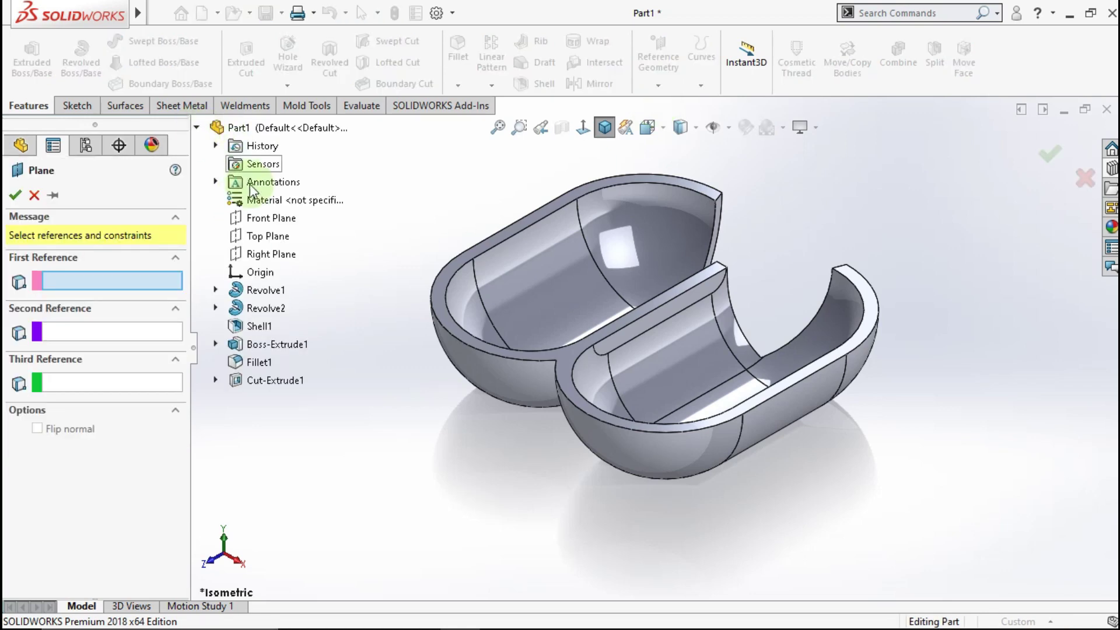
click(260, 213)
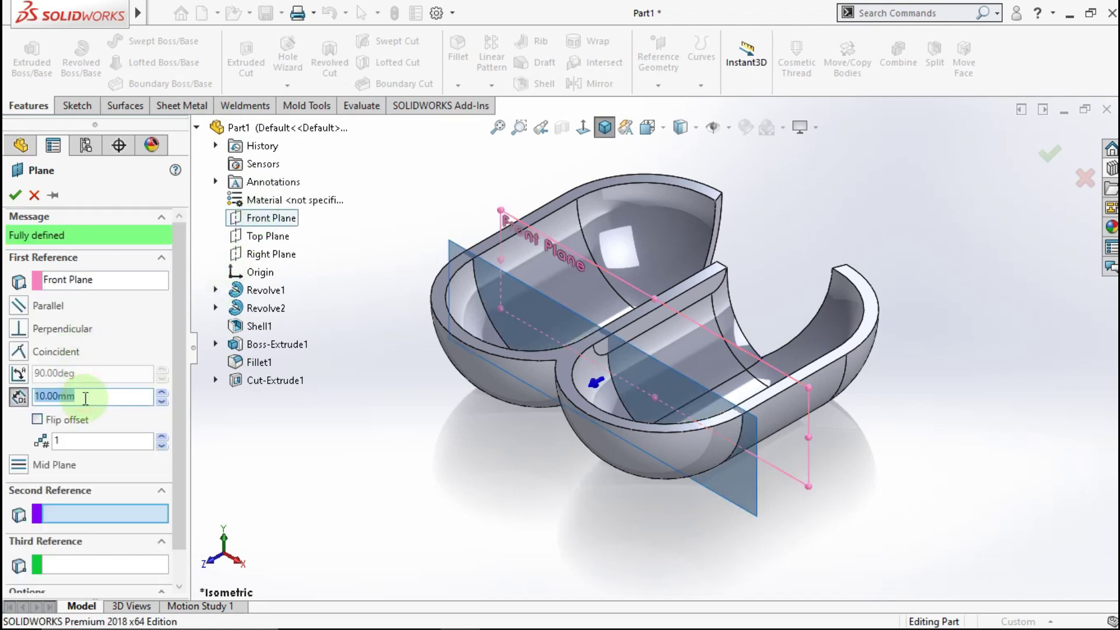
text(60)
click(352, 505)
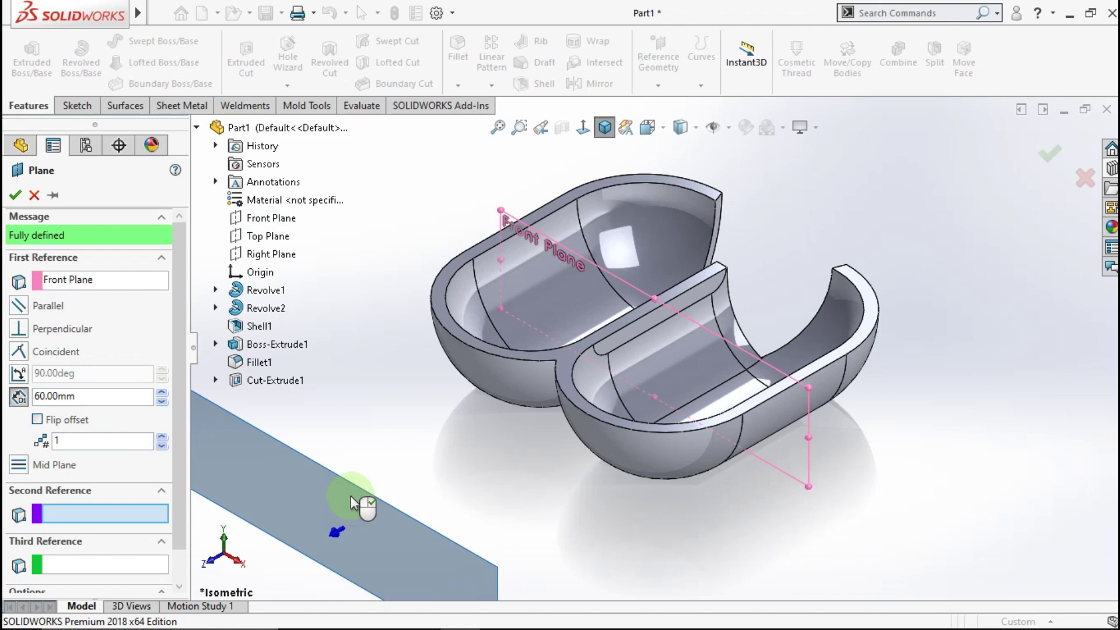
click(16, 196)
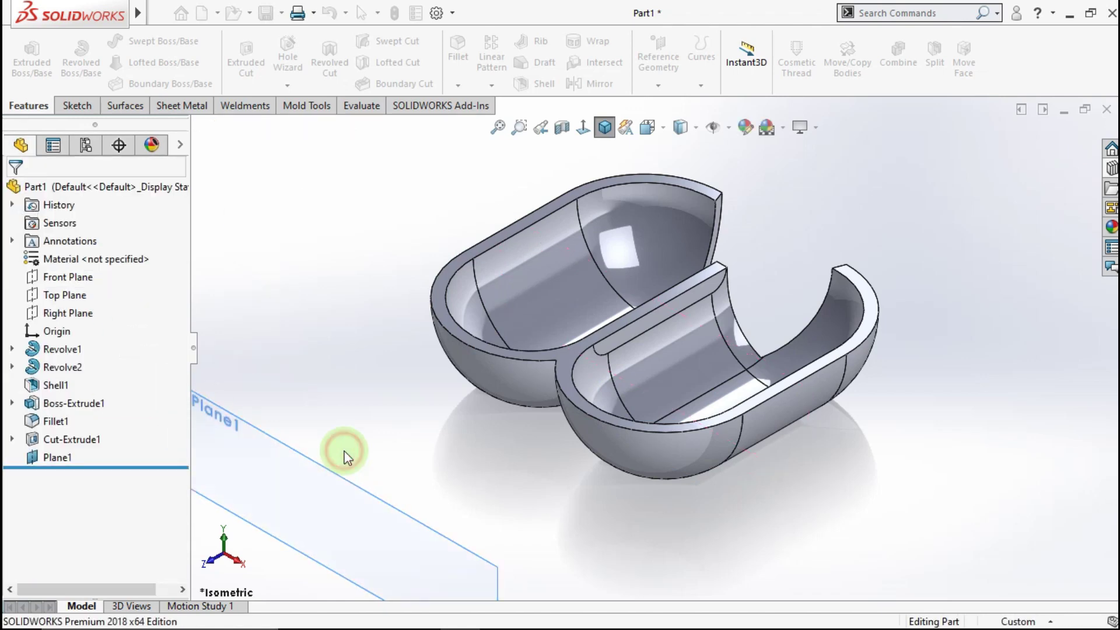
click(349, 476)
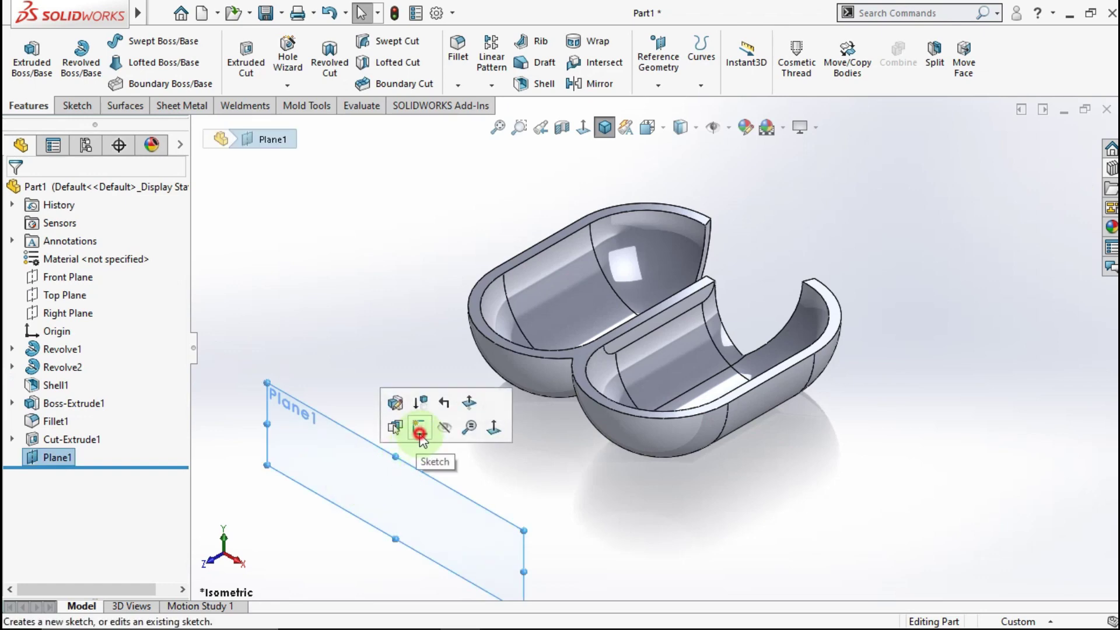
Step: Open a new sketch on Plane1 and view it normal to the screen
click(419, 432)
click(588, 127)
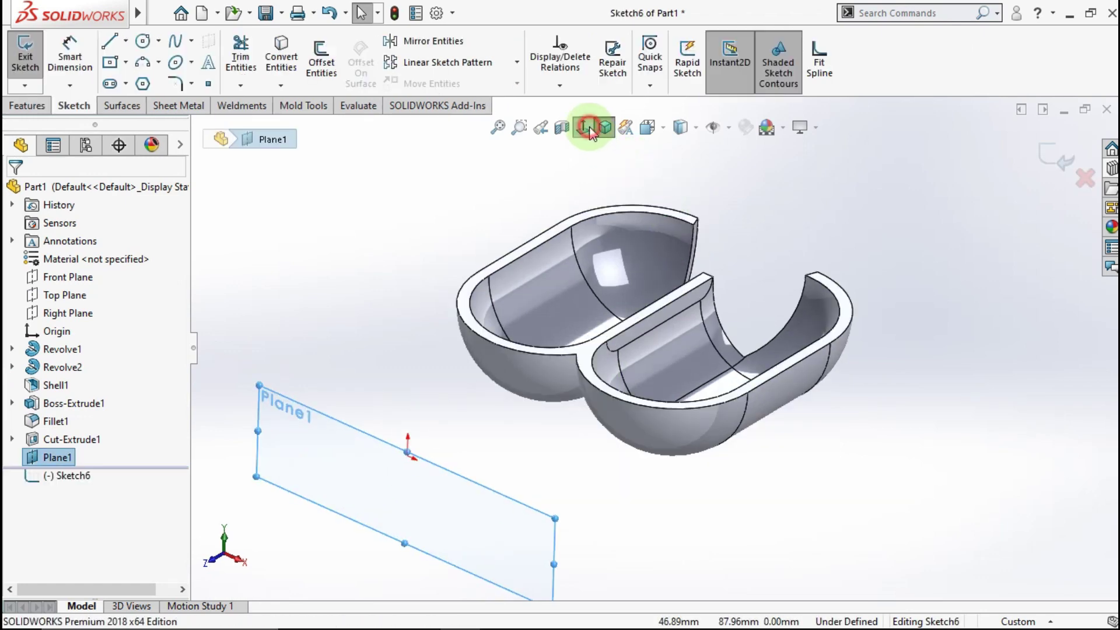
click(607, 484)
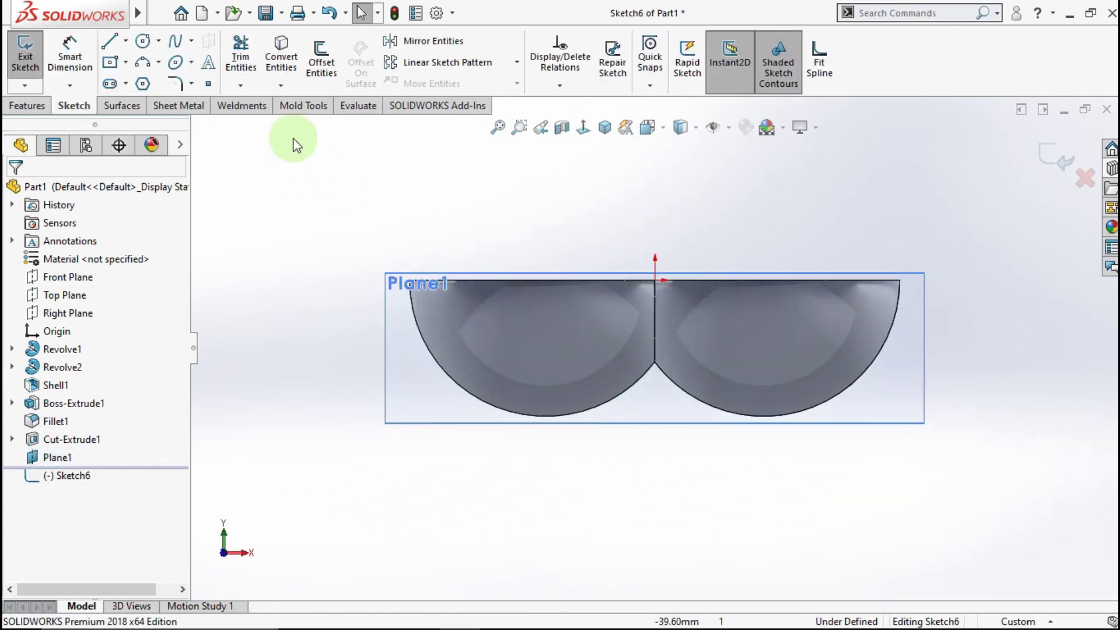
Step: Draw a vertical construction centreline down from the origin, then switch to corner rectangles
click(126, 40)
click(152, 80)
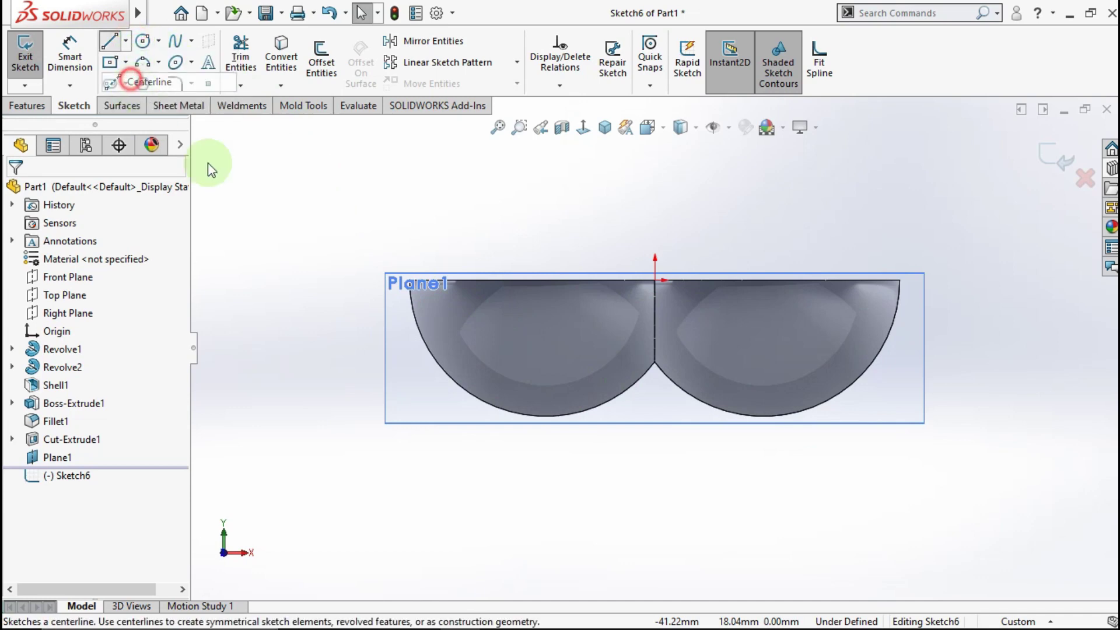
click(655, 282)
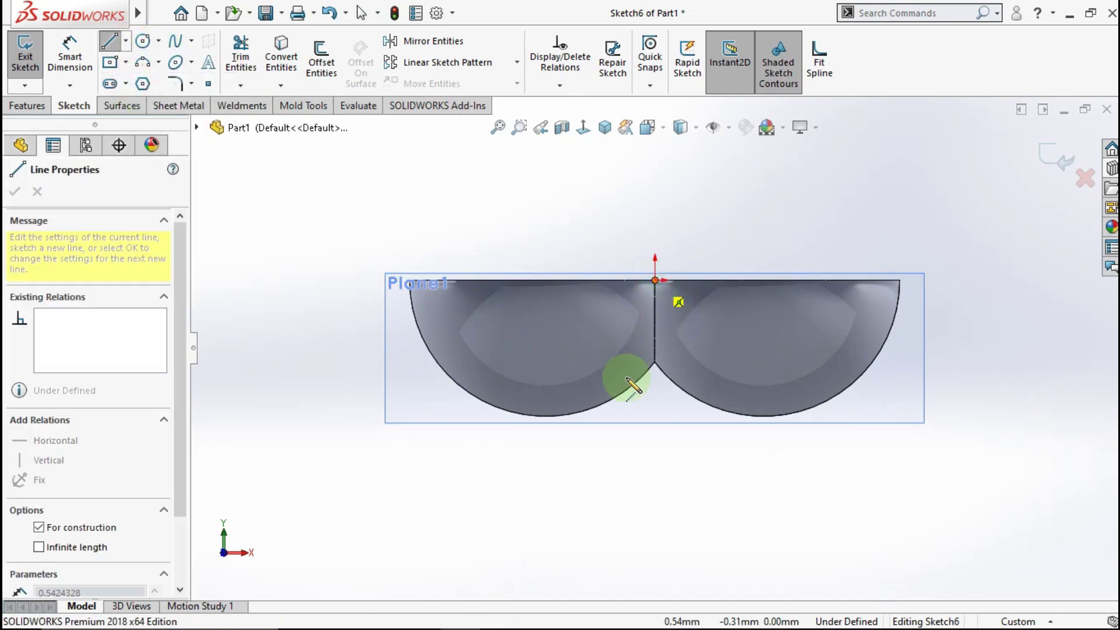
double_click(613, 446)
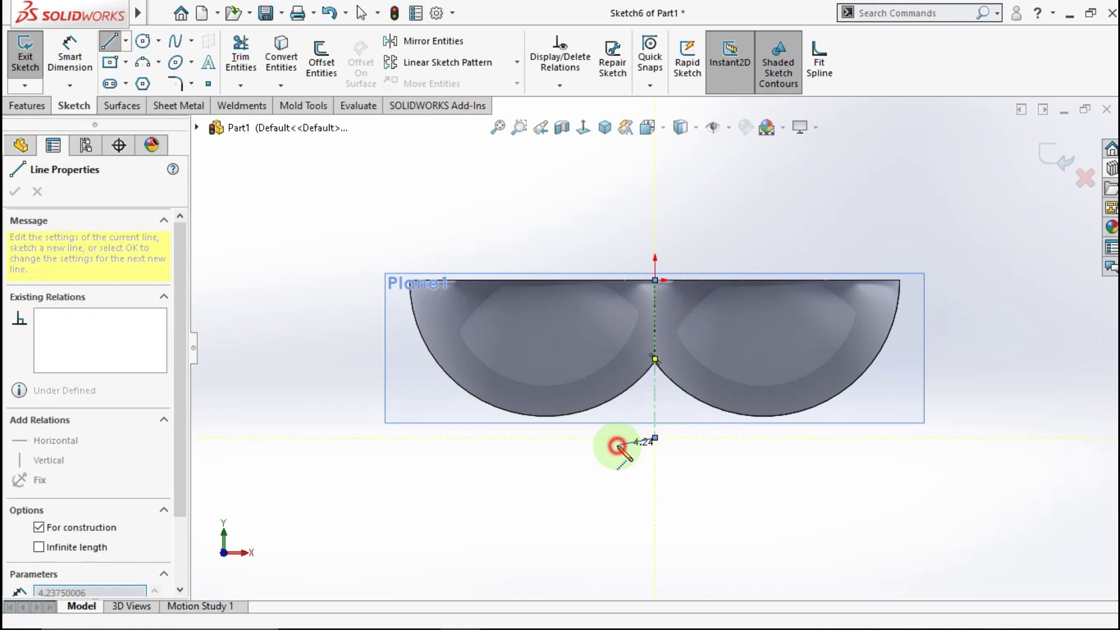
scroll(718, 345, down, 1)
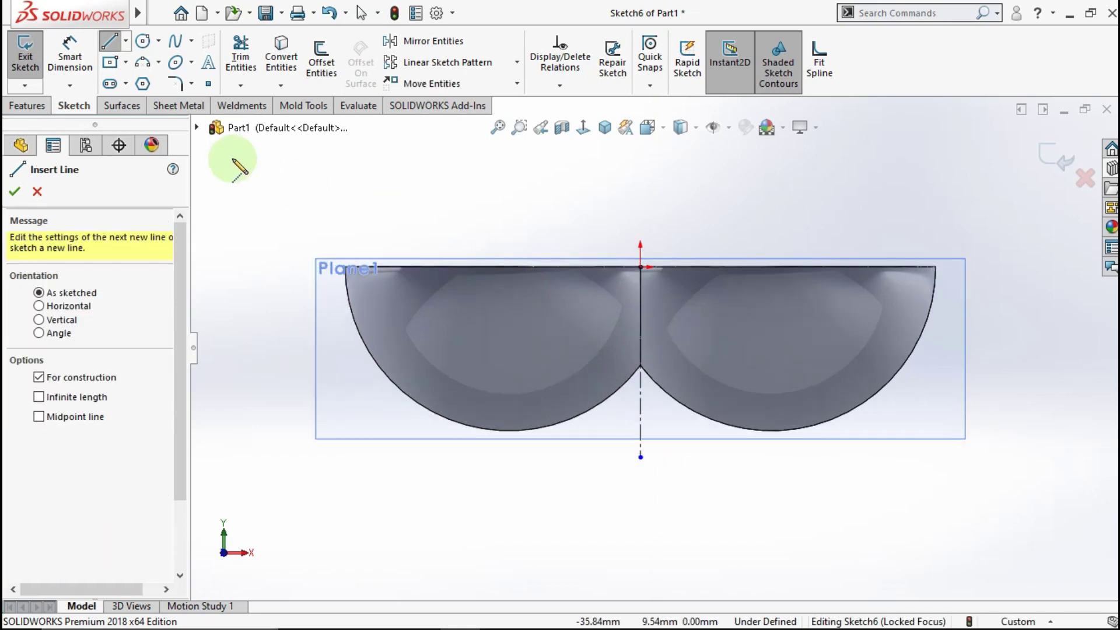
click(125, 63)
click(145, 82)
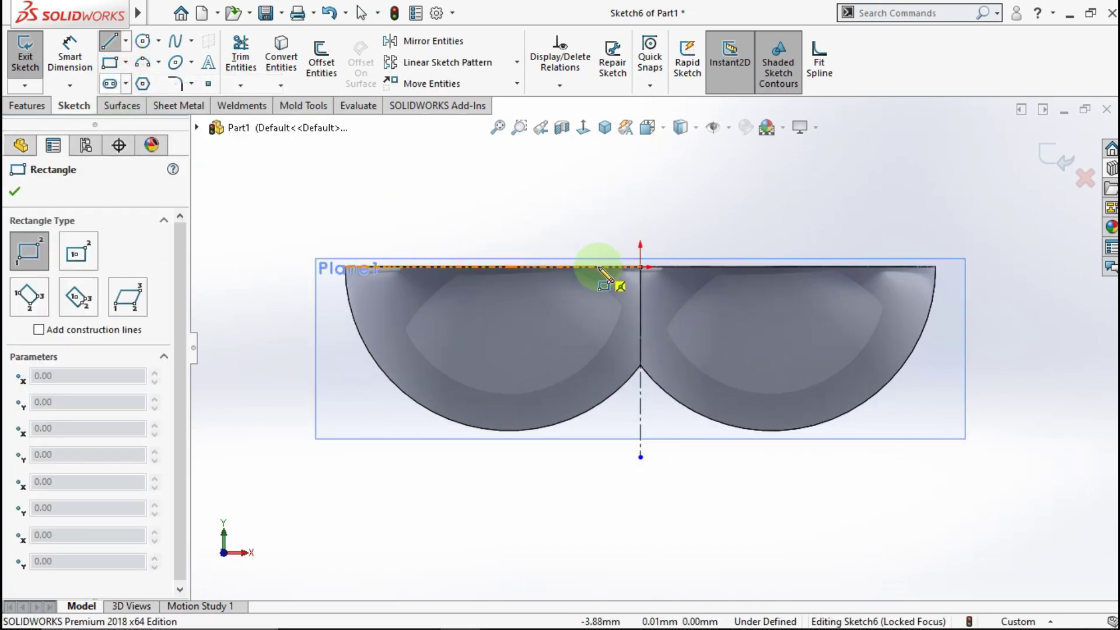
Step: Draw a rectangle left of the centreline and dimension it 3 mm from it
drag(599, 267, 527, 381)
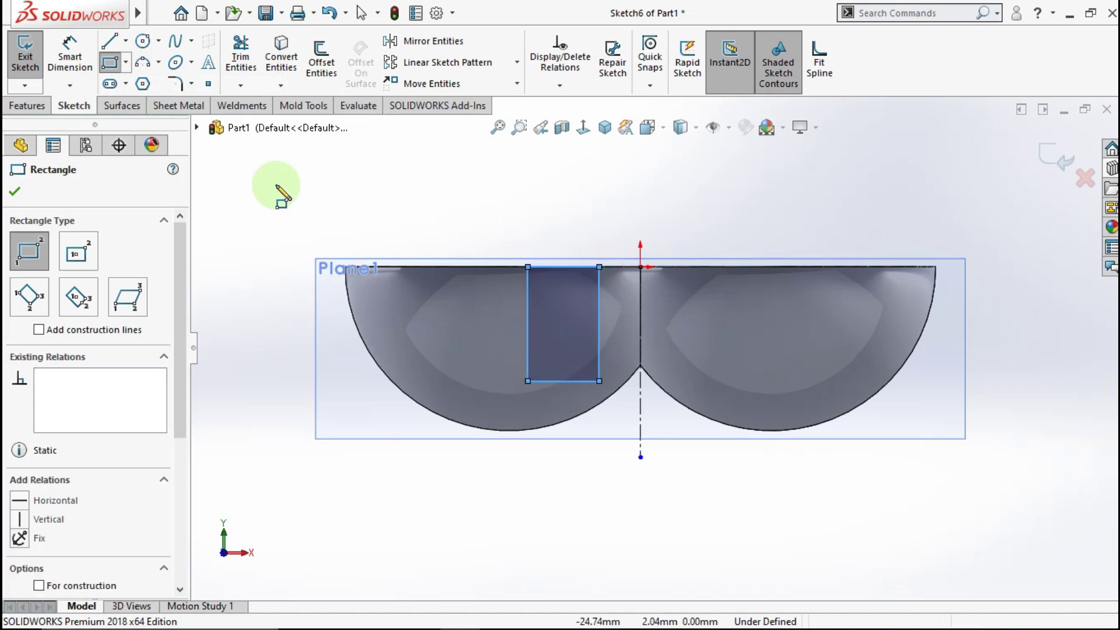
click(70, 56)
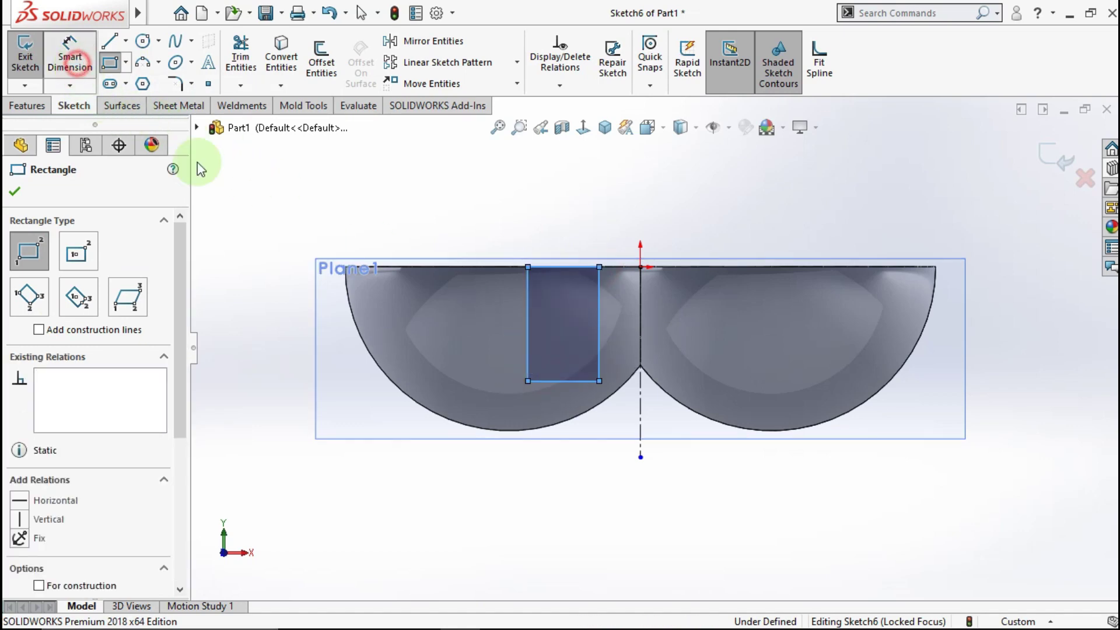
click(639, 387)
click(599, 361)
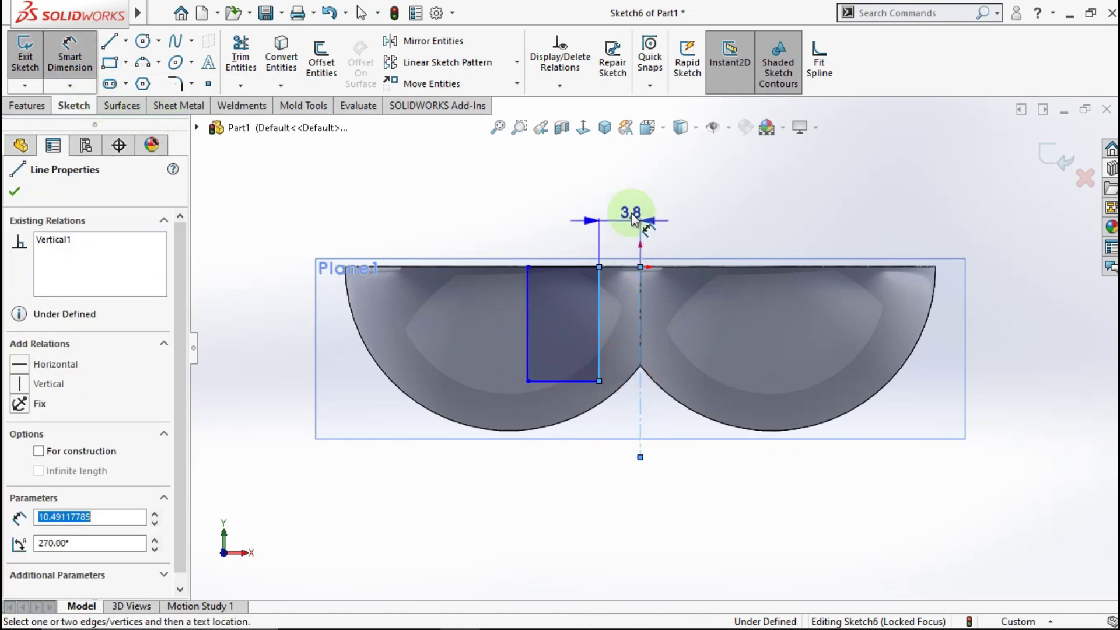
click(633, 204)
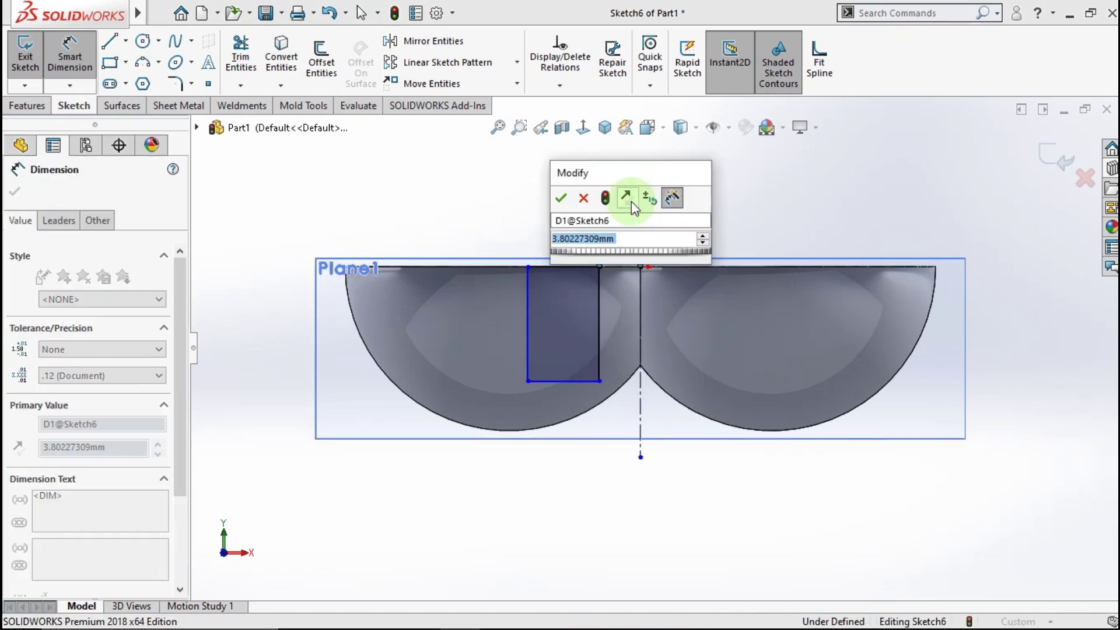
text(3)
click(564, 200)
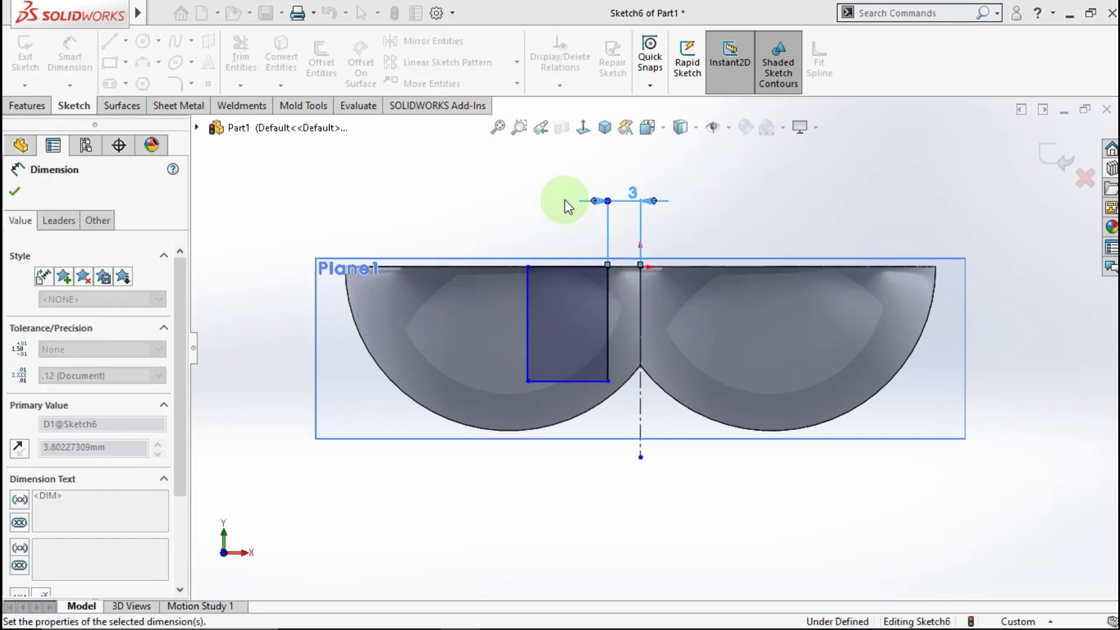
click(521, 237)
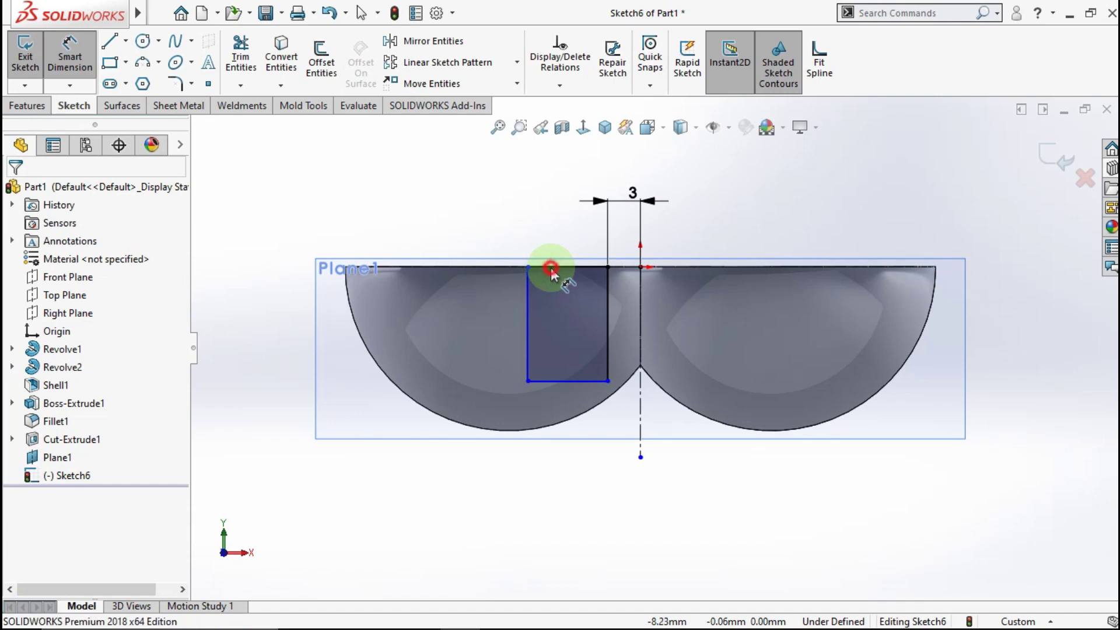
Step: Dimension the rectangle 5 mm wide and 12 mm tall
click(551, 270)
click(554, 228)
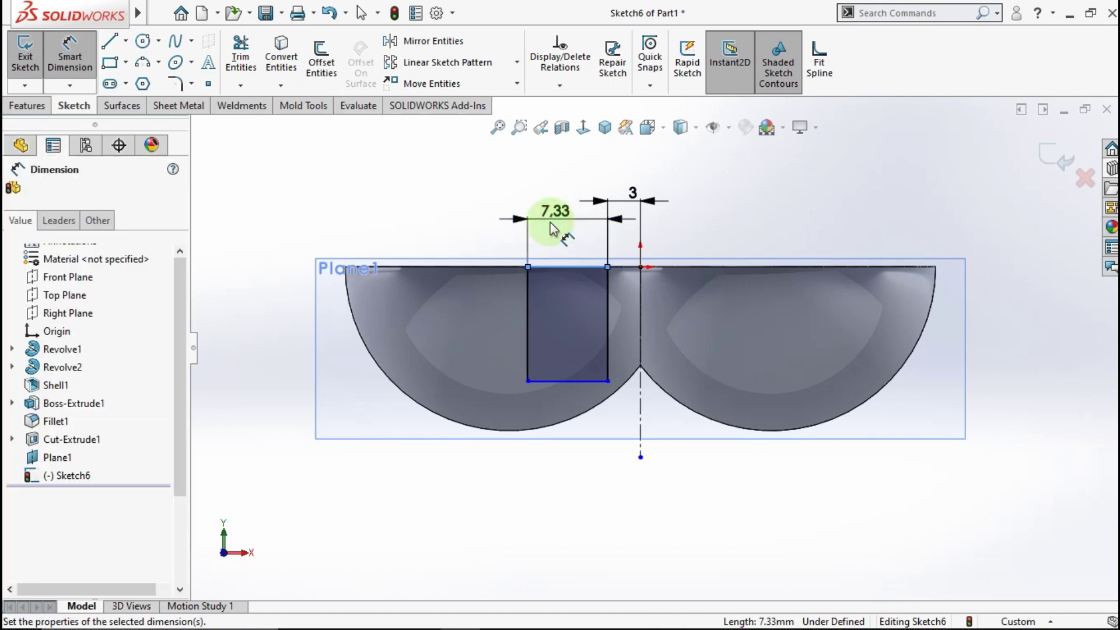
click(495, 218)
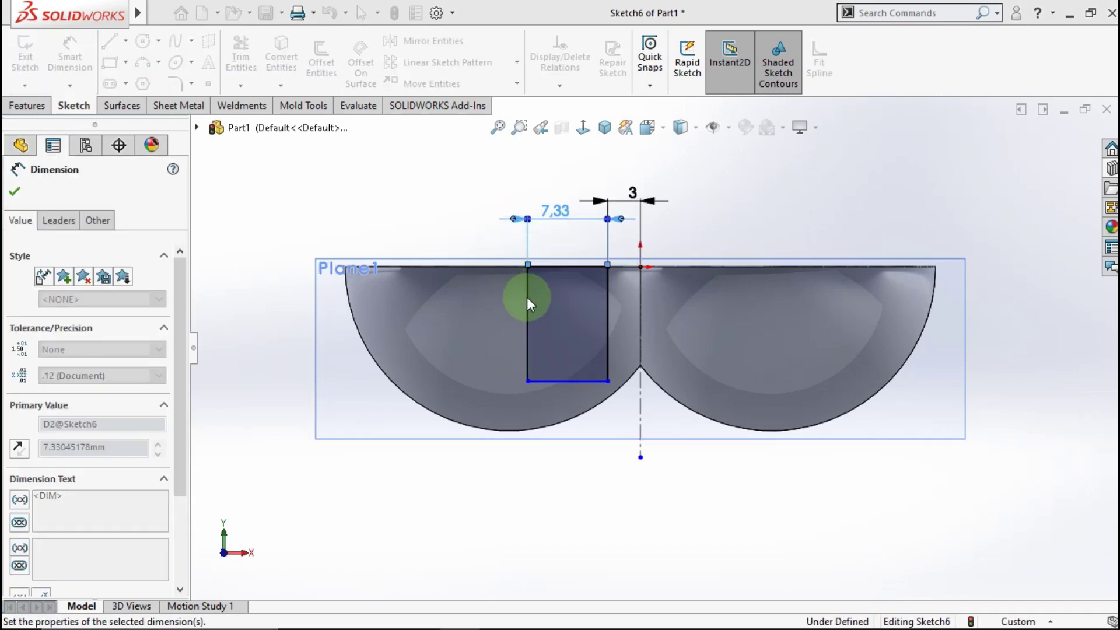
click(552, 294)
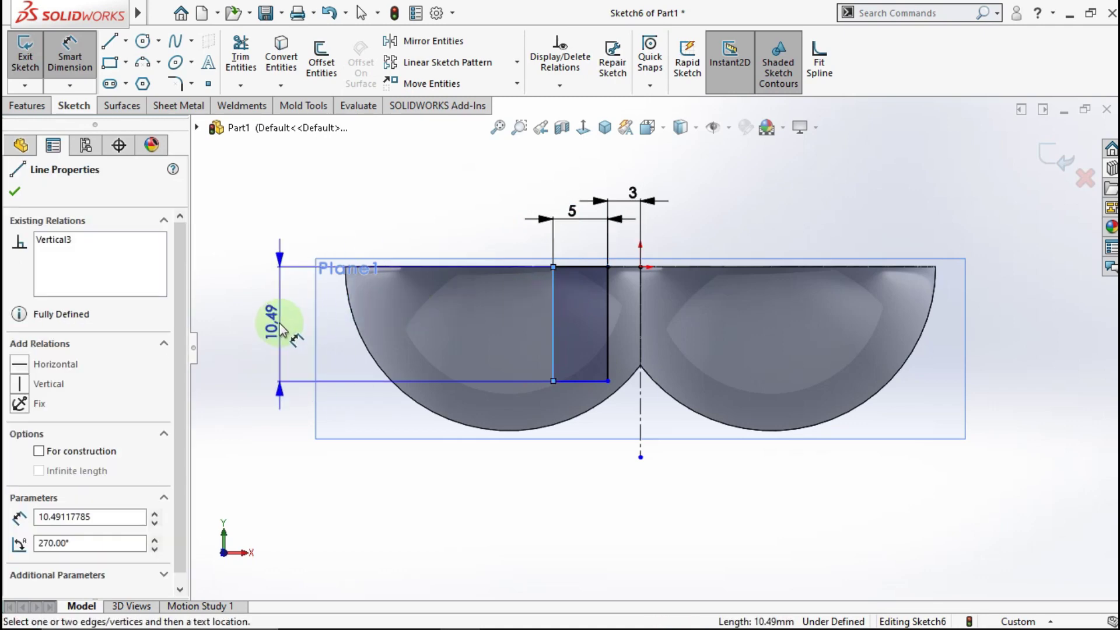
click(263, 327)
text(12)
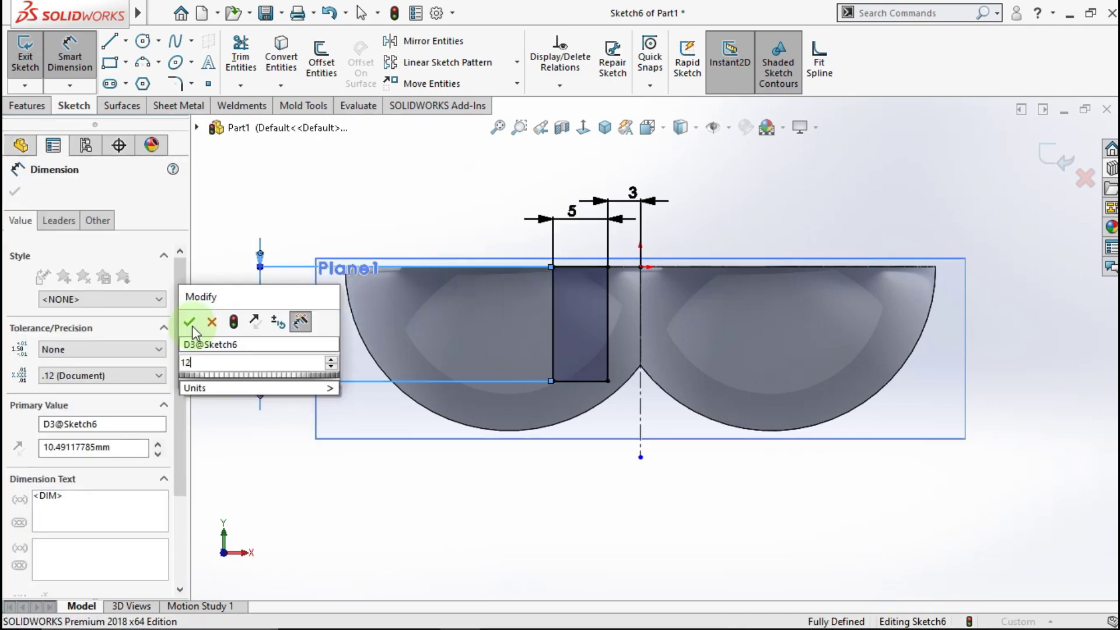
click(192, 325)
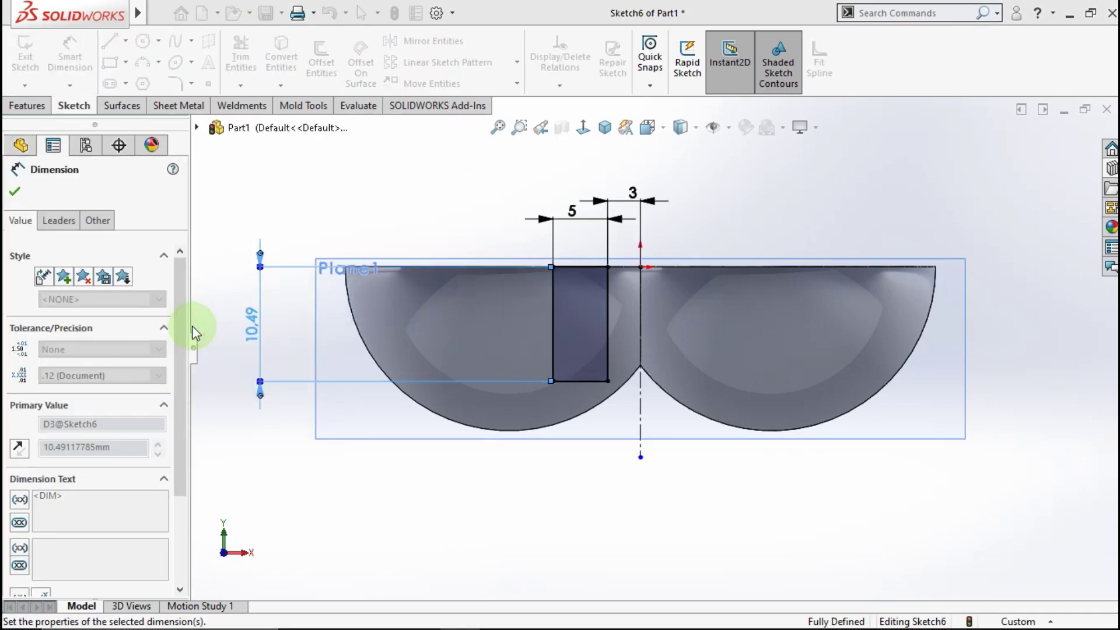
click(455, 471)
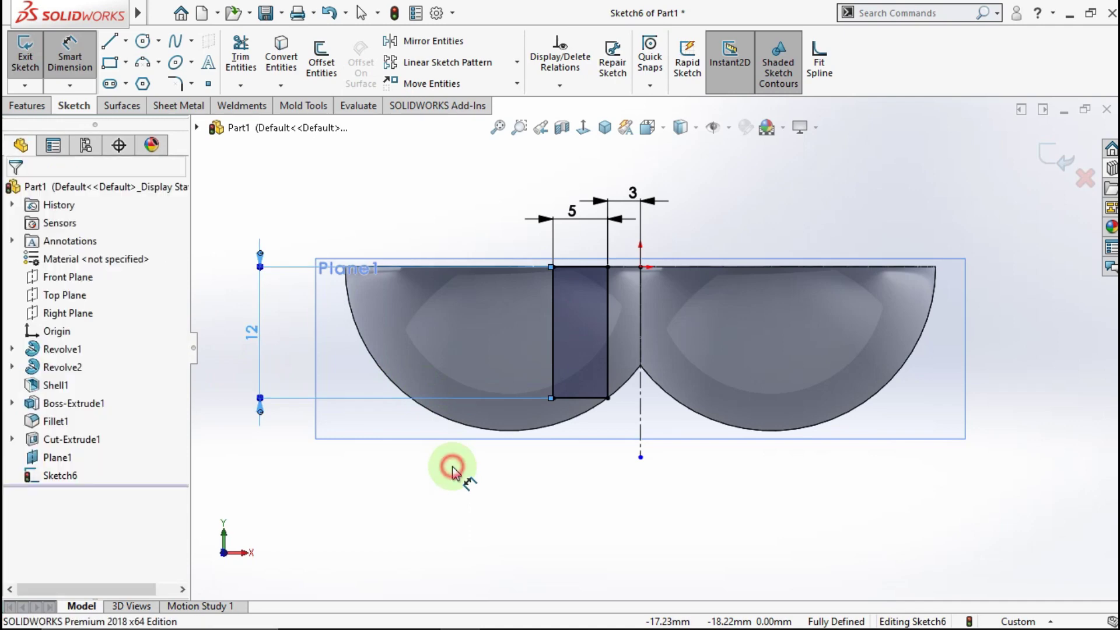
Step: Mirror the rectangle across the vertical centreline
click(456, 41)
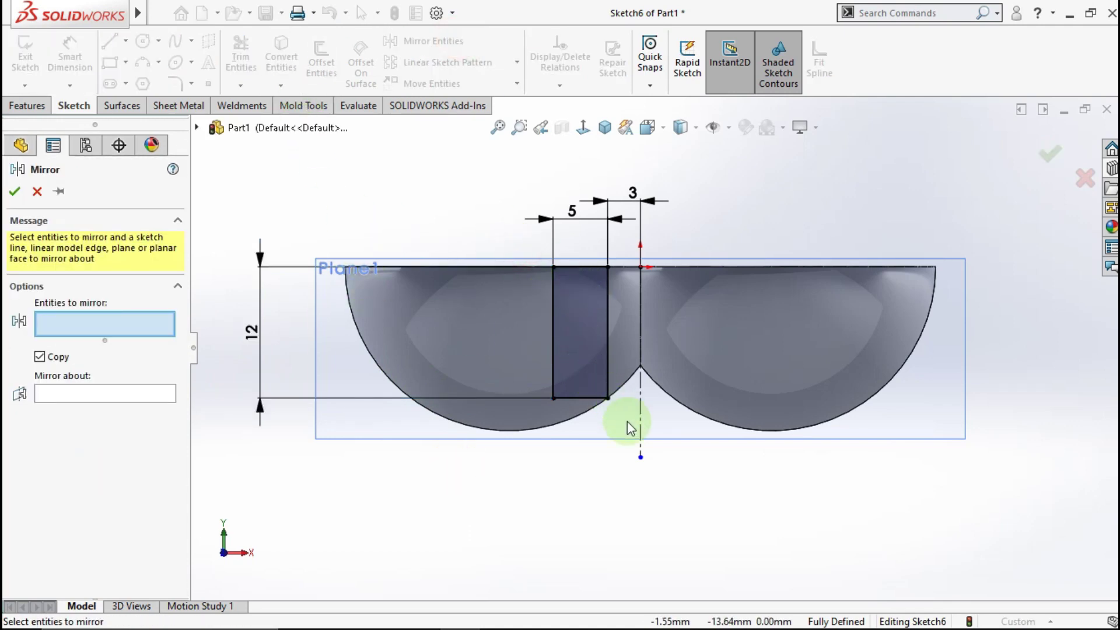
click(94, 433)
click(642, 420)
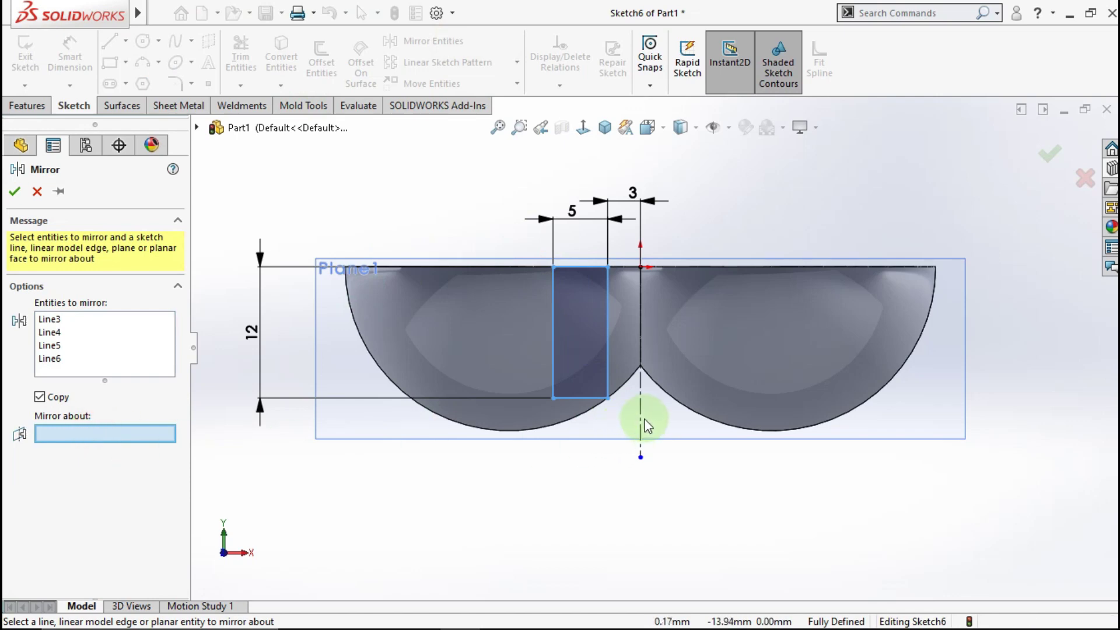
click(640, 416)
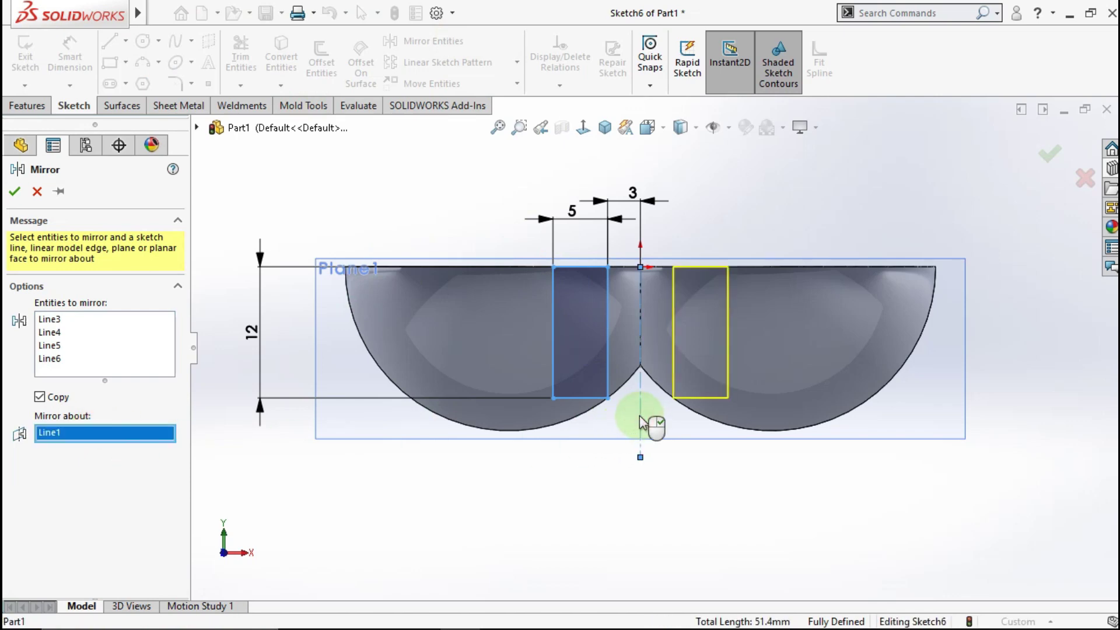
click(14, 191)
Step: Extrude both rectangles reversed, Up To Next, into two bars meeting the holder
click(601, 130)
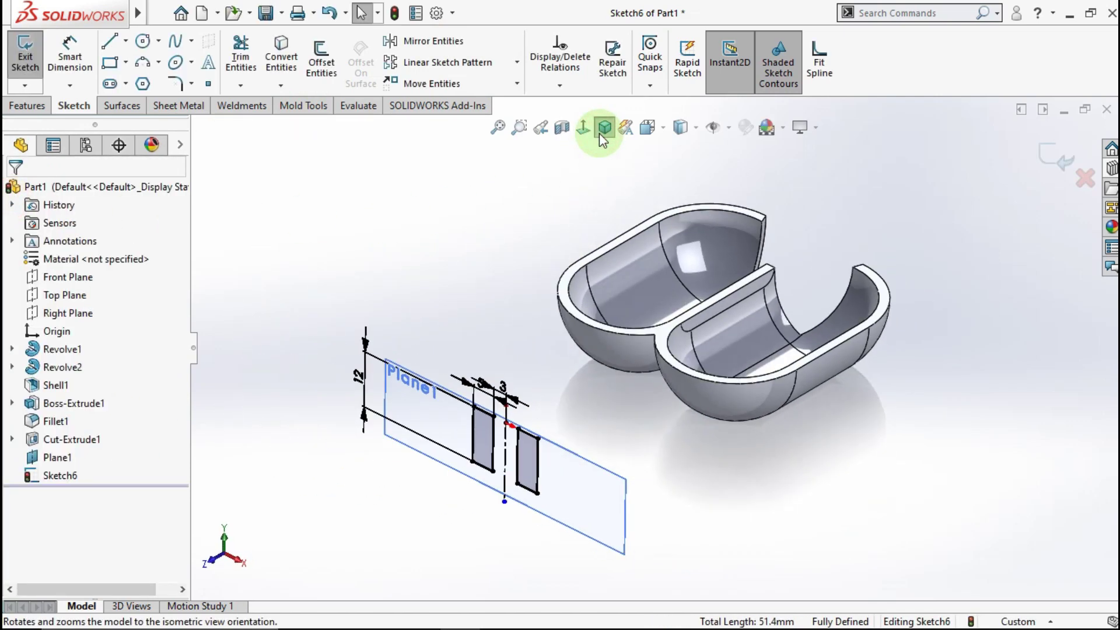
click(36, 107)
click(41, 75)
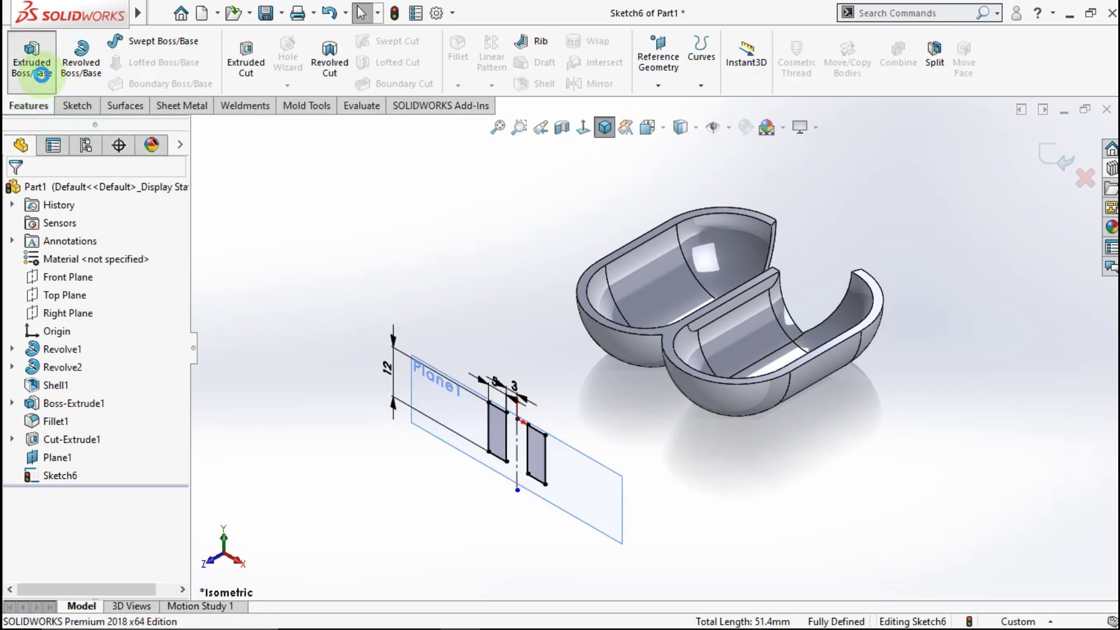
click(40, 309)
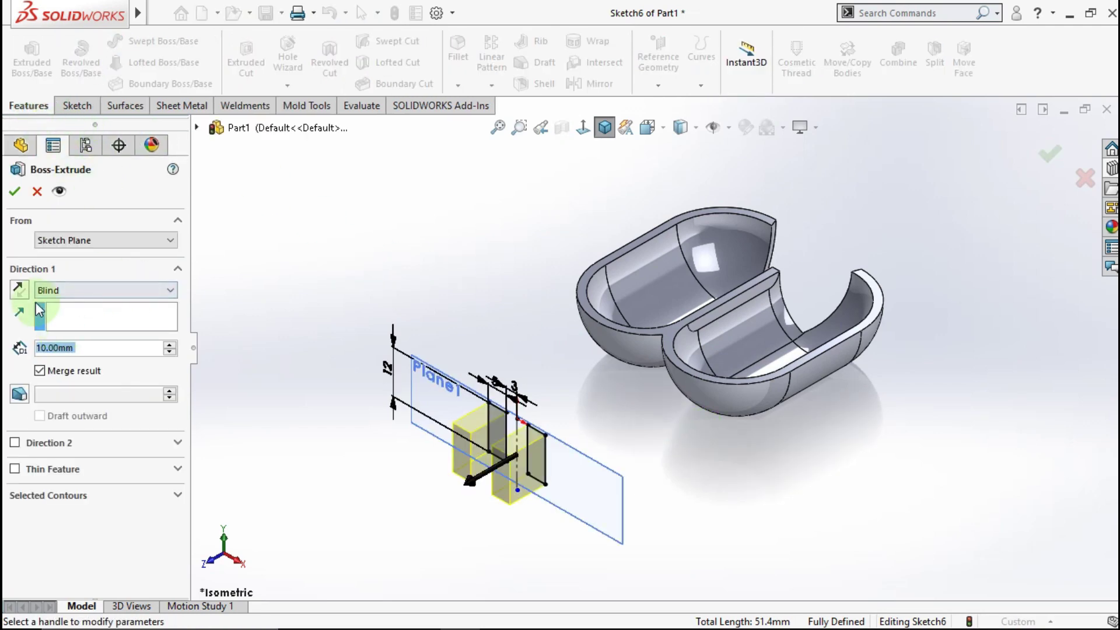
click(73, 290)
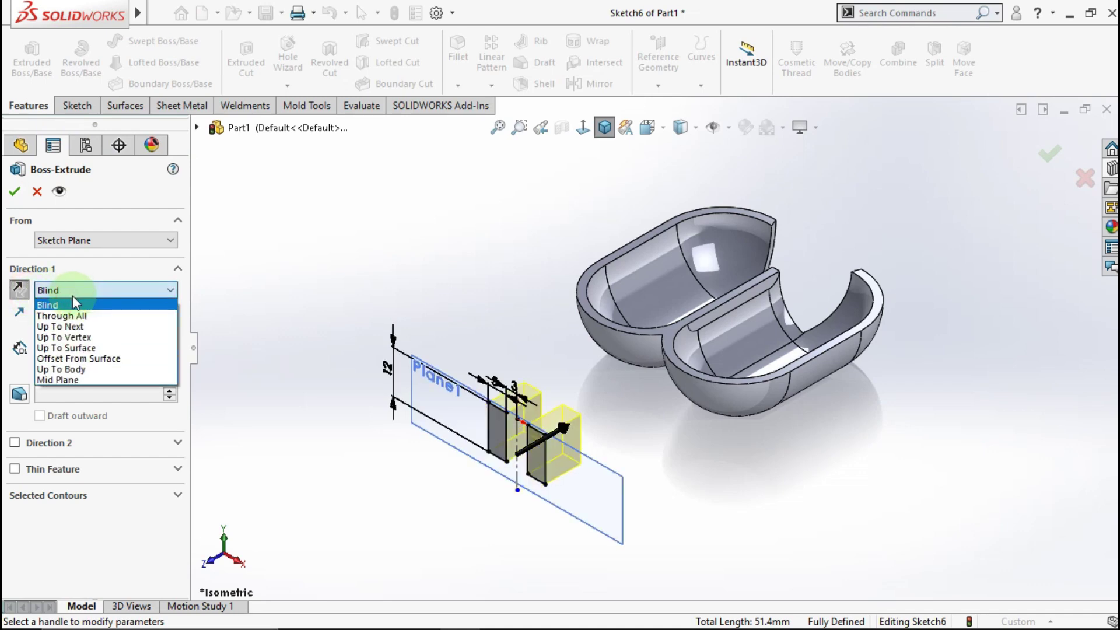
click(60, 326)
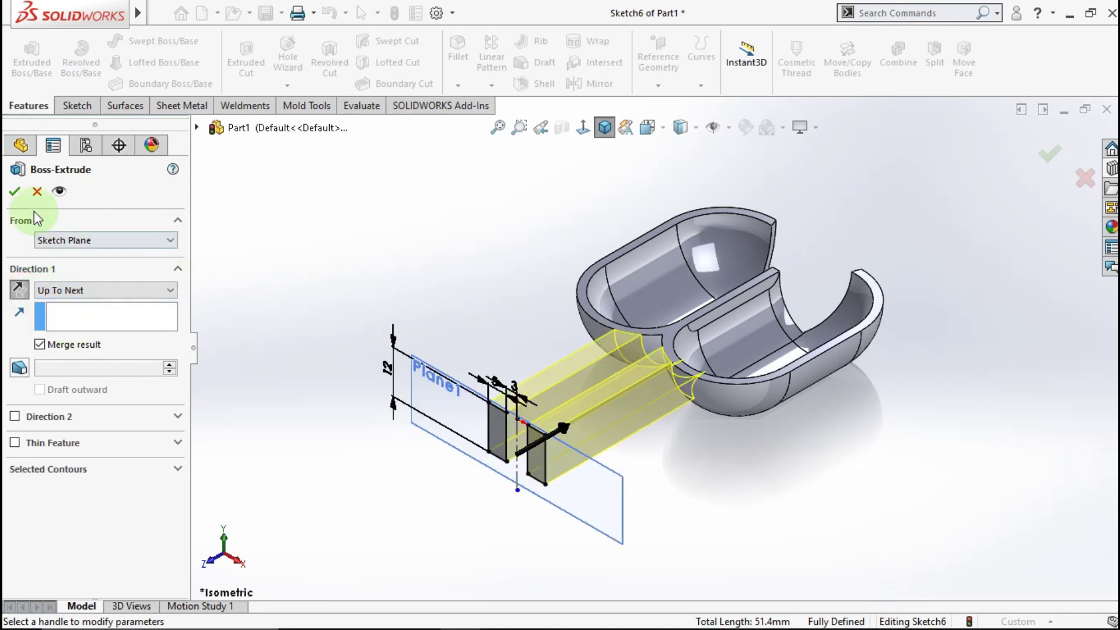
click(13, 195)
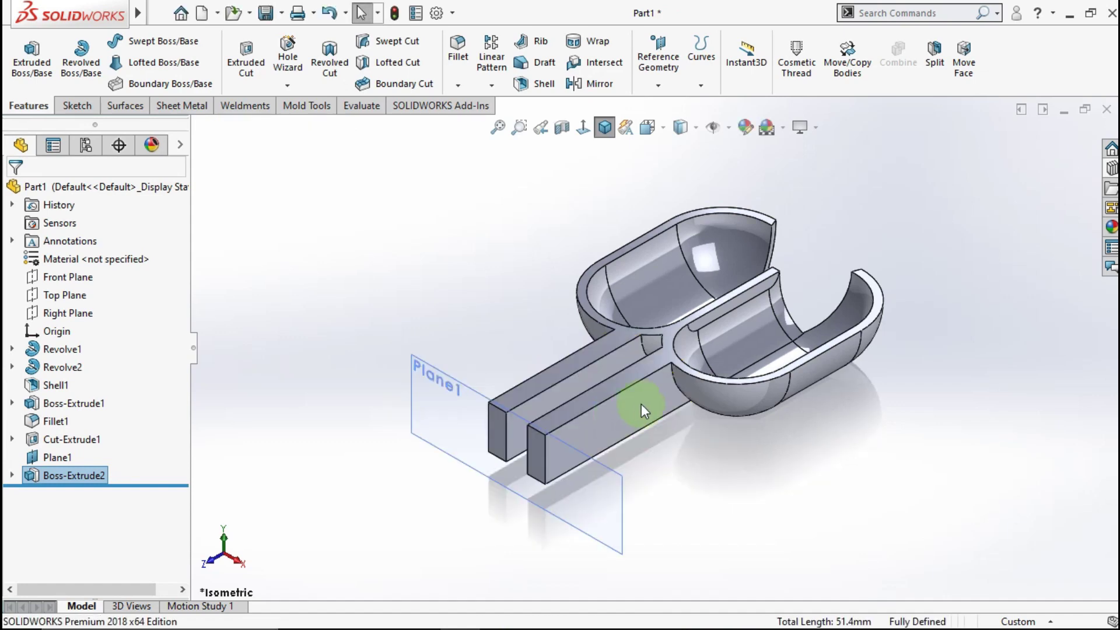
scroll(642, 404, down, 3)
mouse_move(643, 402)
middle_down()
mouse_move(757, 249)
mouse_move(683, 370)
mouse_move(625, 393)
mouse_move(645, 430)
mouse_move(659, 419)
mouse_move(570, 429)
middle_up()
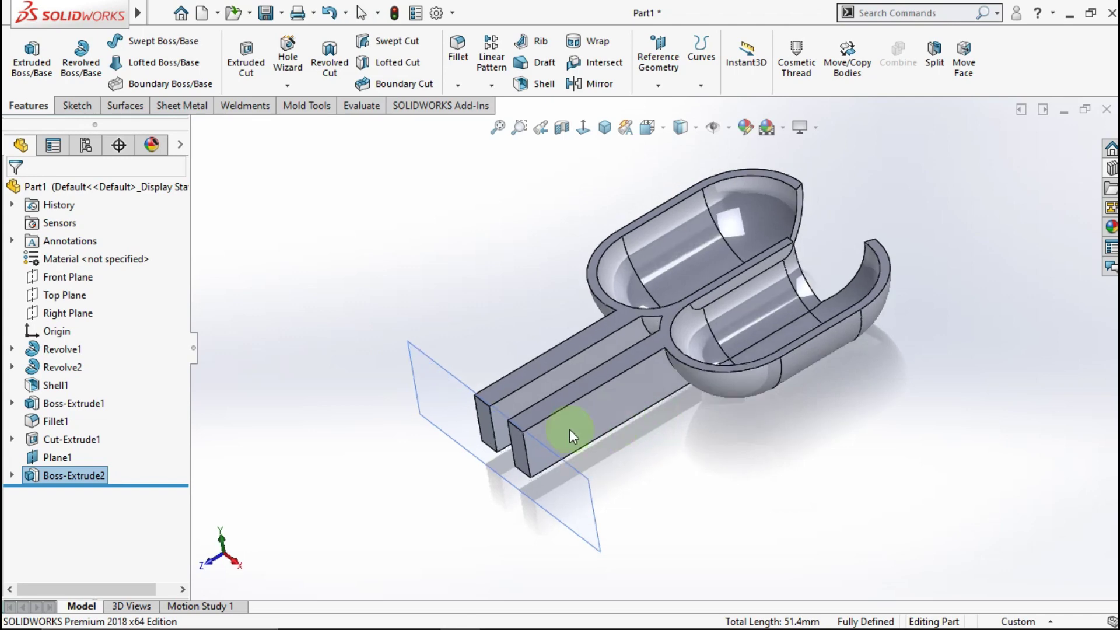
Step: Hide Plane1 and specify a Ø6.5 through-all drill hole on the bar face
click(464, 423)
click(555, 370)
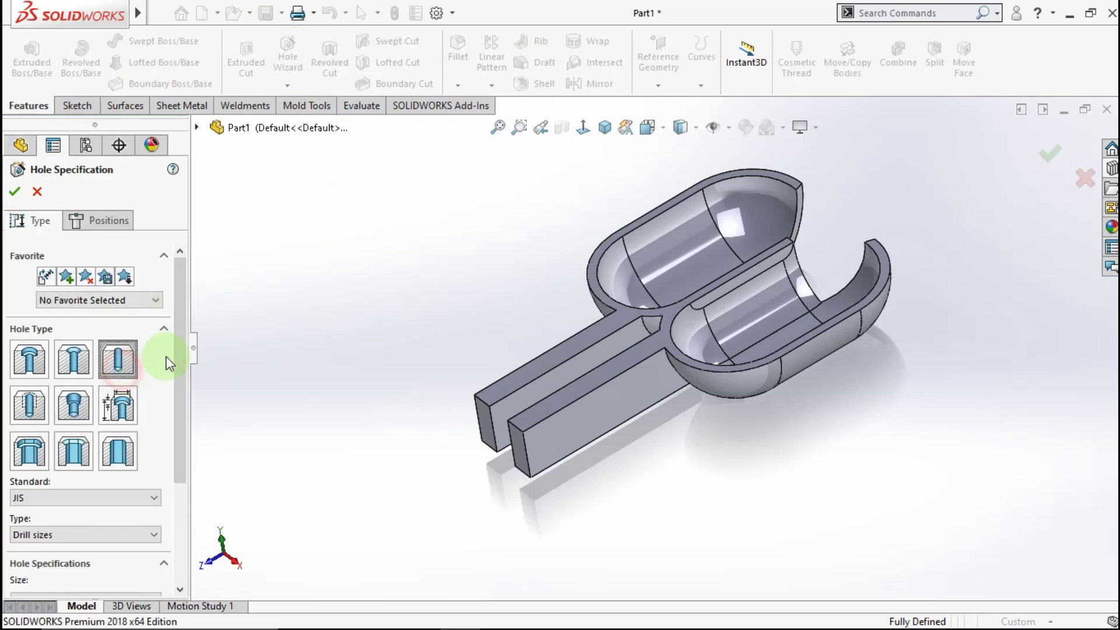
drag(181, 337, 84, 419)
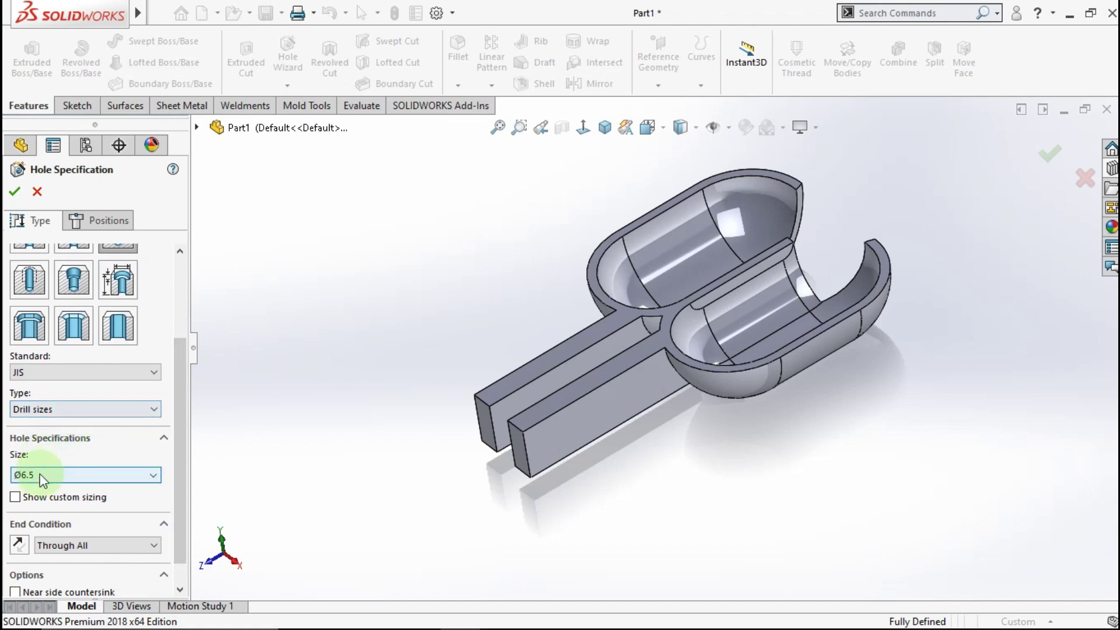
click(40, 474)
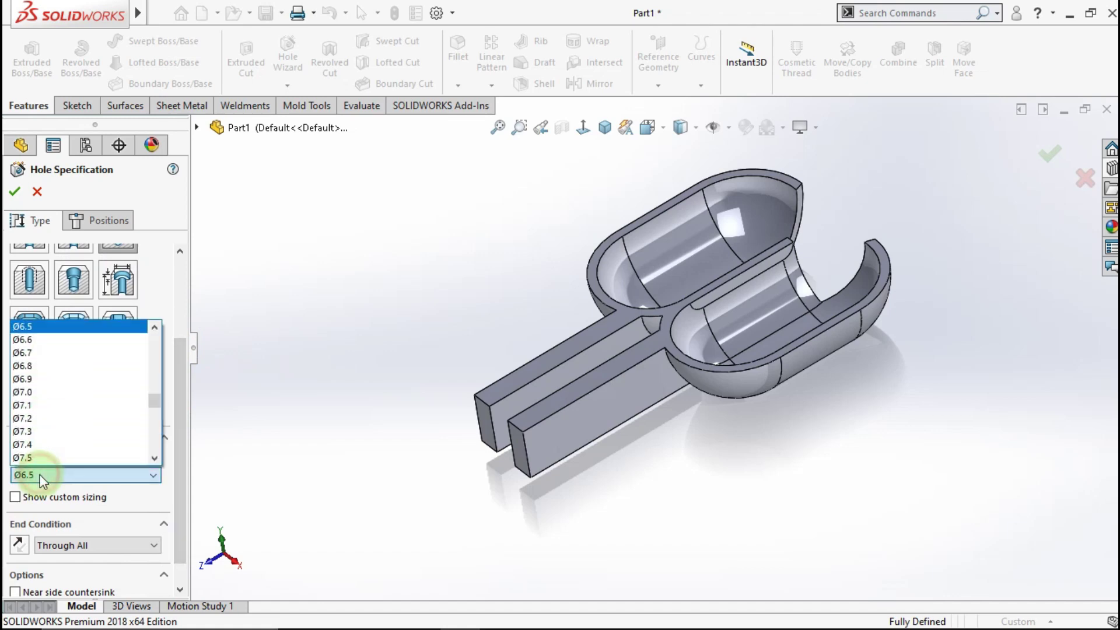
click(65, 328)
click(104, 220)
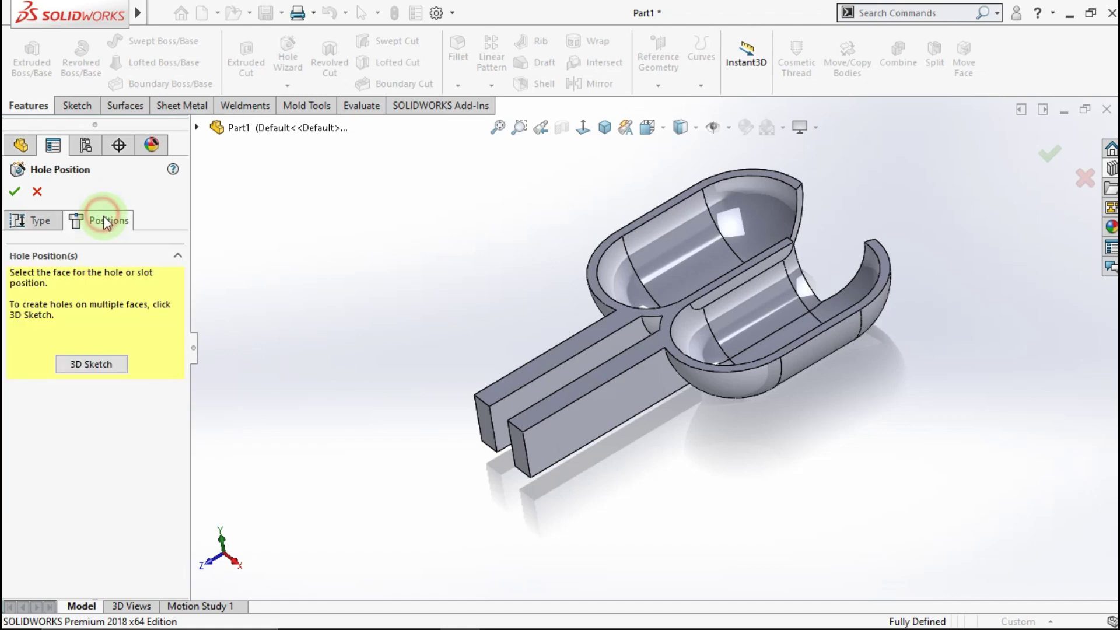
click(500, 431)
Step: Place two hole points on the bar and view the face straight on
click(555, 430)
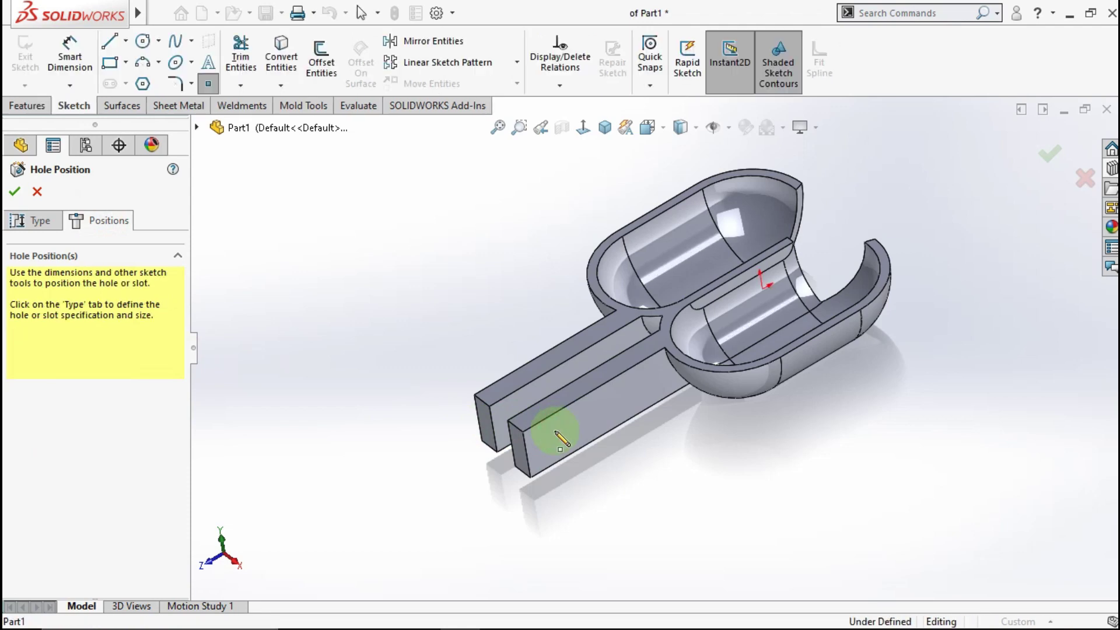
click(601, 416)
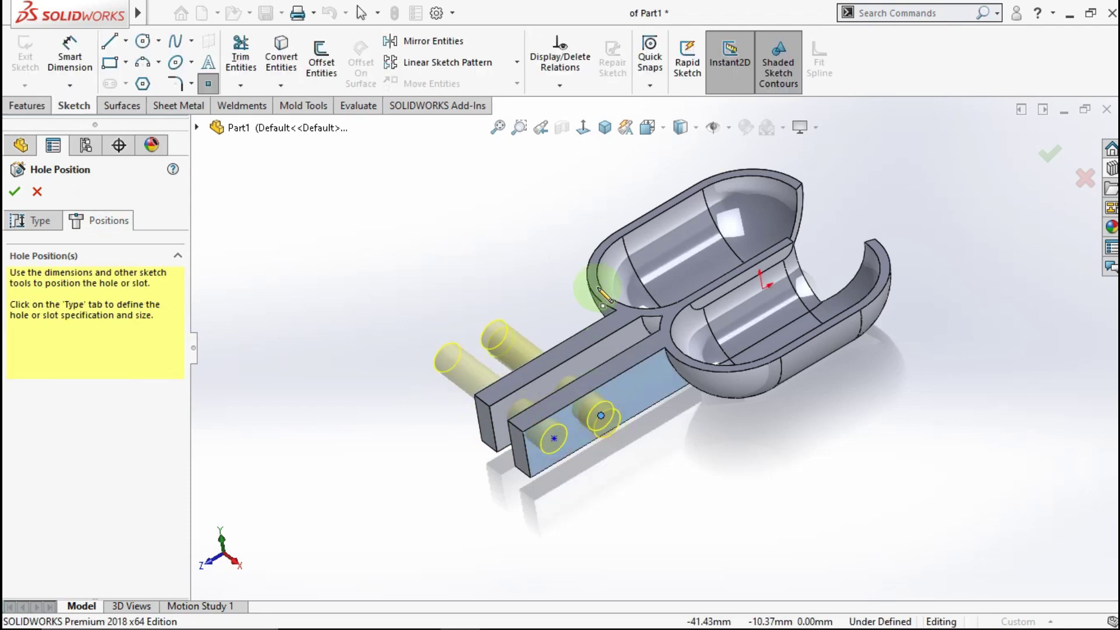
click(583, 129)
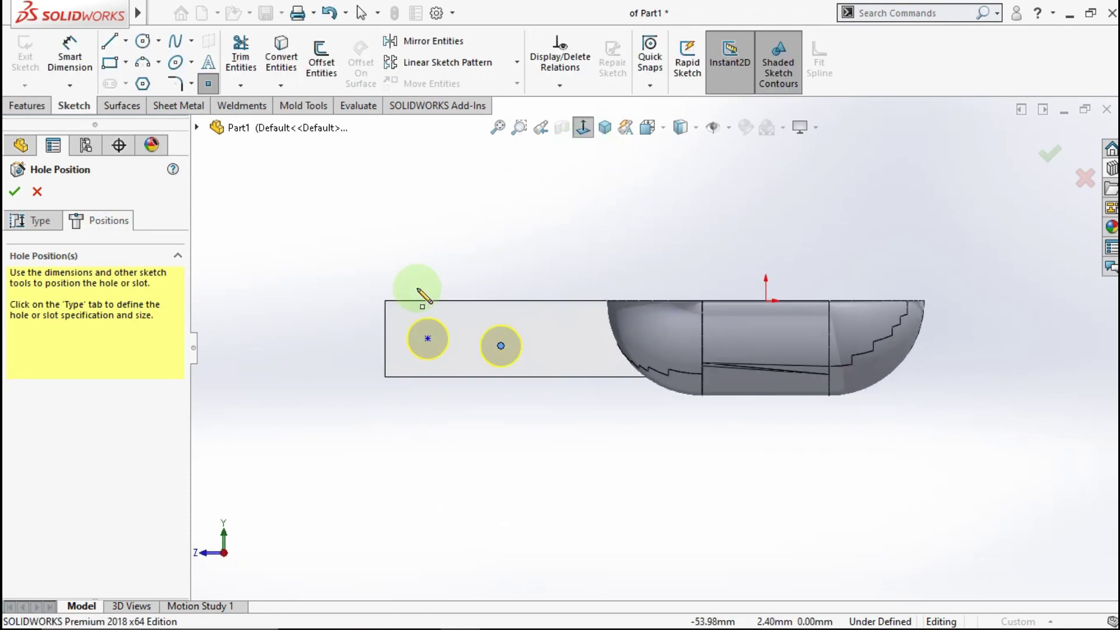
scroll(425, 294, down, 2)
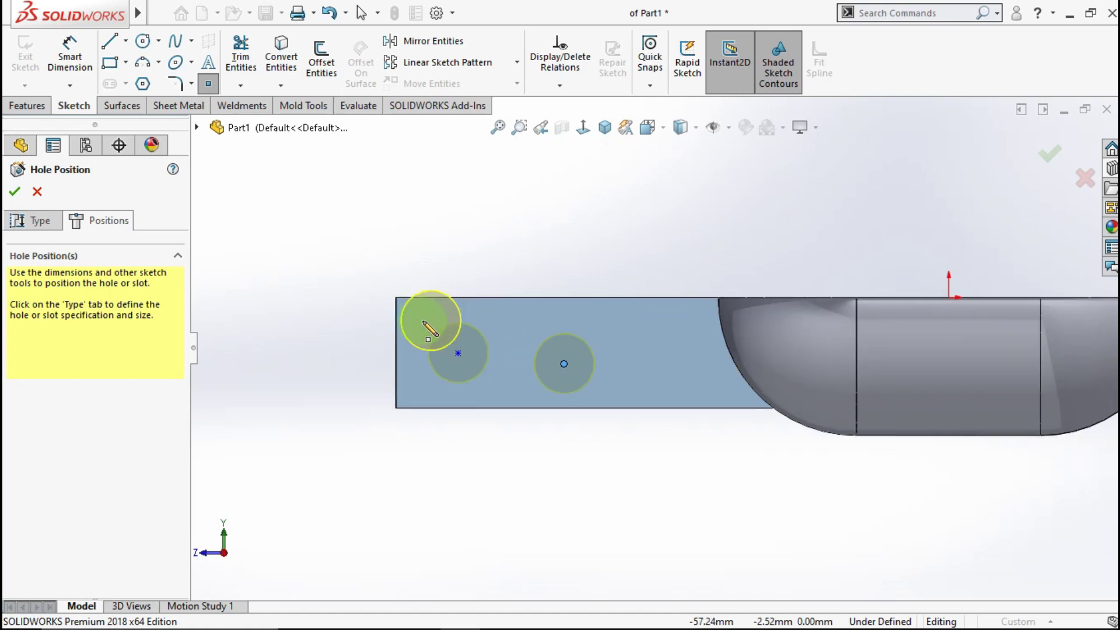
Step: Draw a centreline from the bar's left edge to the second hole and make it horizontal
click(125, 40)
click(131, 78)
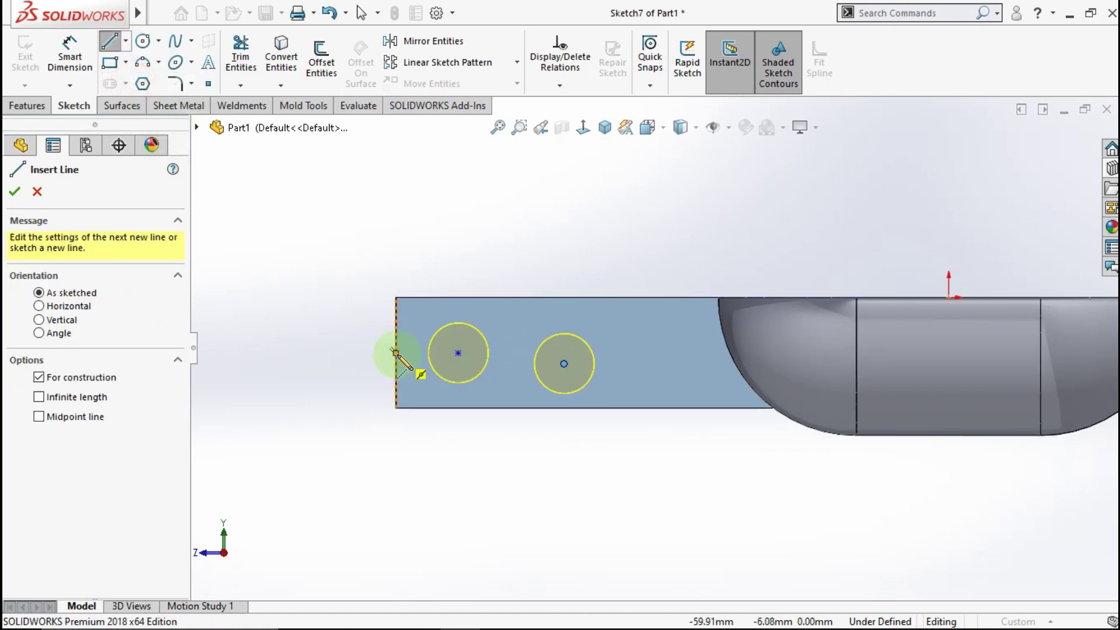
click(396, 353)
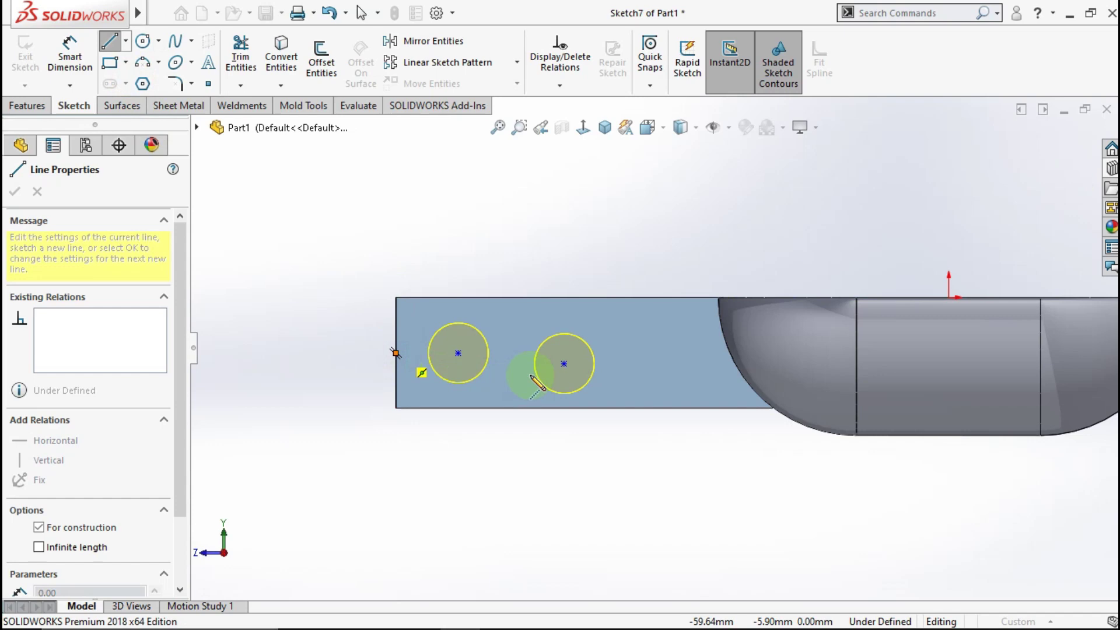
click(564, 363)
key(Escape)
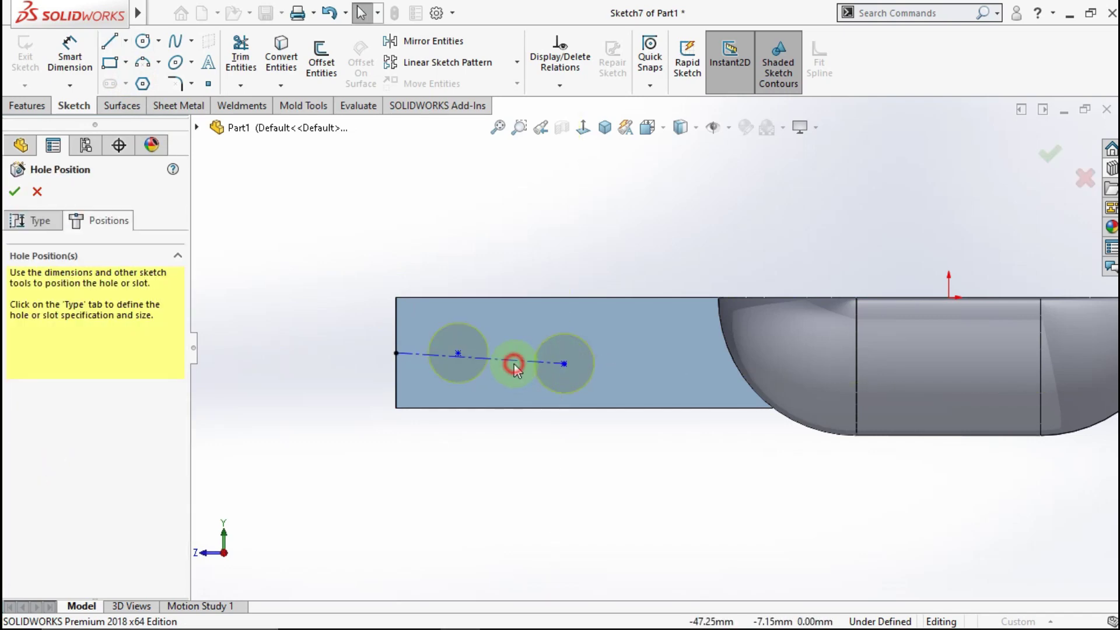
click(515, 367)
click(565, 285)
click(437, 233)
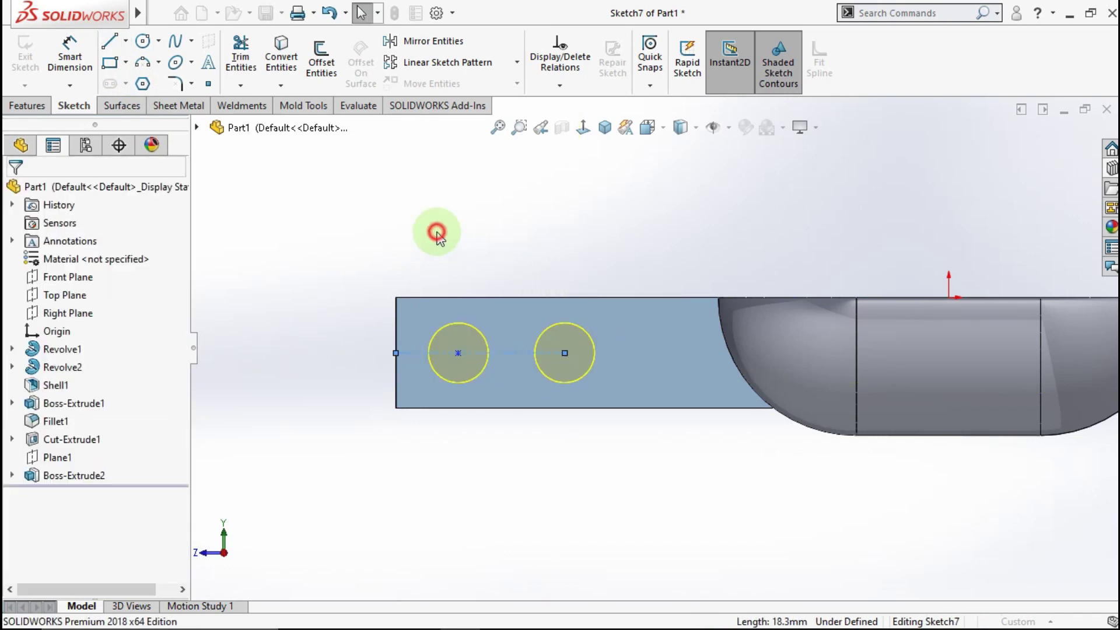
Step: Add a Horizontal relation between the two hole centres
click(457, 353)
ctrl+click(565, 353)
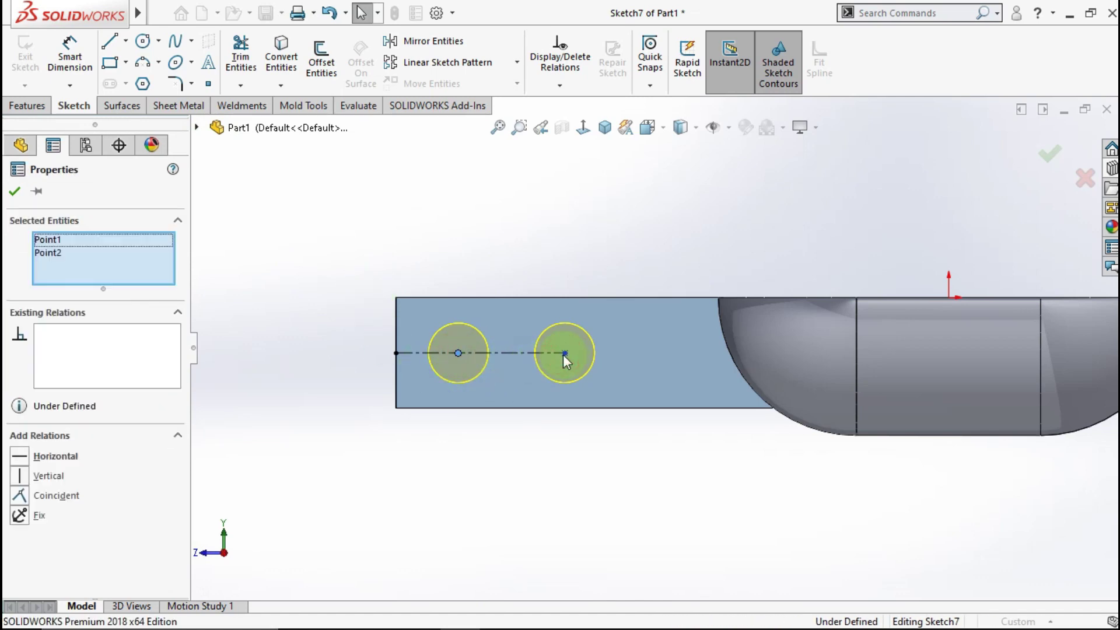
click(614, 280)
click(515, 245)
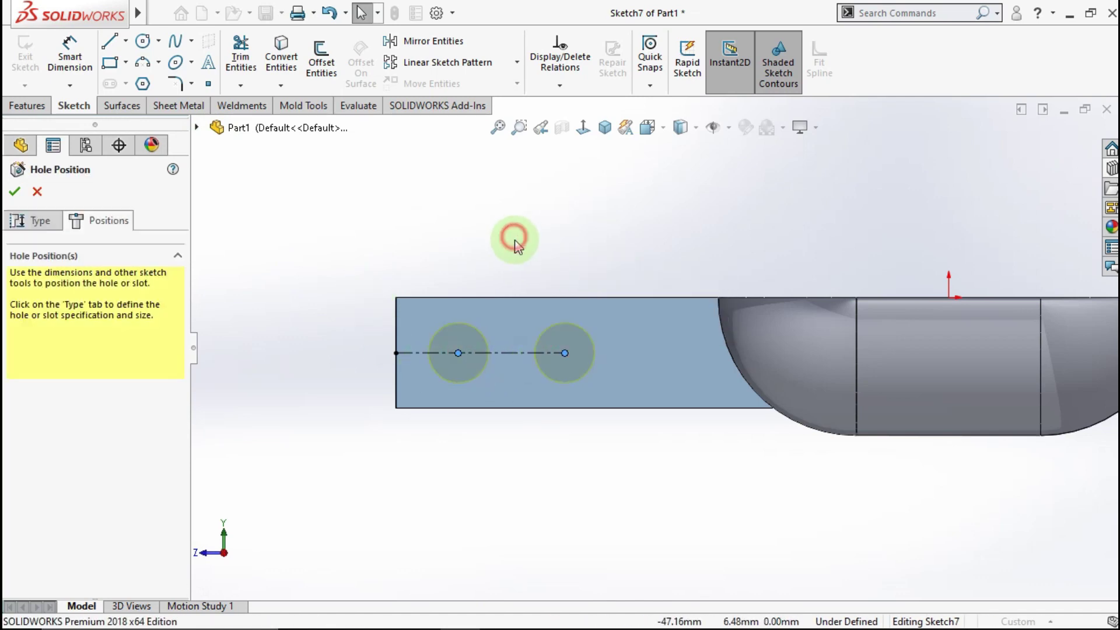
Step: Dimension the first hole 10 mm from the bar's left end
click(66, 48)
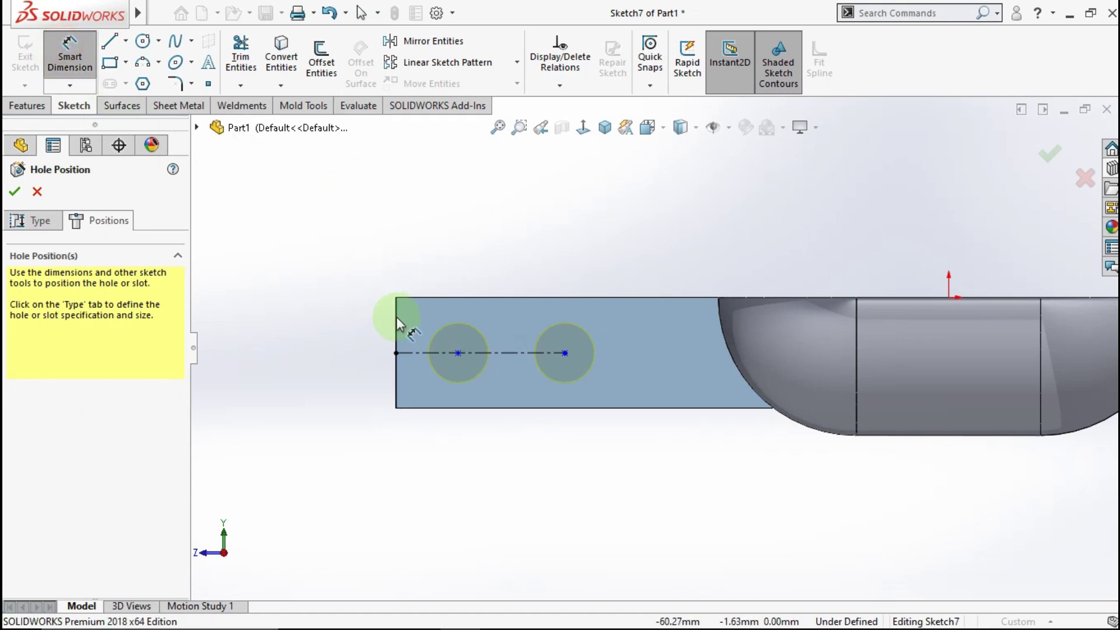
click(407, 320)
click(458, 353)
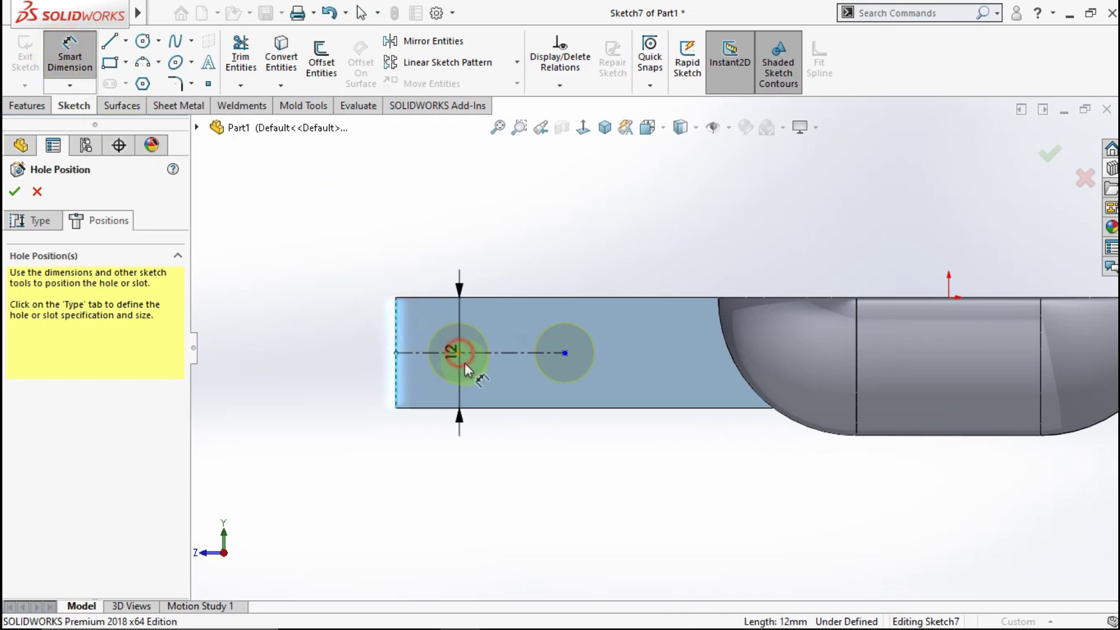
click(434, 455)
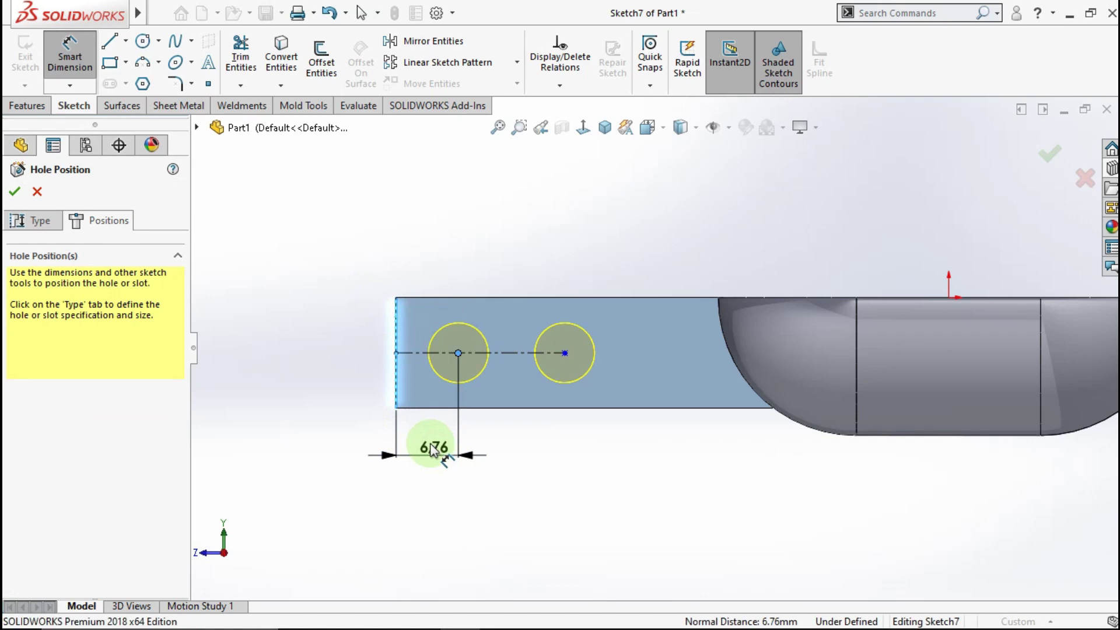
text(10)
click(361, 455)
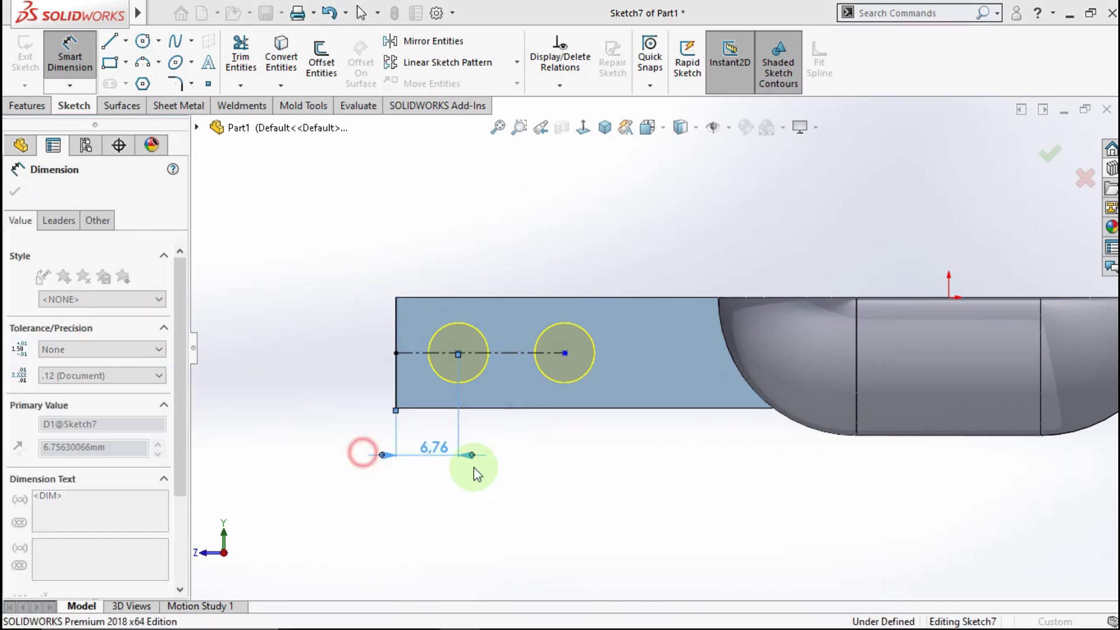
click(551, 461)
Step: Space the holes 15 mm apart and finish the Ø6.5 hole feature
click(488, 353)
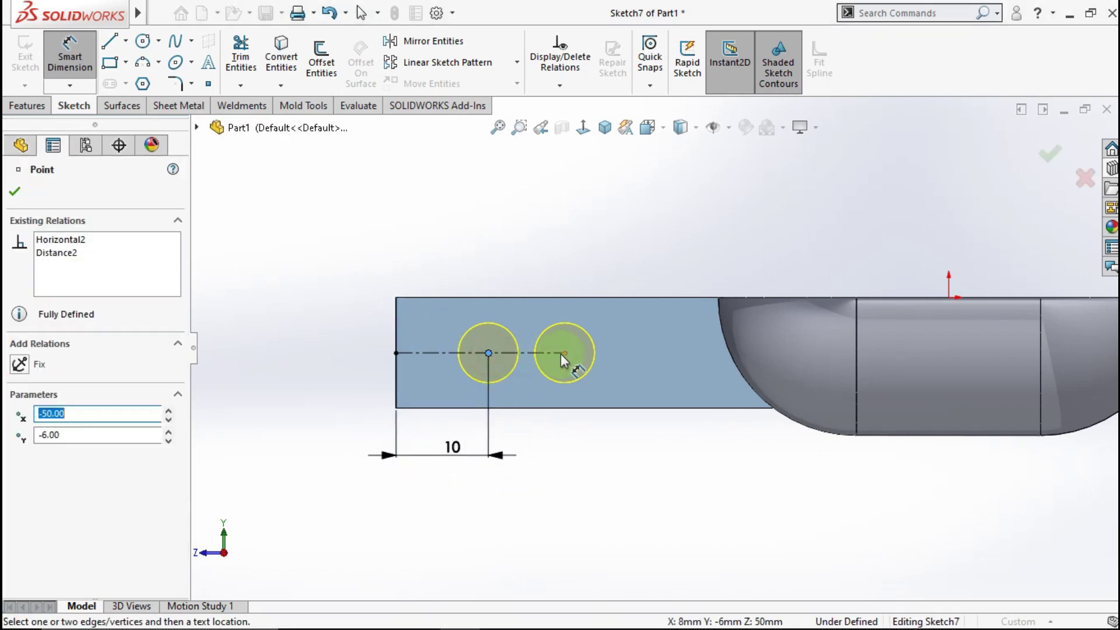
click(565, 353)
click(529, 459)
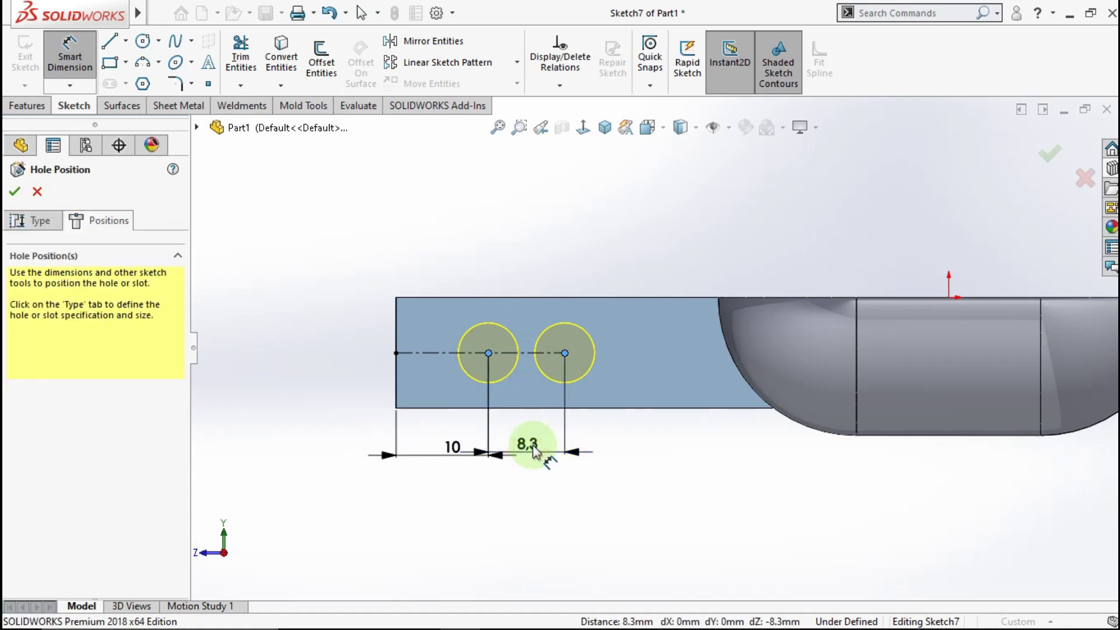
text(15)
click(458, 448)
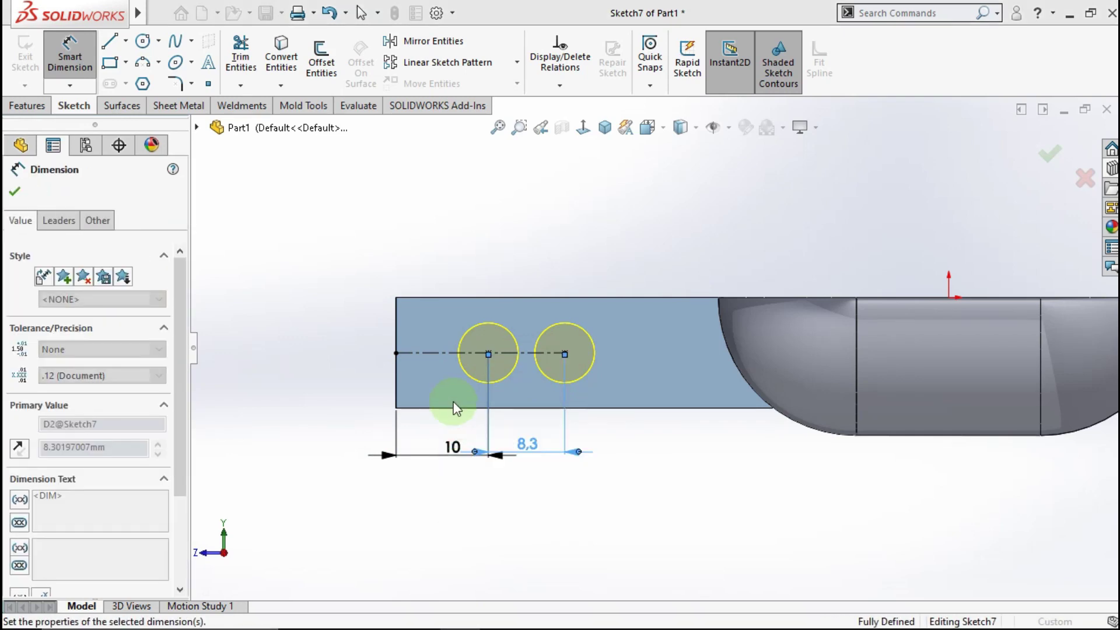
click(330, 416)
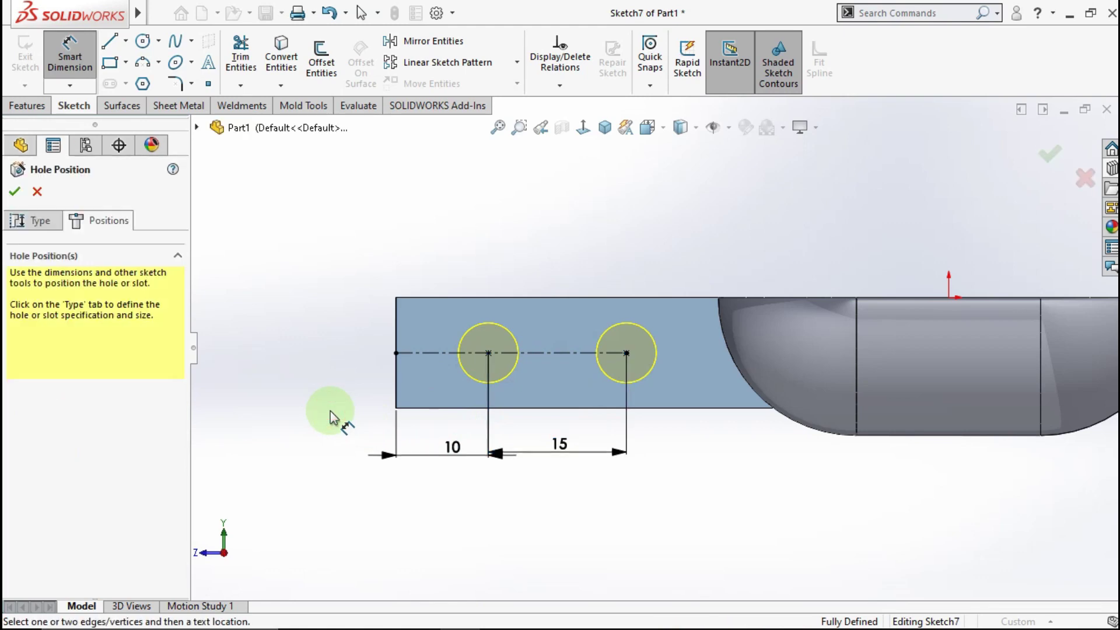
click(1050, 154)
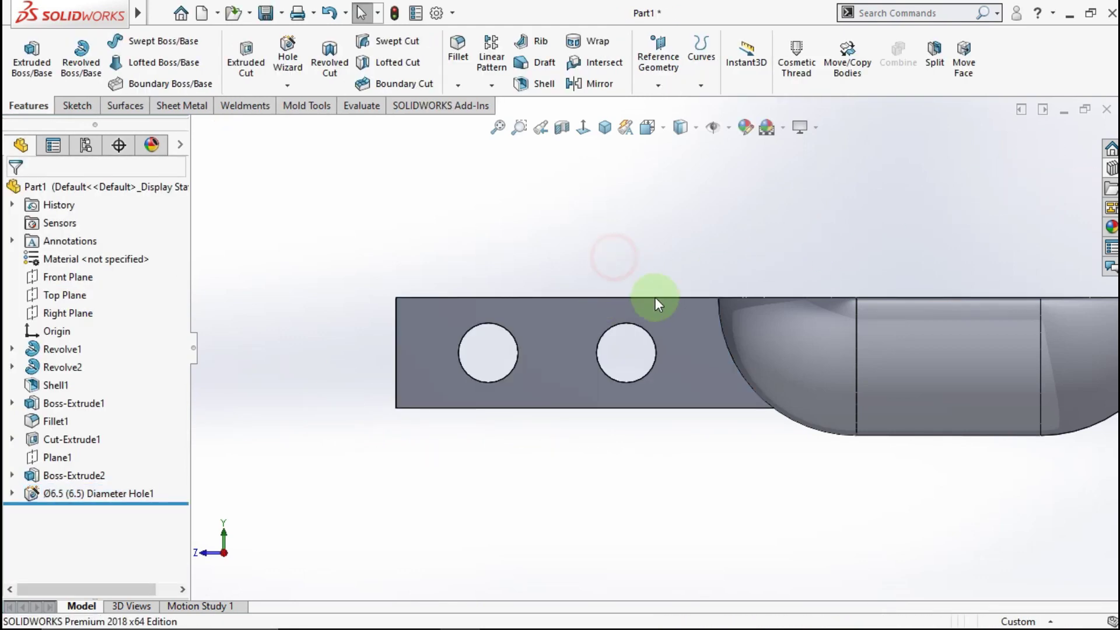
mouse_move(663, 275)
middle_down()
mouse_move(737, 295)
mouse_move(694, 314)
middle_up()
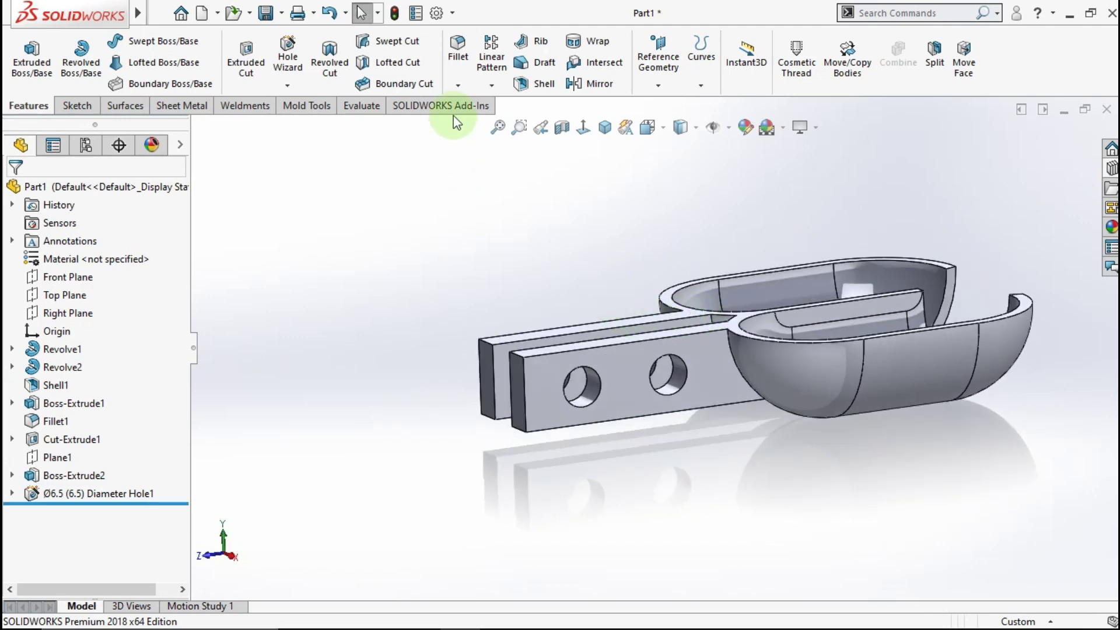
Step: Chamfer the top and lower front edges of both bars at 2 mm × 45°
click(466, 88)
click(470, 120)
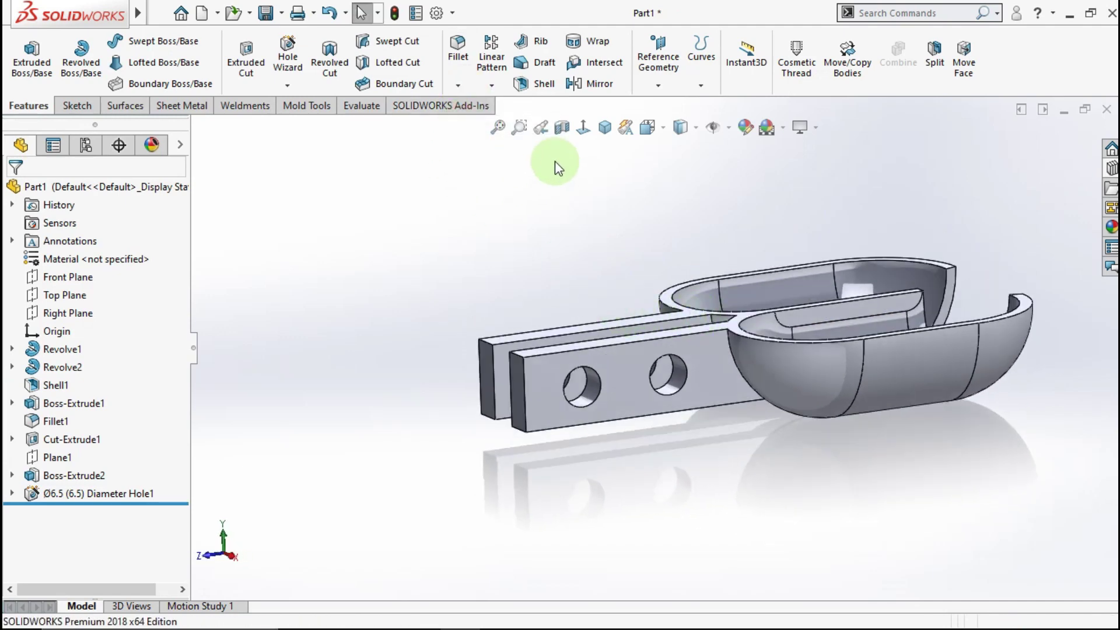
text(2)
key(Return)
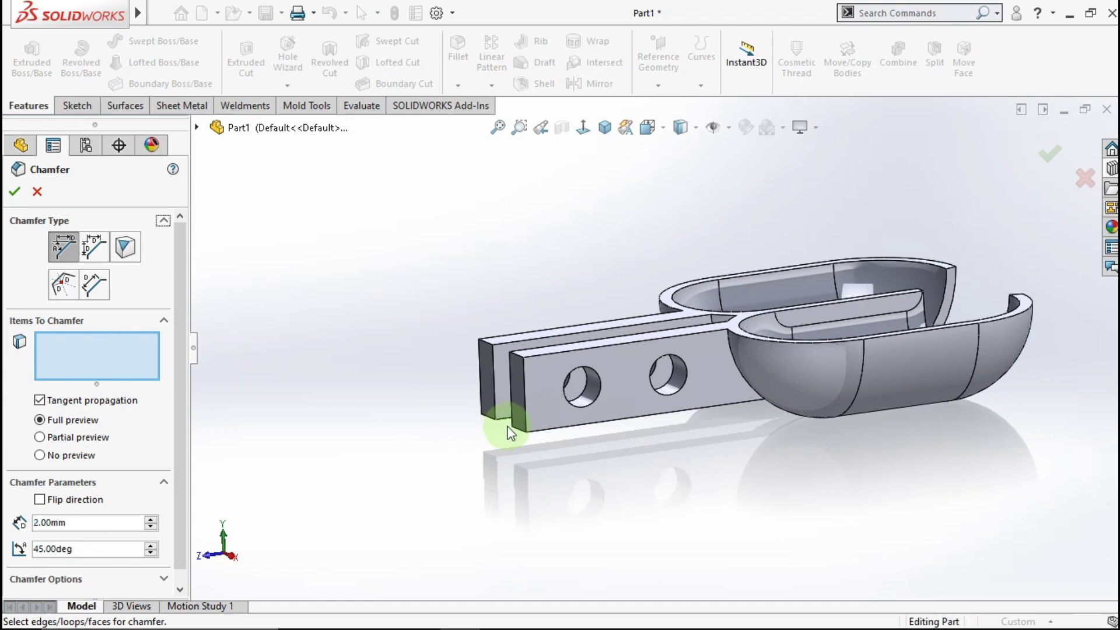
click(488, 343)
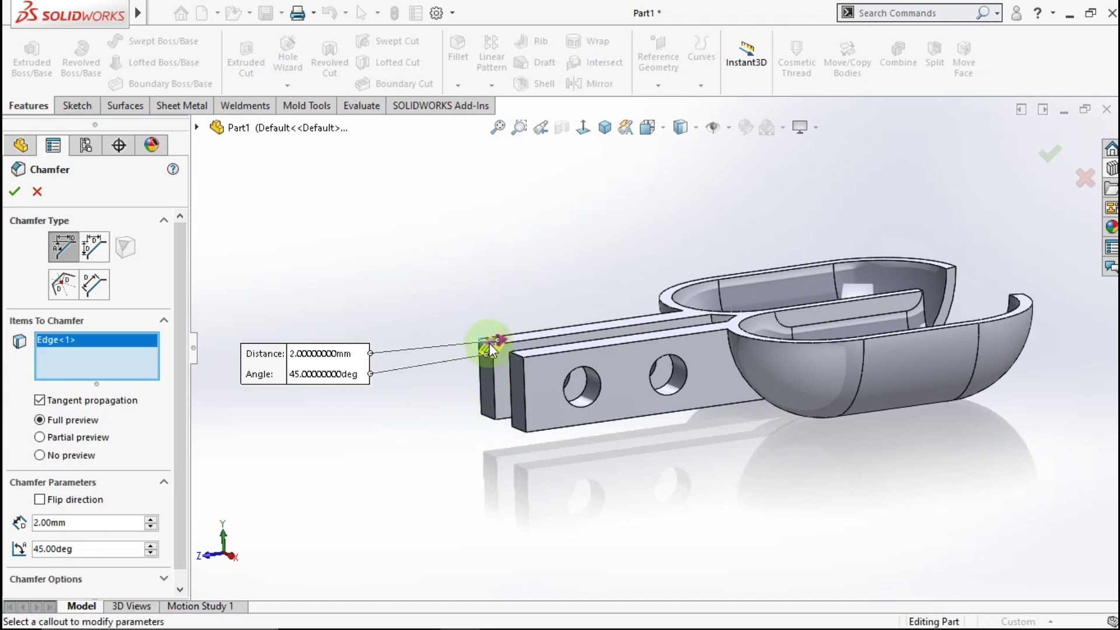
scroll(490, 408, down, 2)
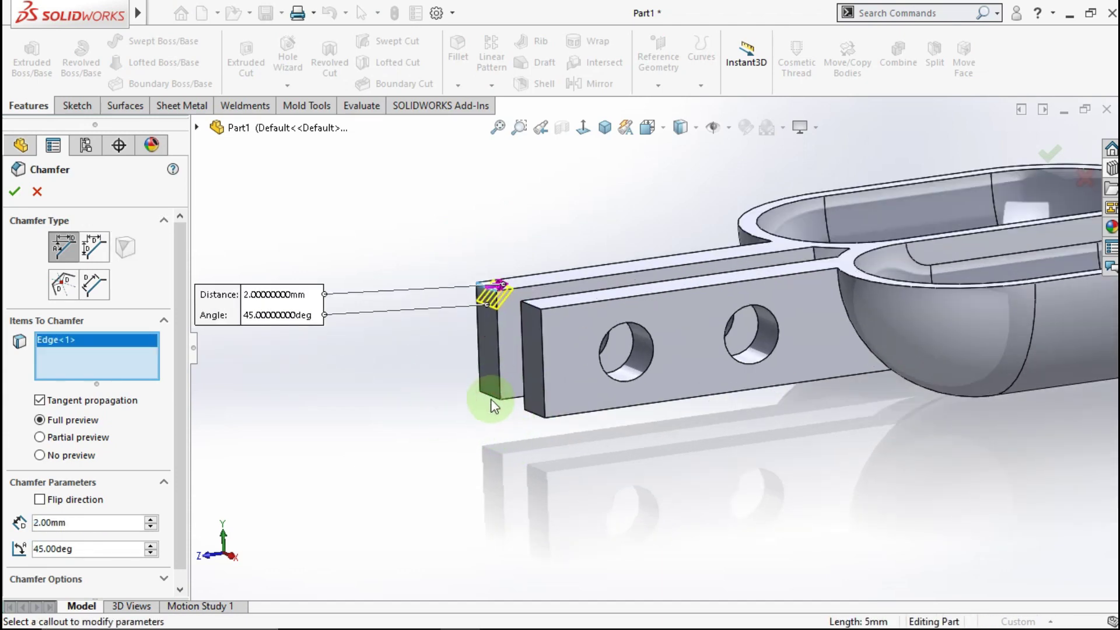
click(487, 392)
click(537, 314)
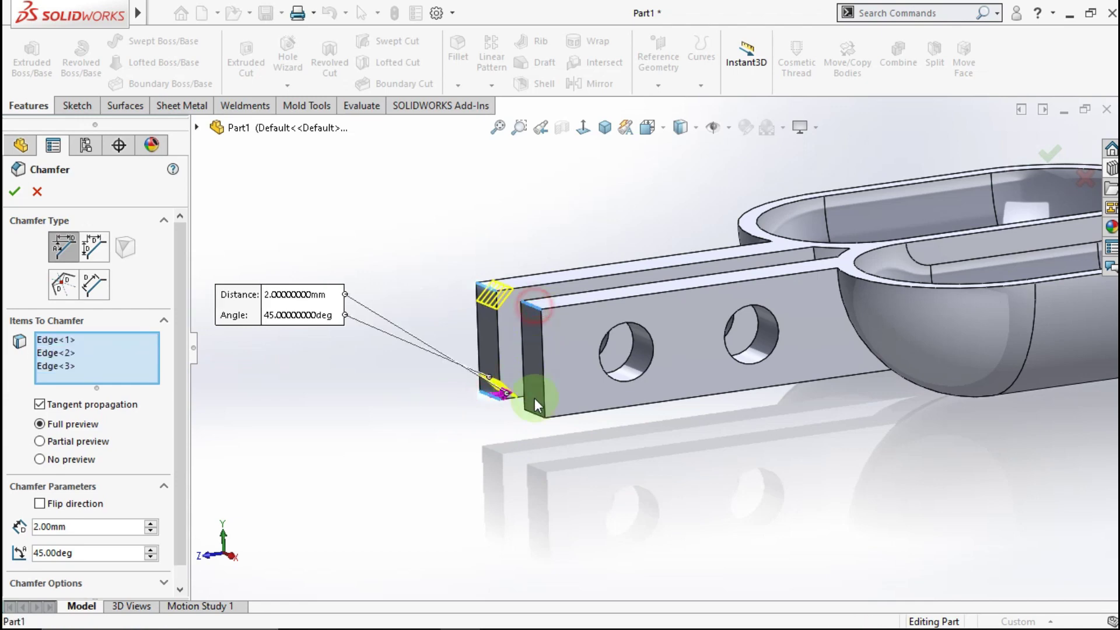
click(532, 409)
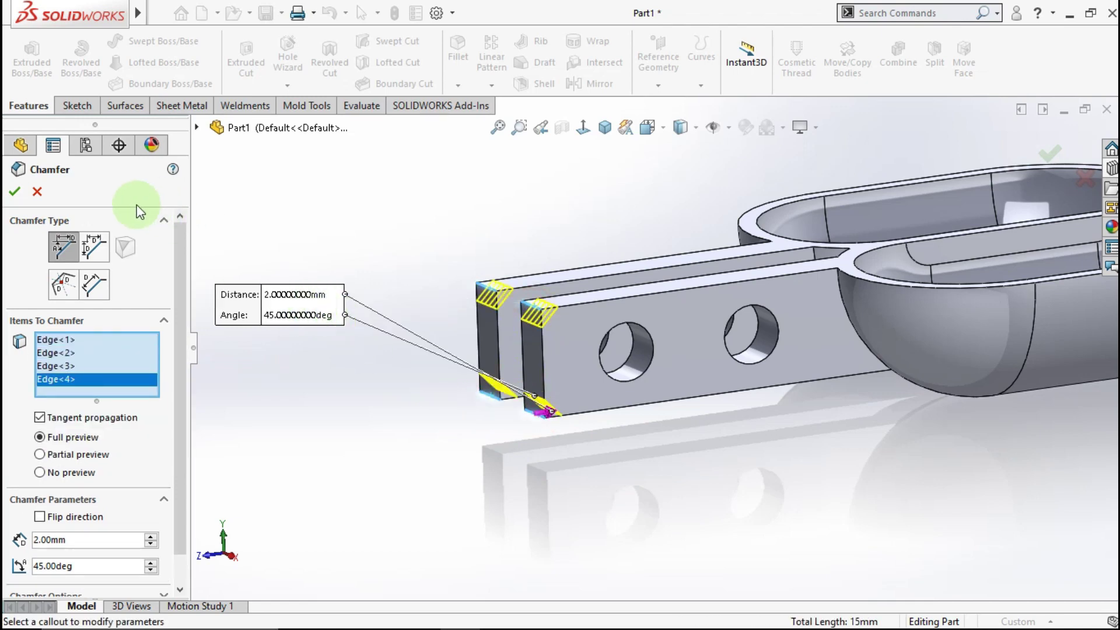
right_click(686, 322)
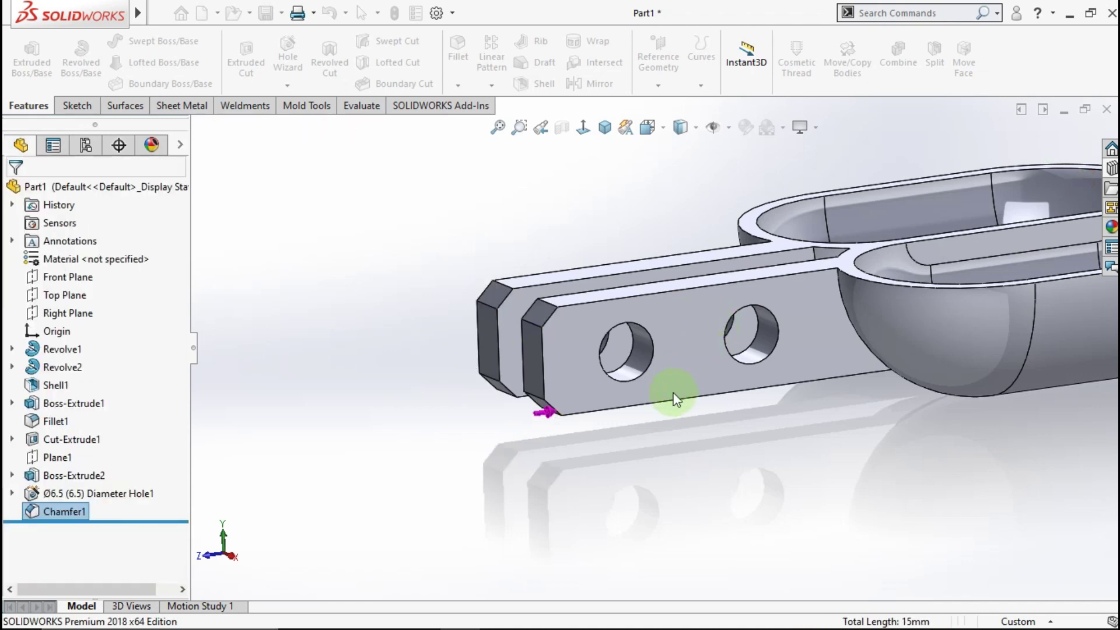
Step: Orbit and snap to isometric to look into both cups
click(686, 425)
scroll(726, 355, up, 3)
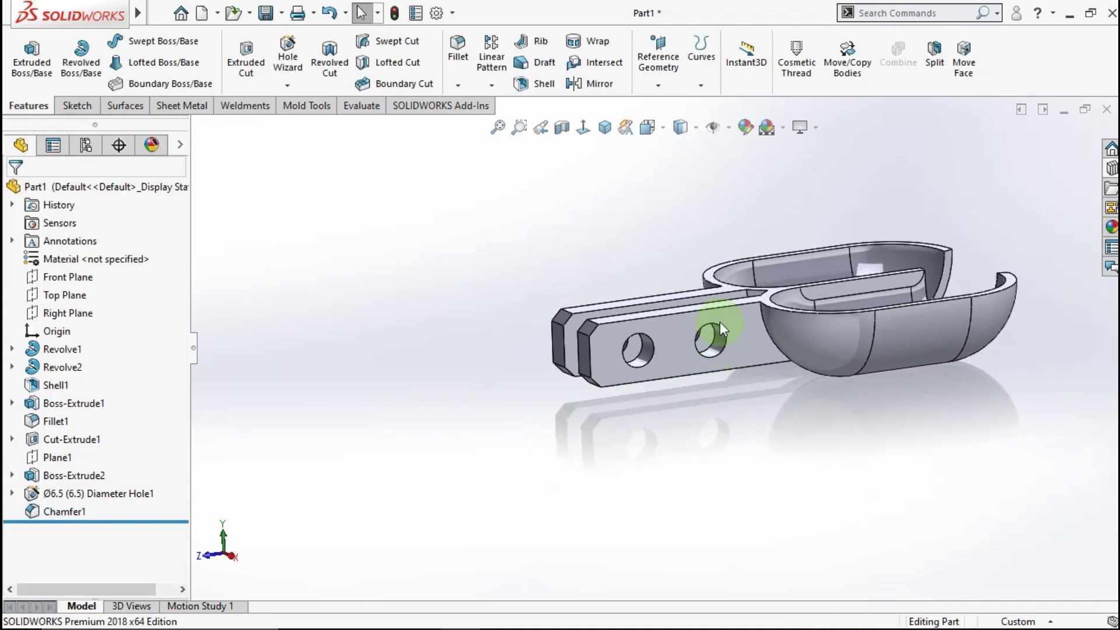
mouse_move(720, 321)
middle_down()
mouse_move(626, 431)
mouse_move(693, 292)
mouse_move(775, 412)
mouse_move(752, 380)
mouse_move(841, 335)
mouse_move(862, 392)
mouse_move(767, 382)
middle_up()
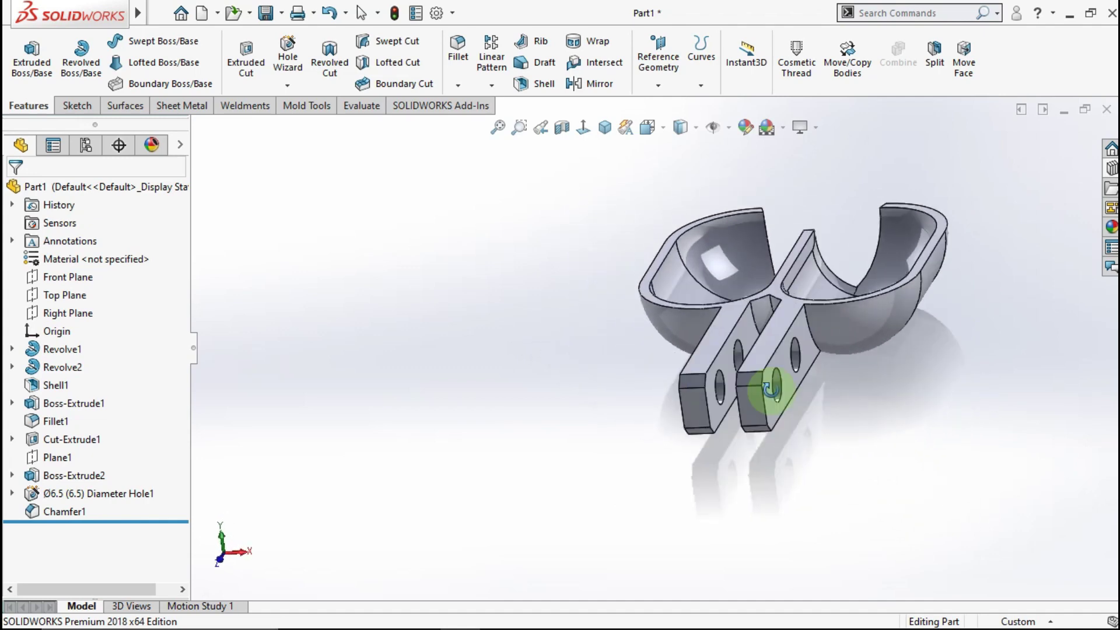
click(605, 127)
click(611, 127)
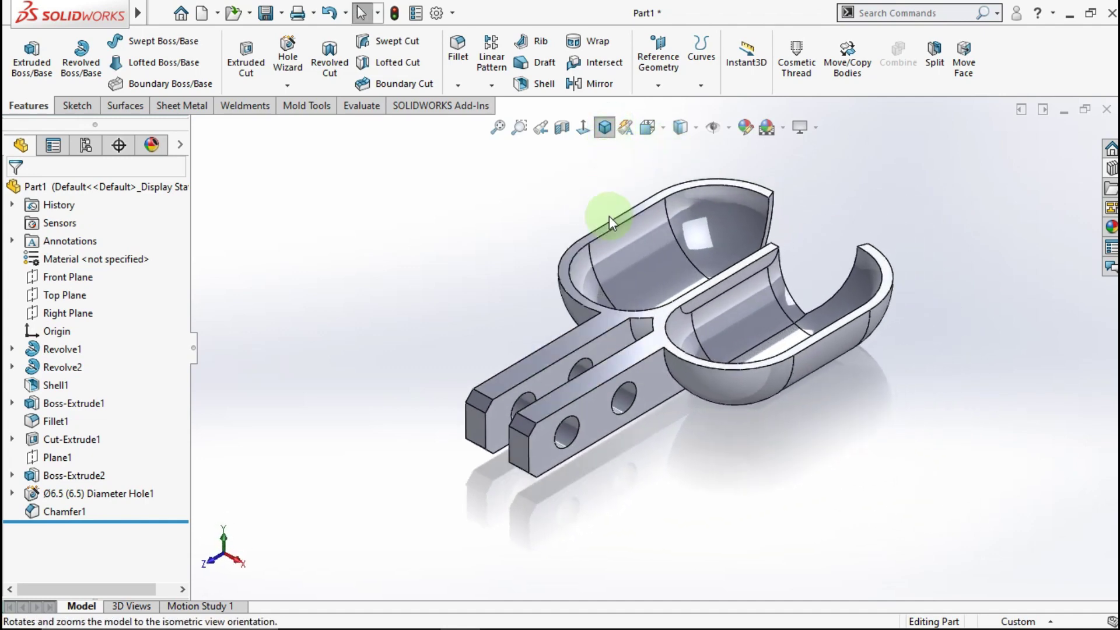
mouse_move(636, 222)
middle_down()
mouse_move(613, 381)
mouse_move(605, 312)
mouse_move(513, 253)
mouse_move(408, 270)
mouse_move(414, 302)
mouse_move(435, 268)
mouse_move(642, 228)
mouse_move(650, 270)
middle_up()
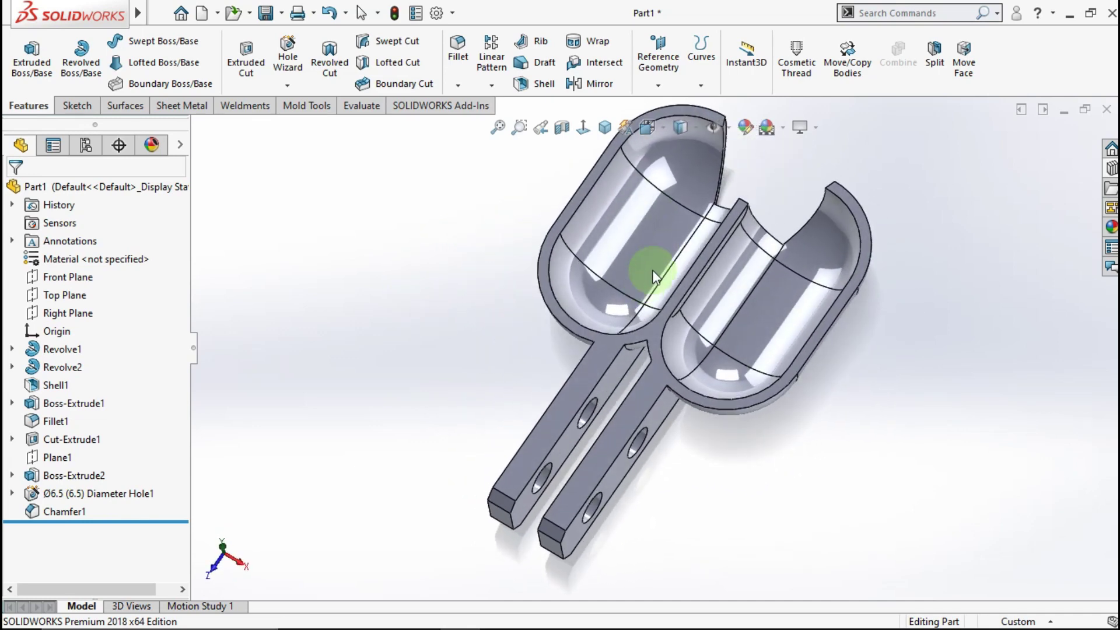
mouse_move(751, 187)
middle_down()
mouse_move(717, 230)
mouse_move(636, 169)
middle_up()
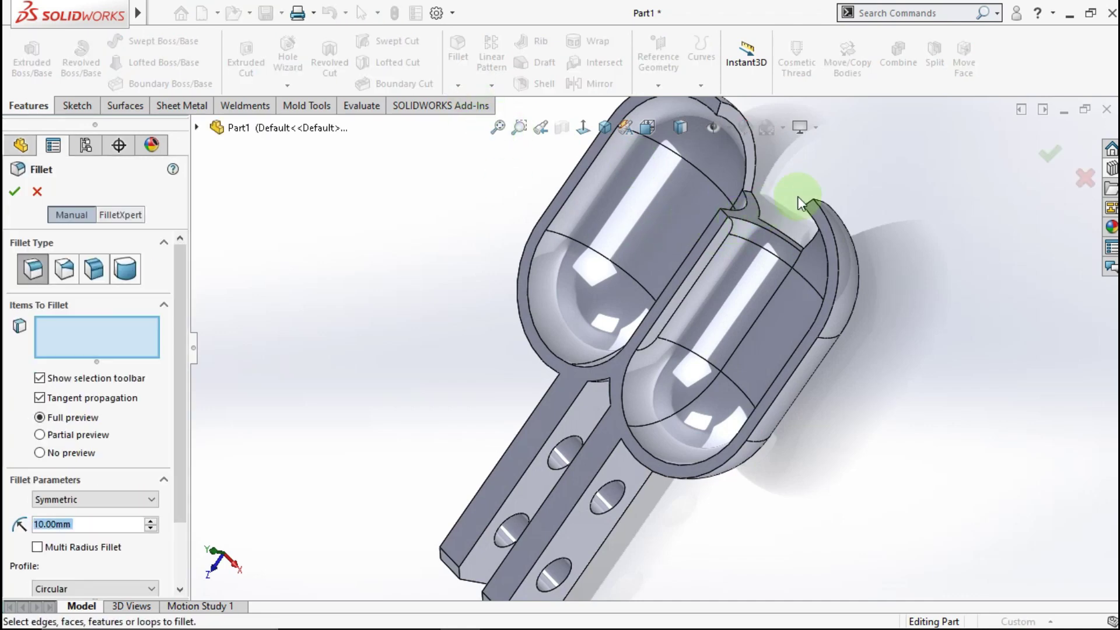
Step: Start a 2 mm fillet on three divider junction edges
click(830, 178)
scroll(741, 200, down, 2)
scroll(733, 222, down, 2)
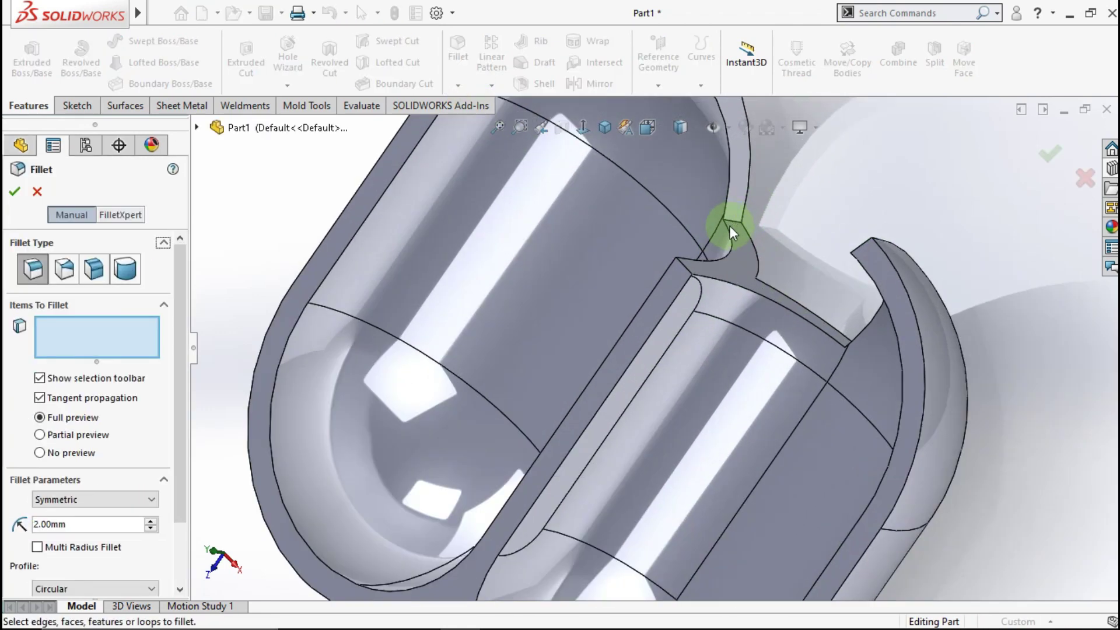
scroll(723, 231, down, 2)
click(722, 233)
mouse_move(745, 272)
middle_down()
mouse_move(780, 395)
mouse_move(895, 436)
middle_up()
click(893, 432)
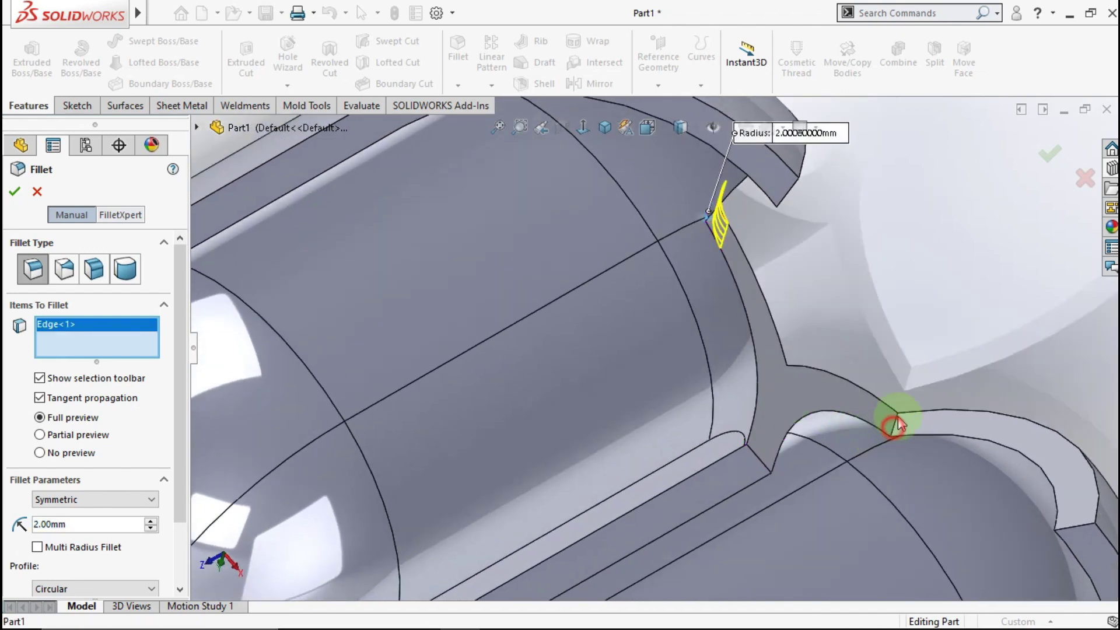
click(753, 455)
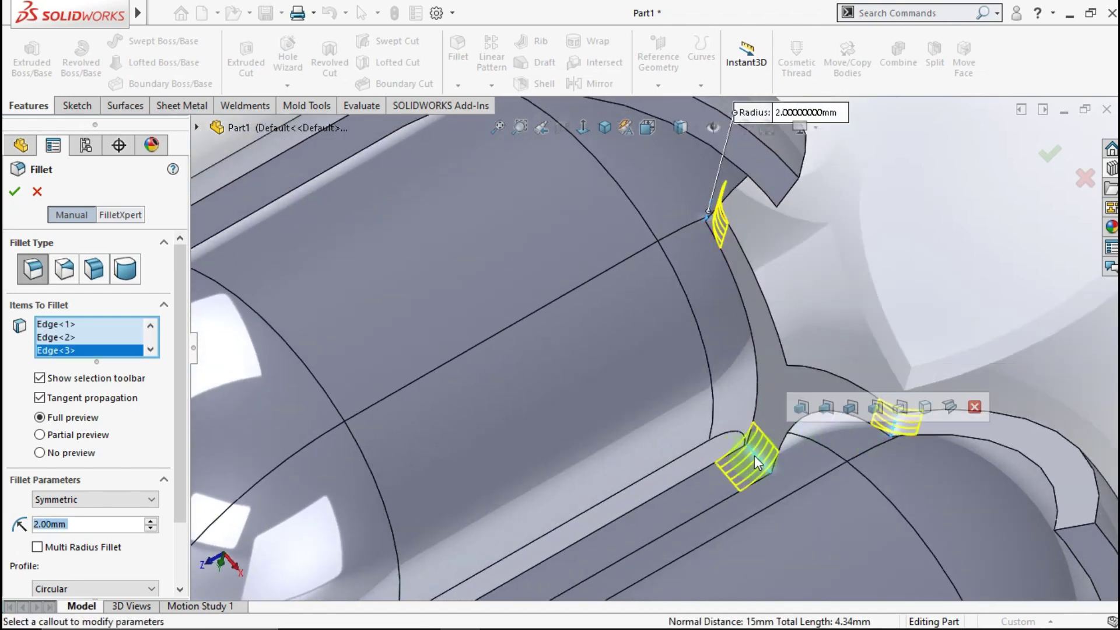
Step: Add the top and fifth junction edges and apply the 2 mm fillet
scroll(753, 455, up, 2)
scroll(735, 452, up, 3)
middle_drag(720, 449, 724, 233)
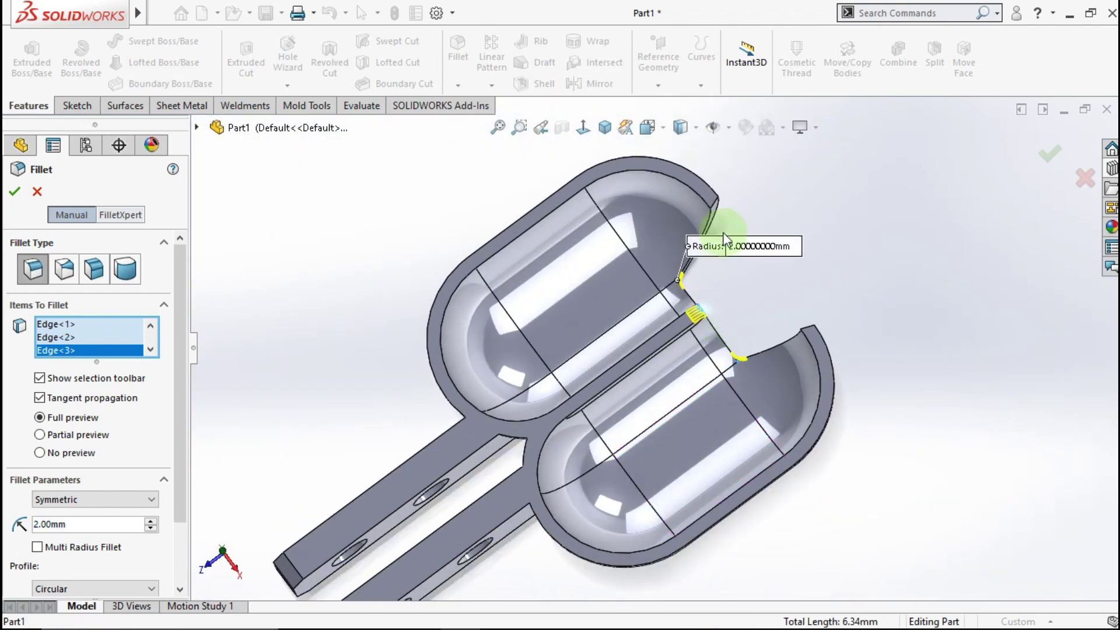
click(713, 205)
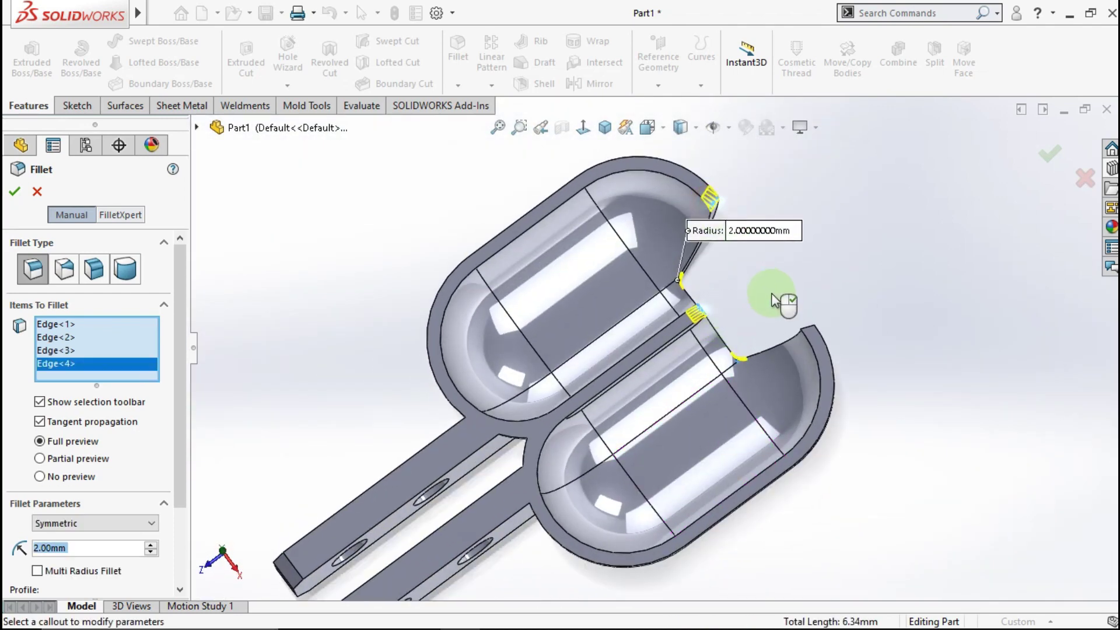
scroll(808, 345, down, 2)
click(815, 356)
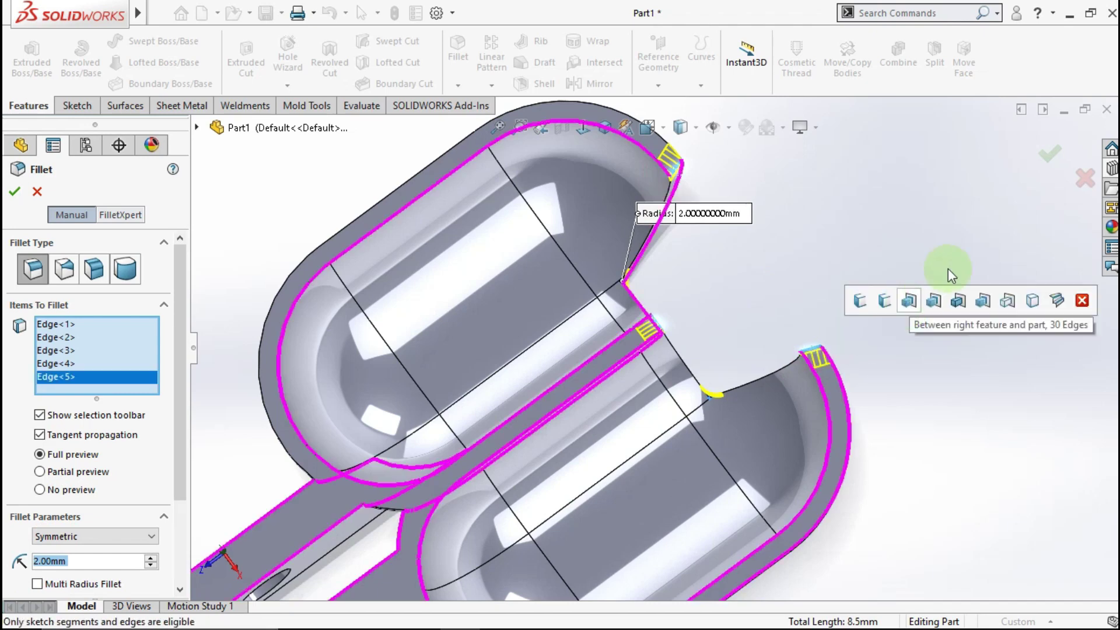
click(1049, 157)
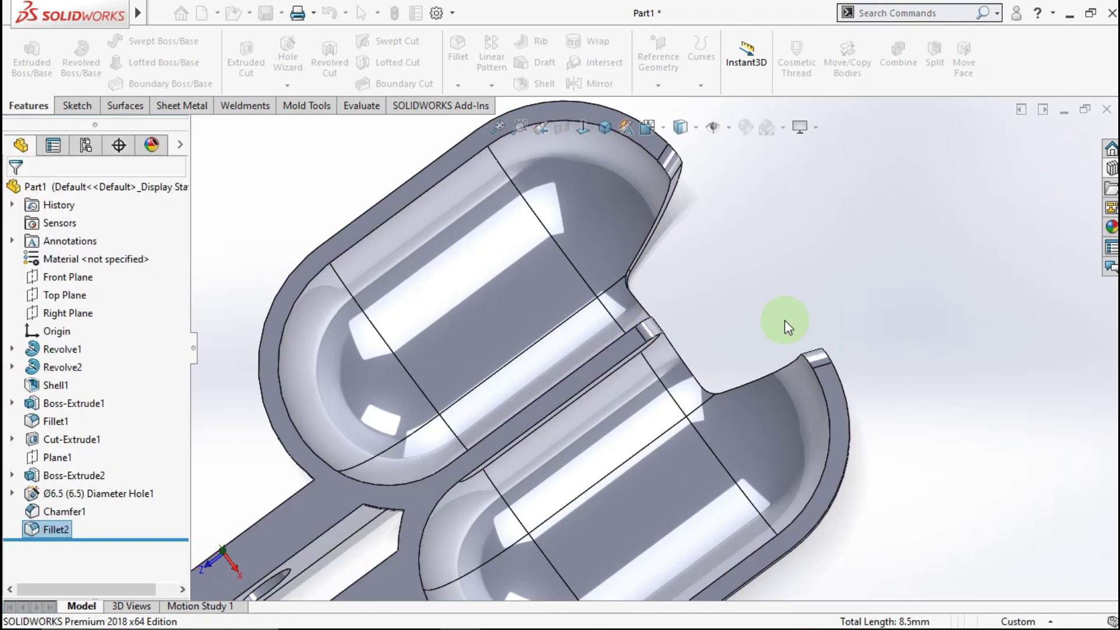
scroll(740, 370, up, 2)
Step: Show the holder in isometric view and assign it AISI 1015 Steel, Cold Drawn (SS) material
scroll(685, 340, up, 1)
mouse_move(684, 340)
middle_down()
mouse_move(688, 295)
mouse_move(733, 325)
middle_up()
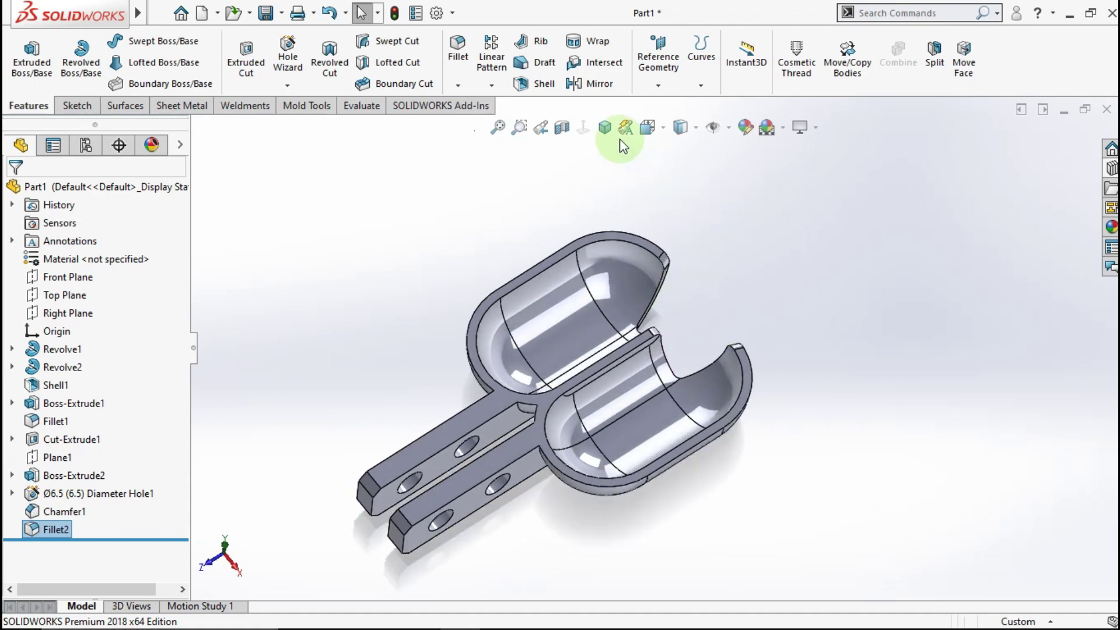
click(608, 127)
click(868, 220)
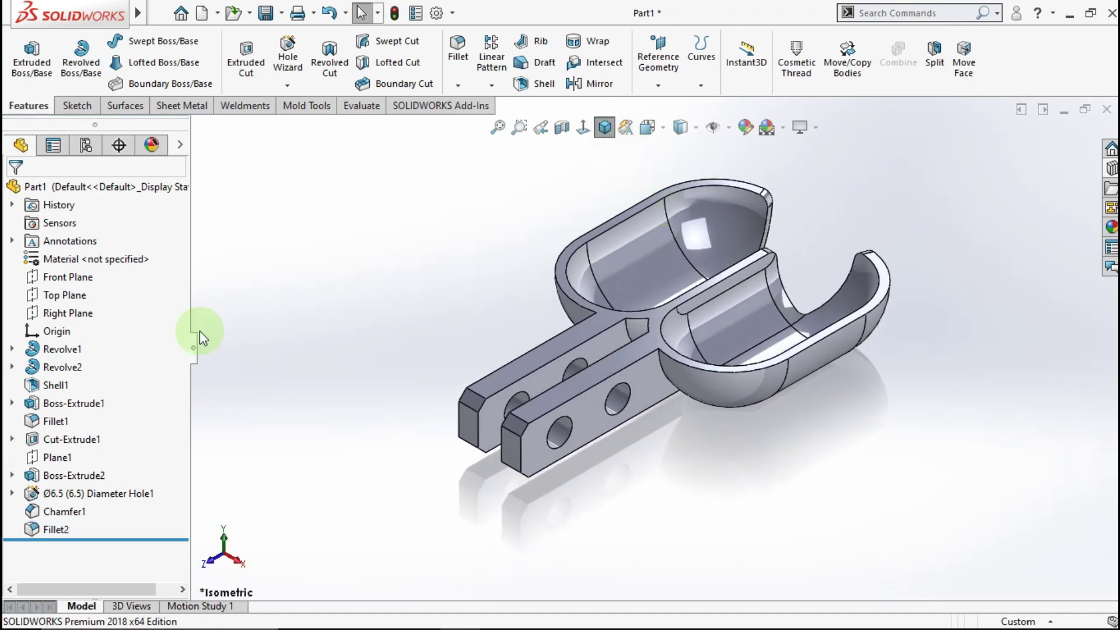
right_click(111, 262)
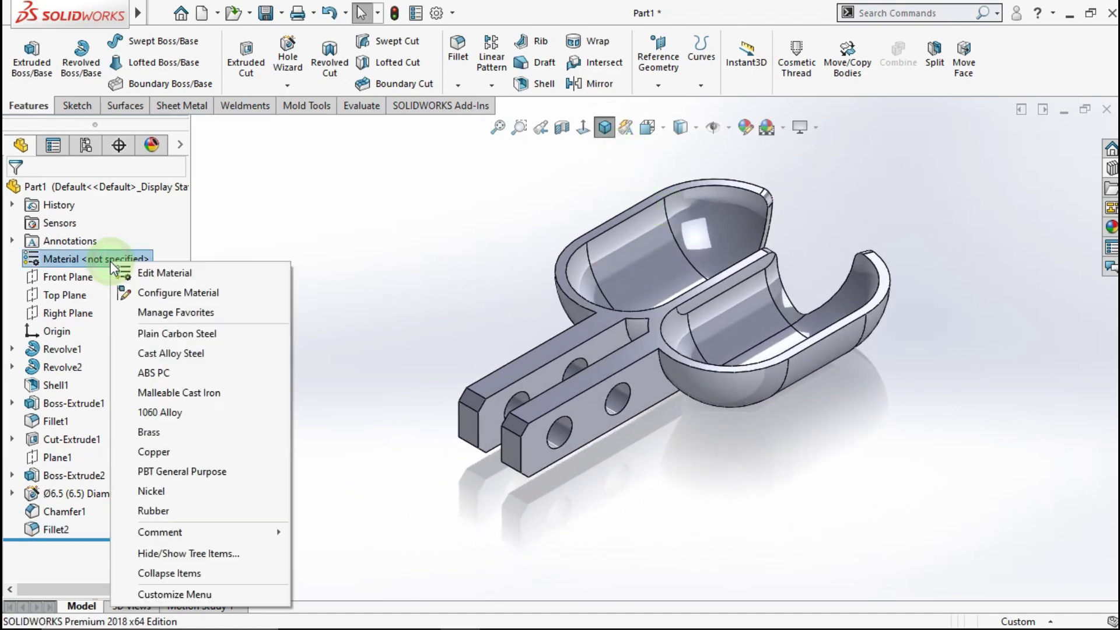
click(132, 273)
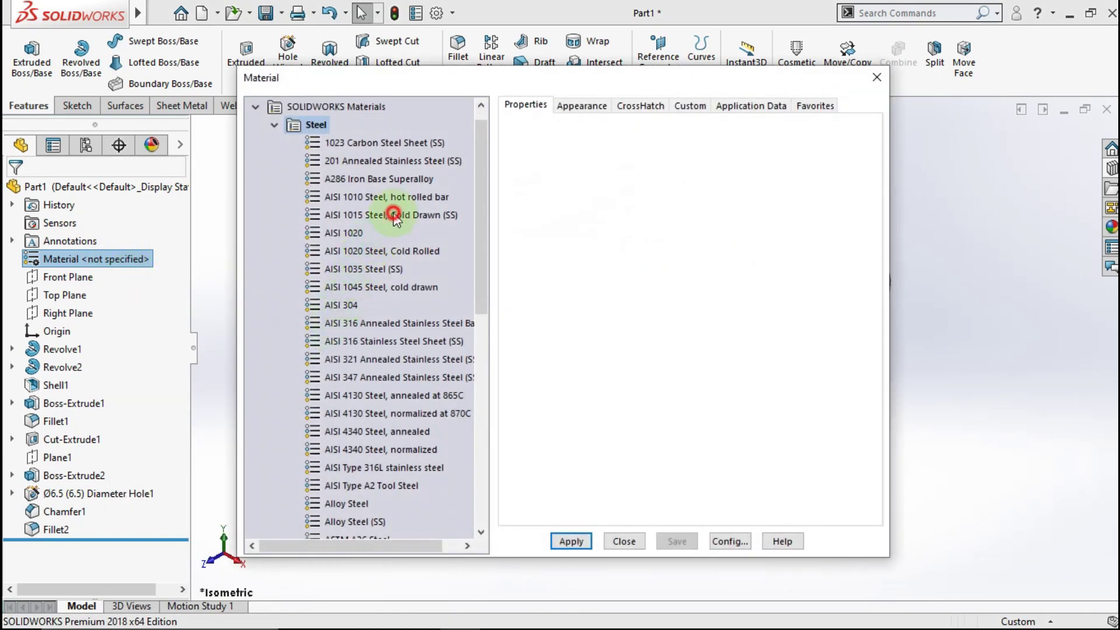
click(394, 216)
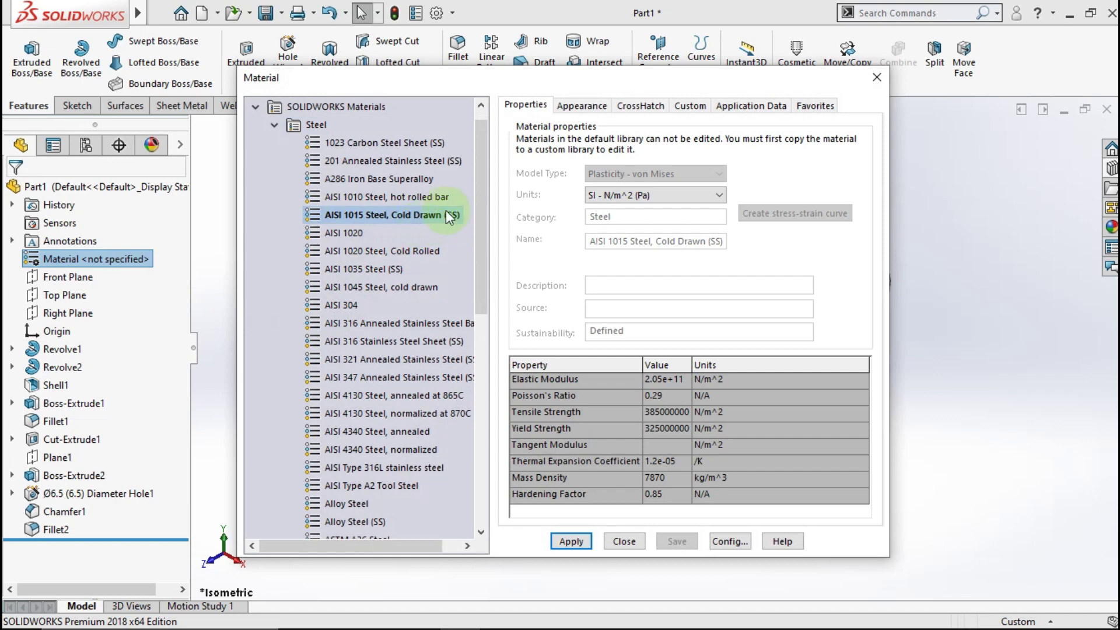
click(569, 542)
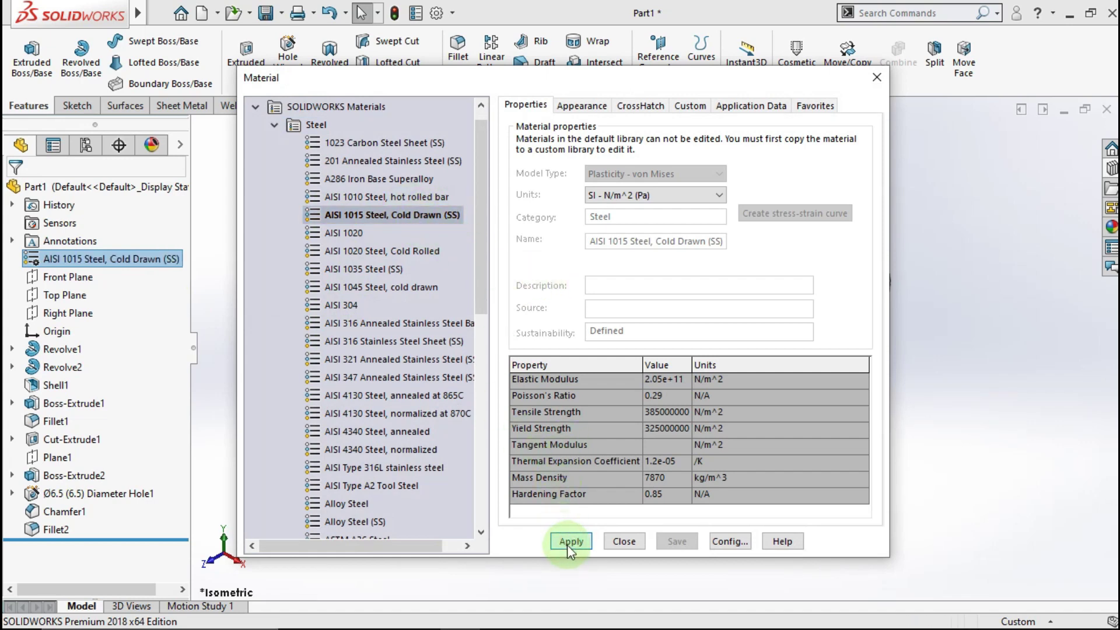
click(616, 546)
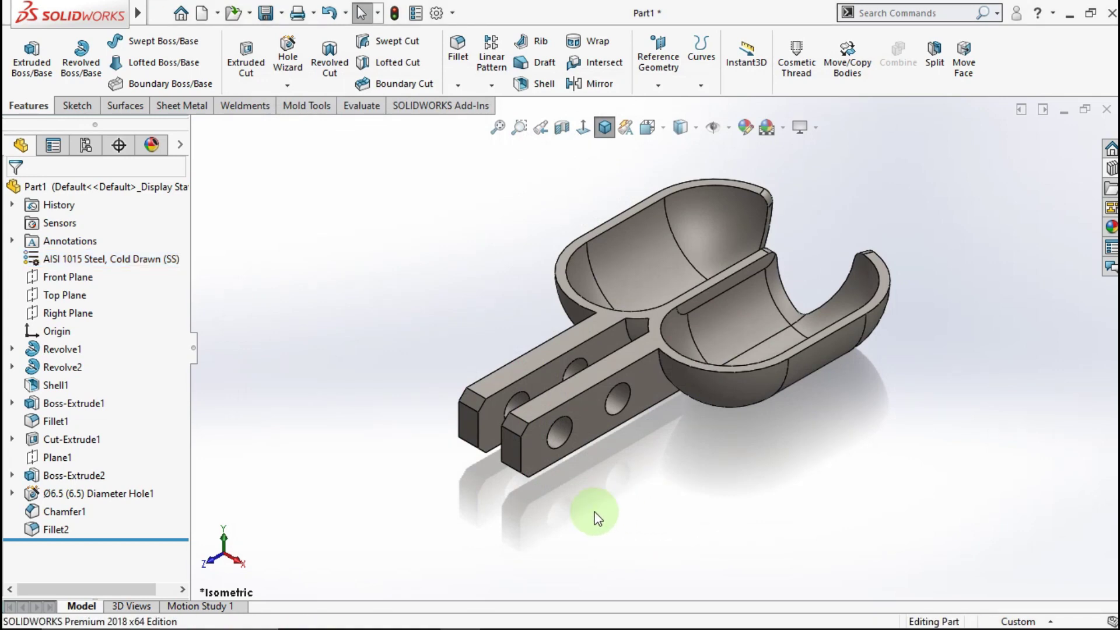
Step: Begin a sketch on the Right Plane of the new part
click(393, 476)
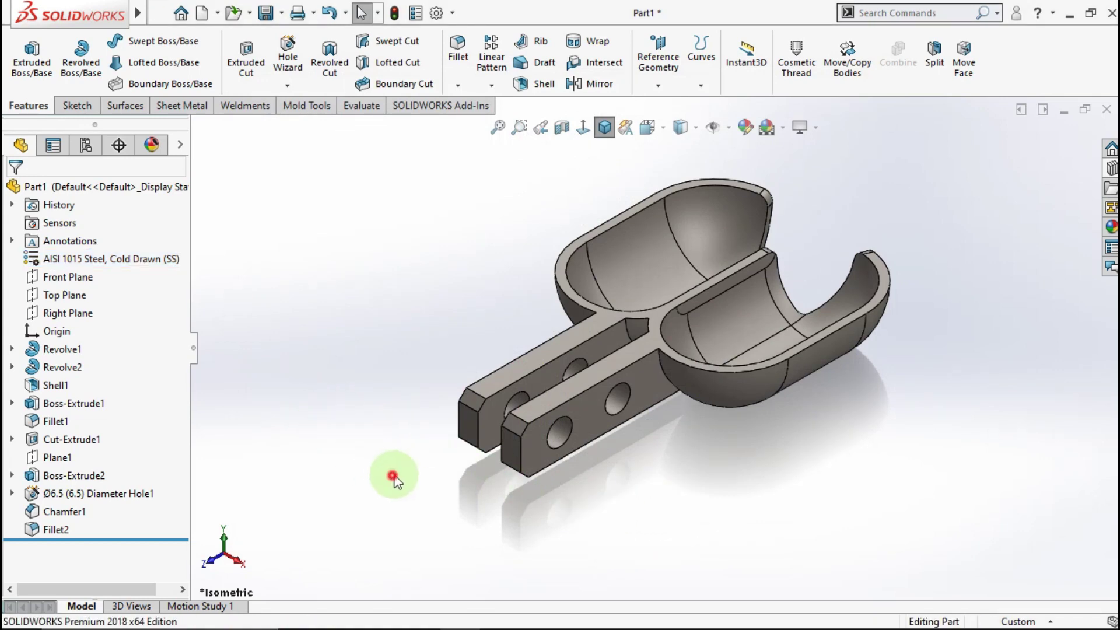
drag(251, 233, 362, 483)
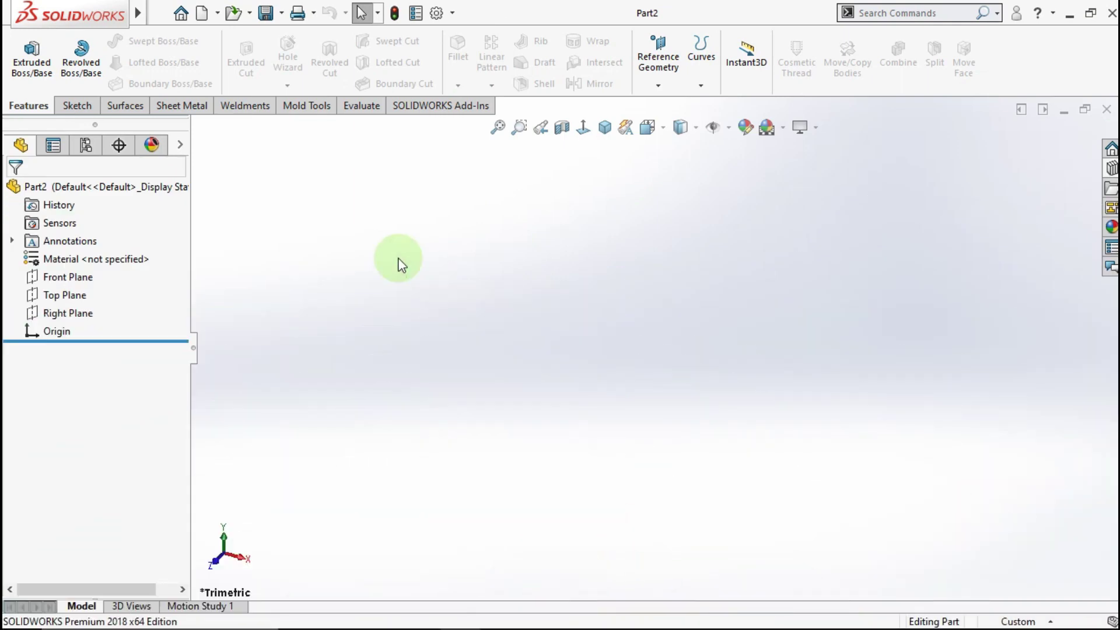
drag(400, 258, 570, 497)
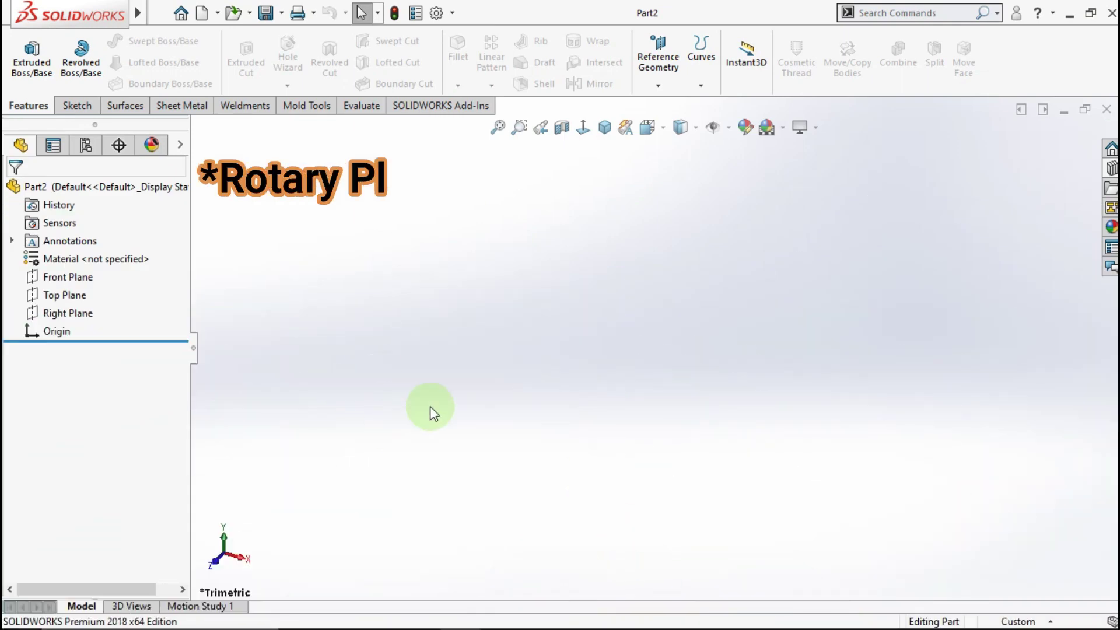
click(72, 313)
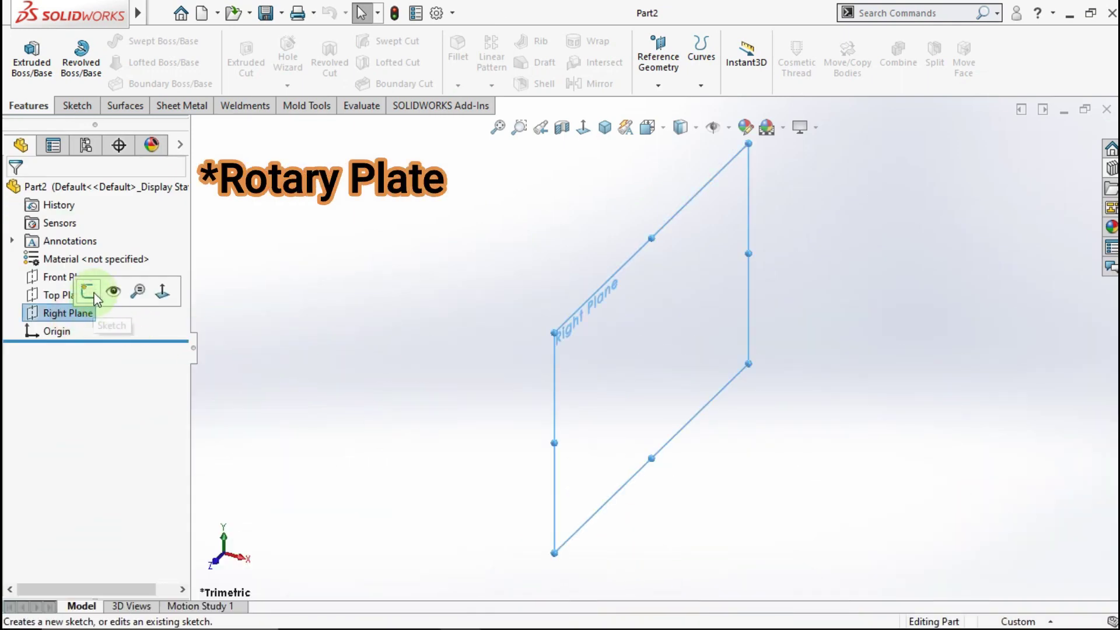
click(92, 294)
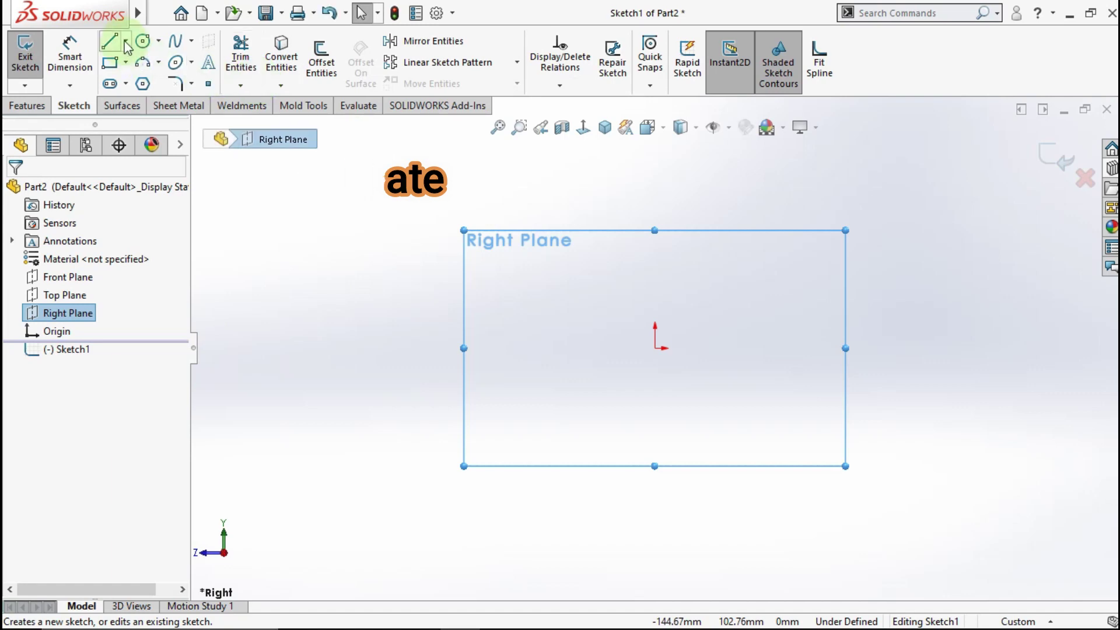
Step: Draw a circle centred on the origin and dimension its diameter to 150 mm
click(142, 41)
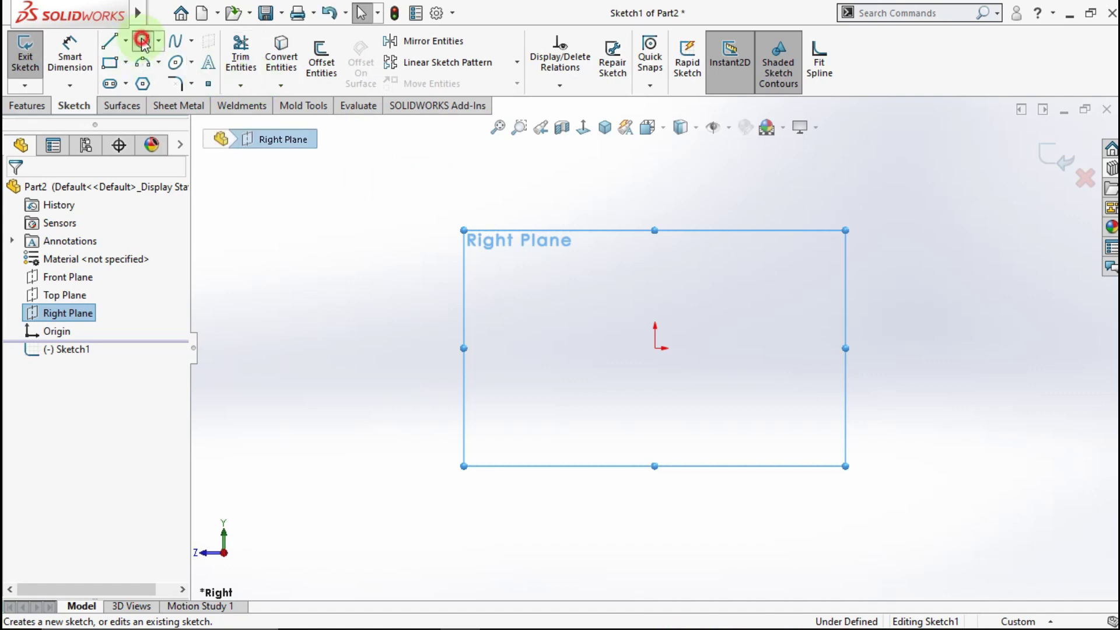
click(656, 348)
click(750, 202)
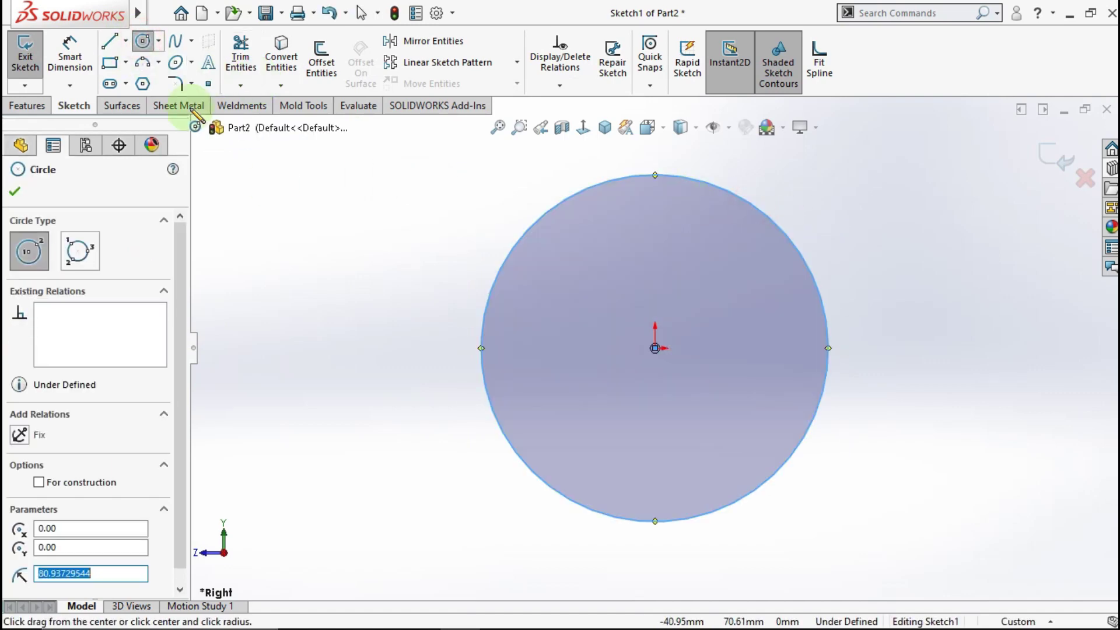
click(62, 56)
click(766, 215)
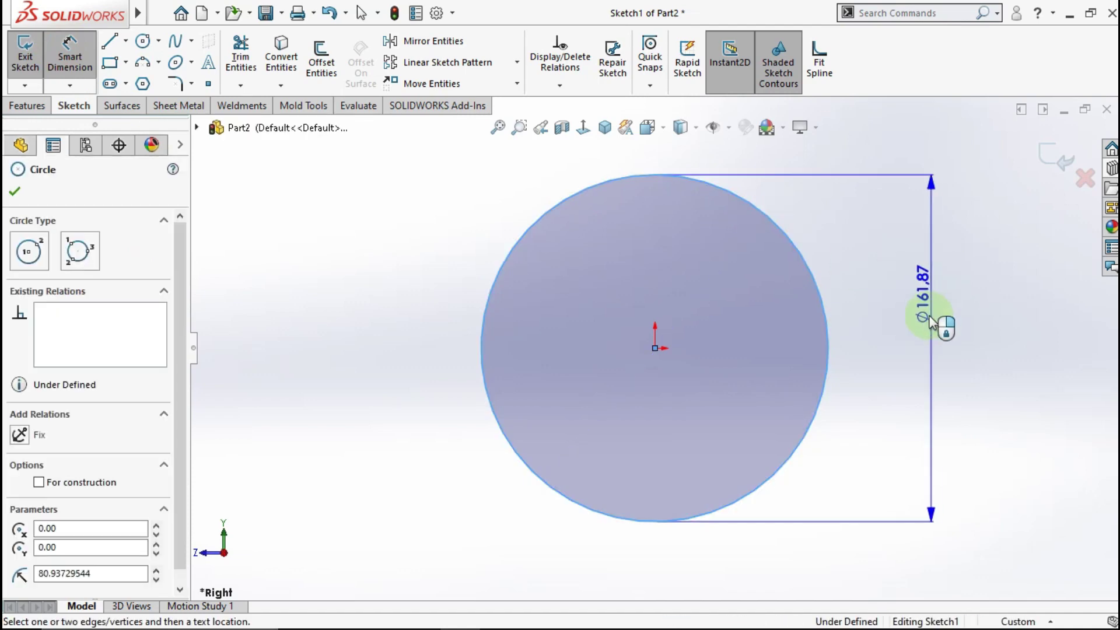
click(940, 352)
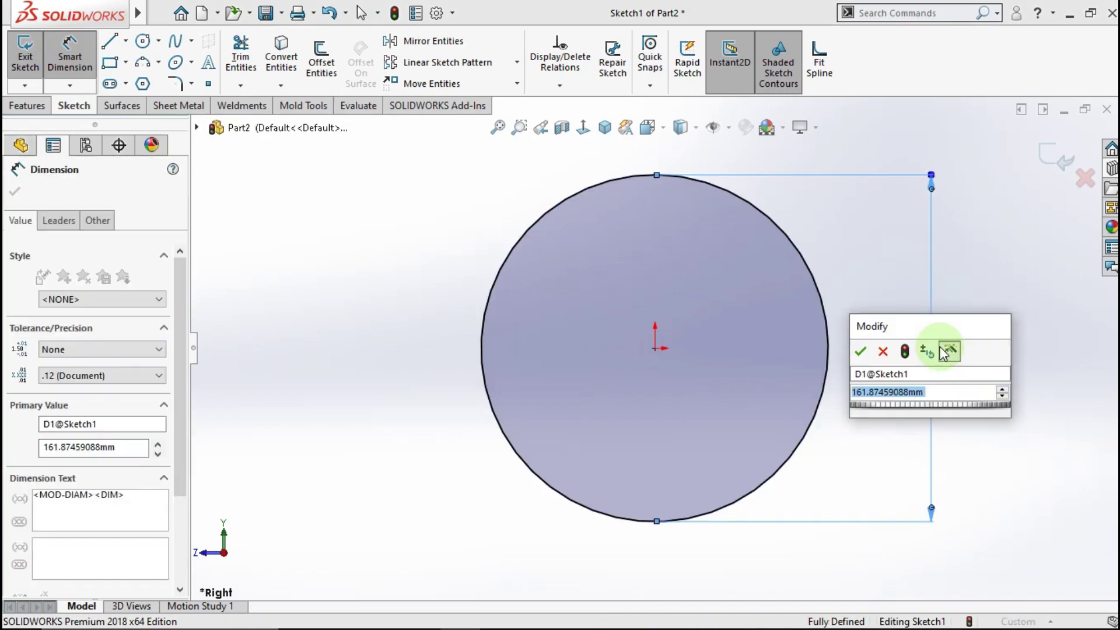
text(150)
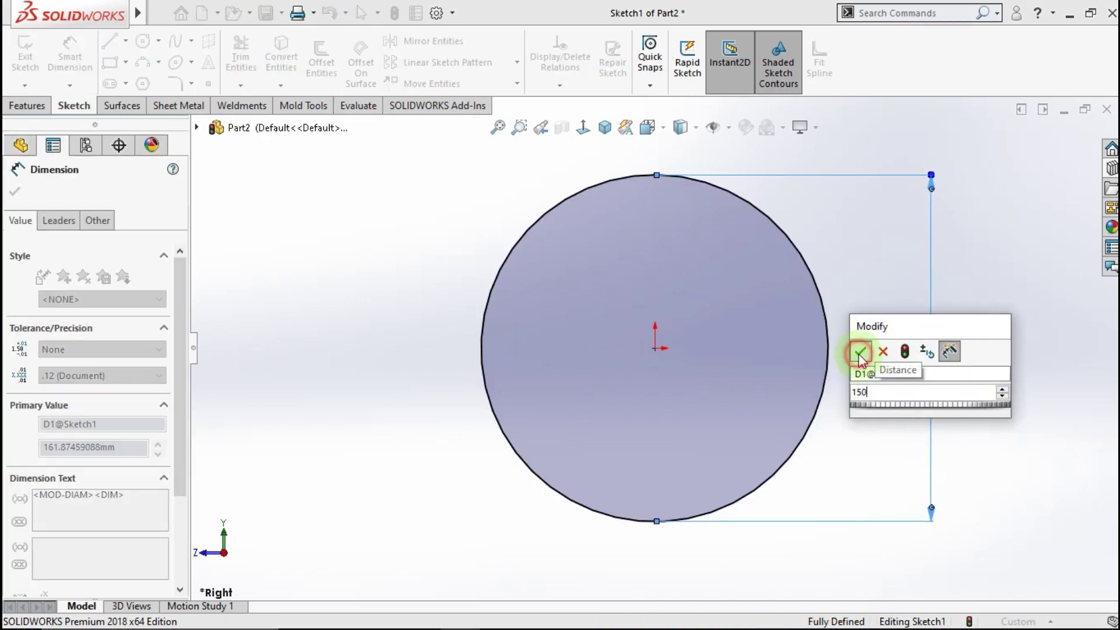
click(860, 352)
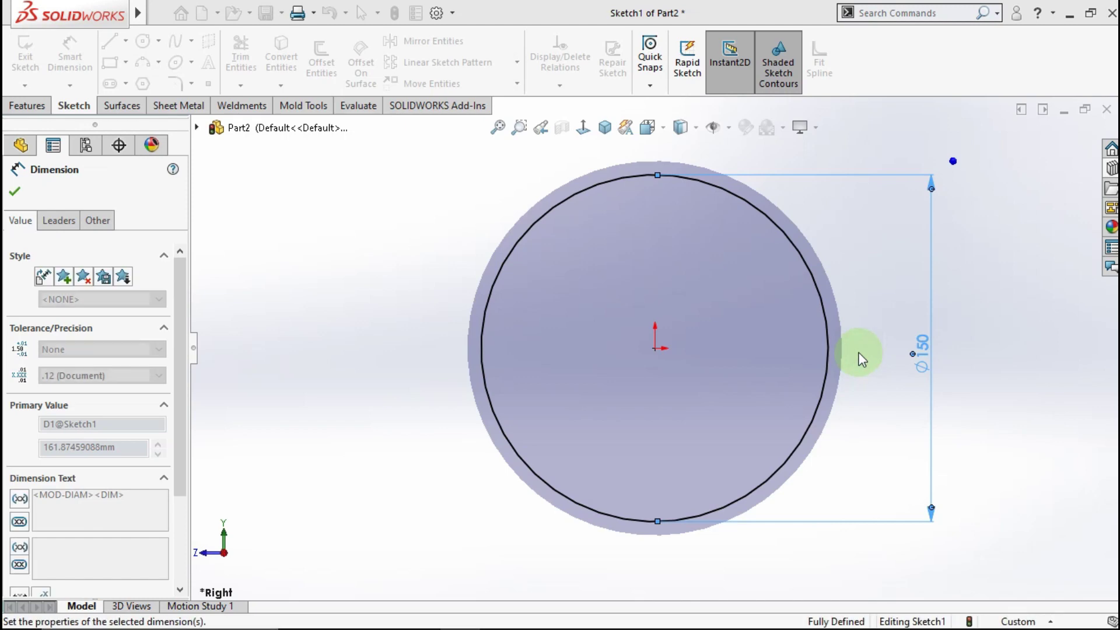
Step: Extrude the Ø150 circle 6 mm into a solid disc
click(30, 106)
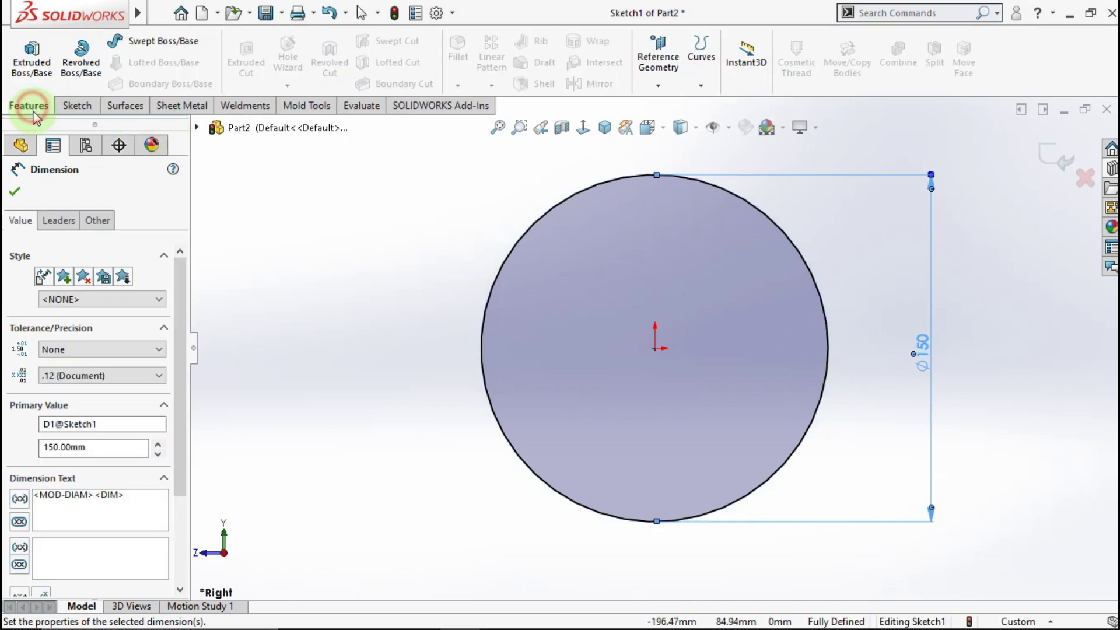
click(26, 62)
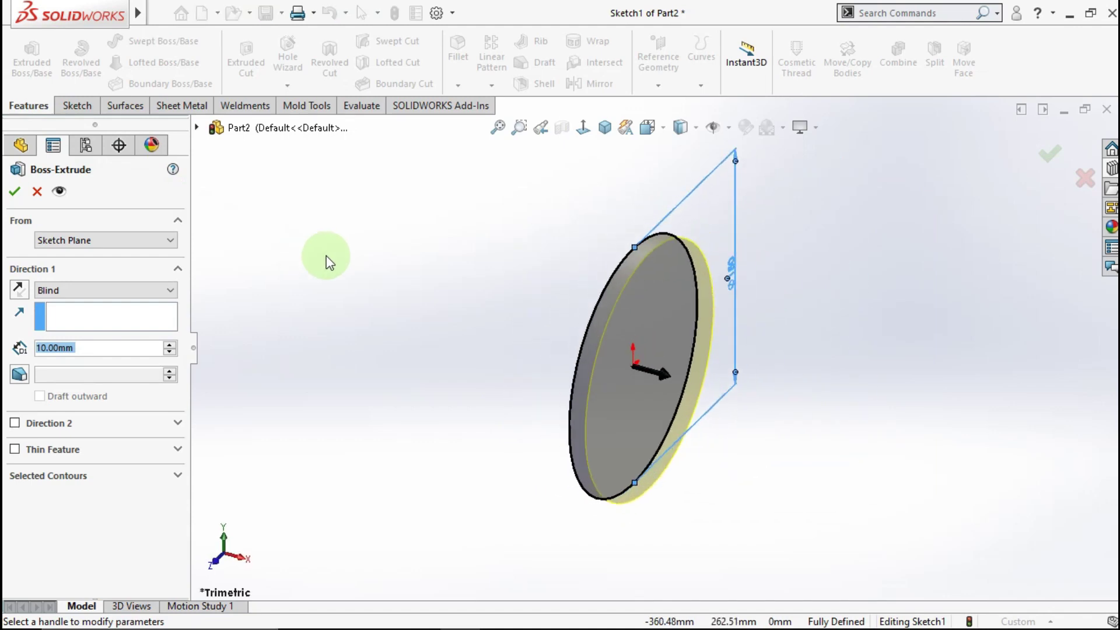
text(6)
click(327, 252)
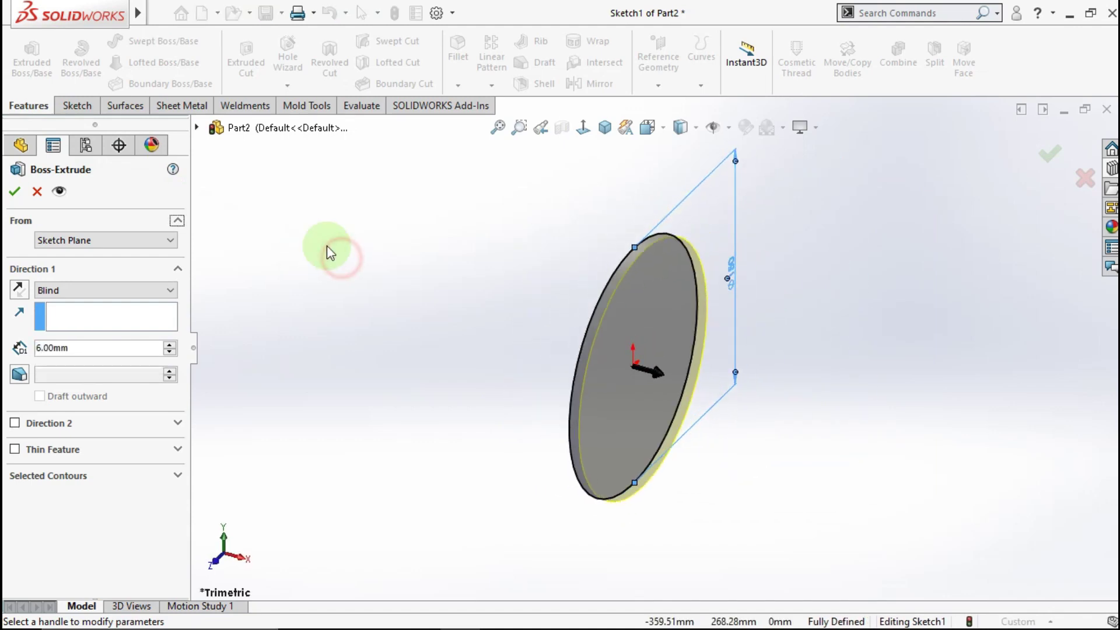
click(14, 191)
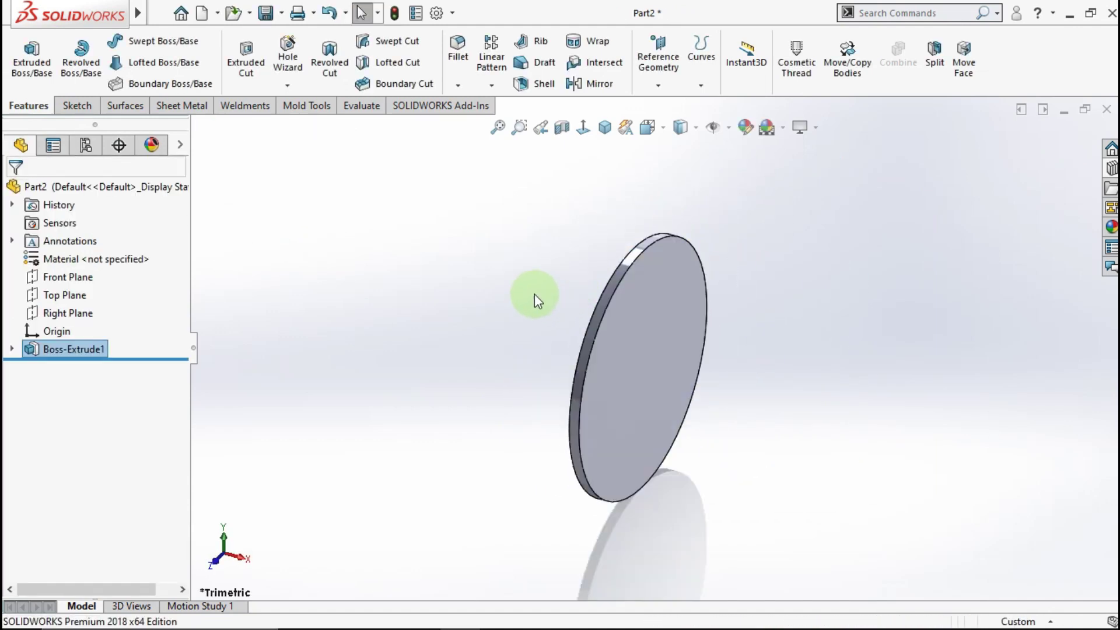
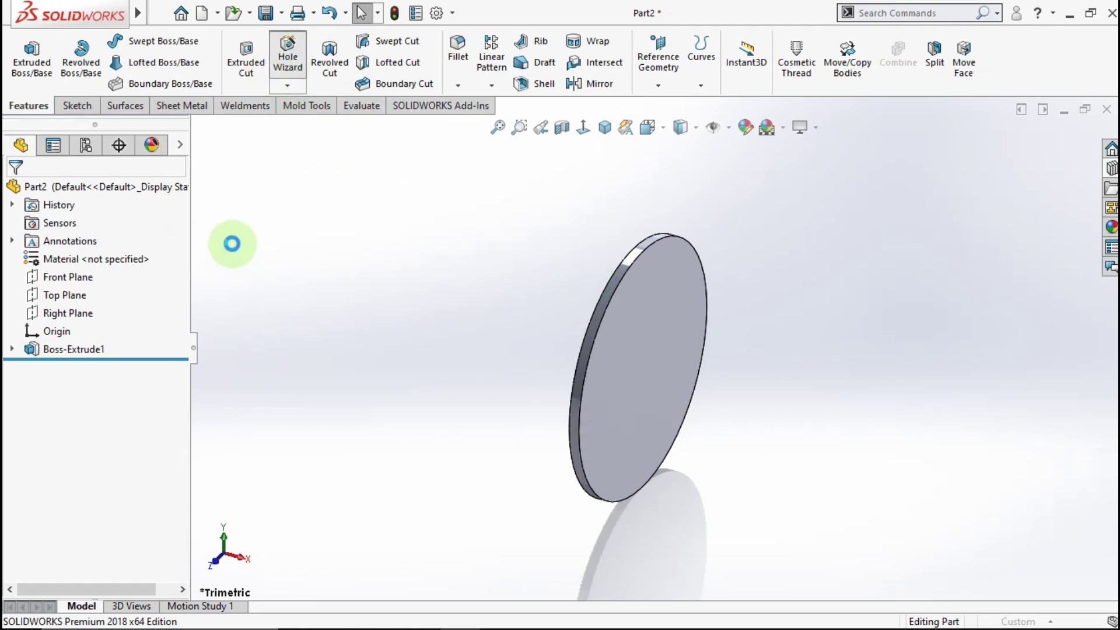
Step: Place two Ø6.5 hole points on the disc's front face, viewed face-on
mouse_move(186, 360)
mouse_down()
mouse_move(183, 431)
mouse_move(186, 344)
mouse_up()
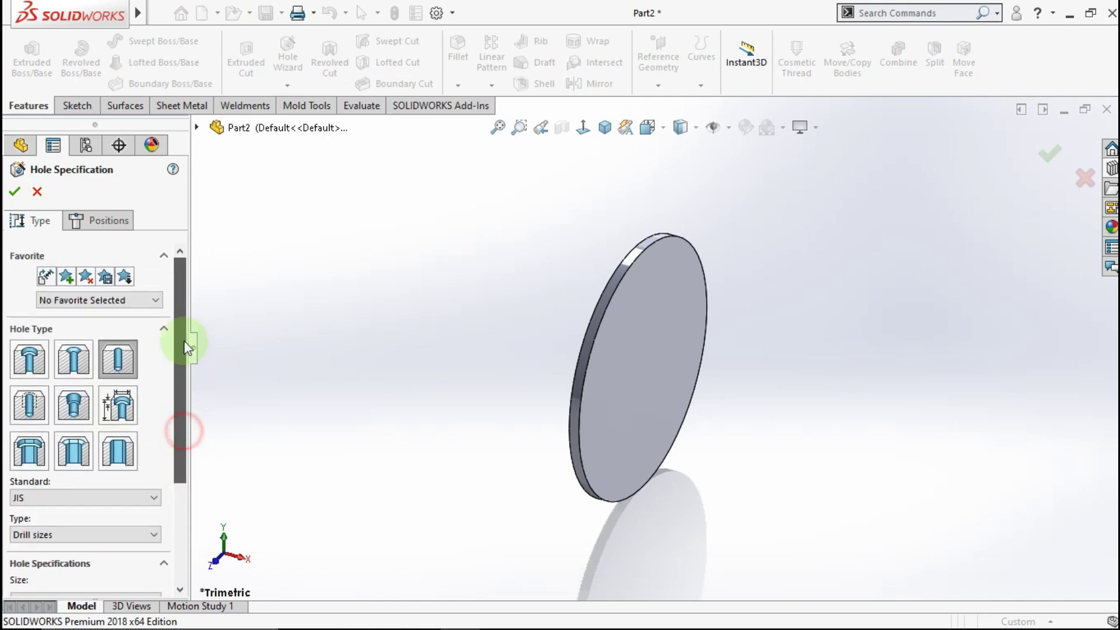
click(106, 234)
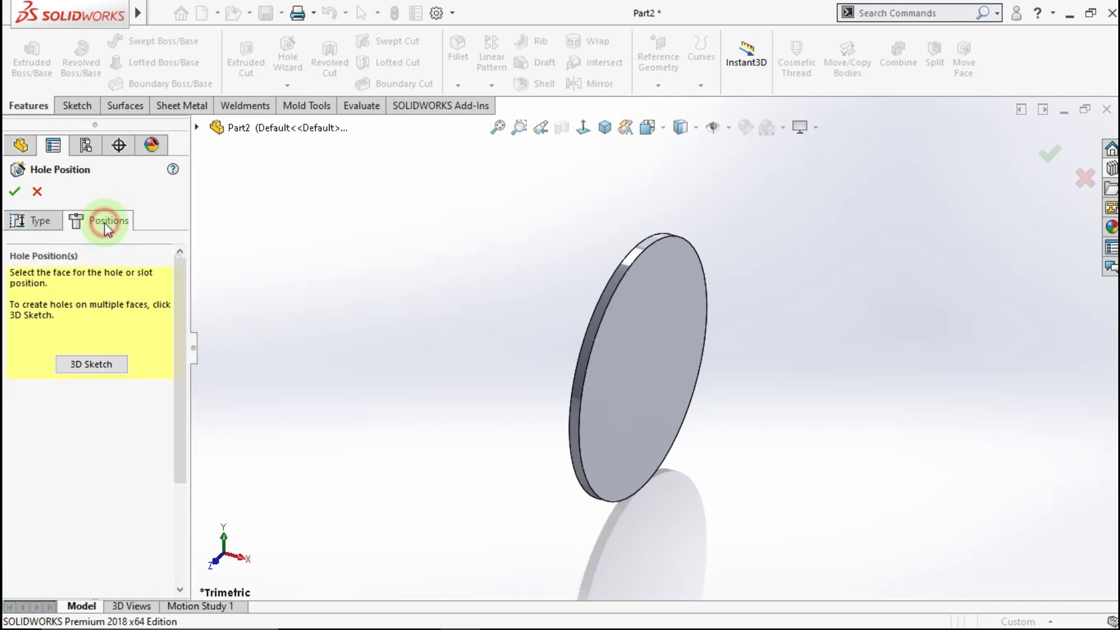
click(653, 337)
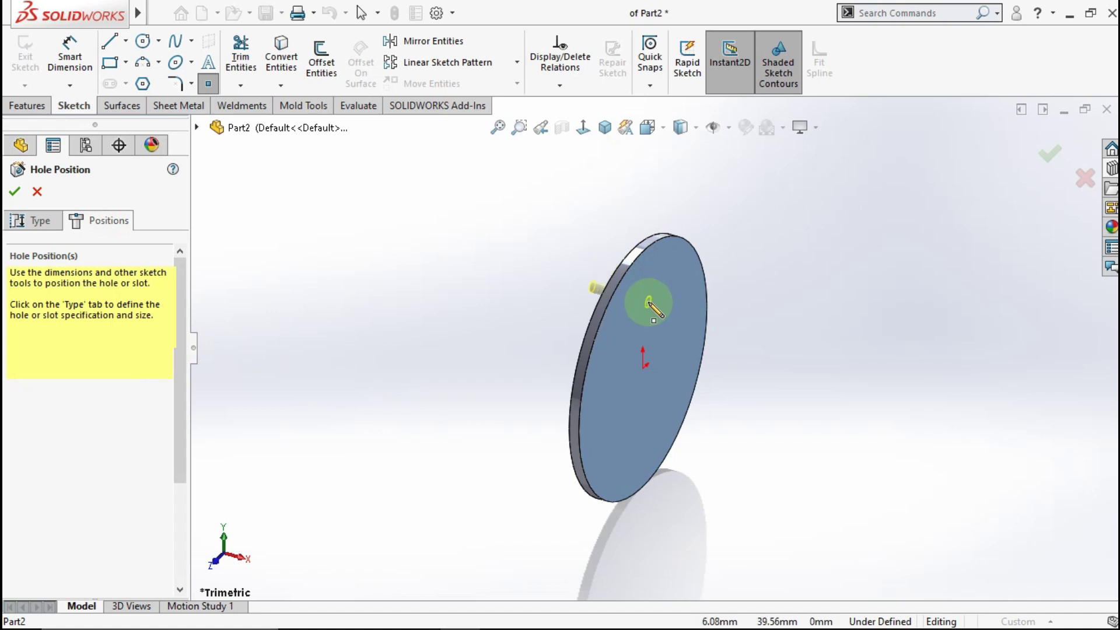
click(584, 127)
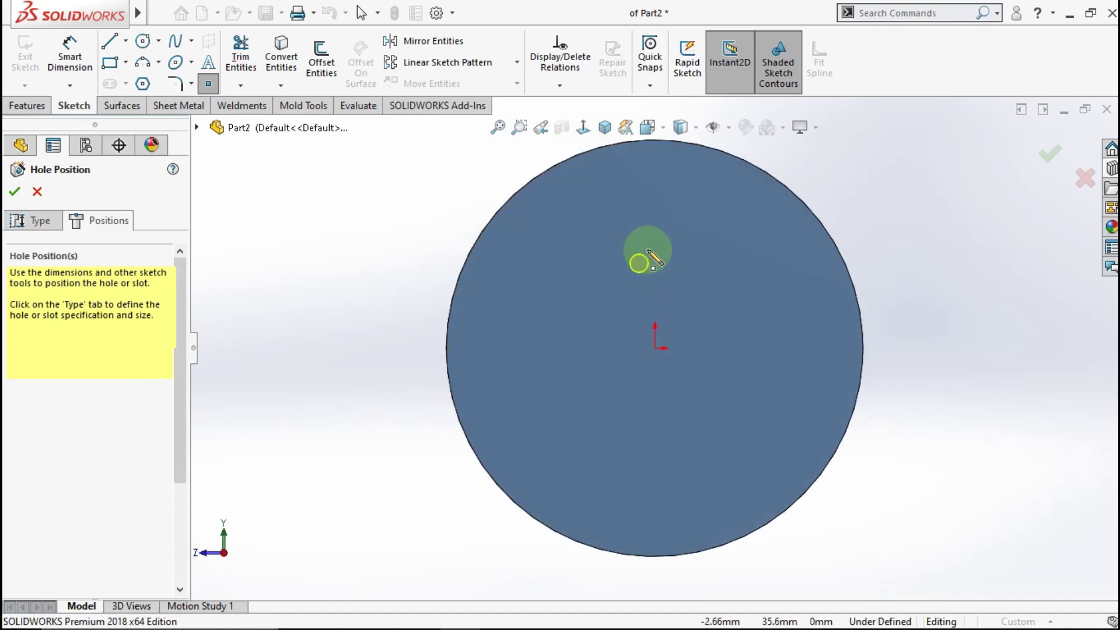
click(655, 243)
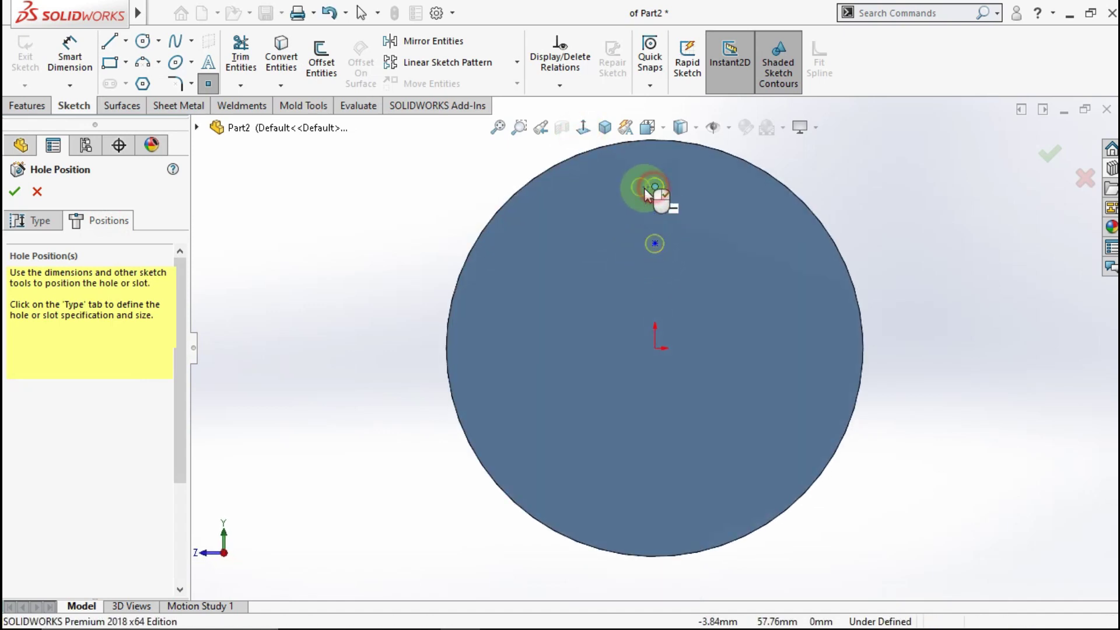
Step: Dimension the hole points 50 mm from the disc centre and 15 mm apart
click(90, 58)
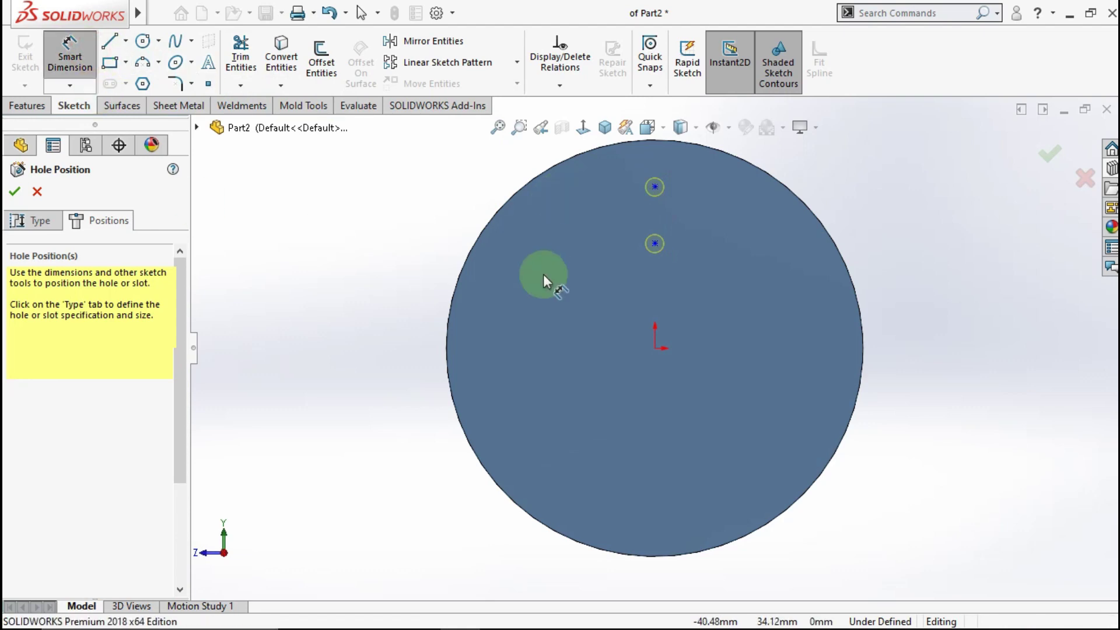
click(644, 255)
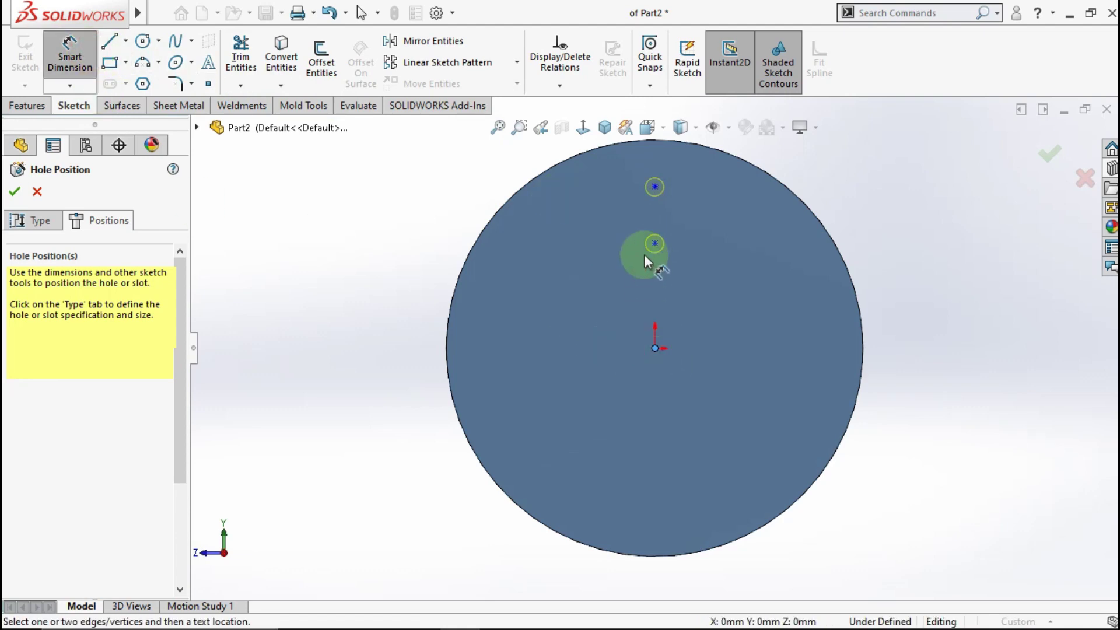
click(344, 290)
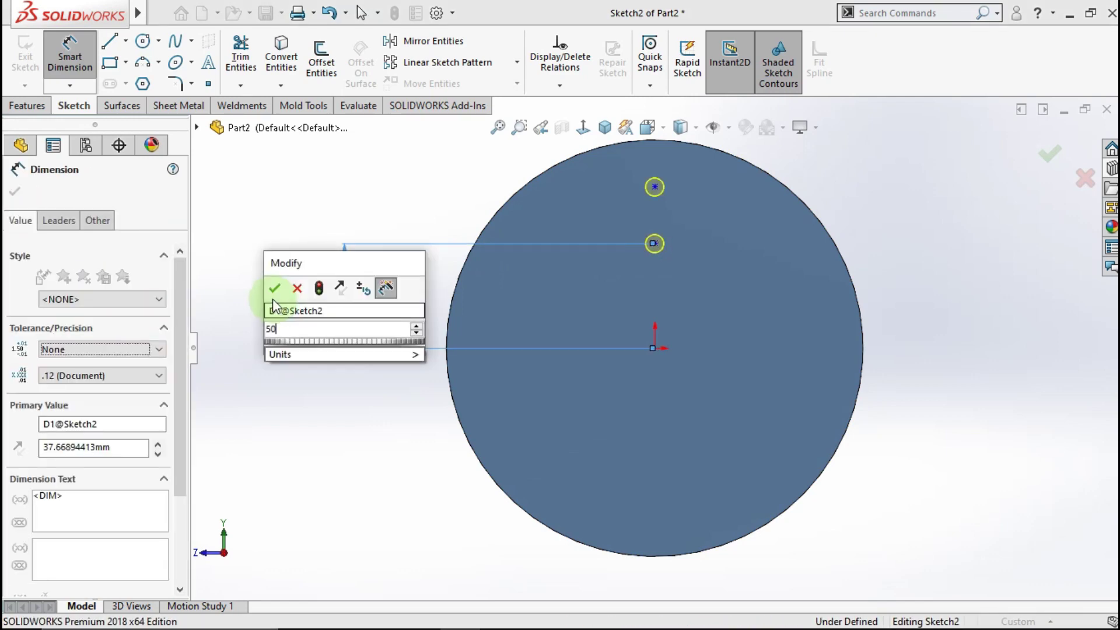
click(270, 287)
click(479, 238)
click(449, 208)
click(656, 233)
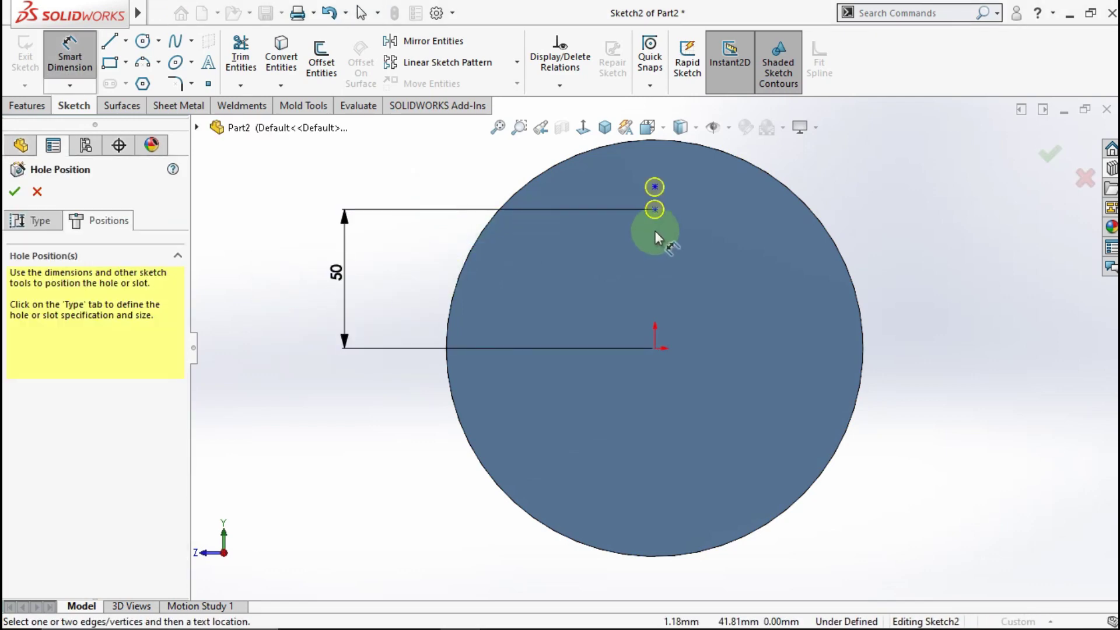
click(655, 187)
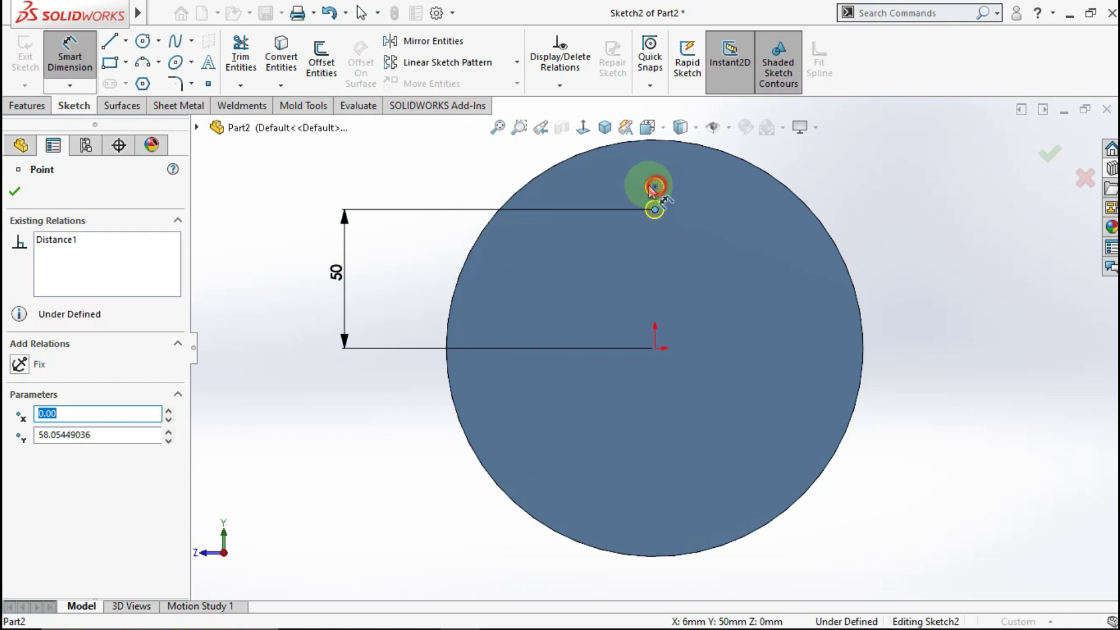
click(423, 173)
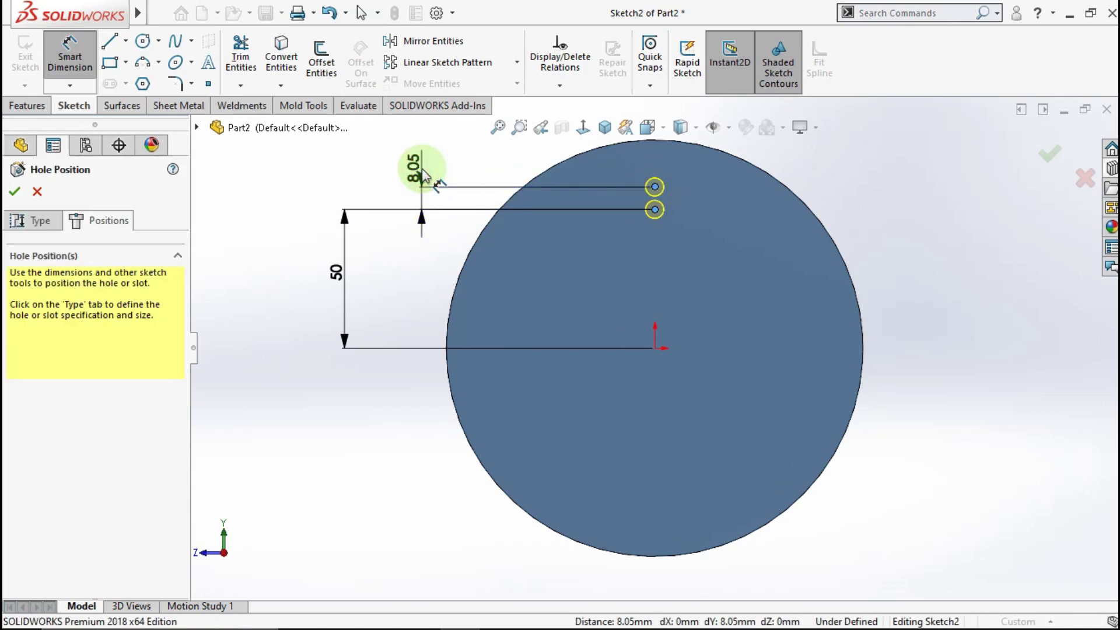
text(15)
click(464, 178)
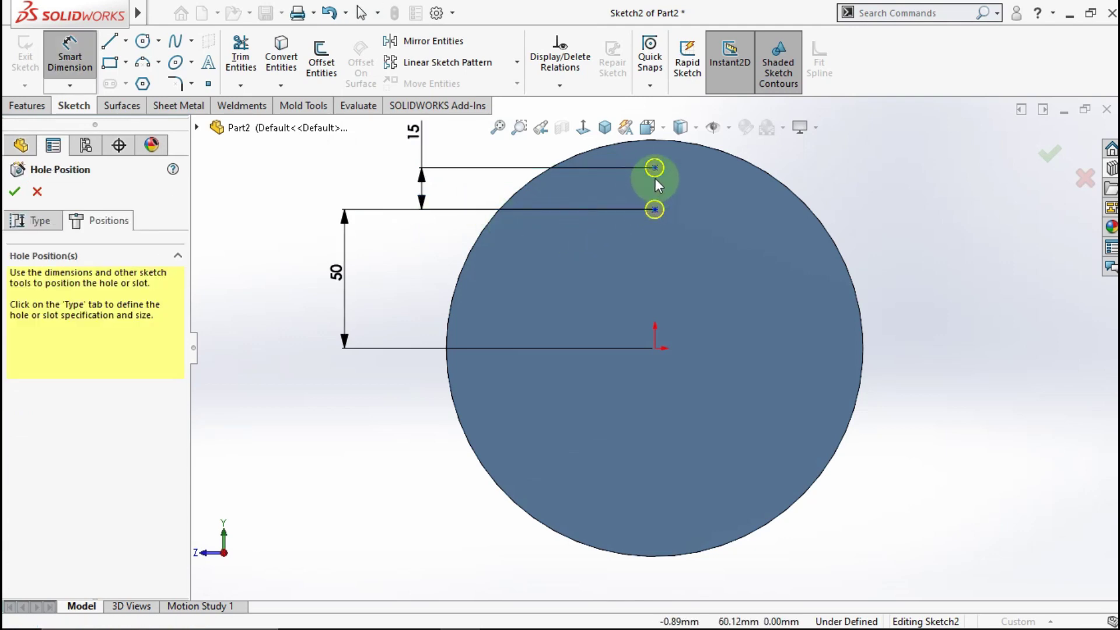
key(Escape)
Step: Check the hole points against the disc centre, add no relations, and confirm Diameter Hole1
click(656, 168)
ctrl+click(653, 210)
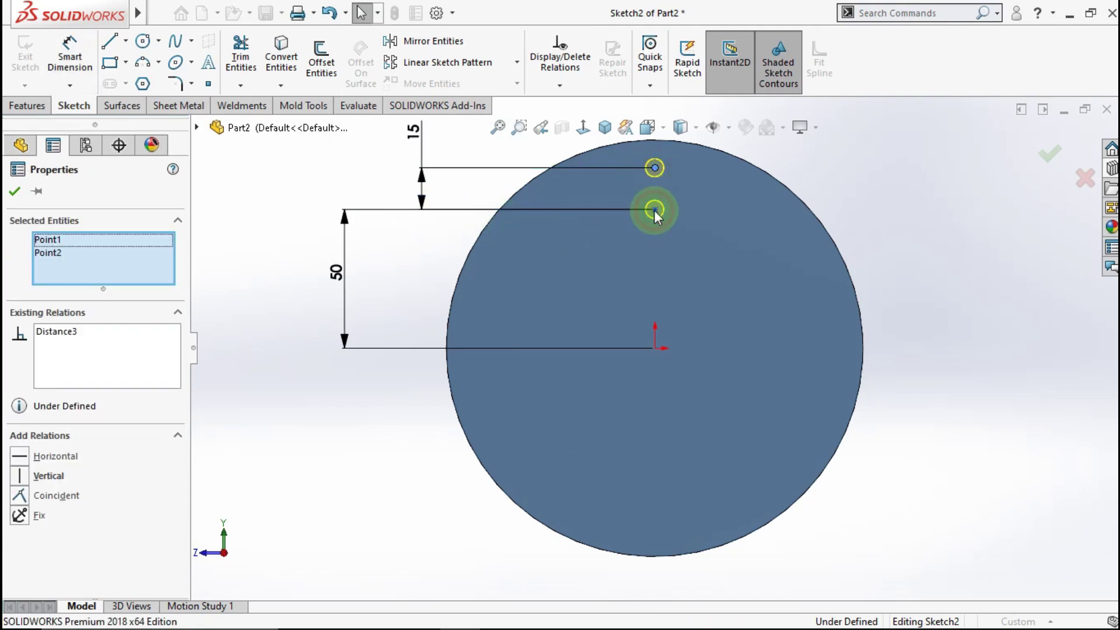
click(884, 195)
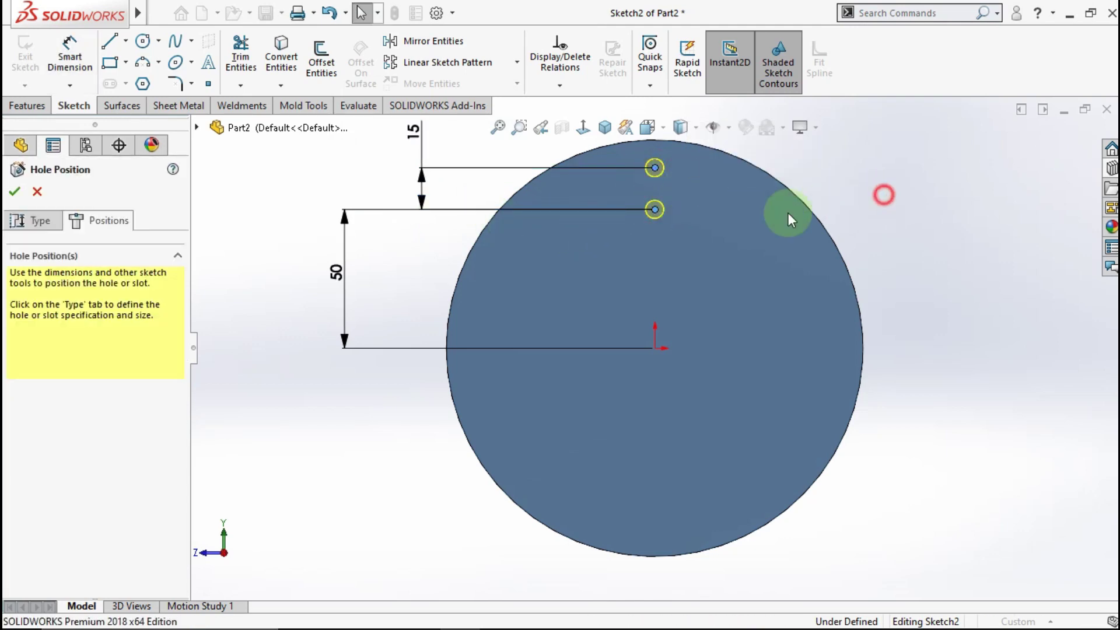
click(654, 210)
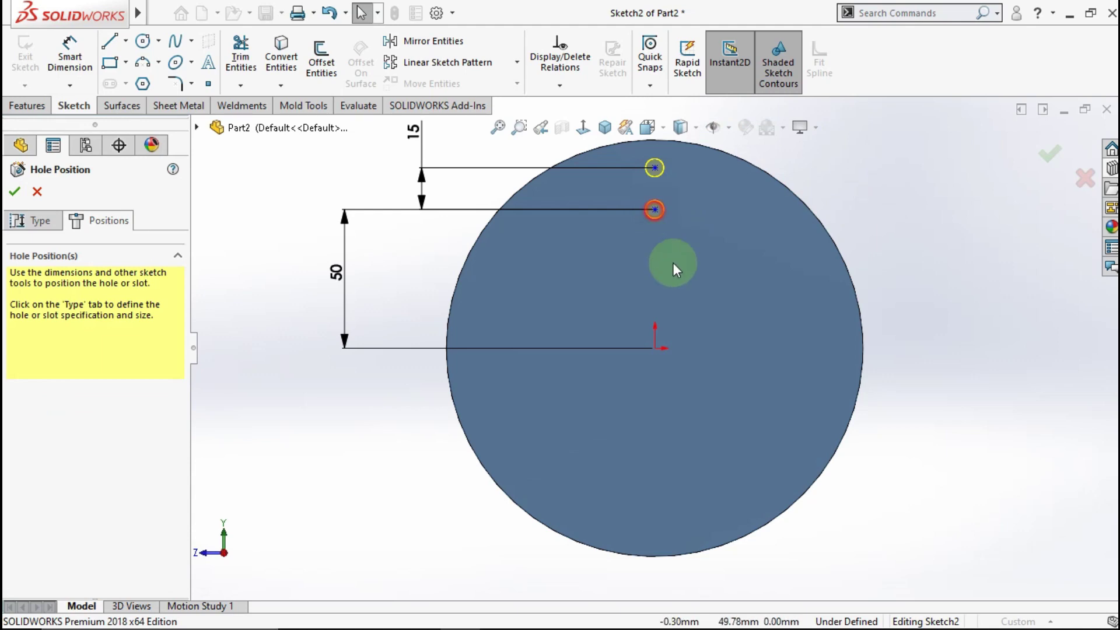
ctrl+click(656, 347)
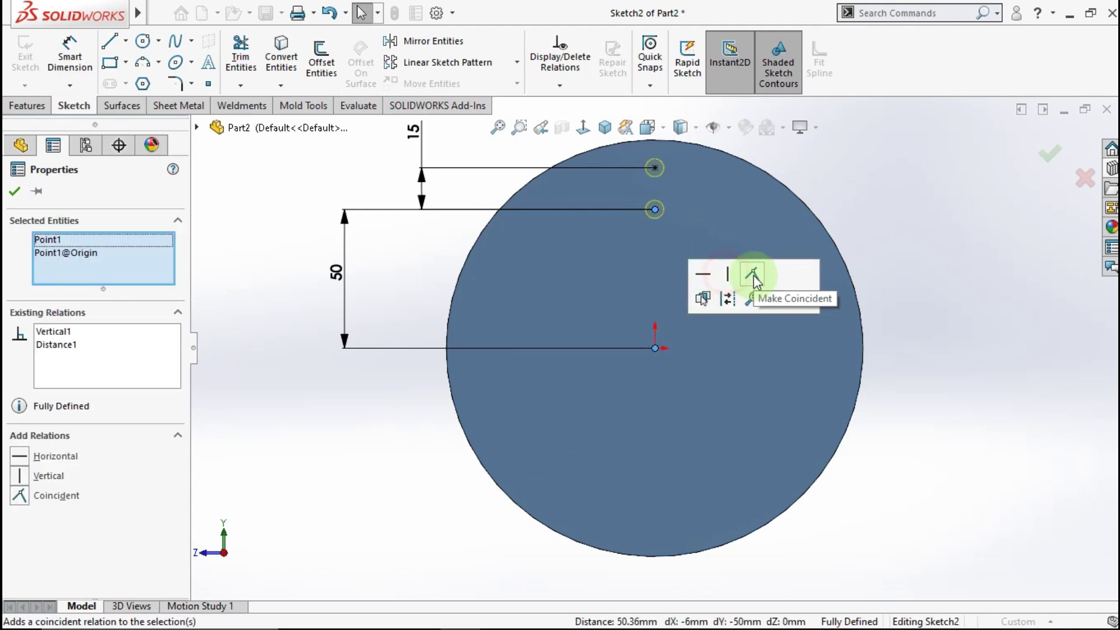
click(874, 178)
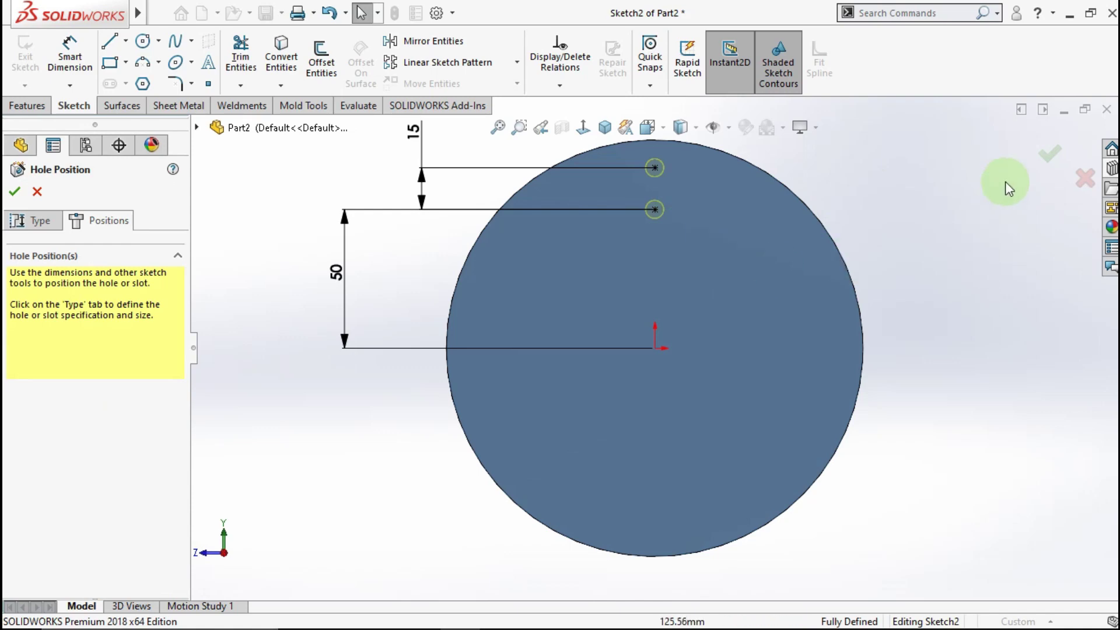
click(1044, 154)
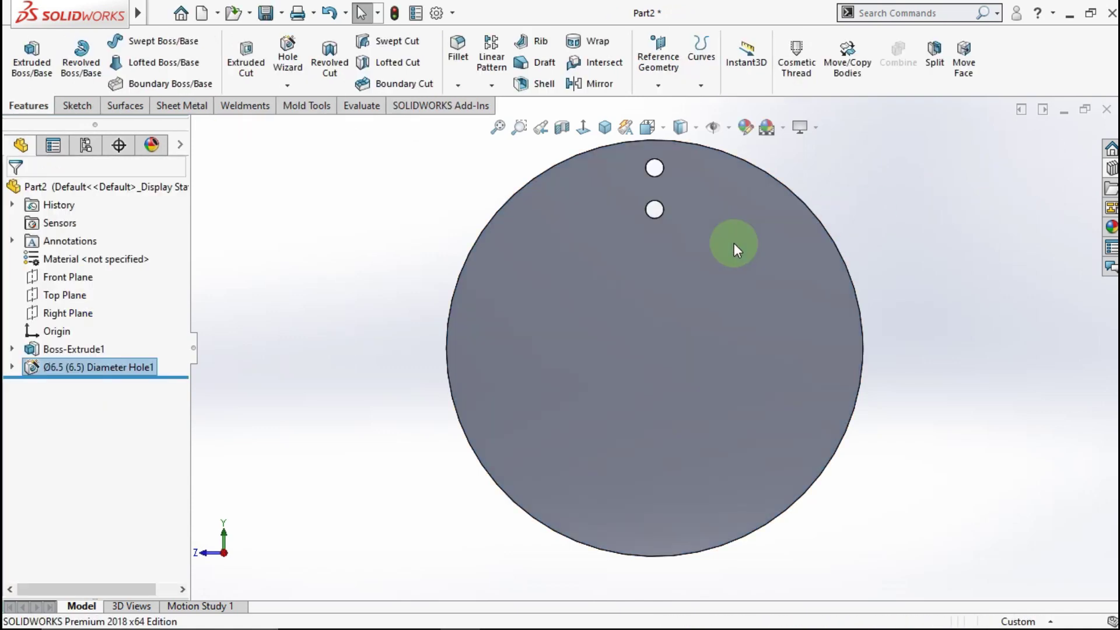
Step: Circular-pattern the hole pair 16 times, equally spaced over 360°, around the disc's outer edge
mouse_move(748, 237)
middle_down()
mouse_move(706, 269)
mouse_move(715, 300)
middle_up()
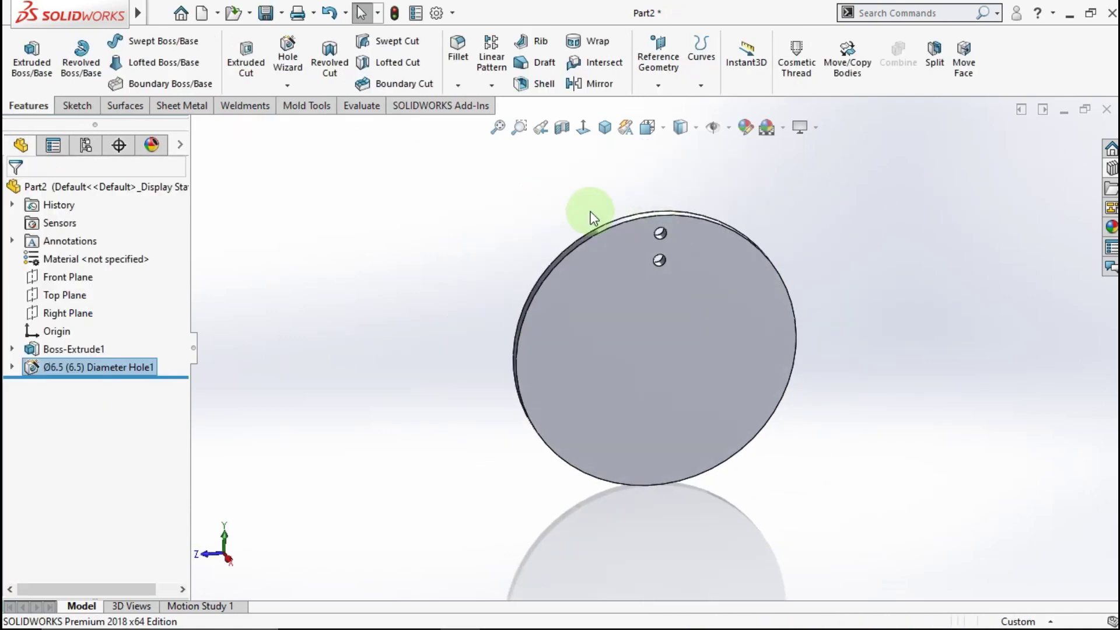
click(493, 88)
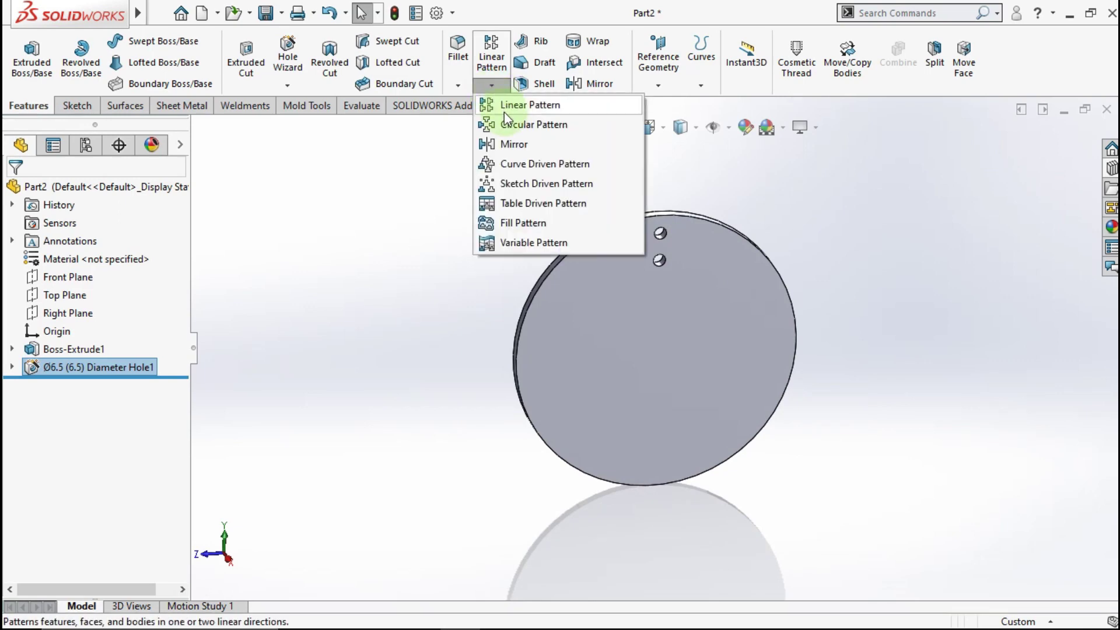
click(502, 122)
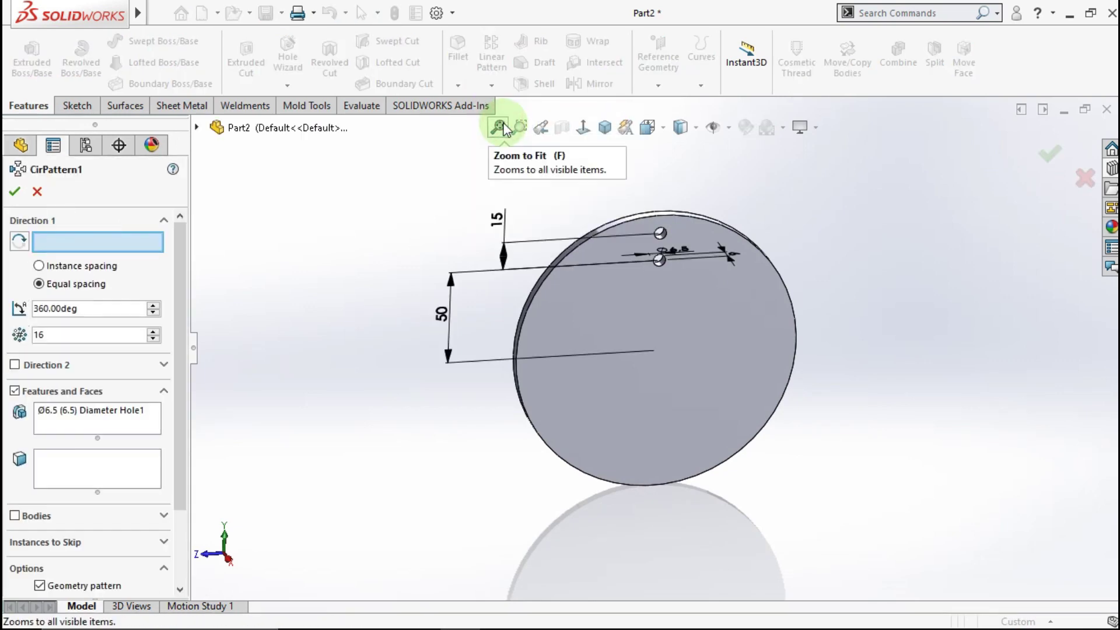
scroll(678, 247, down, 3)
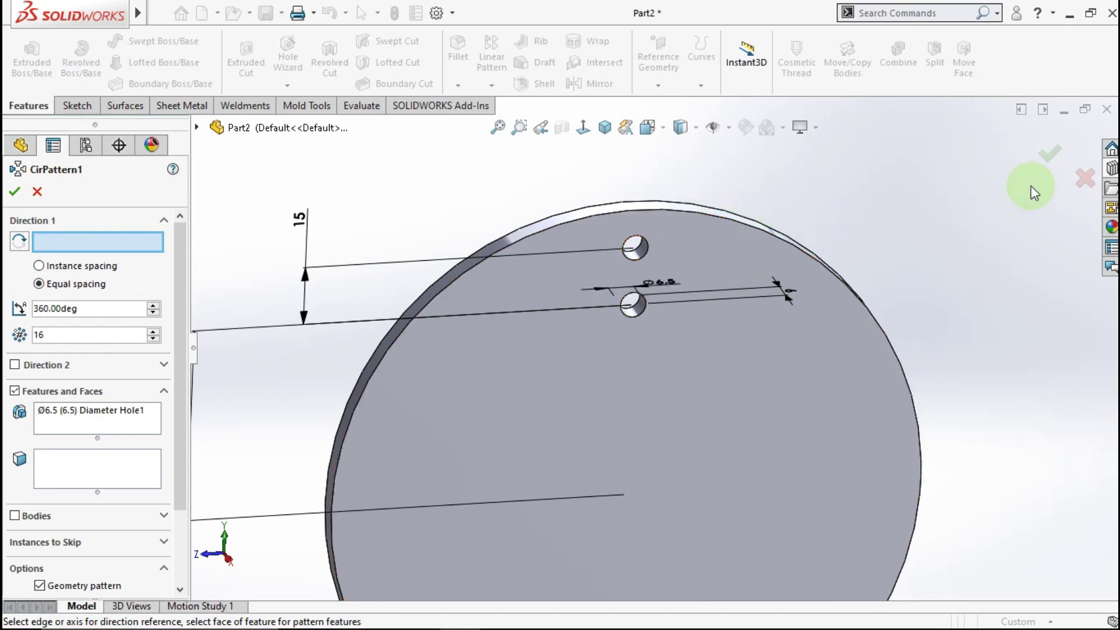
click(746, 223)
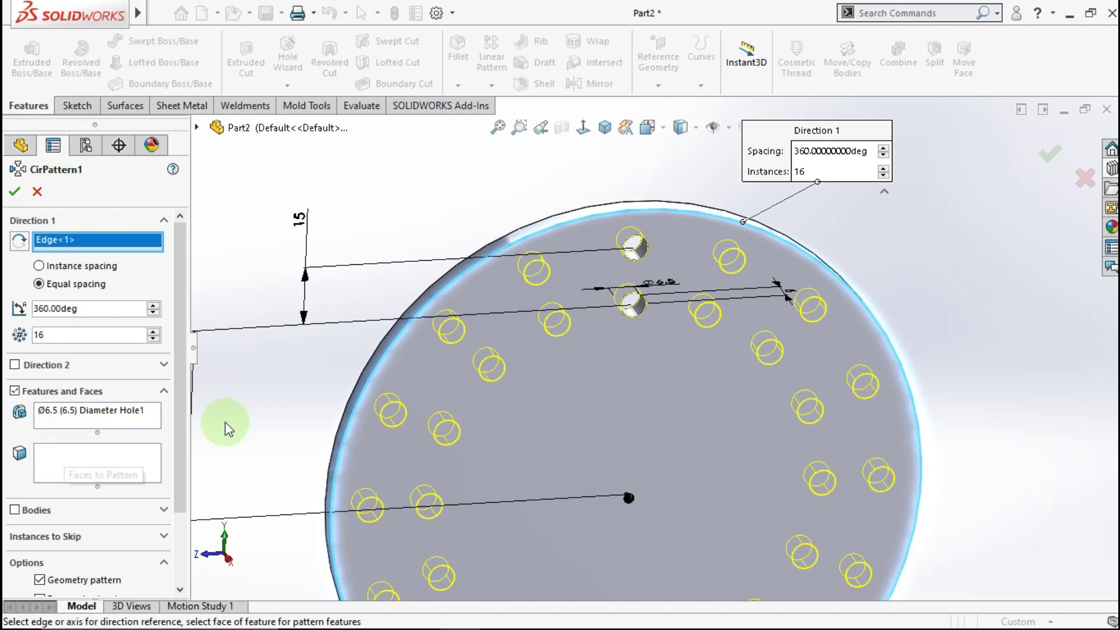
scroll(620, 375, up, 2)
scroll(612, 370, up, 1)
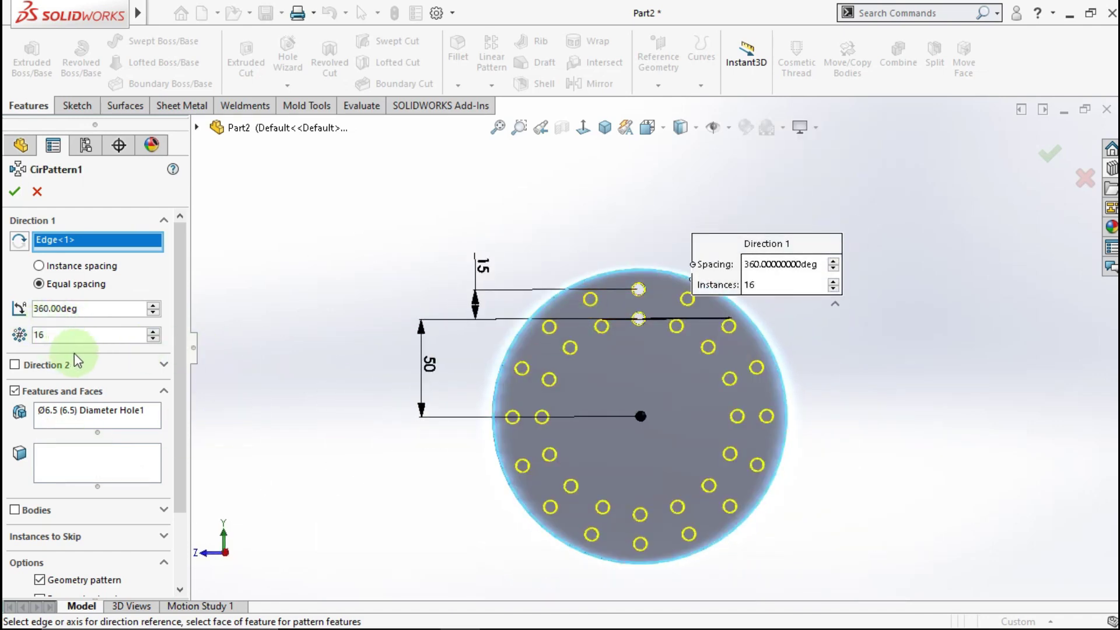
click(16, 193)
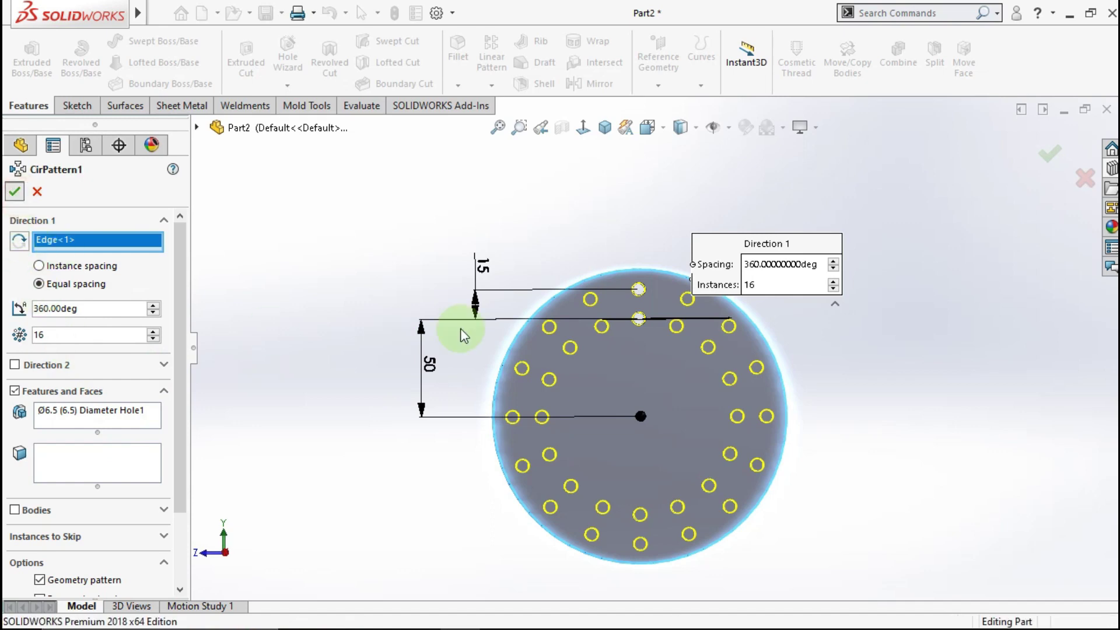
middle_drag(452, 306, 457, 335)
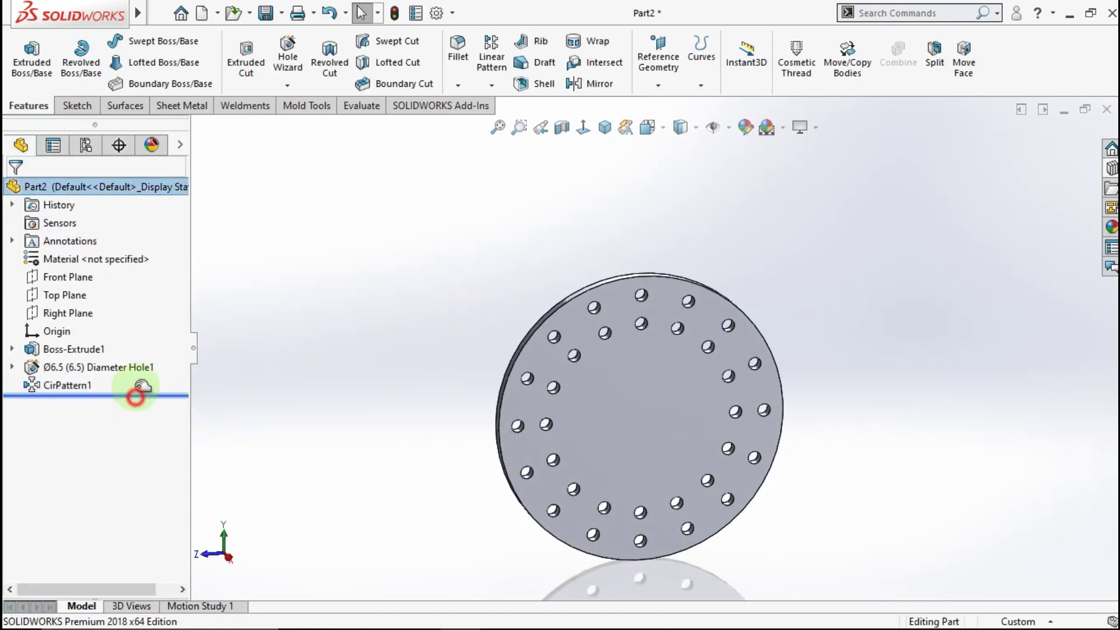
Step: Roll back before the pattern and chamfer the disc rim edges by 1 mm
drag(142, 396, 140, 376)
middle_drag(468, 333, 496, 380)
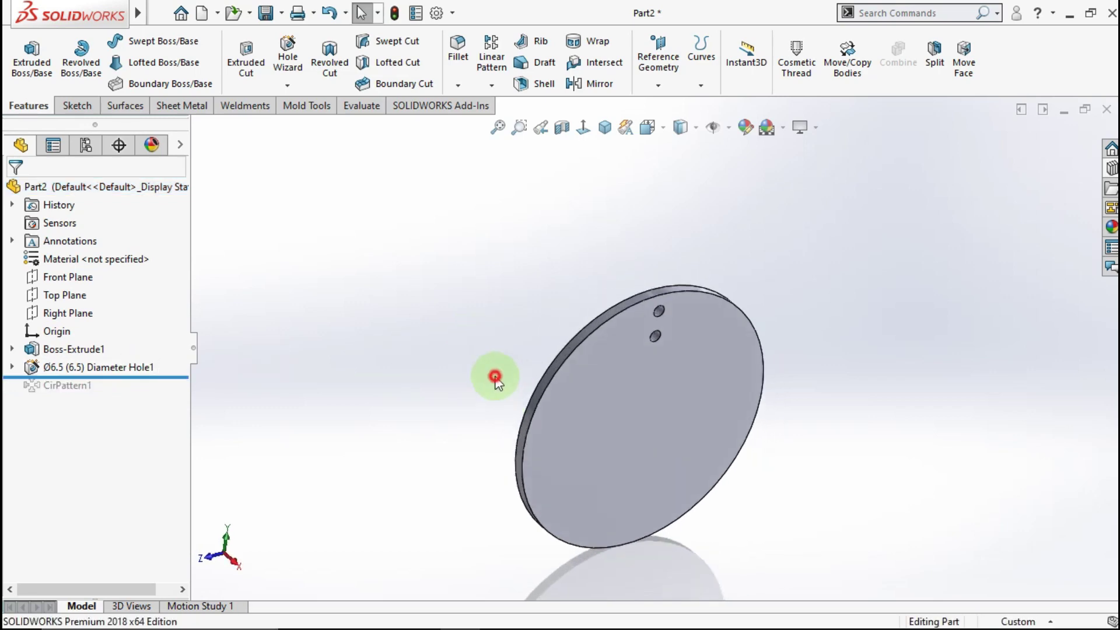
click(467, 86)
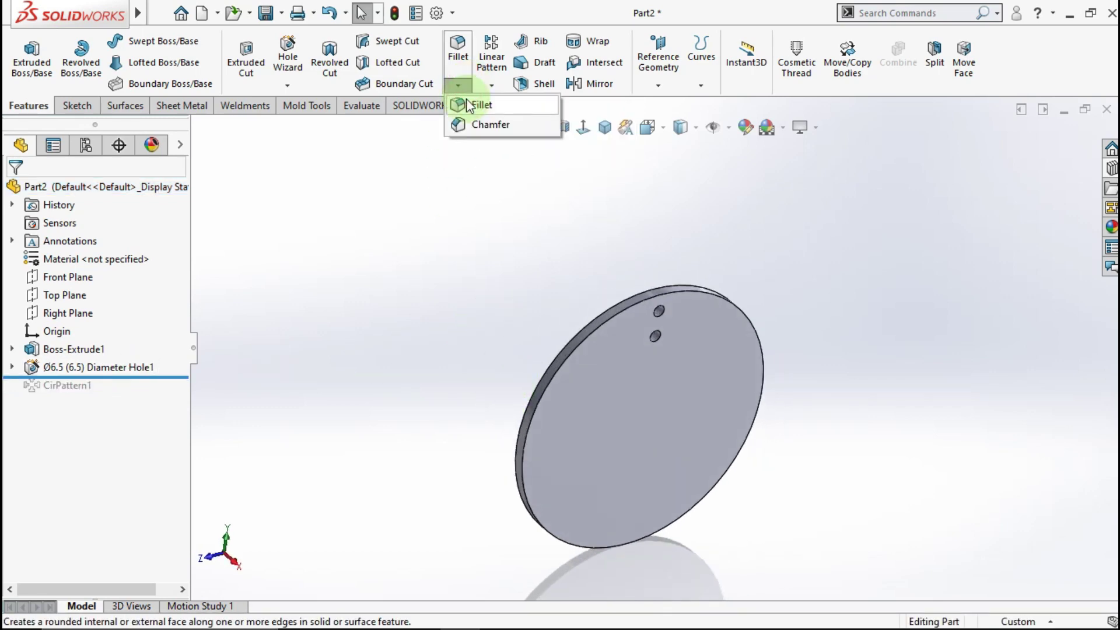
click(461, 125)
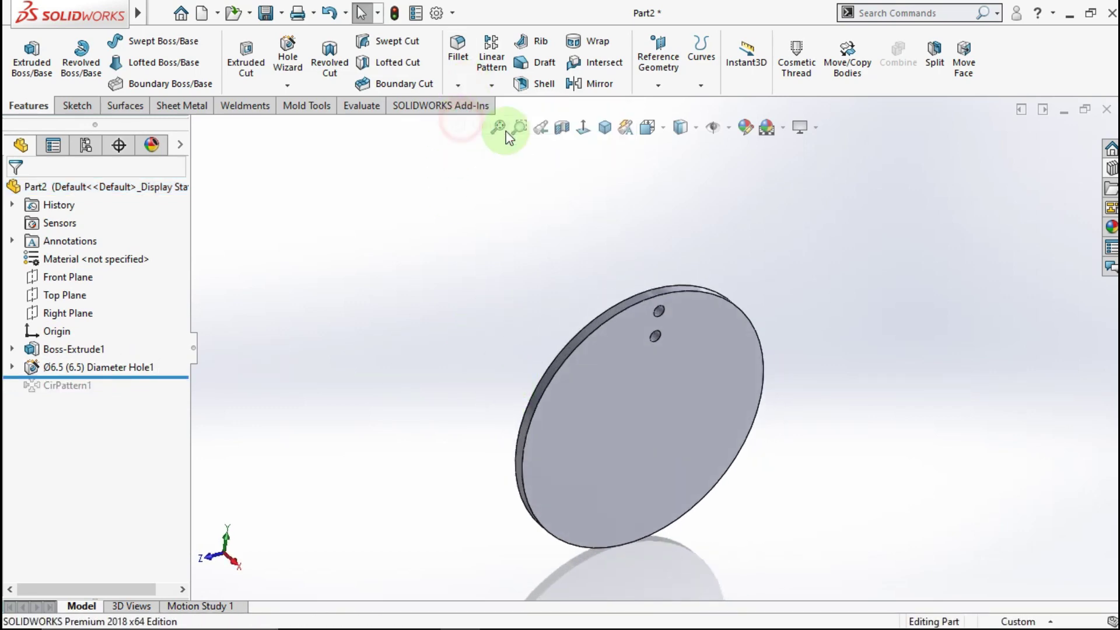
click(498, 250)
scroll(583, 320, down, 2)
scroll(654, 309, down, 2)
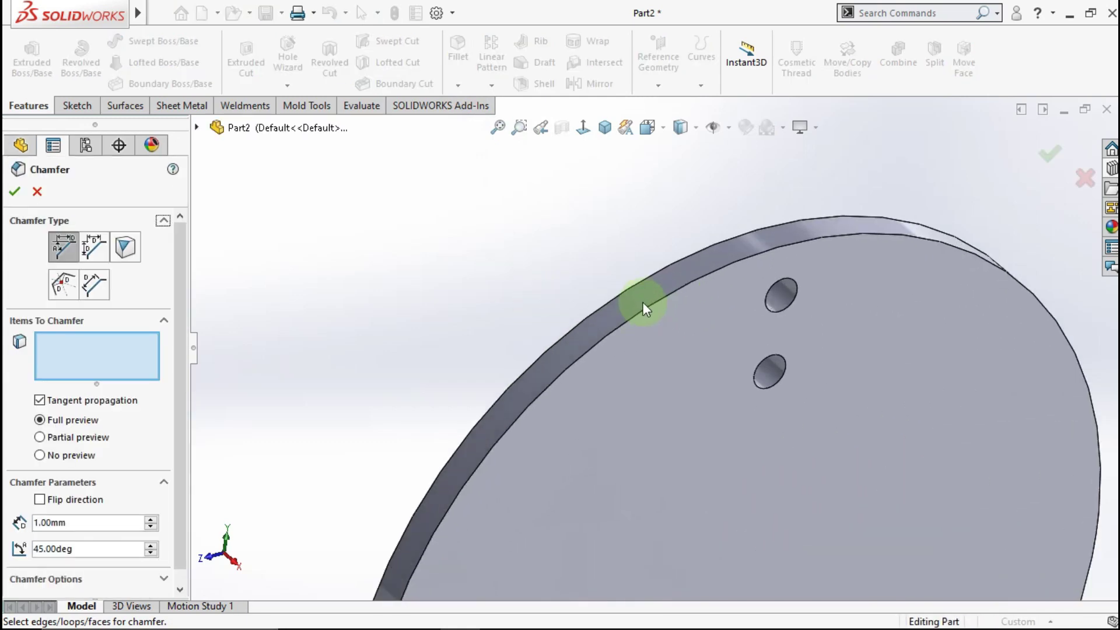
click(653, 273)
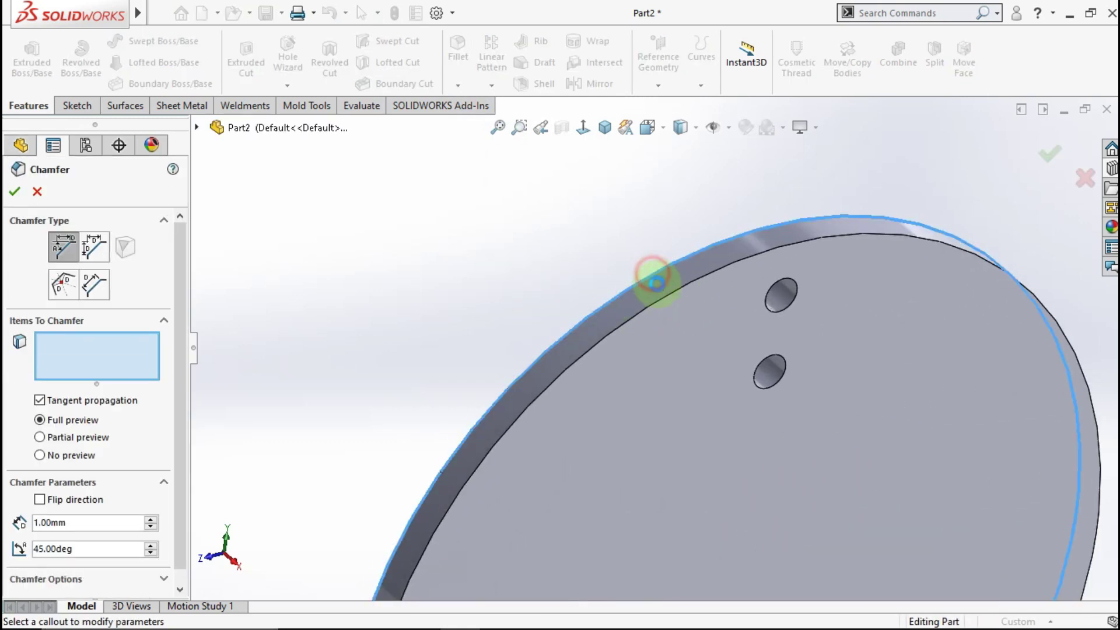
click(667, 300)
click(1054, 154)
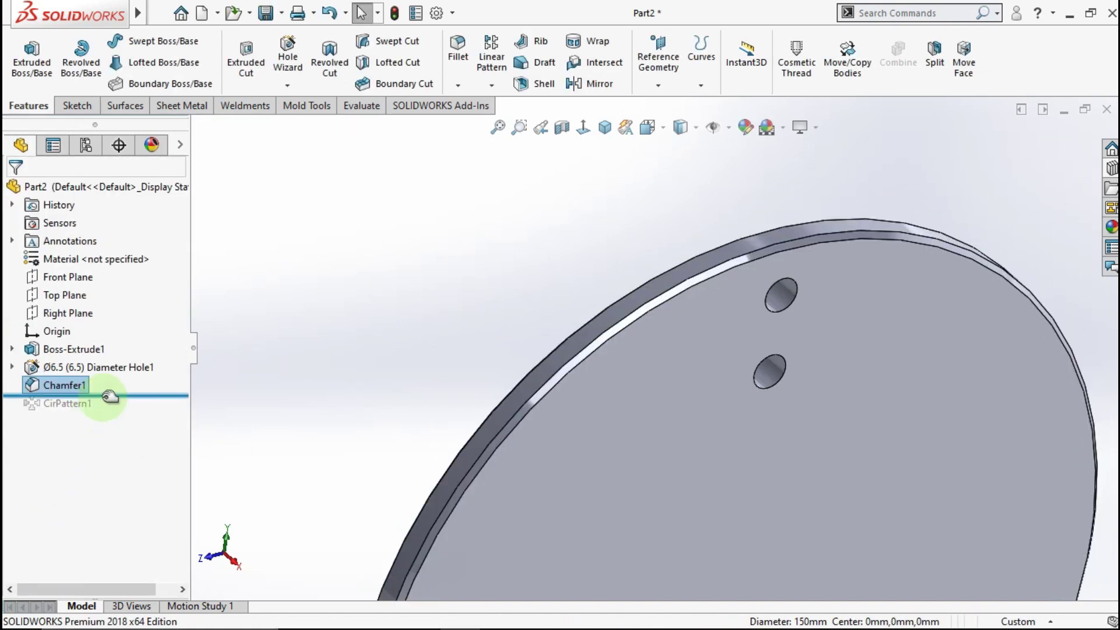
Step: Roll forward and fix CirPattern1 by re-picking the disc's circular edge as its axis
drag(110, 397, 97, 417)
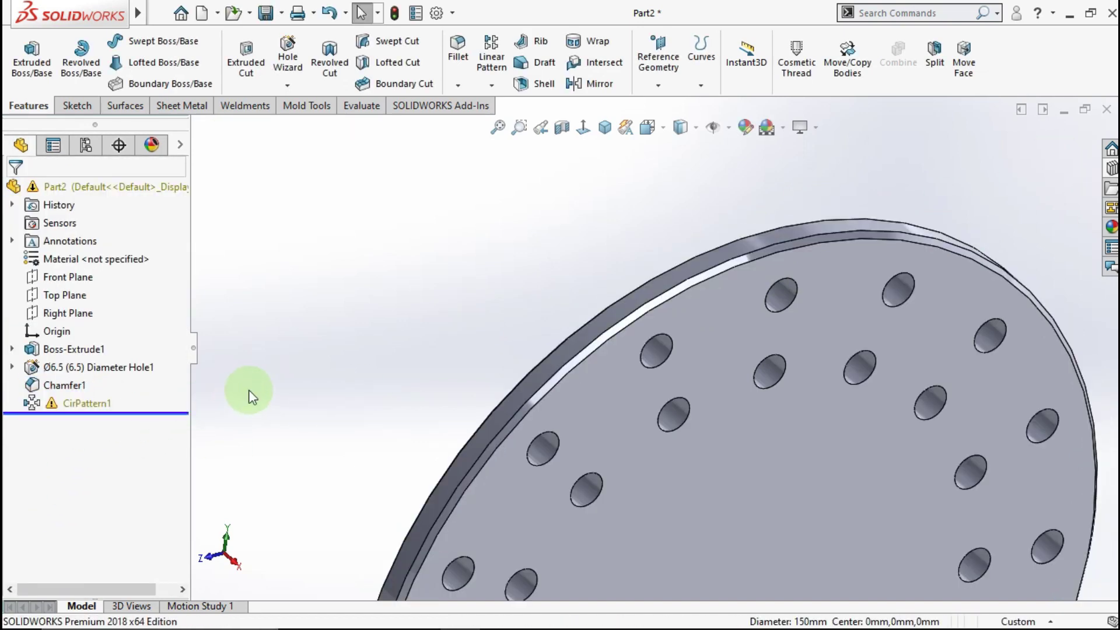
click(103, 402)
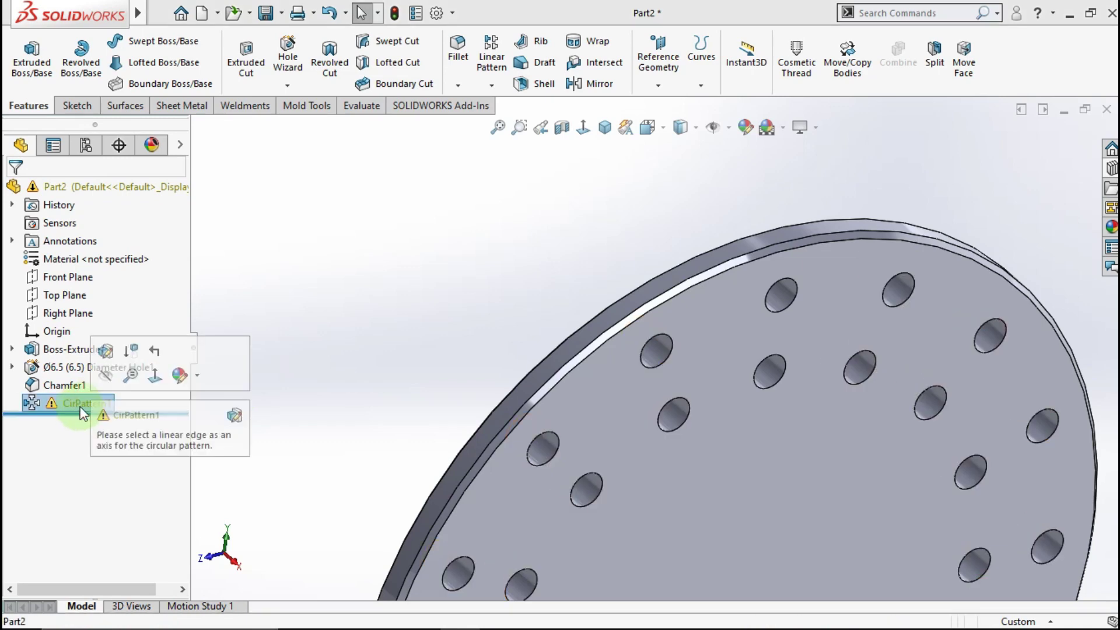
click(99, 353)
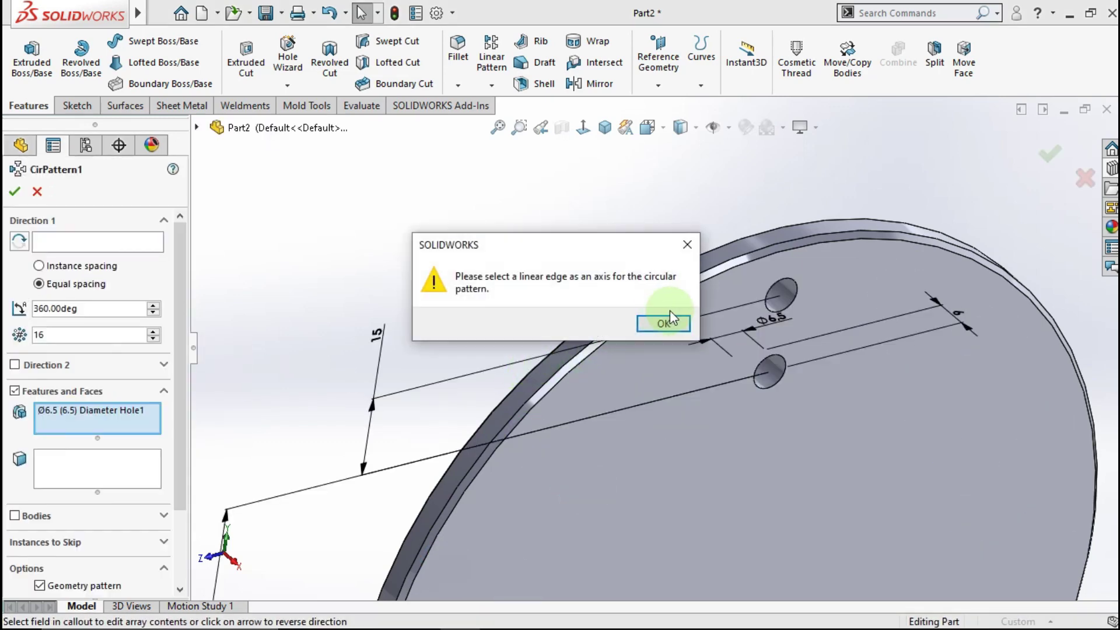
click(687, 244)
click(142, 241)
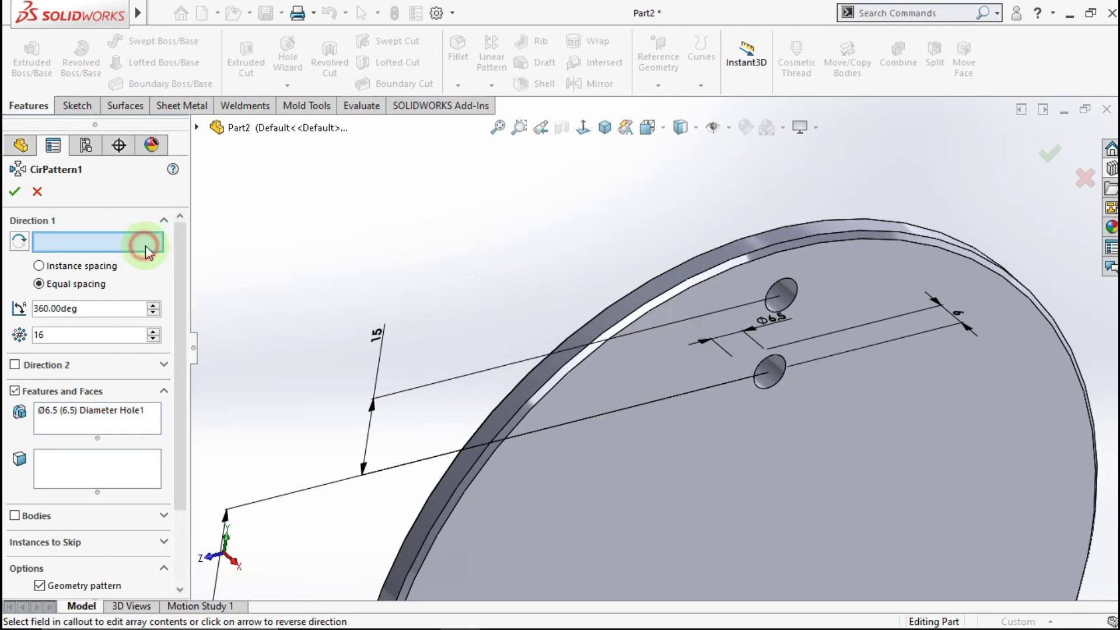
click(666, 289)
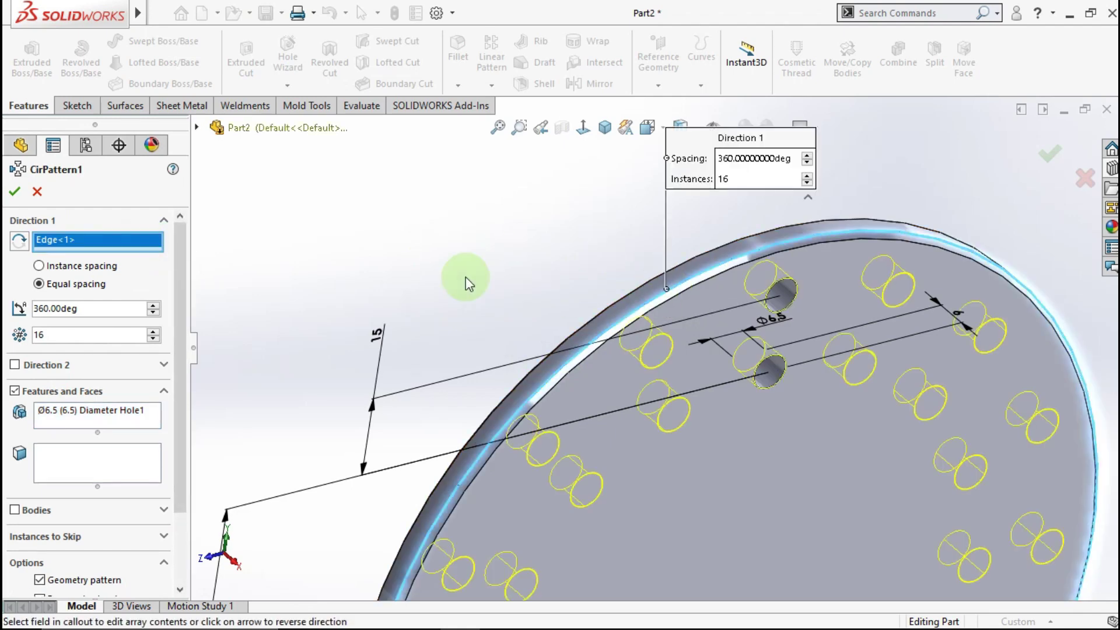
click(14, 191)
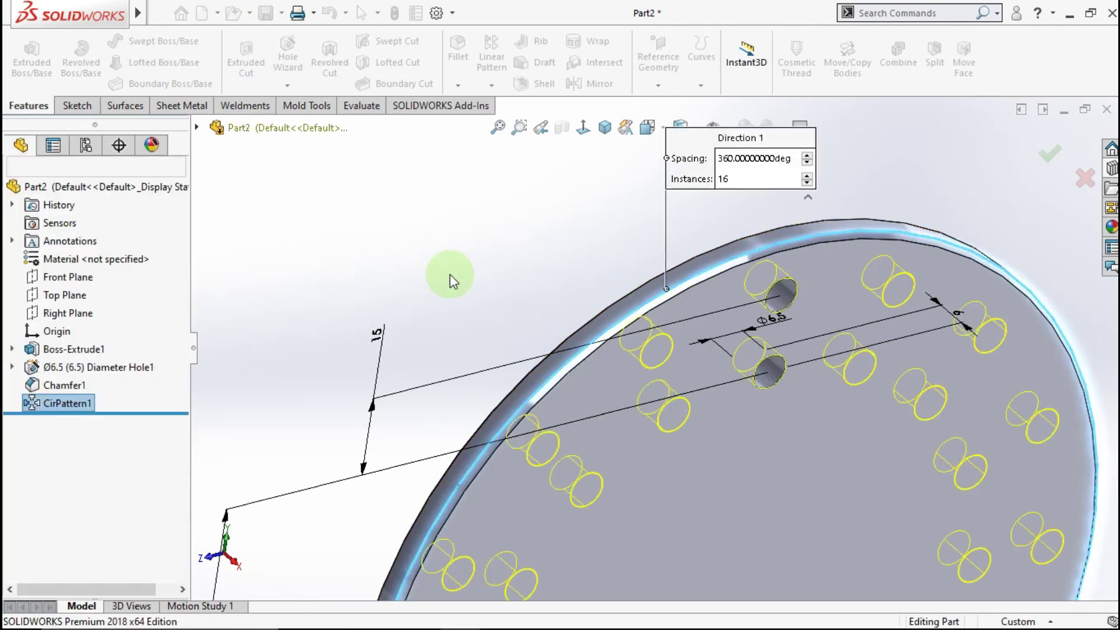
scroll(710, 430, up, 2)
scroll(709, 429, up, 3)
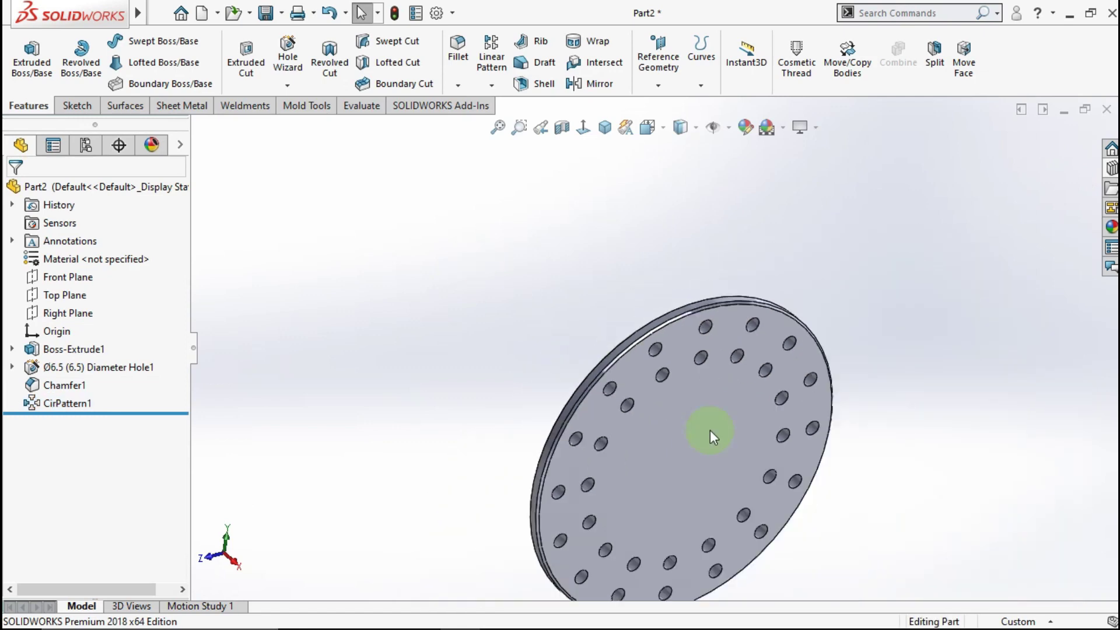
scroll(709, 429, up, 2)
mouse_move(701, 412)
middle_down()
mouse_move(640, 370)
mouse_move(630, 375)
mouse_move(707, 375)
mouse_move(638, 388)
mouse_move(651, 404)
middle_up()
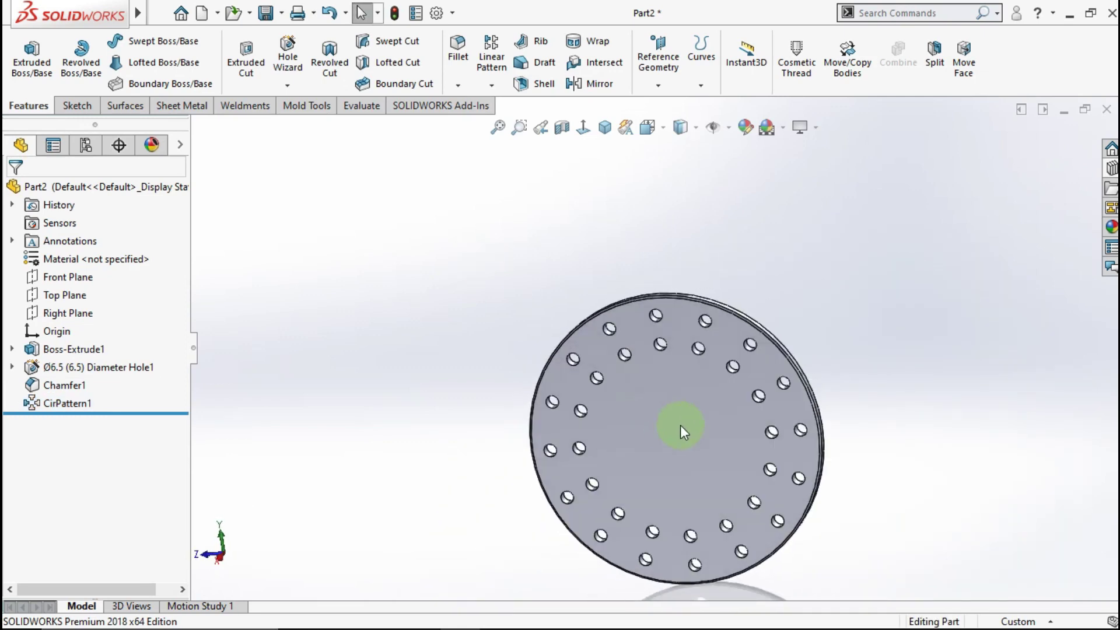
Step: Sketch a circle centred on the origin on the plate's front face
click(709, 412)
click(754, 377)
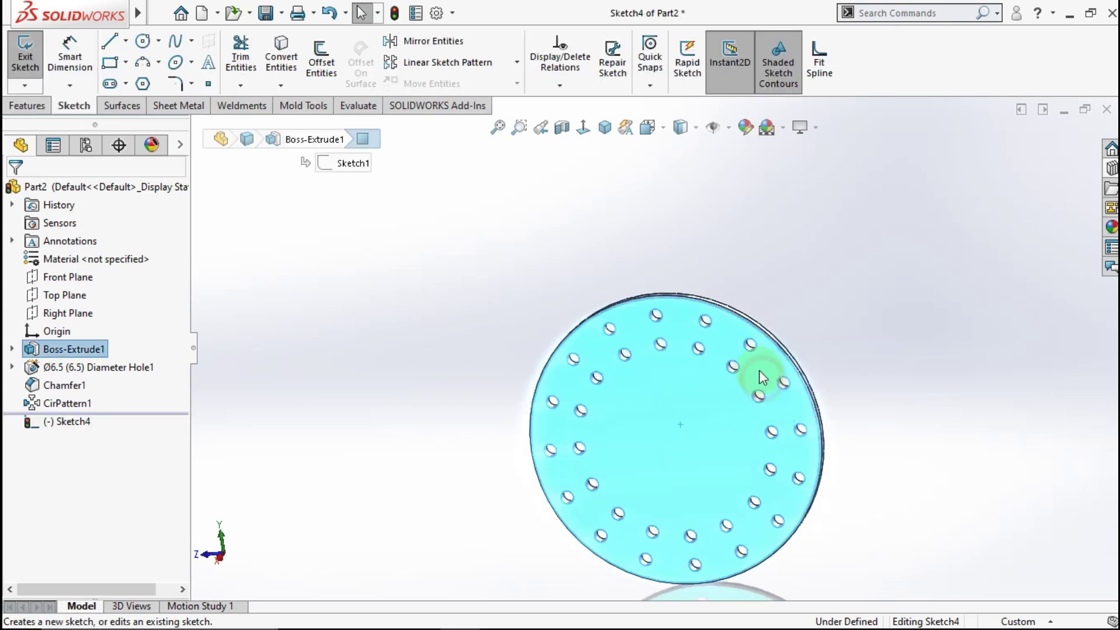
click(584, 127)
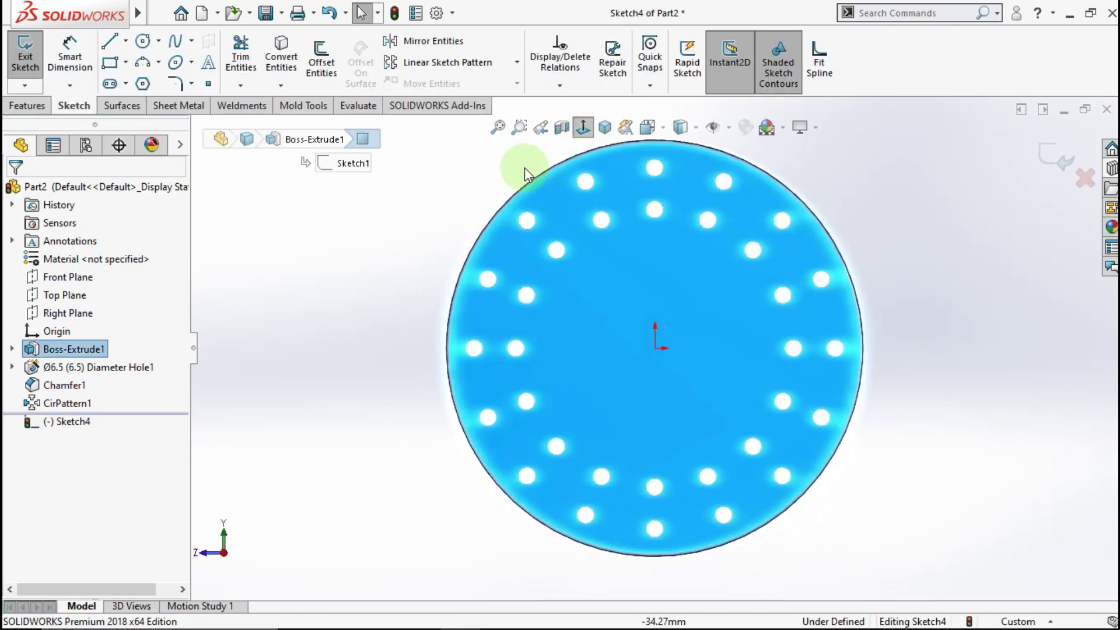
click(143, 43)
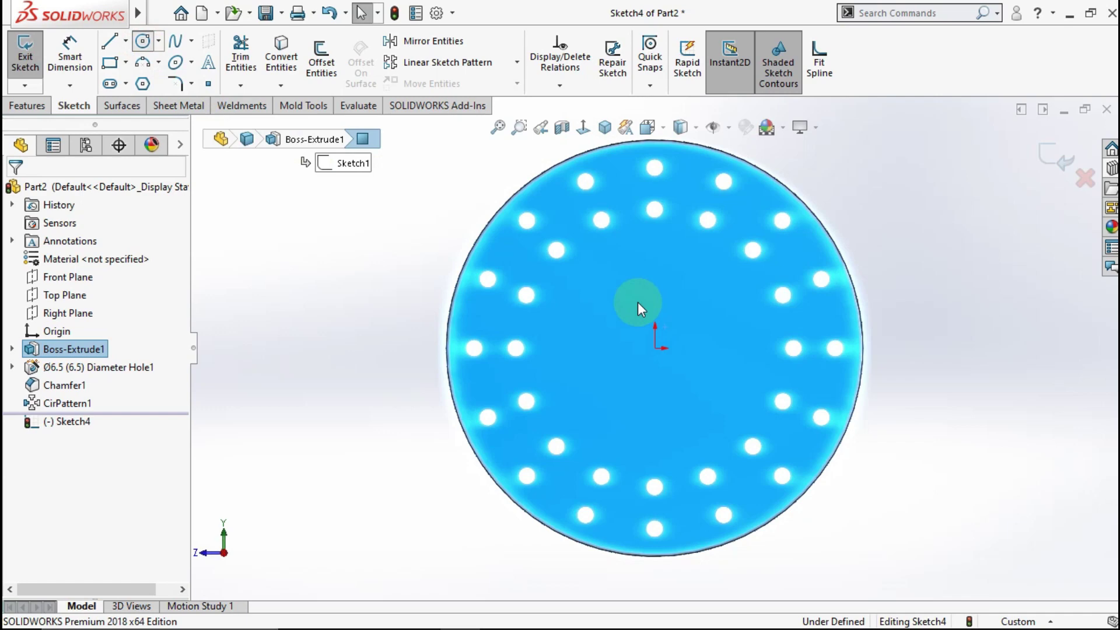
click(655, 348)
click(691, 305)
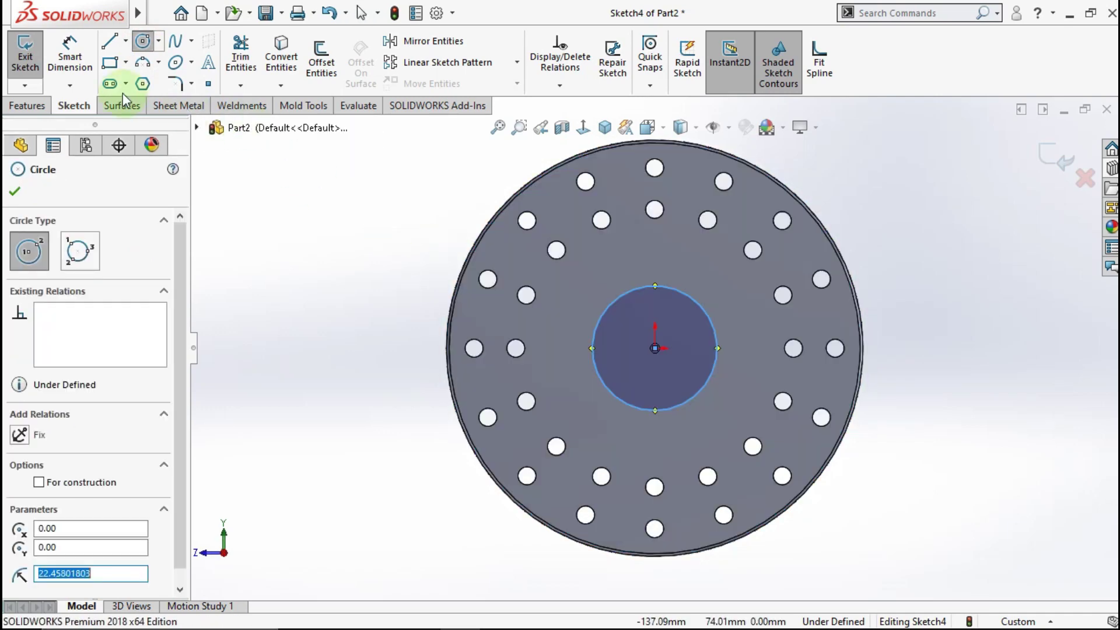
Step: Dimension the circle to Ø25 mm and start an Extruded Cut from the sketch
click(84, 69)
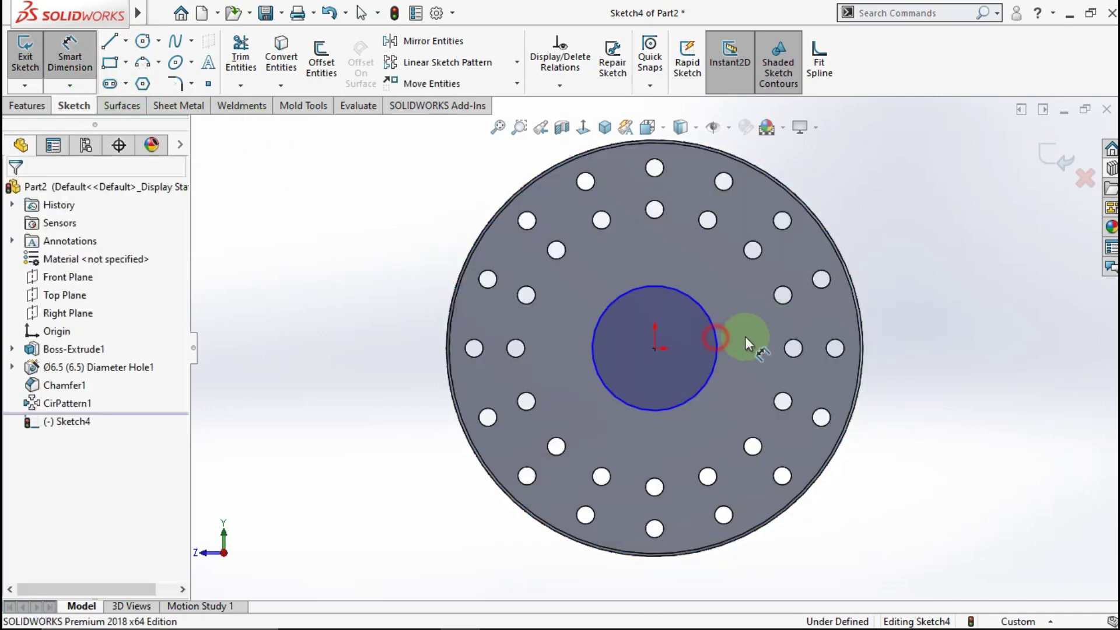
click(717, 338)
click(896, 229)
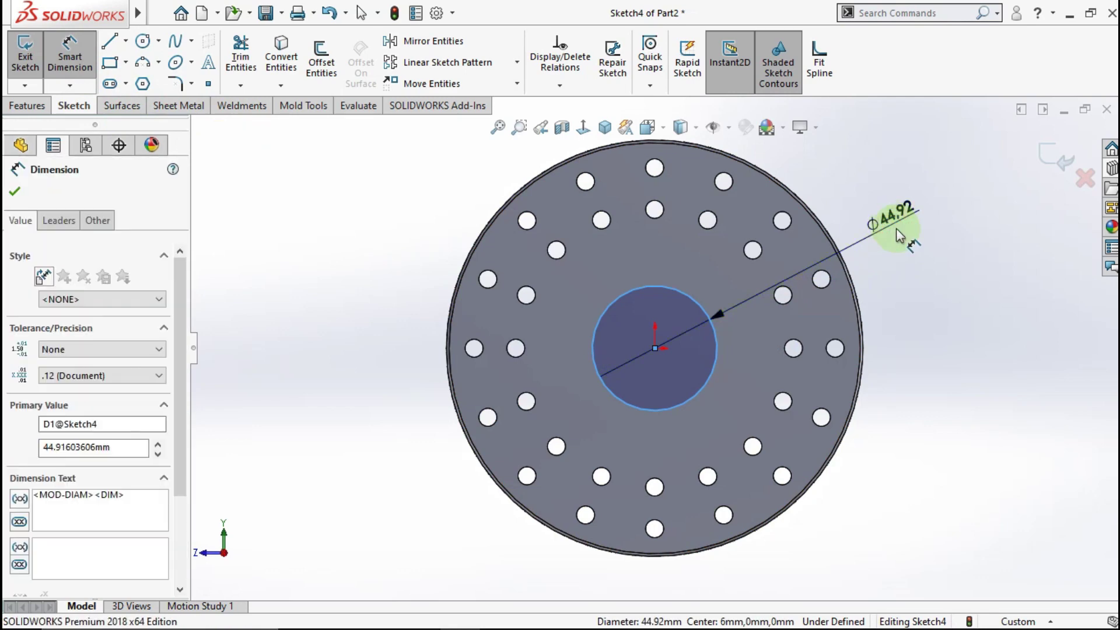
click(828, 220)
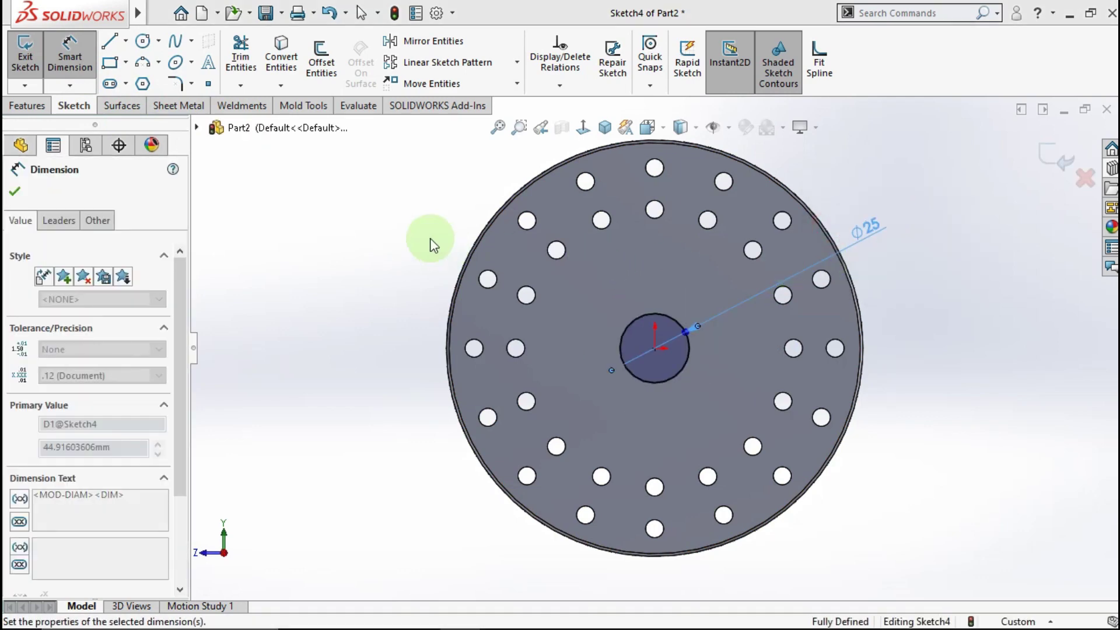
click(27, 105)
click(246, 56)
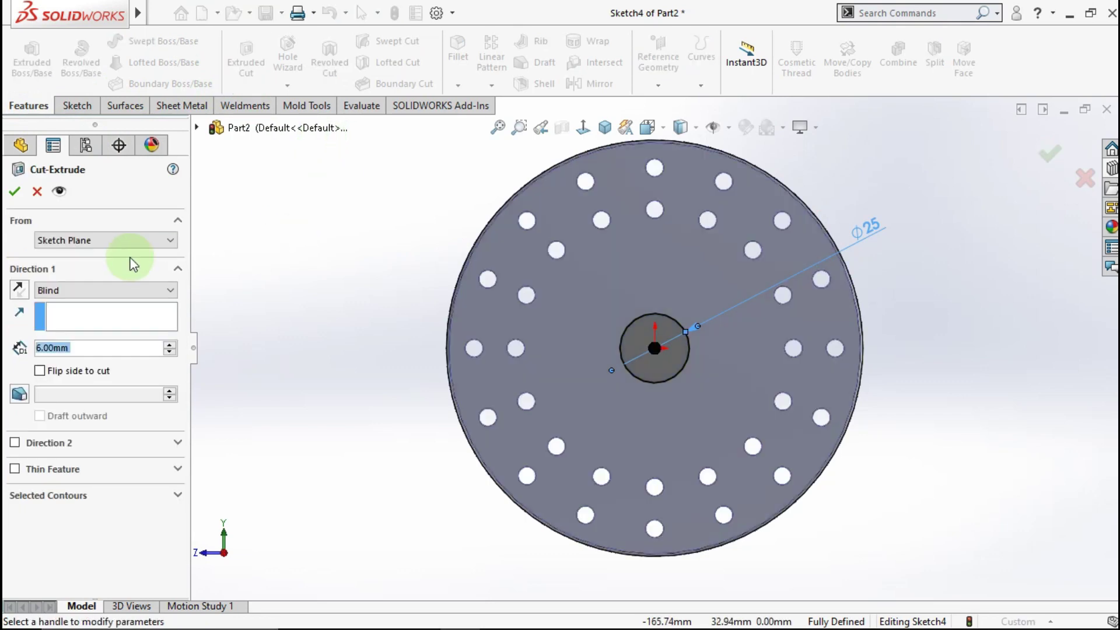
Step: Accept the Ø25 extruded cut through the plate and switch to the isometric view
click(472, 263)
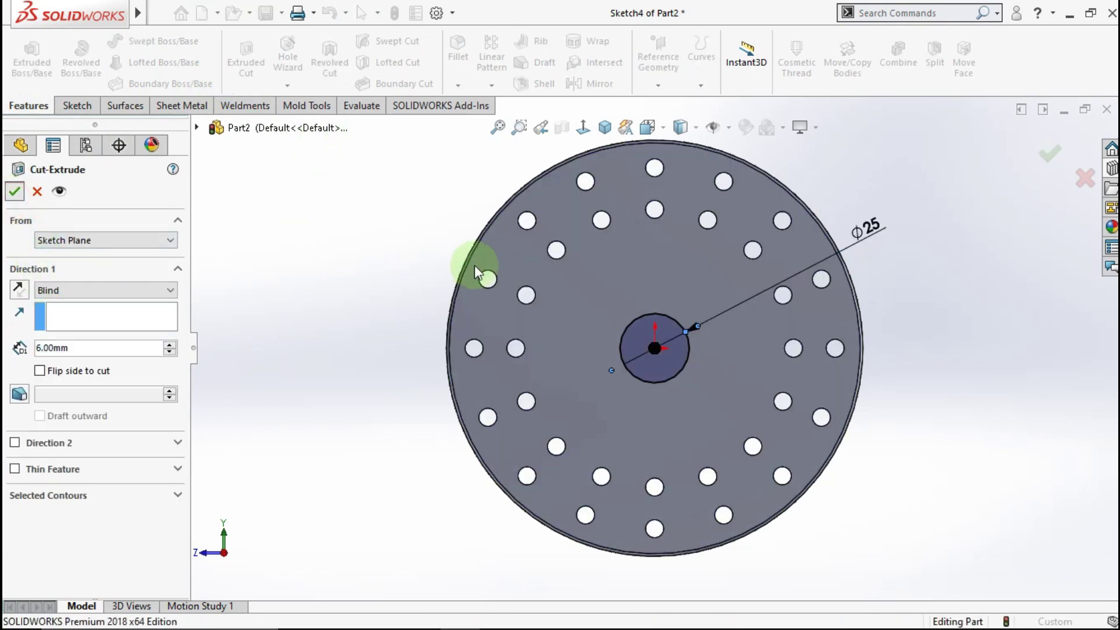
key(Return)
mouse_move(529, 262)
middle_down()
mouse_move(555, 308)
mouse_move(638, 270)
mouse_move(588, 295)
middle_up()
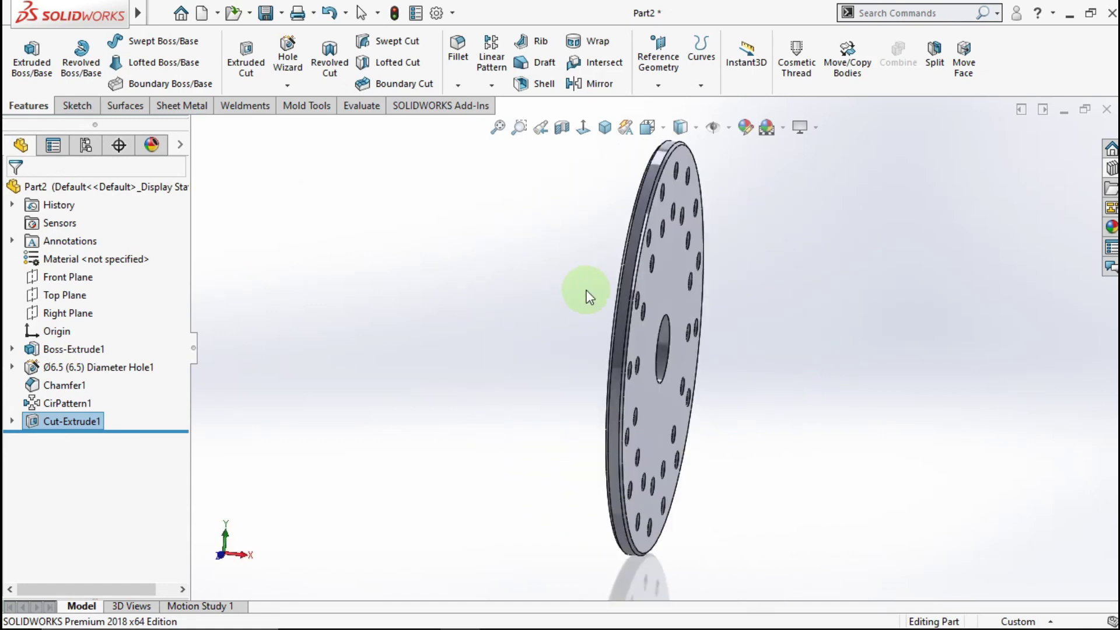
click(604, 127)
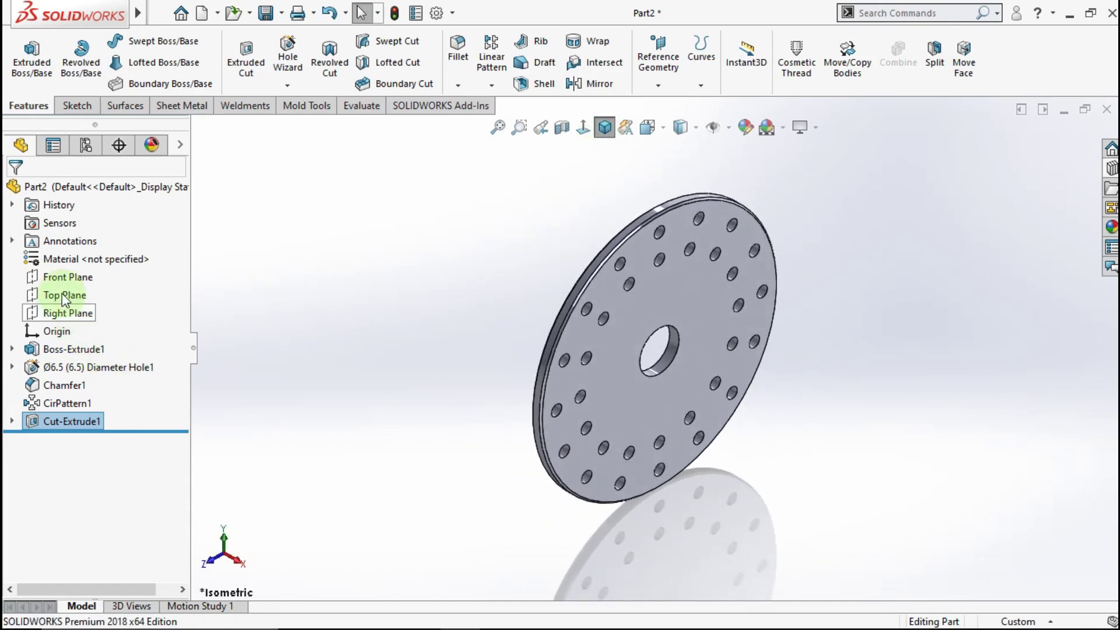
Step: Assign AISI 1015 Steel, Cold Drawn (SS) to the plate via Edit Material
right_click(83, 257)
click(104, 269)
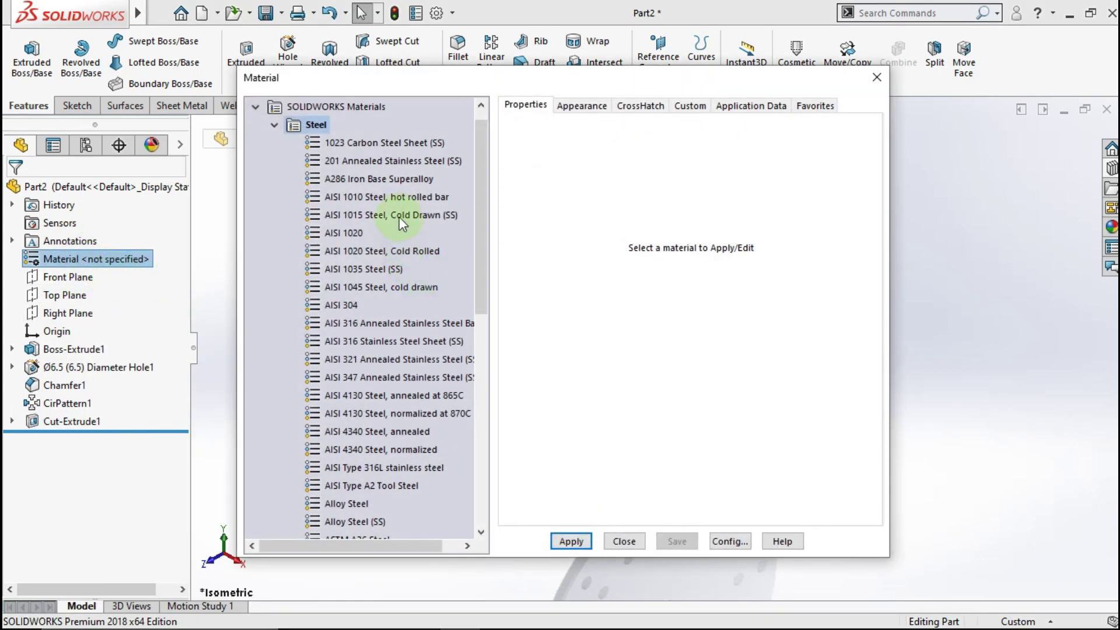
click(401, 217)
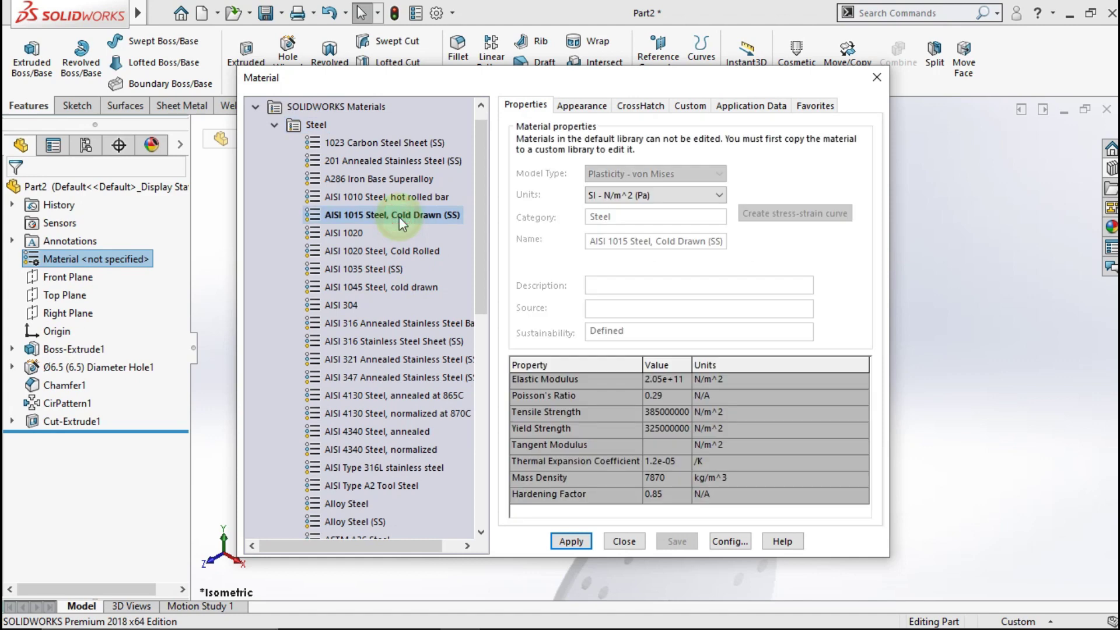
click(572, 542)
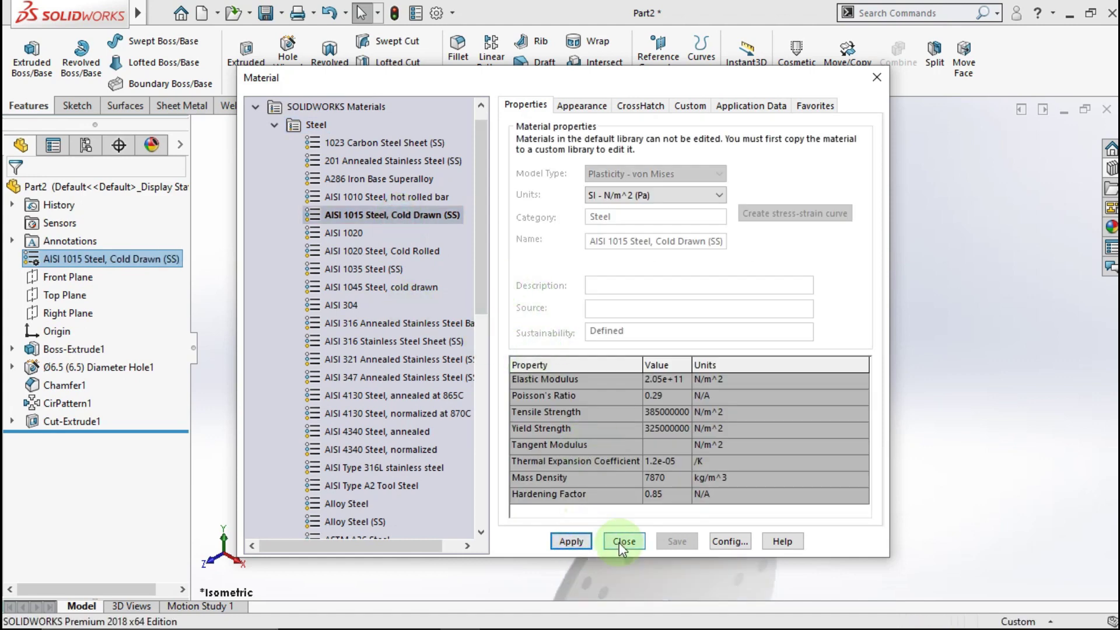
click(621, 542)
click(444, 506)
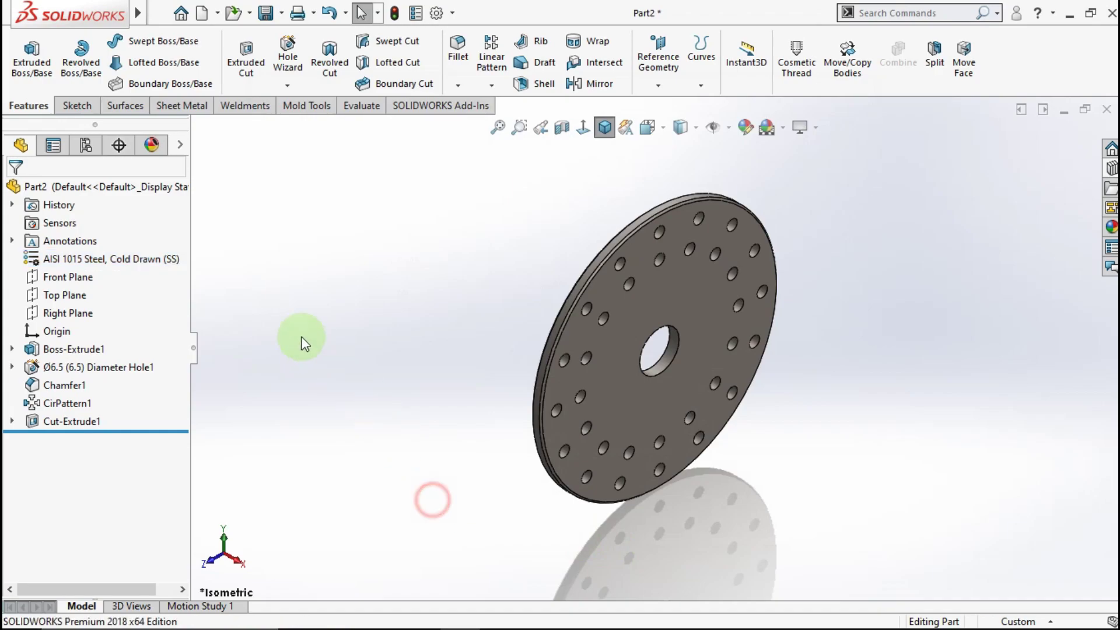
Step: Select Blade and Rotary Plate in the Pelton Turbine folder and place both in Assem1
drag(240, 265, 412, 514)
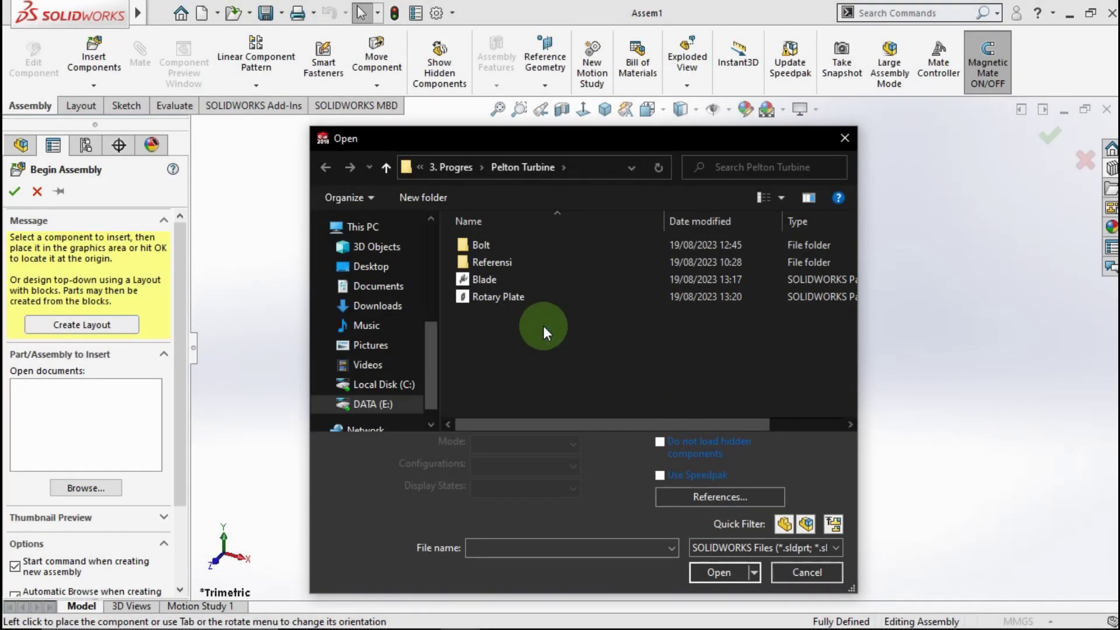
mouse_move(543, 325)
mouse_down()
mouse_move(682, 383)
mouse_move(678, 371)
mouse_up()
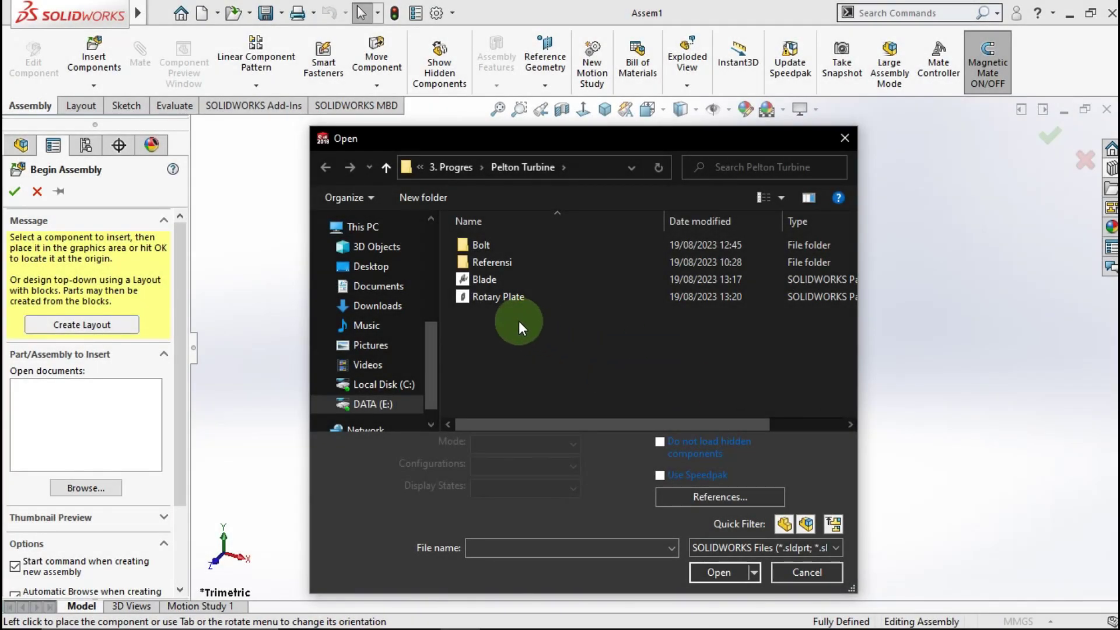
drag(520, 321, 490, 284)
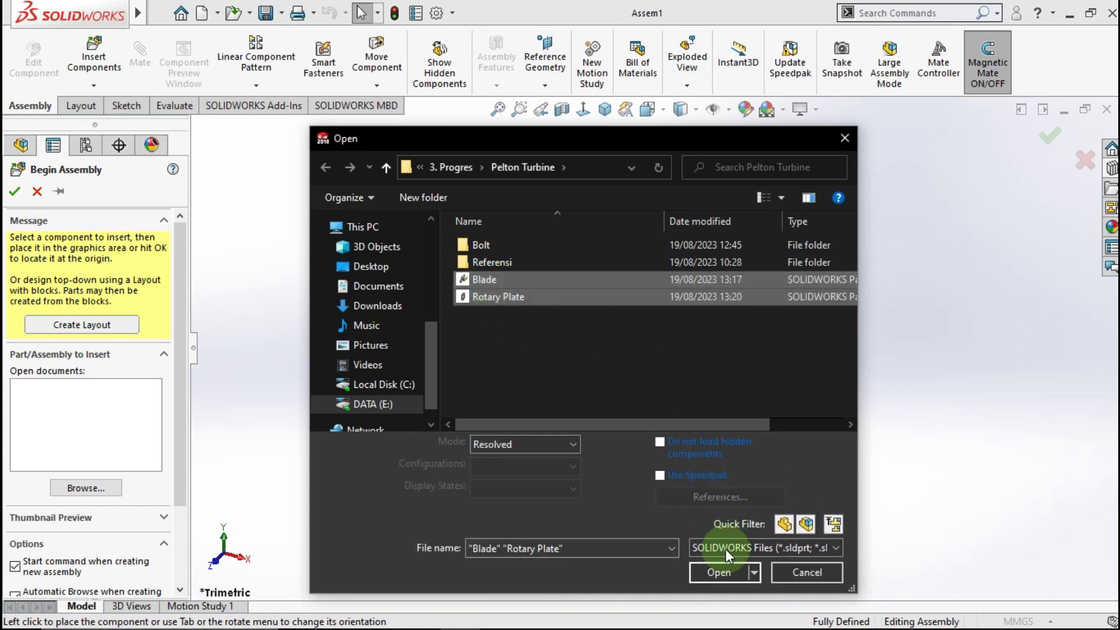
click(723, 574)
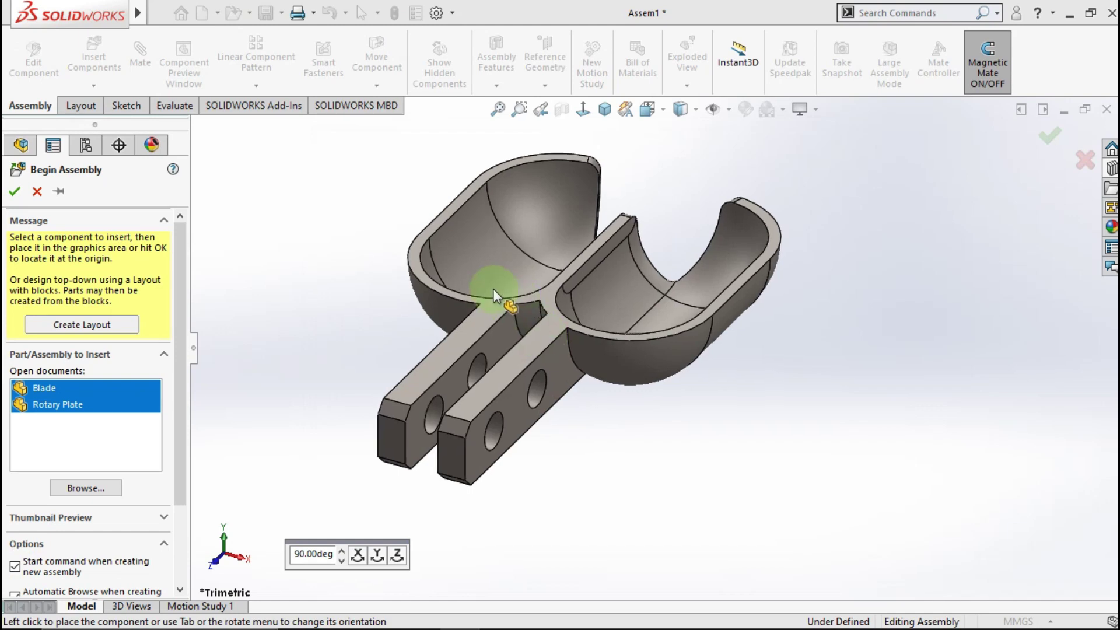
click(493, 289)
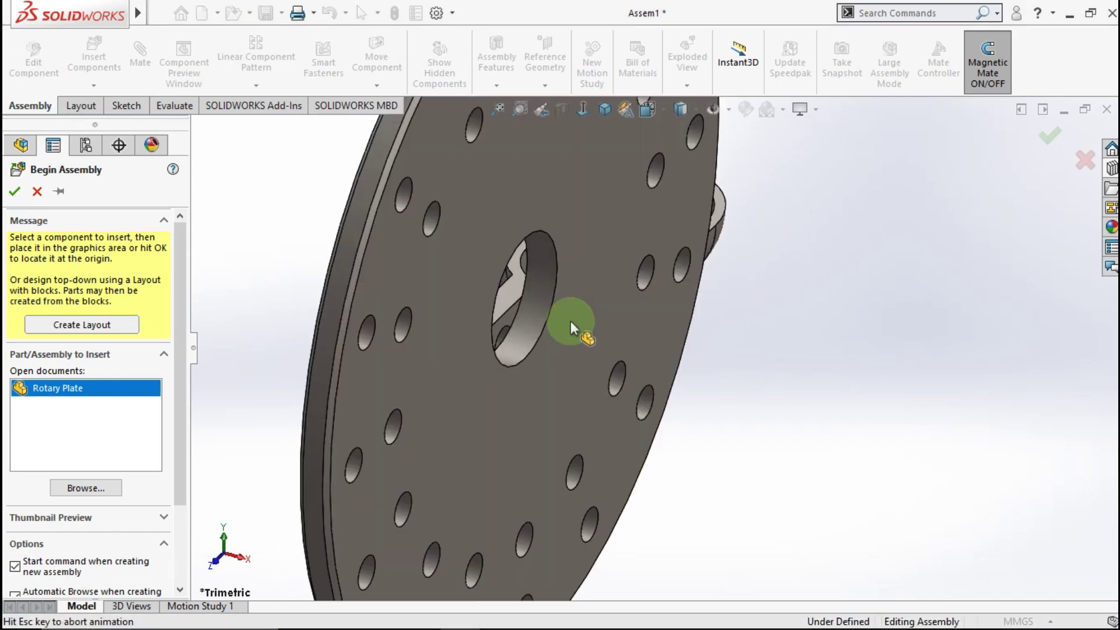
scroll(570, 321, up, 5)
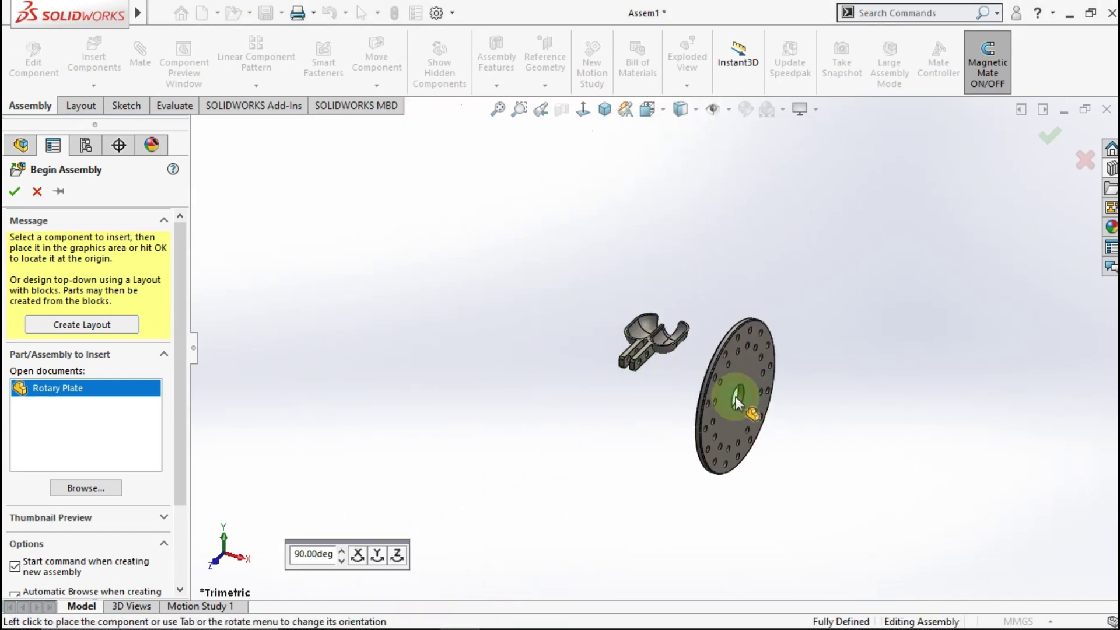
click(736, 403)
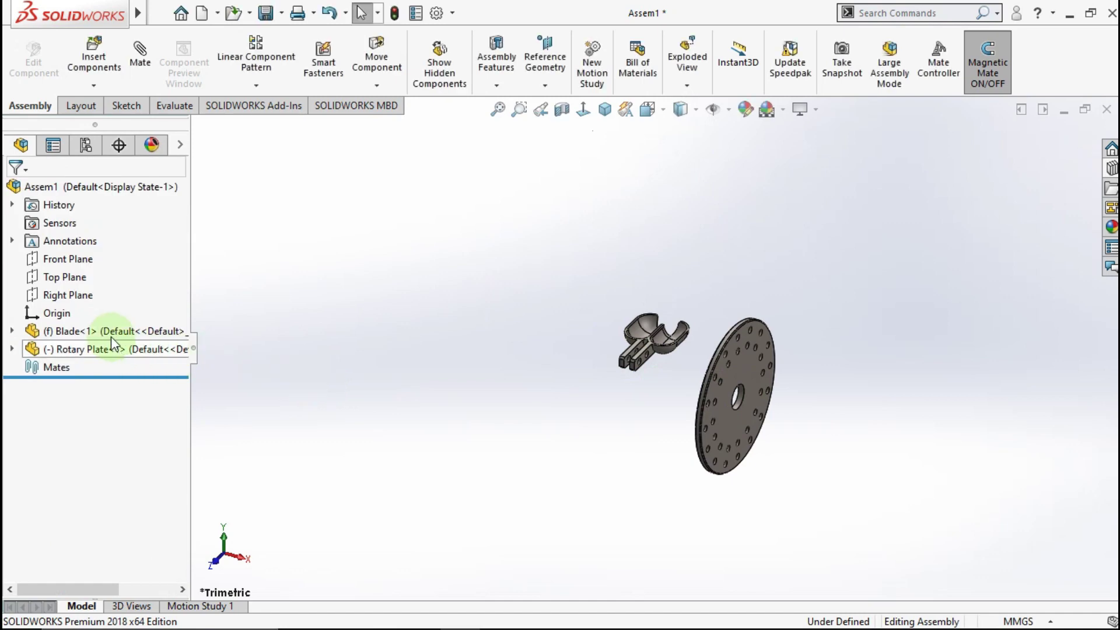
Step: Make the Blade float and move it below the Rotary Plate in the tree
click(93, 331)
right_click(110, 331)
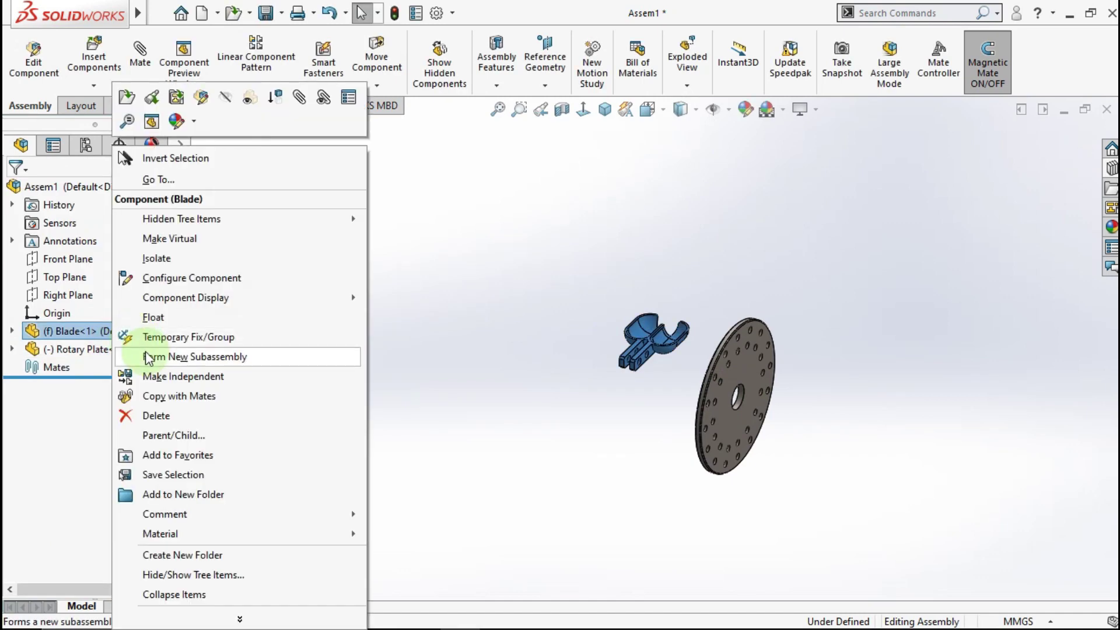
click(151, 322)
click(257, 345)
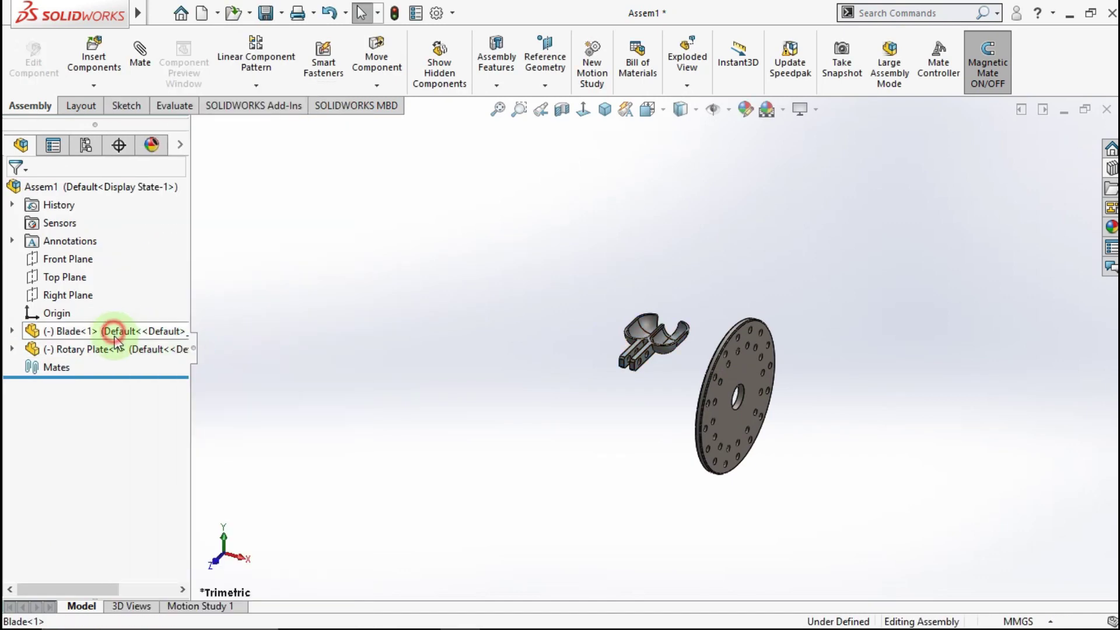
drag(115, 337, 119, 365)
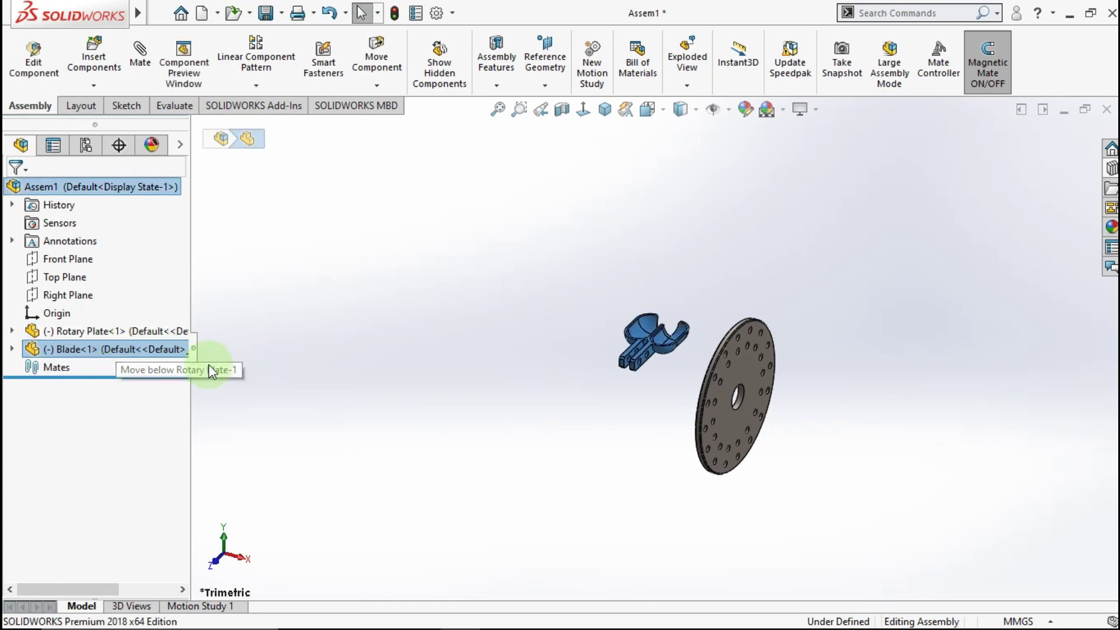
click(128, 333)
click(295, 373)
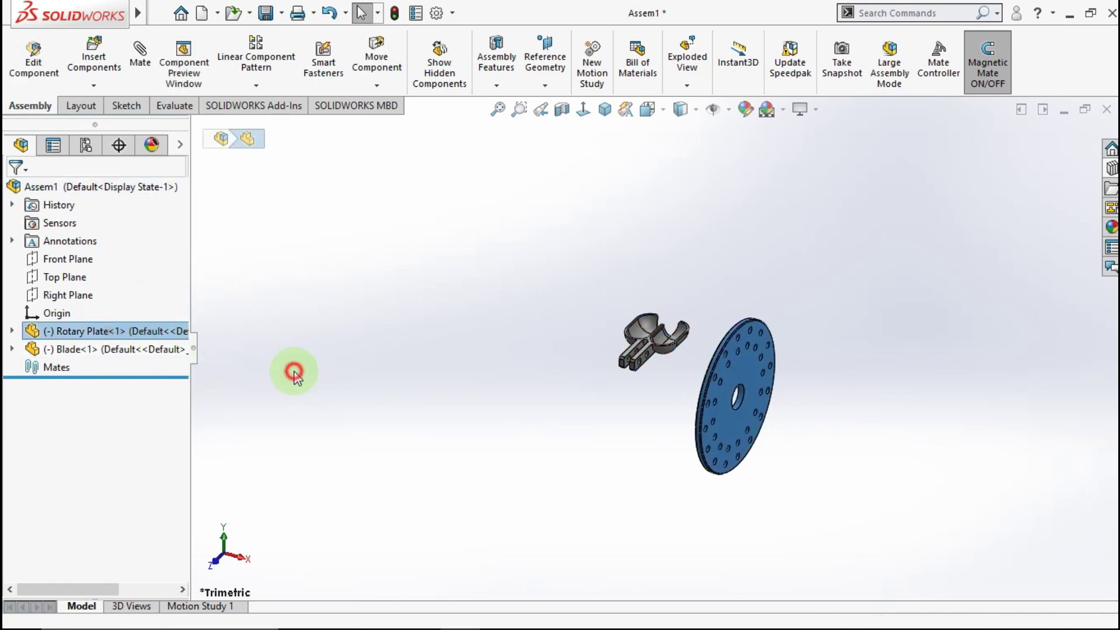
Step: Mate the Rotary Plate's Front, Top and Right Planes coincident with the assembly planes
click(10, 332)
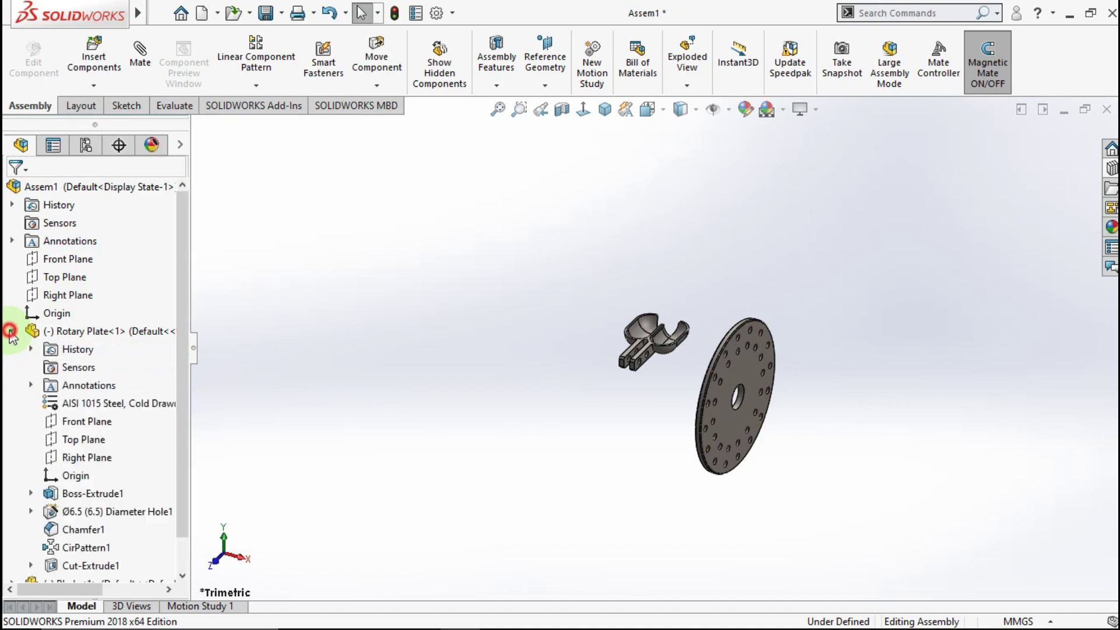
click(80, 423)
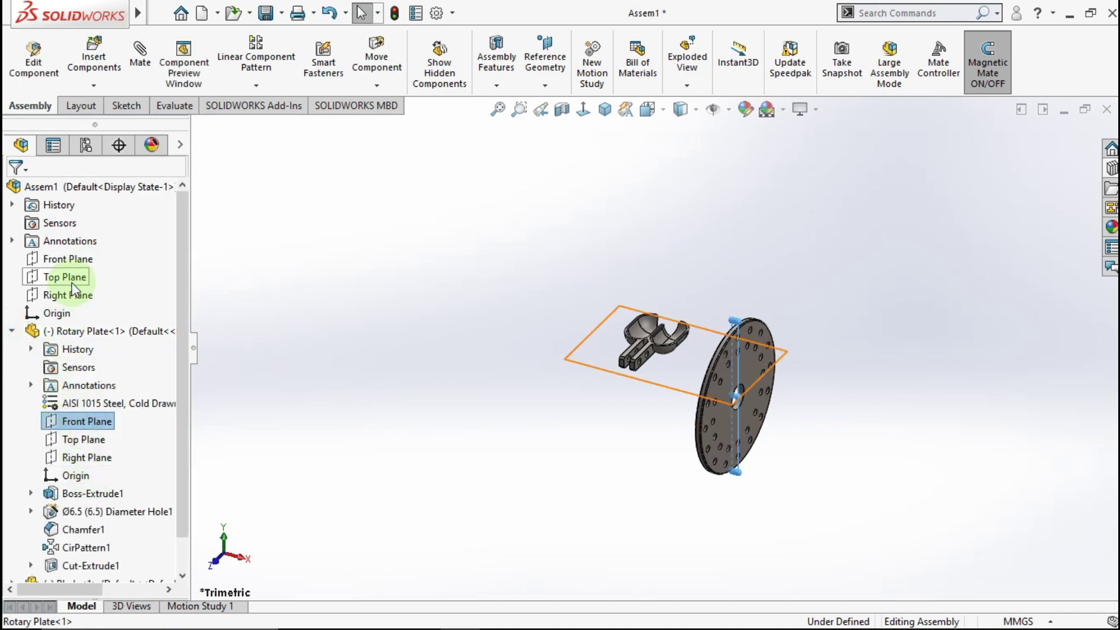
ctrl+click(77, 260)
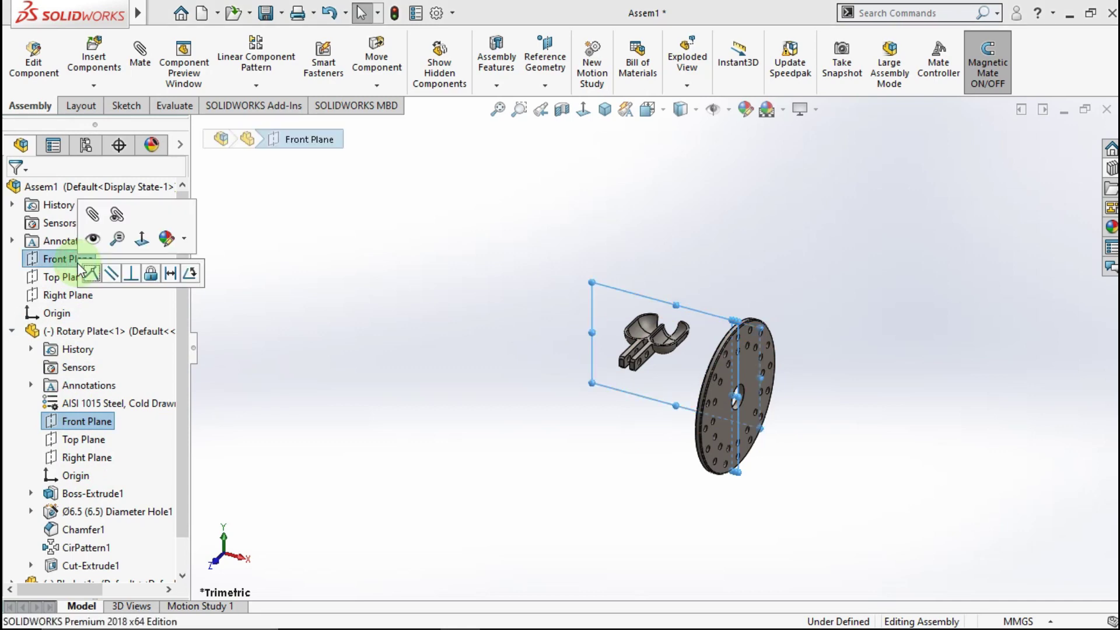
click(92, 274)
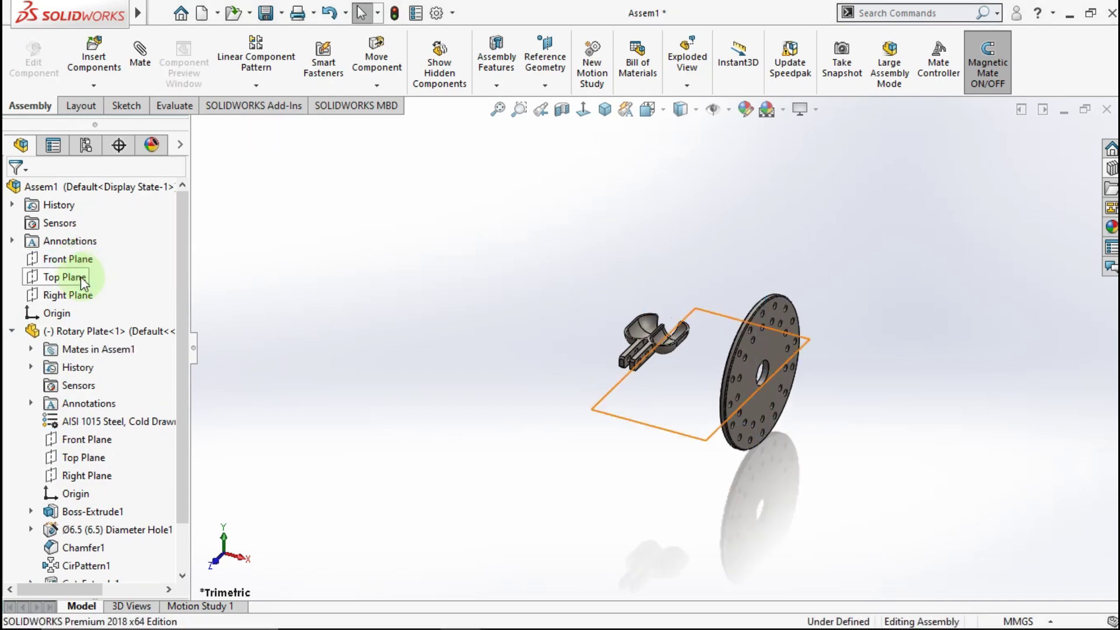
click(76, 278)
ctrl+click(79, 461)
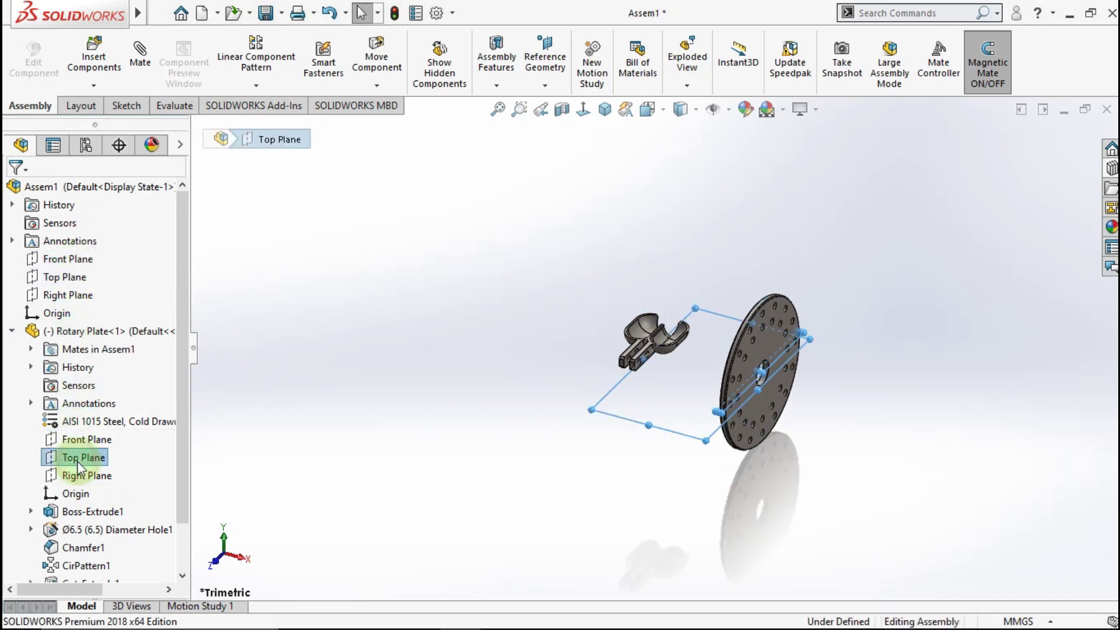
click(90, 475)
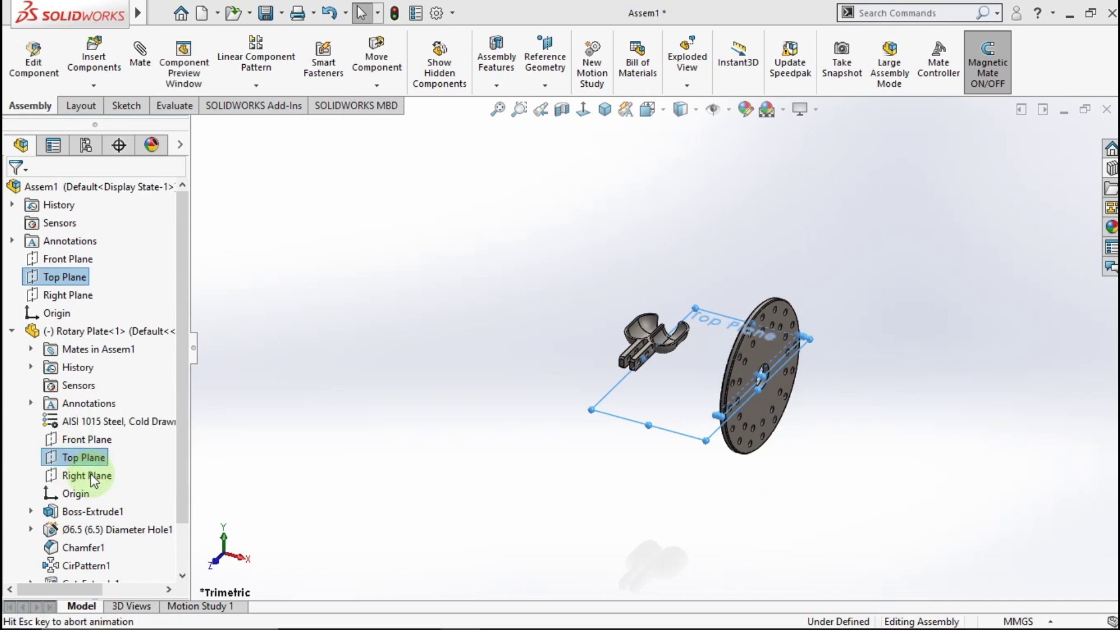
click(67, 296)
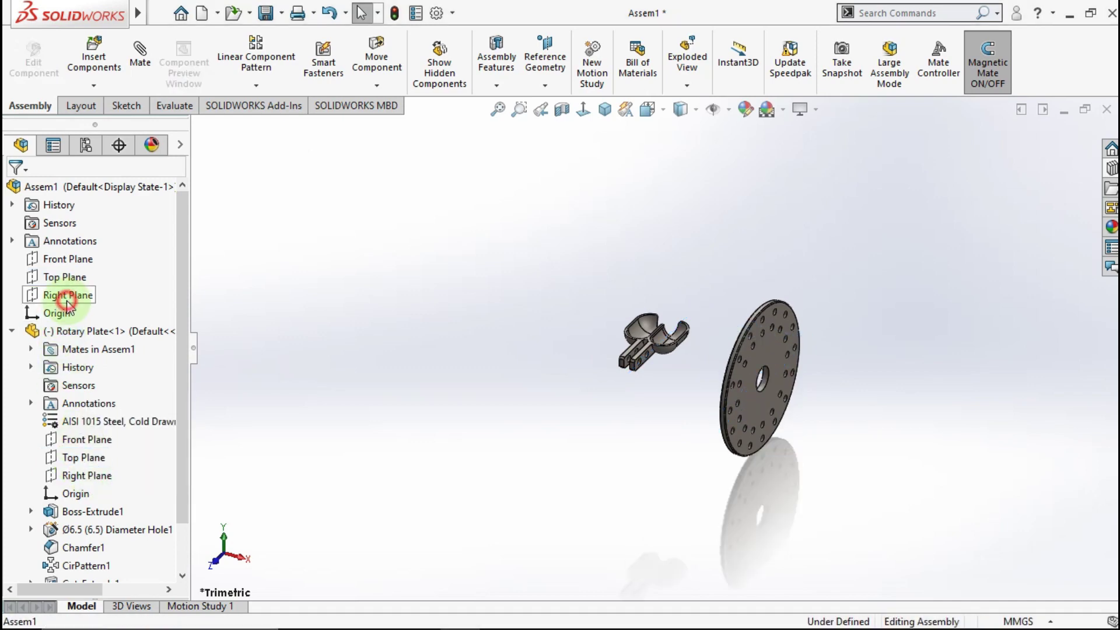
ctrl+click(93, 485)
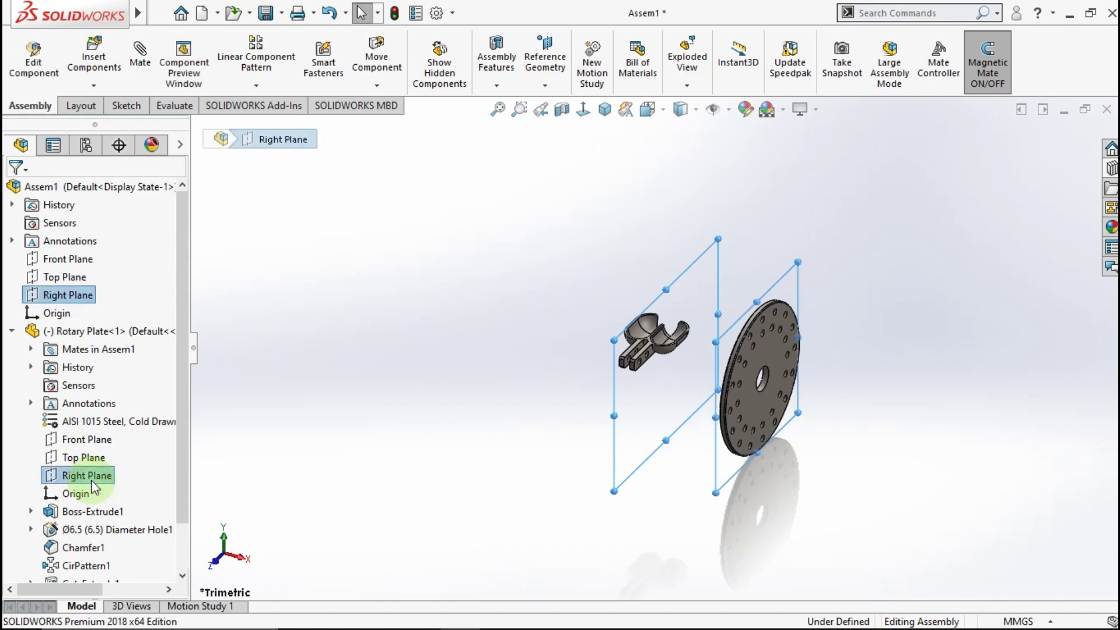
click(111, 489)
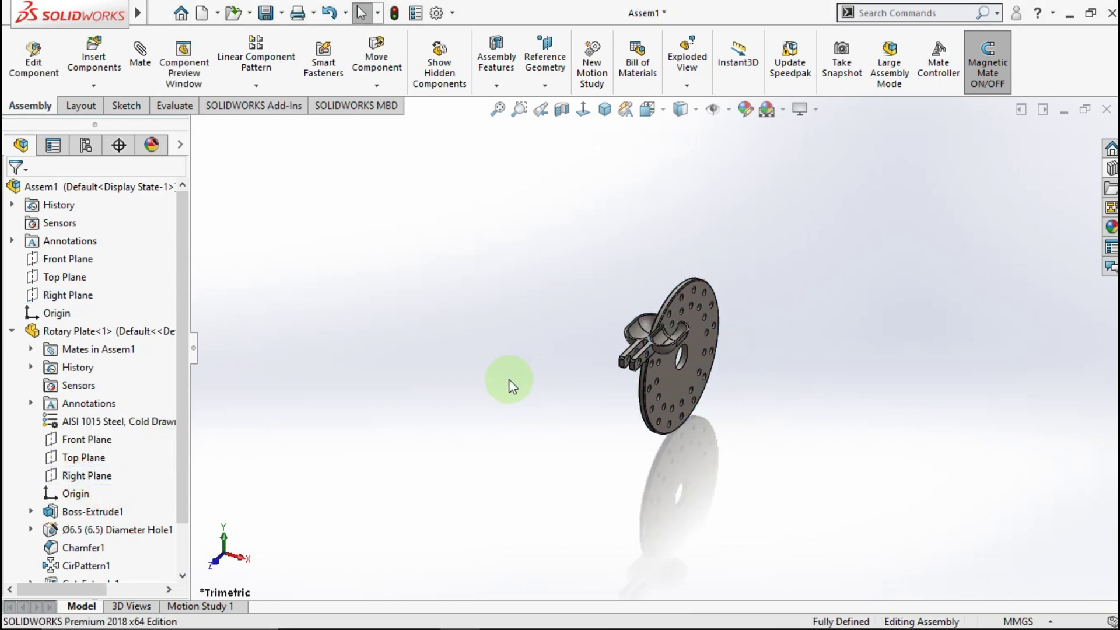
Step: Pull the Blade away from the plate and rotate it so its cups face forward
scroll(677, 341, down, 3)
scroll(649, 357, down, 3)
drag(650, 357, 570, 229)
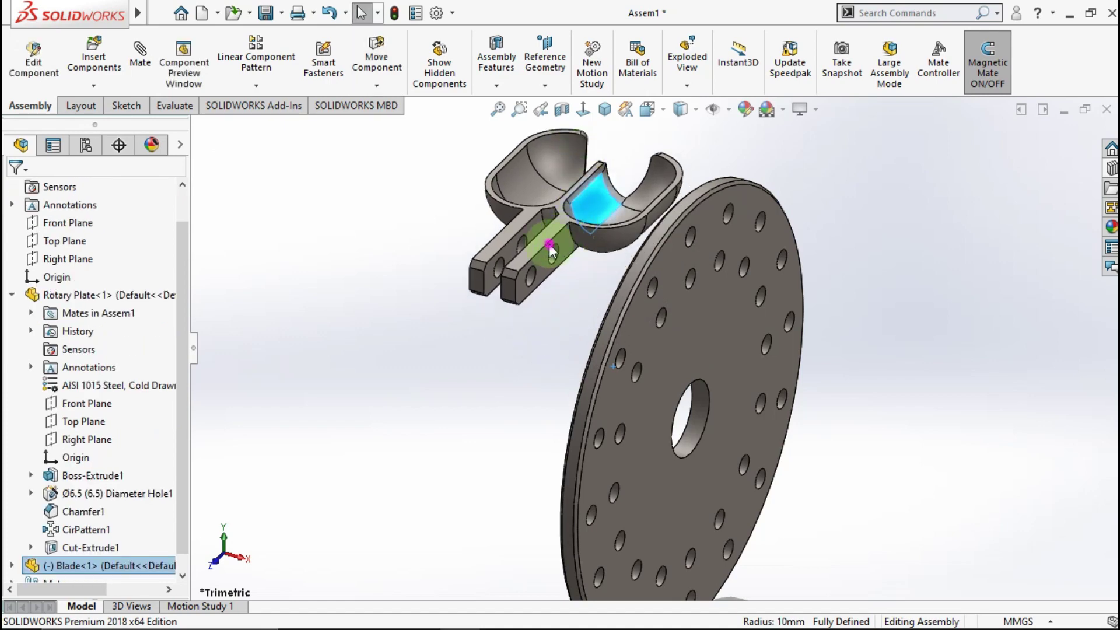
mouse_move(550, 248)
right_down()
mouse_move(594, 335)
mouse_move(499, 341)
mouse_move(570, 387)
mouse_move(552, 415)
right_up()
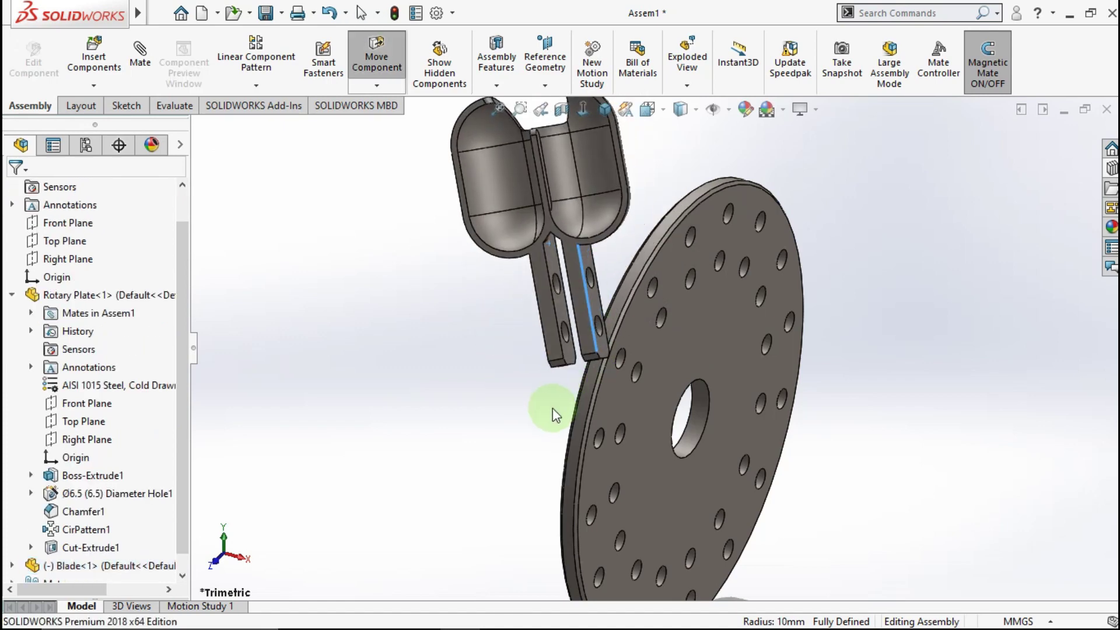
click(598, 306)
click(443, 304)
mouse_move(586, 300)
middle_down()
mouse_move(624, 262)
mouse_move(600, 293)
middle_up()
mouse_move(547, 339)
middle_down()
mouse_move(518, 341)
mouse_move(569, 387)
middle_up()
Step: Mate the blade's tab face coincident with the plate face, then view the plate face-on
click(569, 387)
ctrl+click(725, 453)
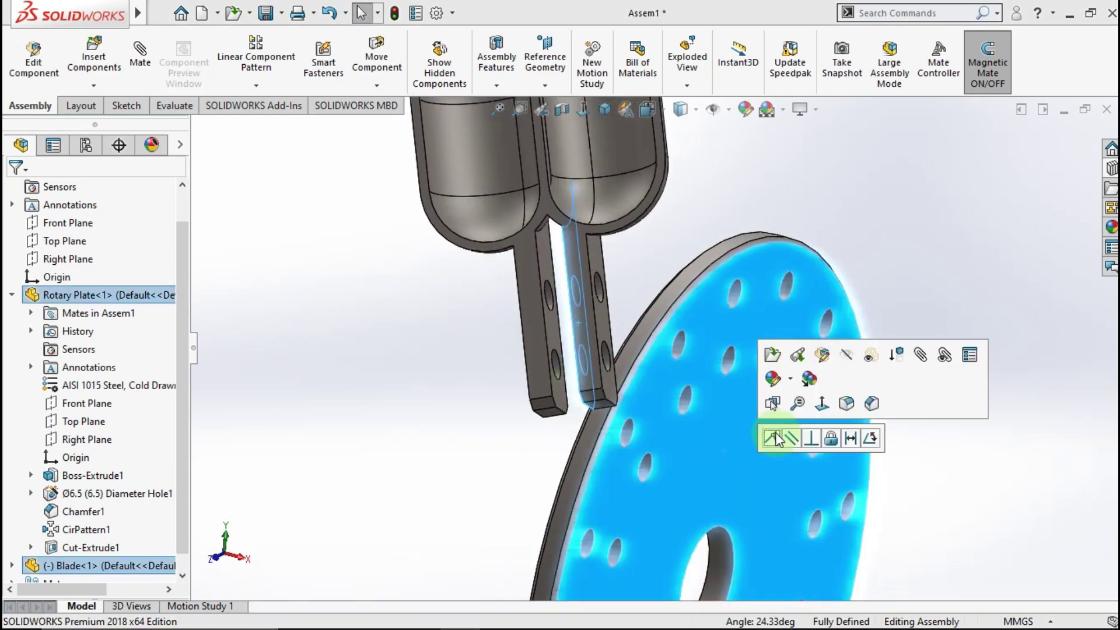
click(771, 433)
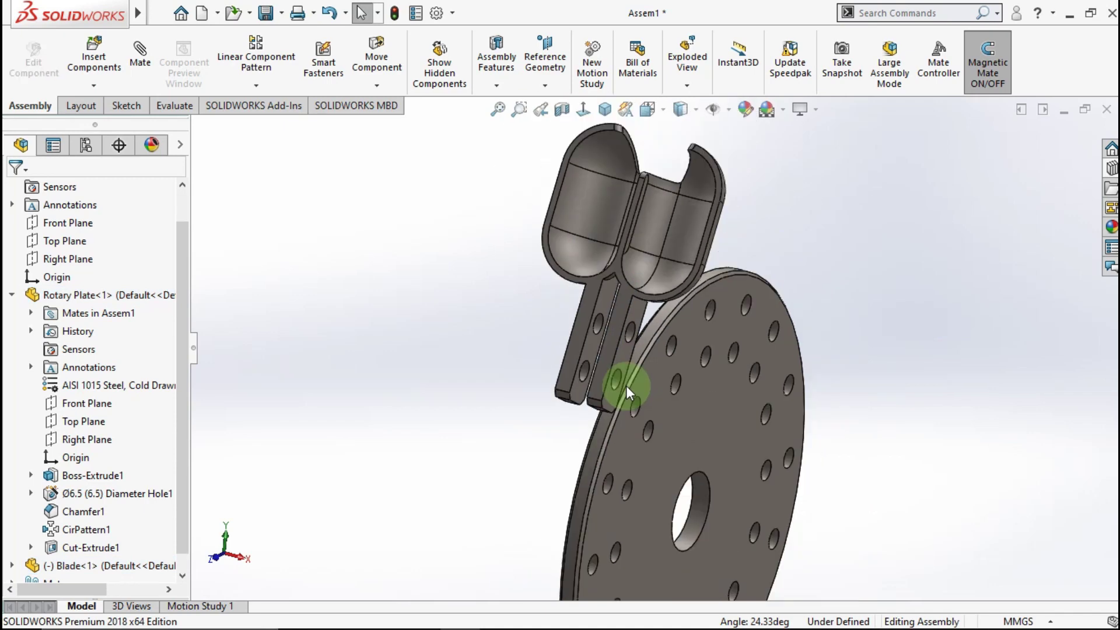
click(762, 444)
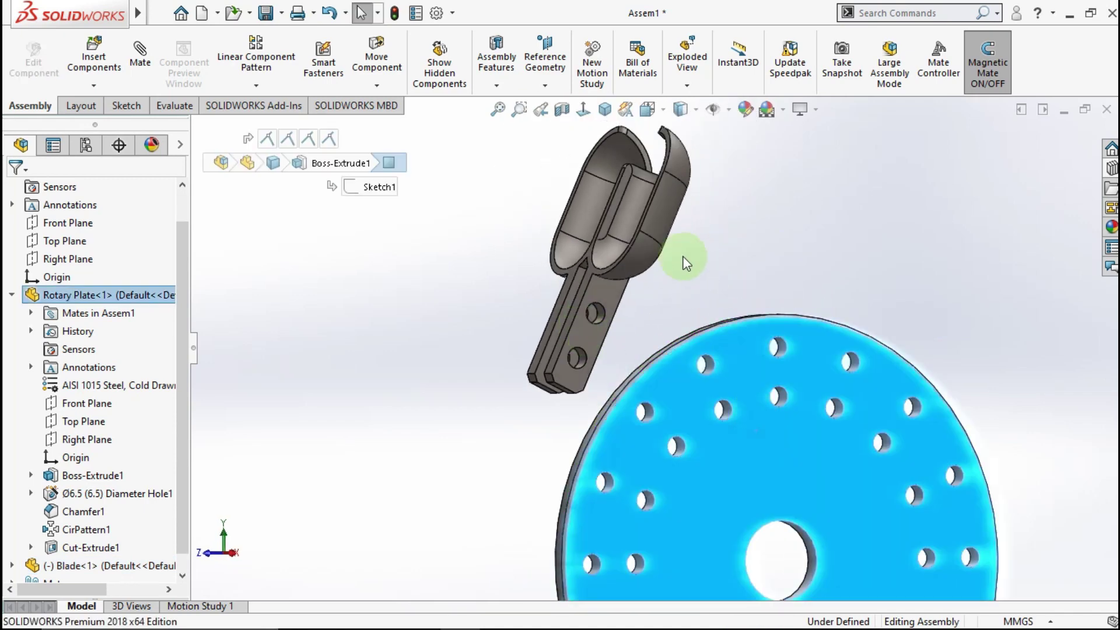
click(590, 111)
click(911, 245)
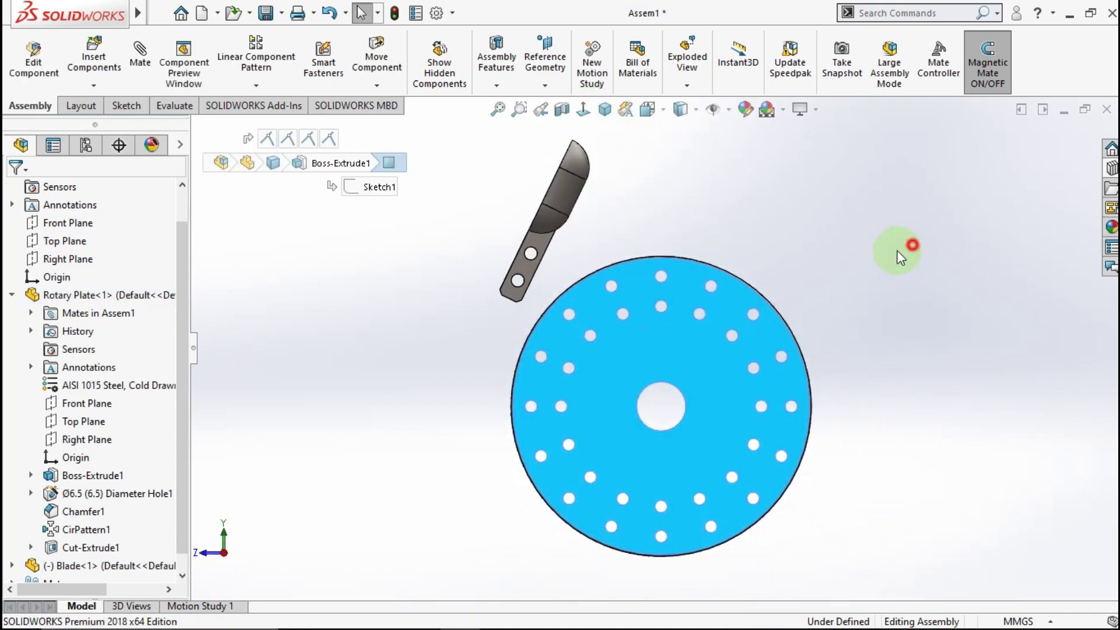
Step: Make one blade hole concentric with a plate hole
scroll(598, 302, down, 2)
scroll(506, 298, down, 2)
scroll(823, 320, down, 1)
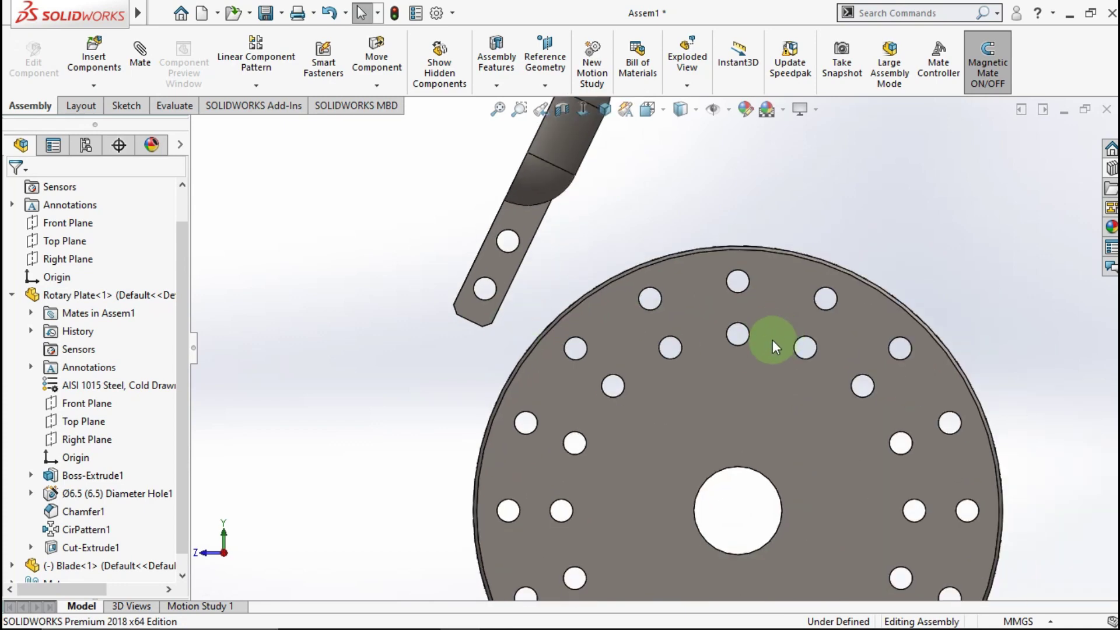
scroll(772, 340, down, 1)
scroll(700, 377, up, 3)
scroll(685, 353, down, 2)
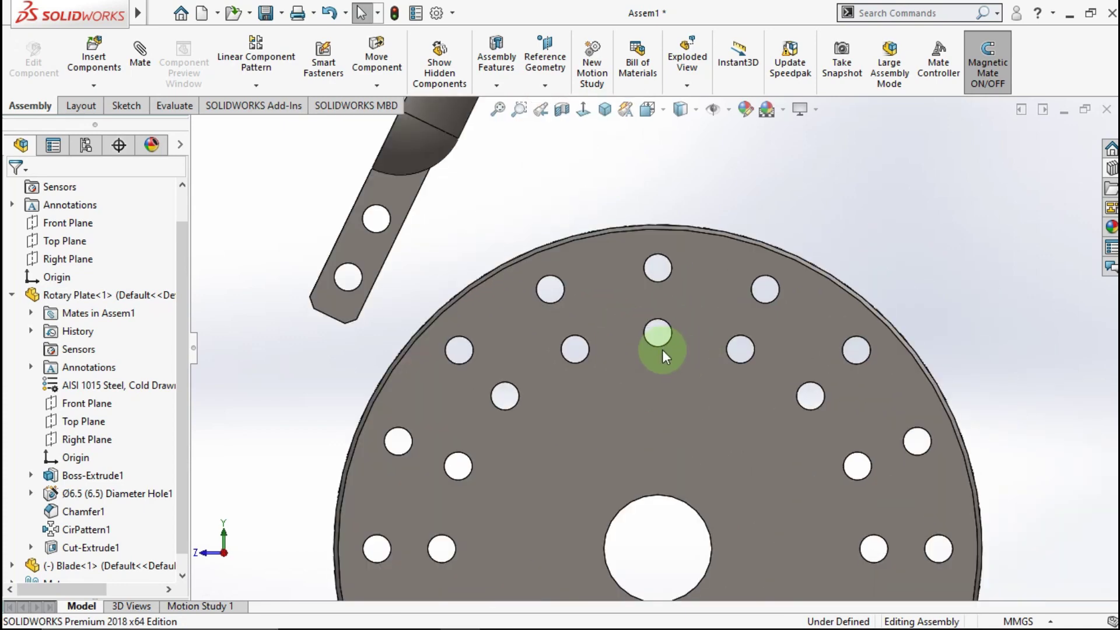
scroll(656, 345, down, 2)
scroll(641, 335, down, 2)
mouse_move(635, 330)
middle_down()
mouse_move(608, 371)
mouse_move(646, 341)
middle_up()
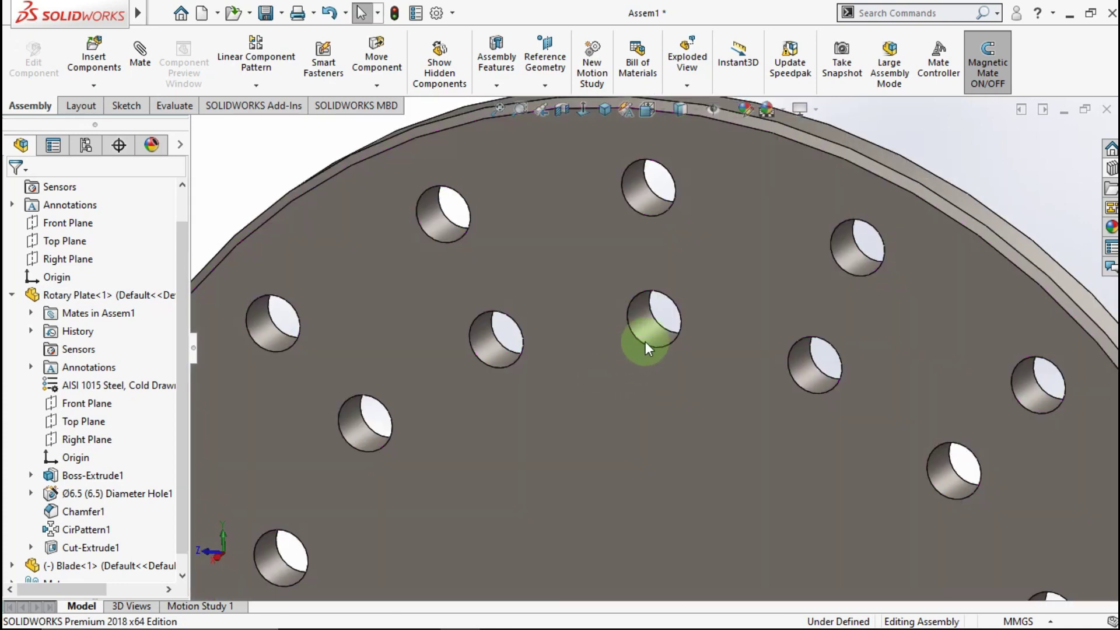
click(656, 333)
scroll(351, 353, up, 3)
scroll(421, 311, up, 2)
scroll(492, 294, down, 2)
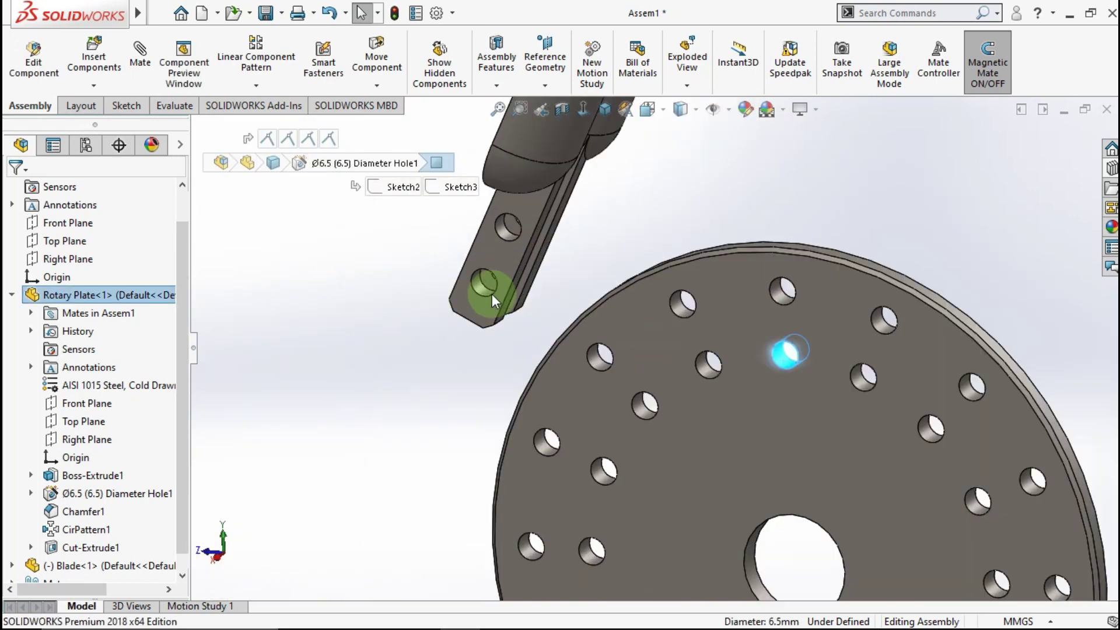
scroll(490, 293, down, 2)
click(490, 293)
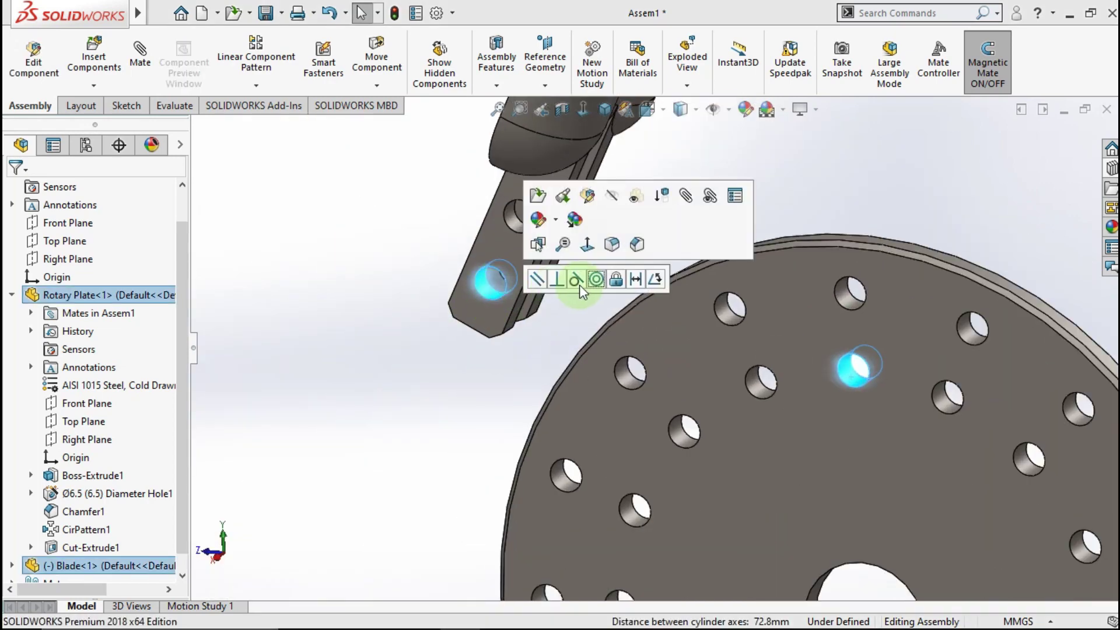
click(597, 282)
key(Return)
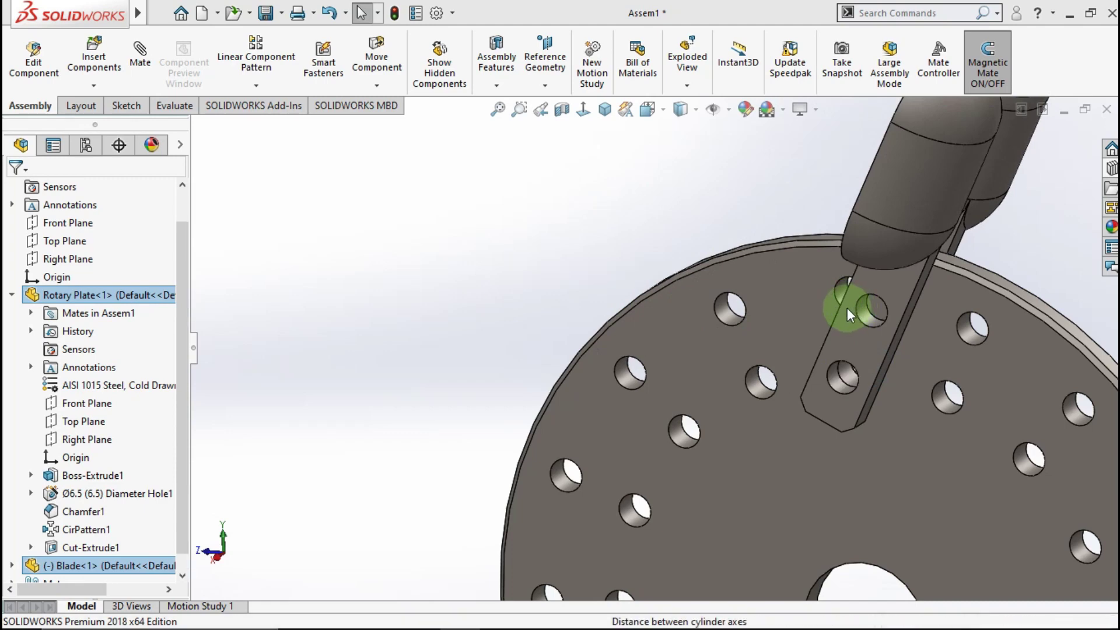
Step: Make the blade's second hole concentric with its matching plate hole, then view isometric
scroll(842, 307, down, 2)
scroll(776, 296, down, 2)
click(758, 278)
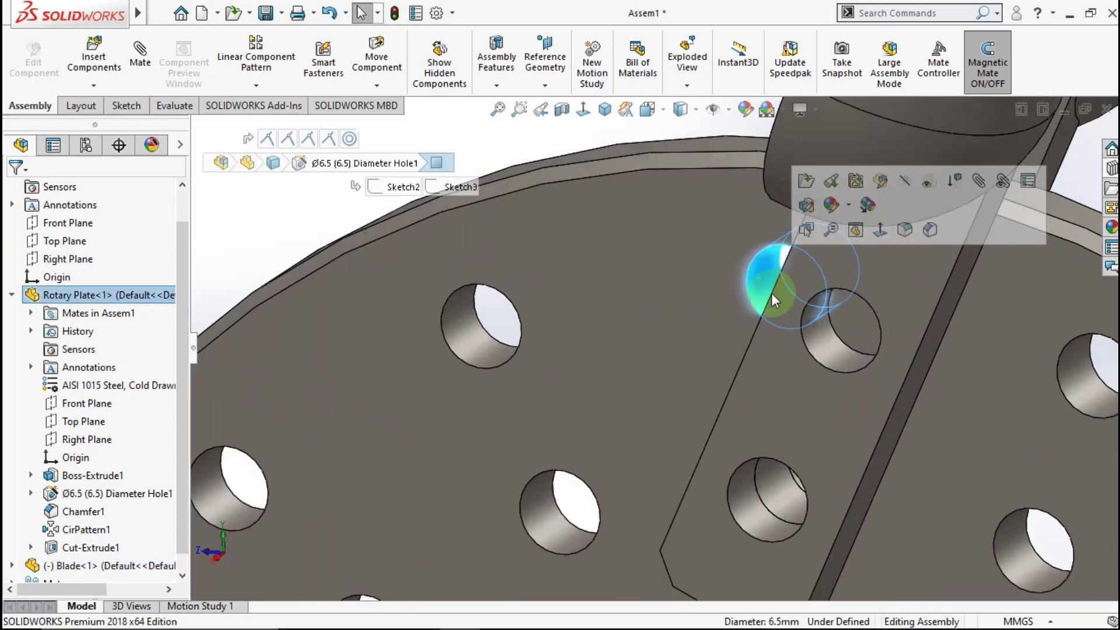
click(813, 333)
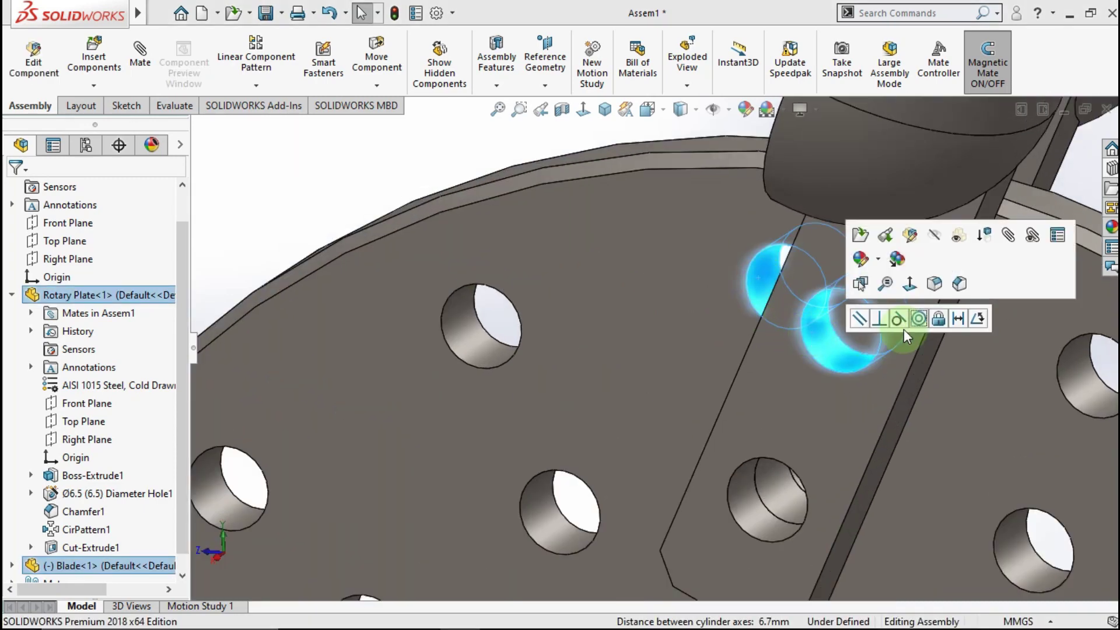
click(919, 319)
key(Return)
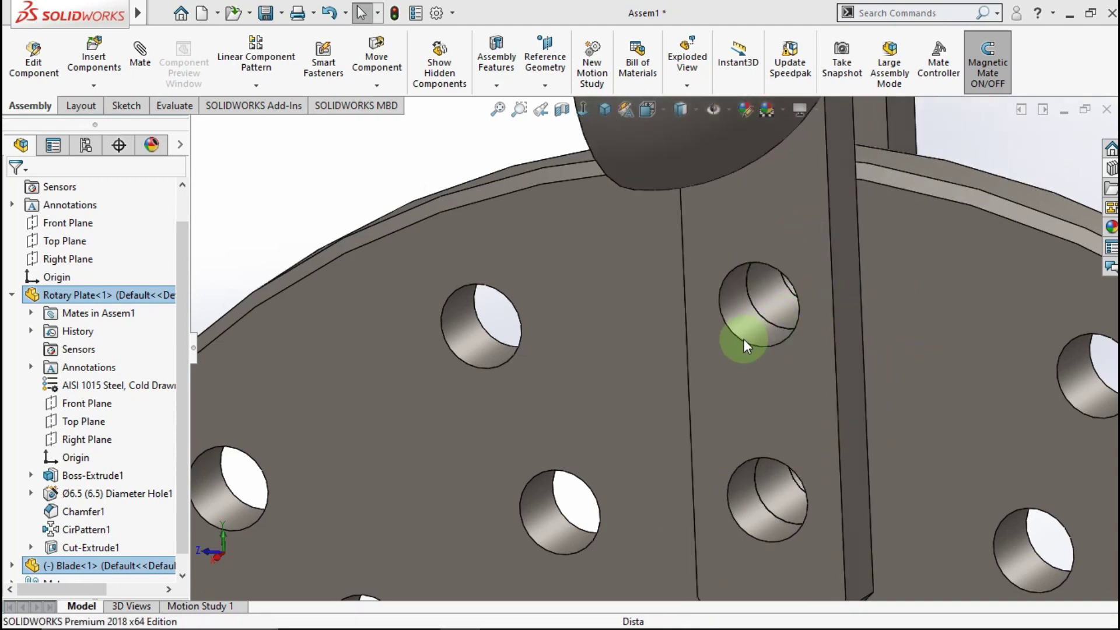
scroll(723, 345, up, 5)
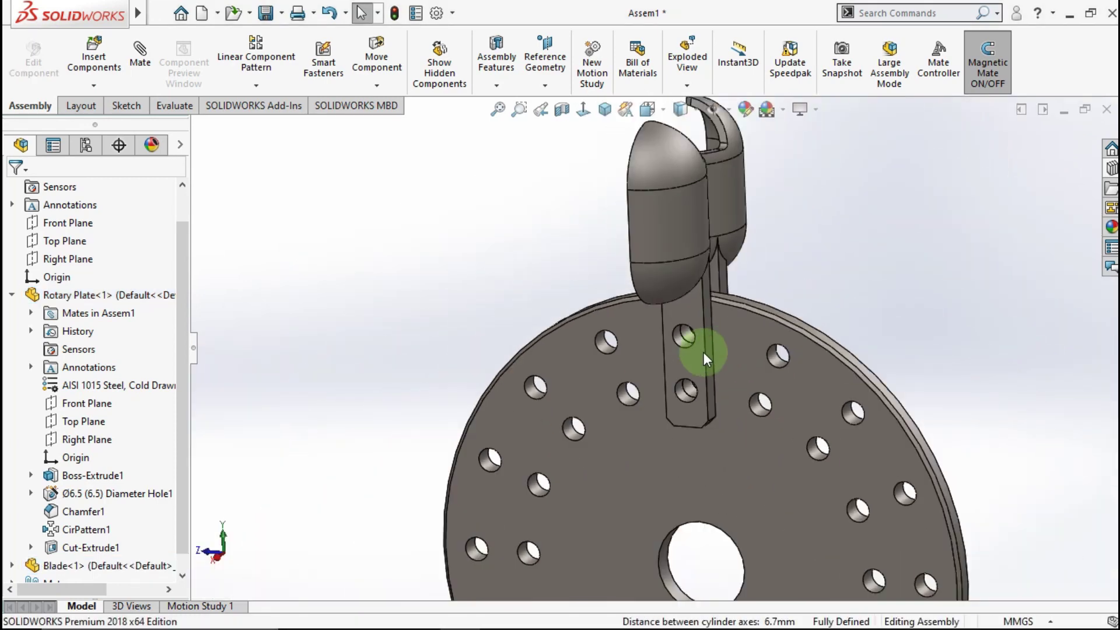
click(606, 110)
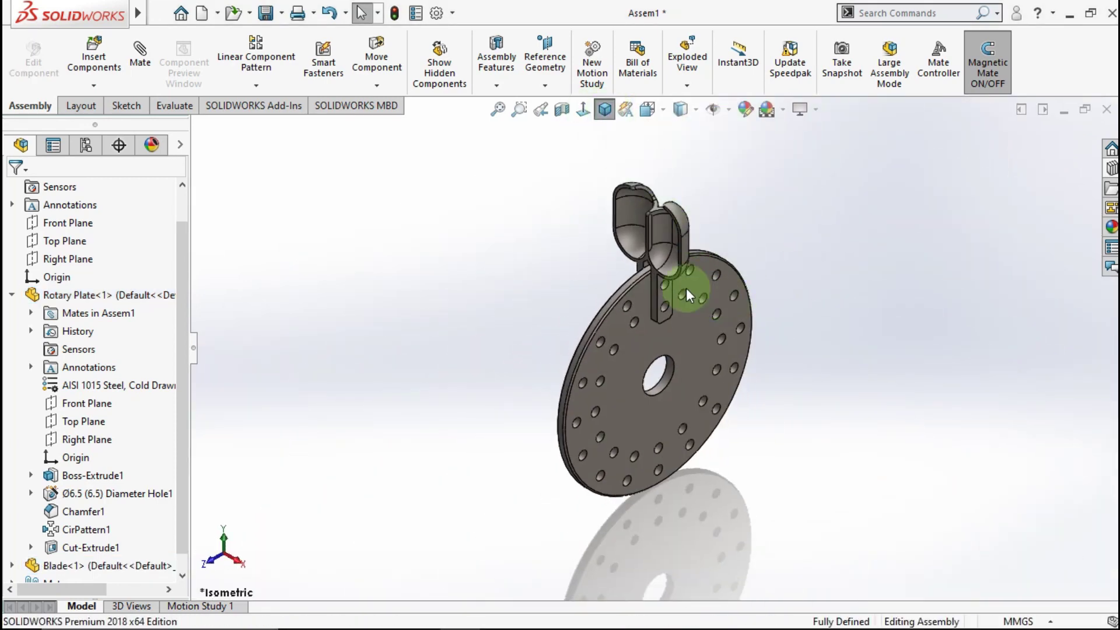
Step: Insert the M6-30 bolt, Nut M6, Plain Washer M6 and Spring Washer M6 from the Bolt folder
click(95, 64)
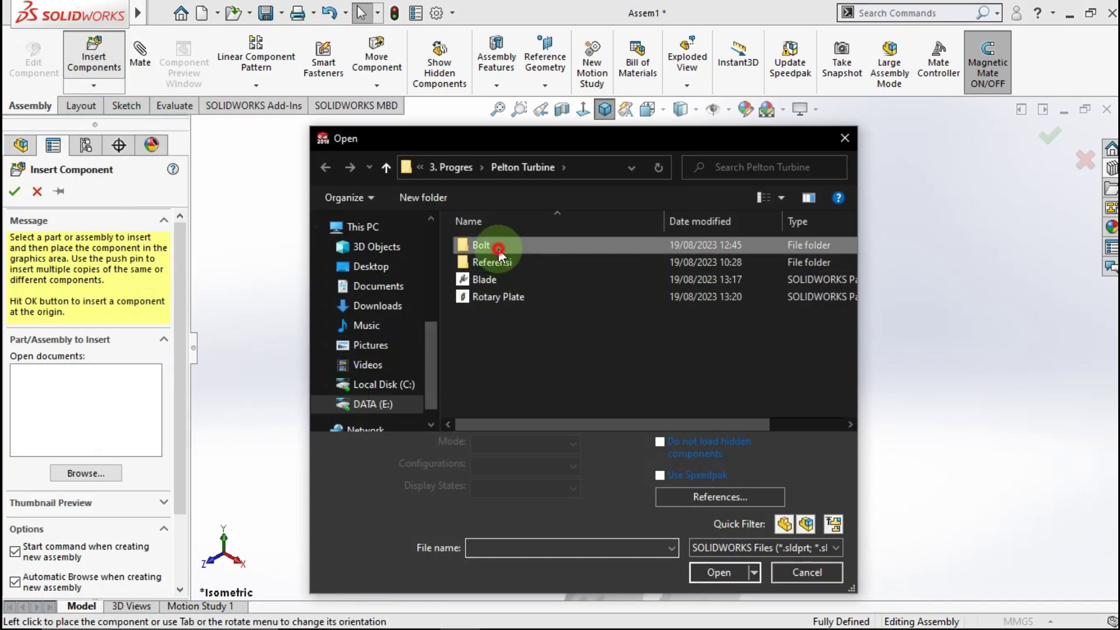
double_click(499, 250)
drag(509, 303, 477, 248)
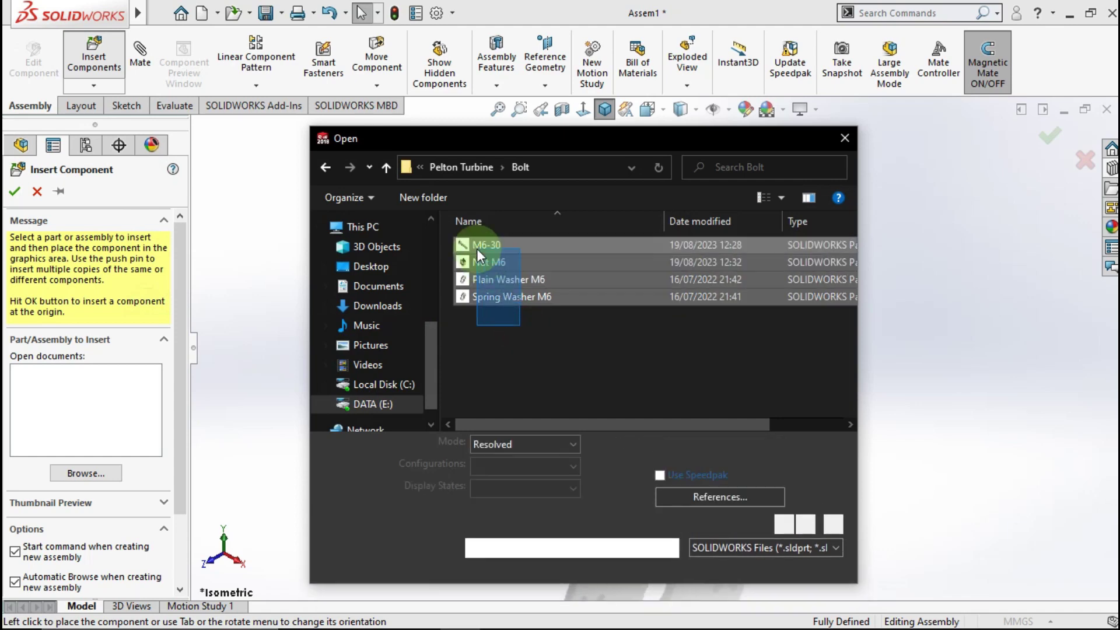
click(717, 572)
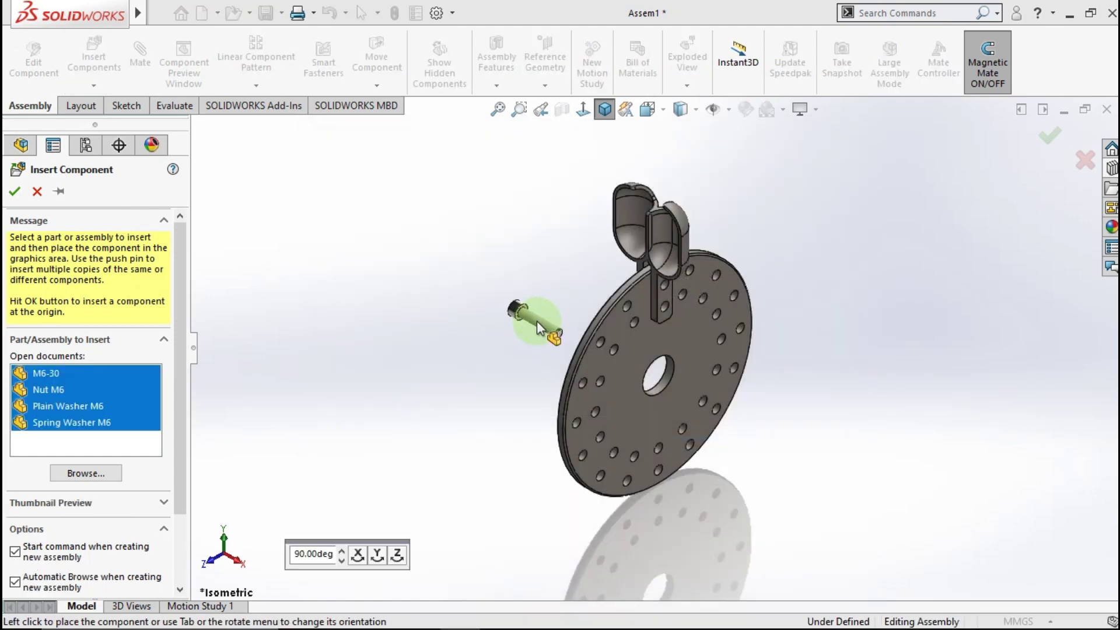
Step: Place the bolt, nut, plain washer and spring washer beside the rotary plate
click(508, 304)
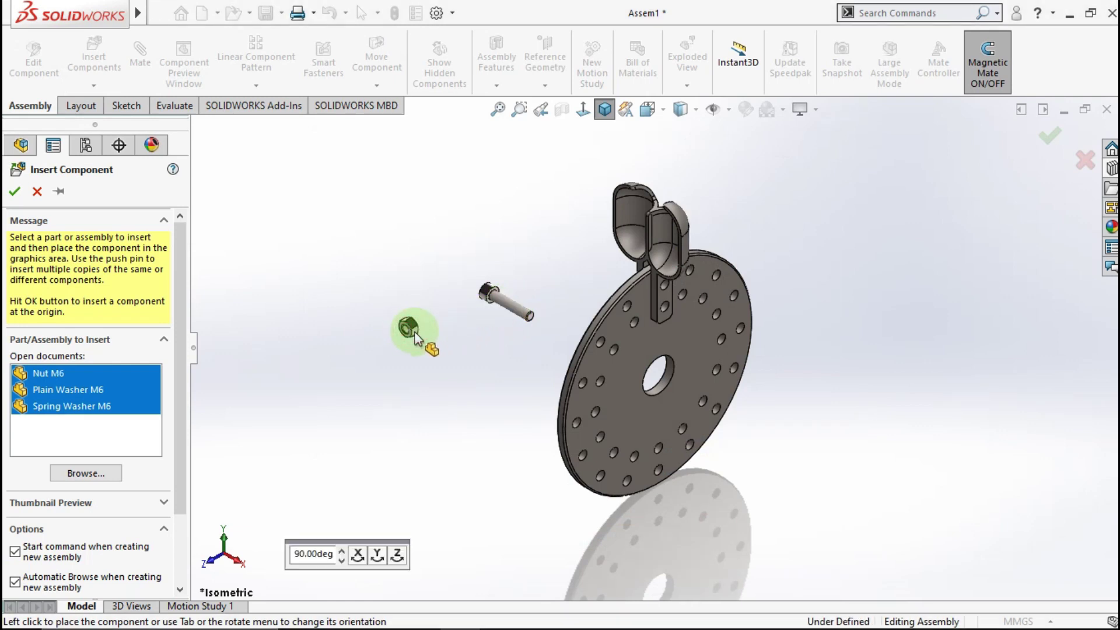
click(410, 329)
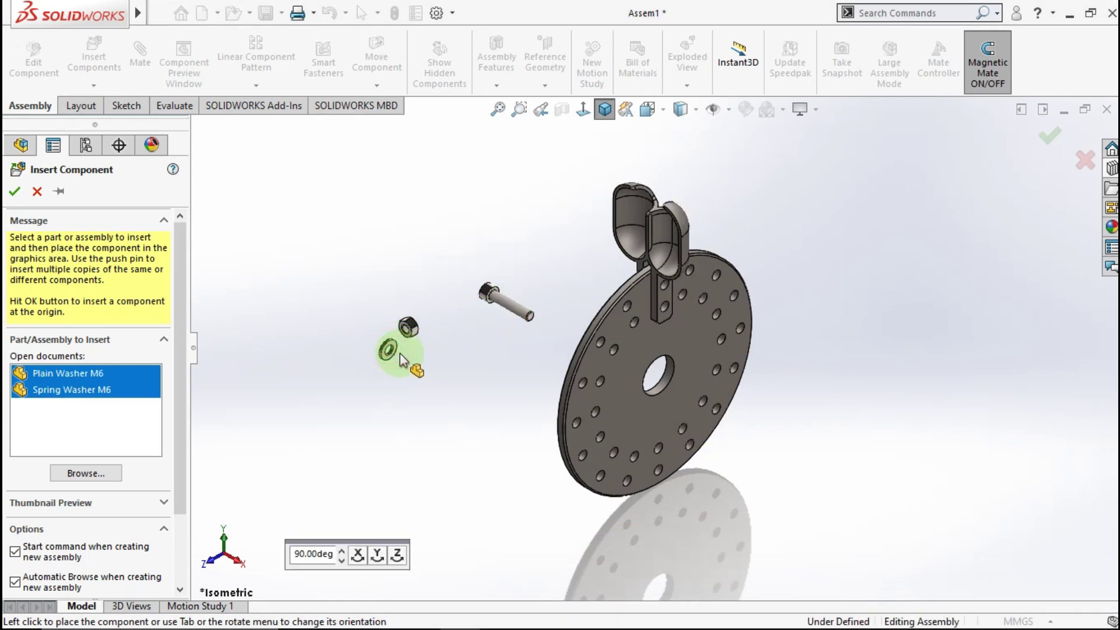
click(389, 353)
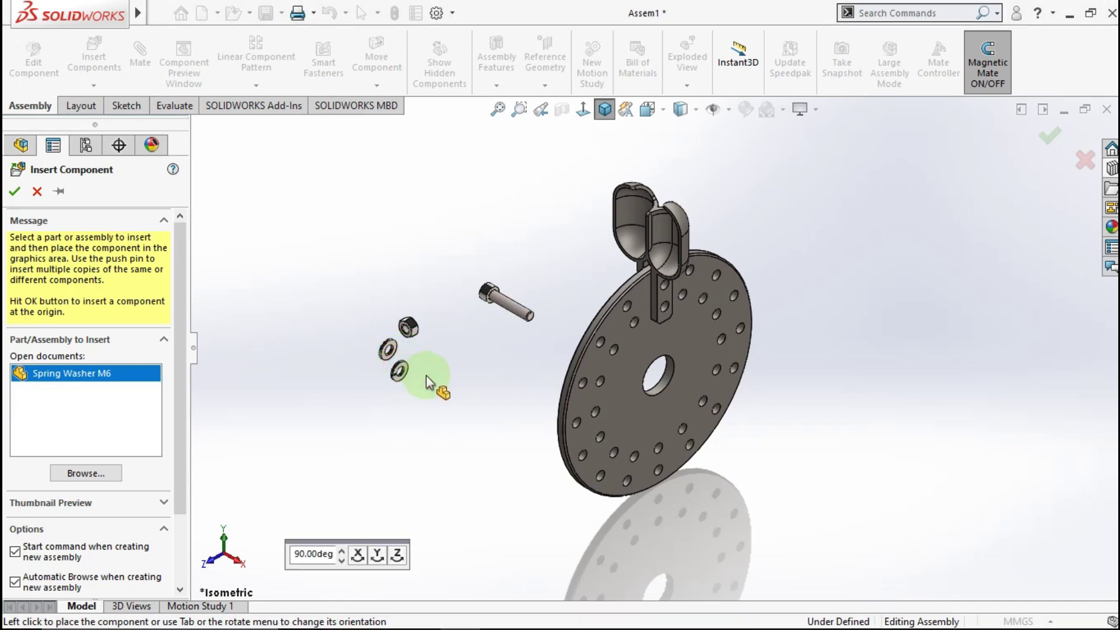
click(400, 372)
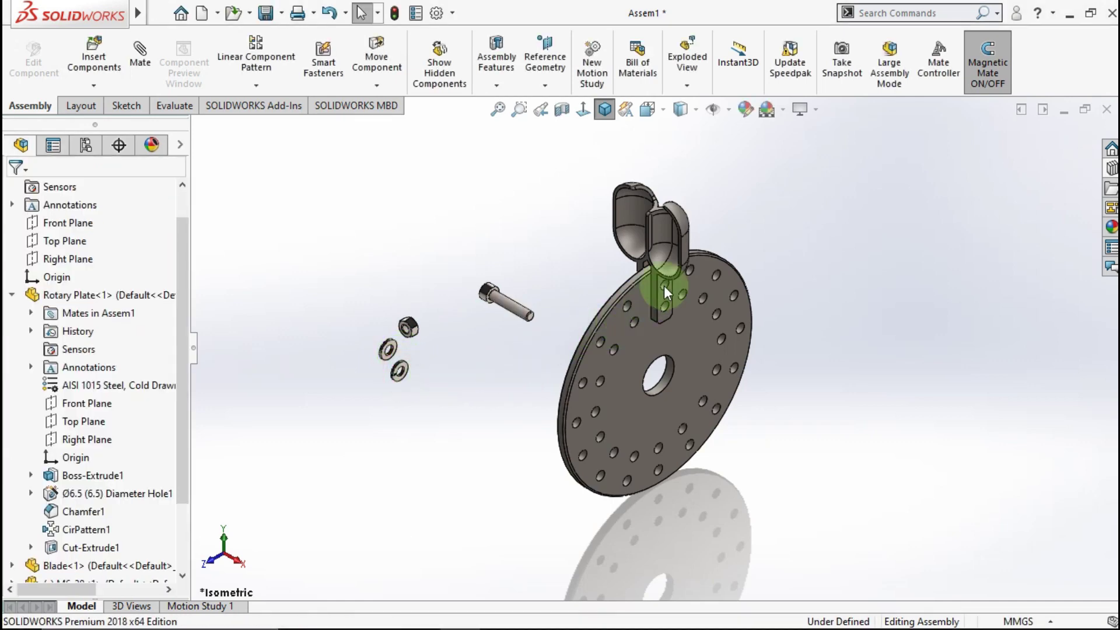
scroll(664, 286, down, 2)
Step: Mate the spring washer's hole concentric with the M6-30 bolt shaft
drag(407, 300, 533, 321)
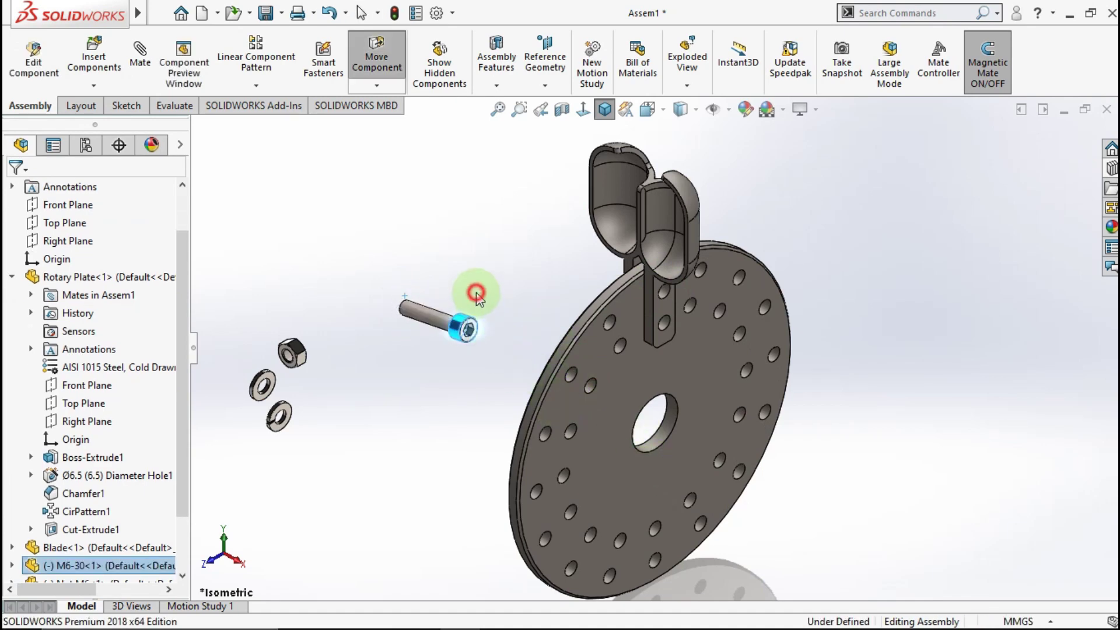
click(476, 295)
click(437, 318)
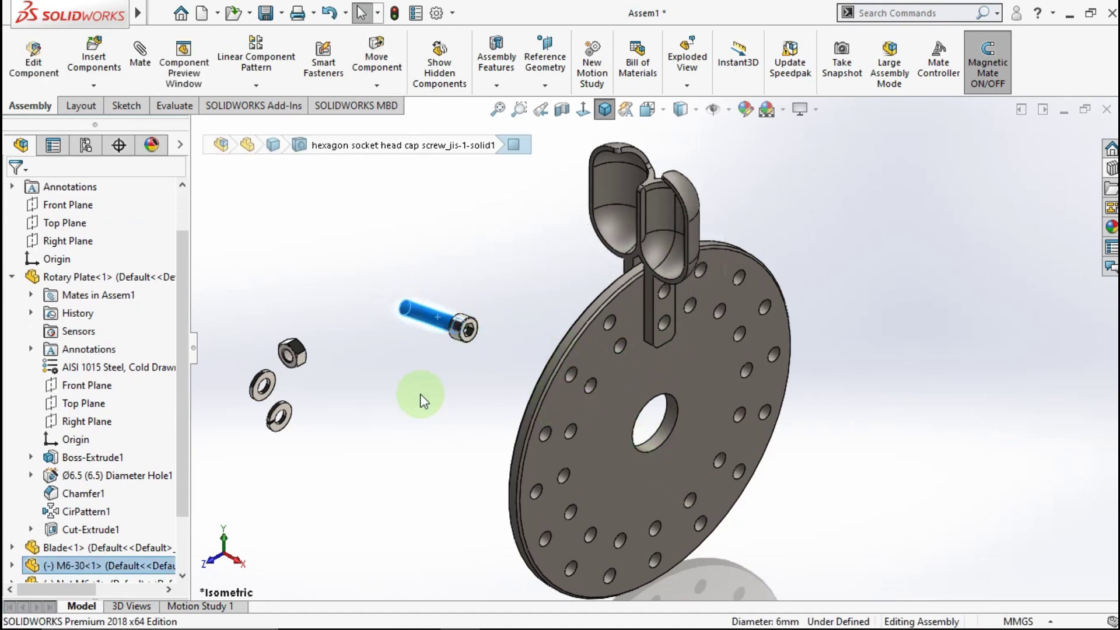
scroll(327, 408, down, 2)
scroll(324, 404, down, 2)
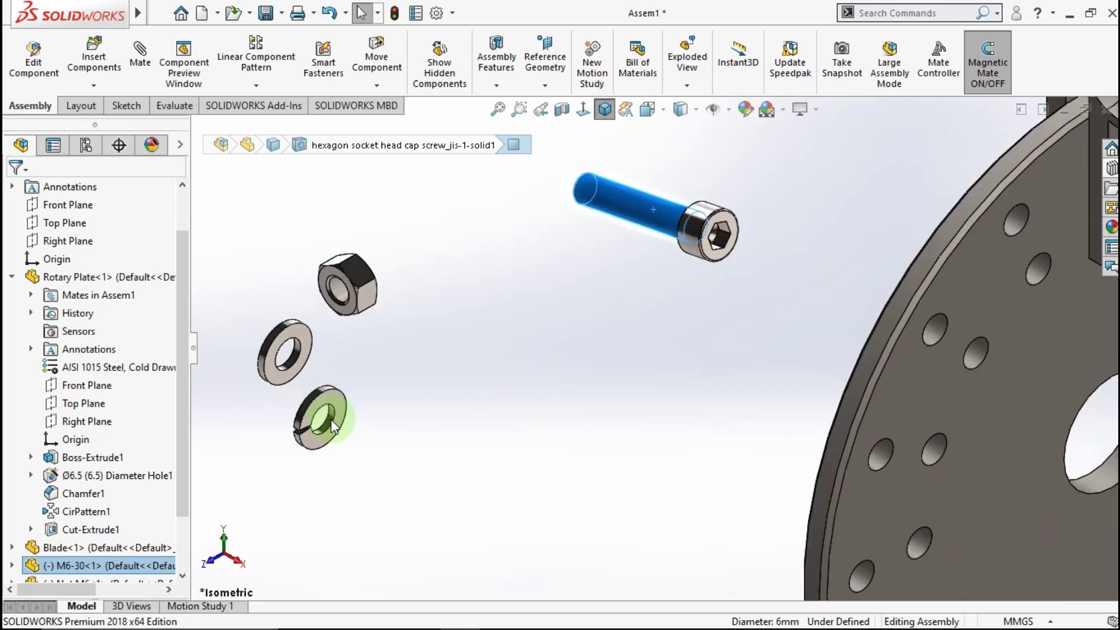
scroll(328, 419, down, 2)
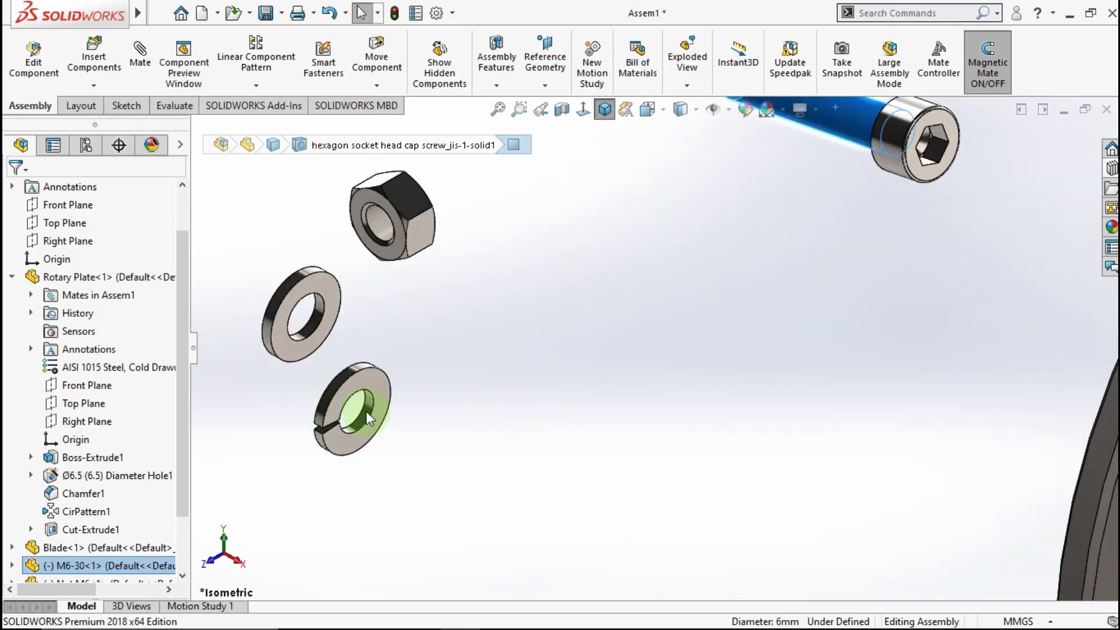
ctrl+click(366, 411)
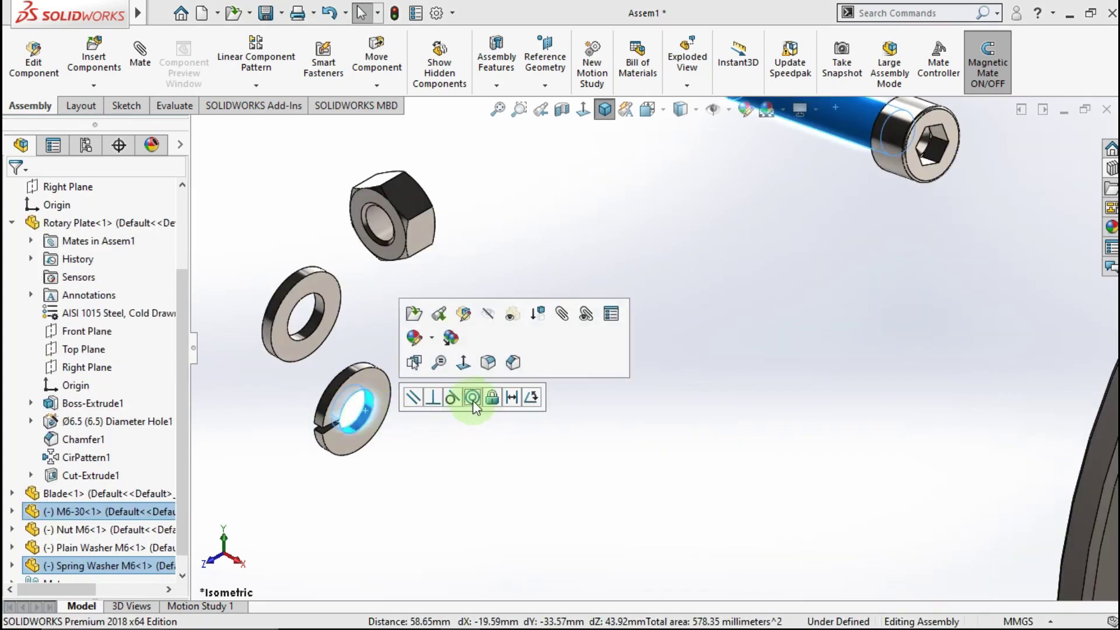
click(473, 399)
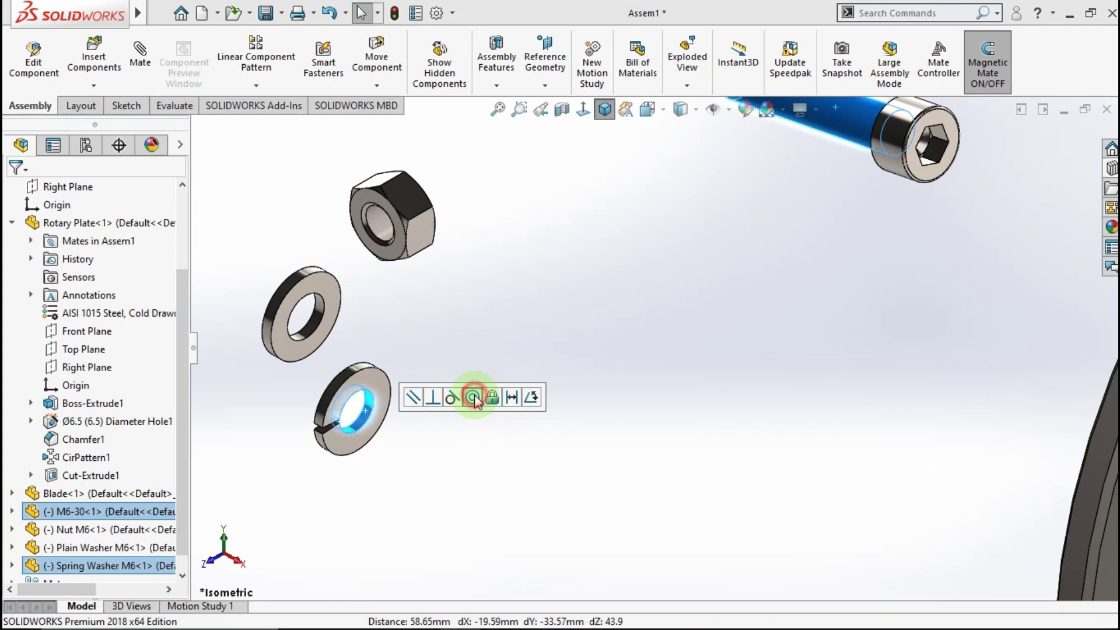
Step: Mate the plain washer's hole concentric with the bolt shaft
click(313, 318)
scroll(775, 162, down, 3)
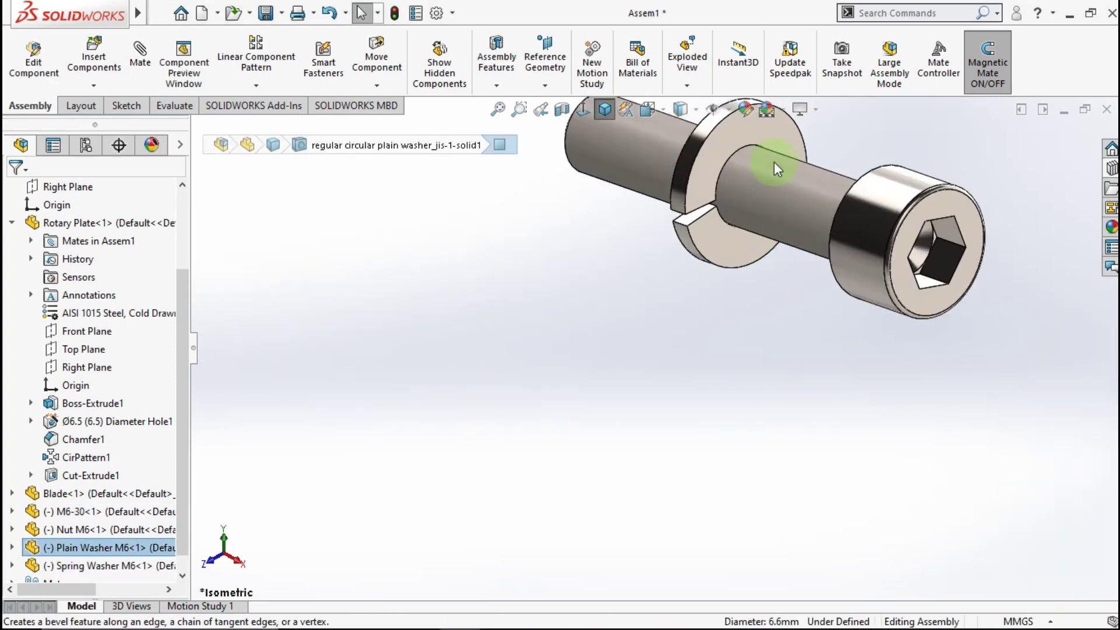
ctrl+click(764, 194)
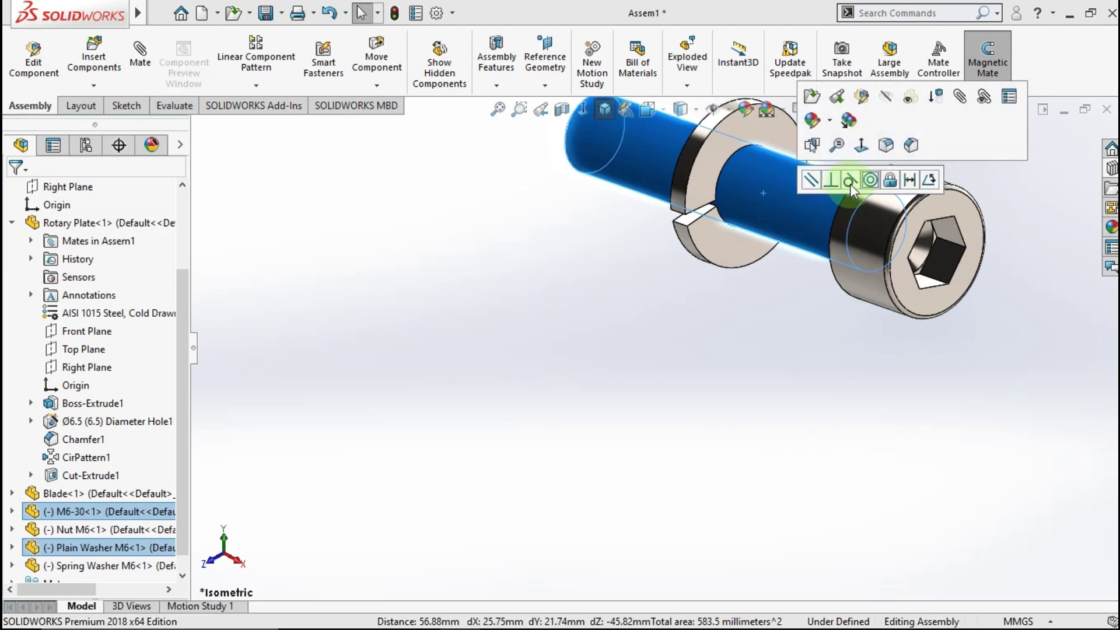
click(873, 181)
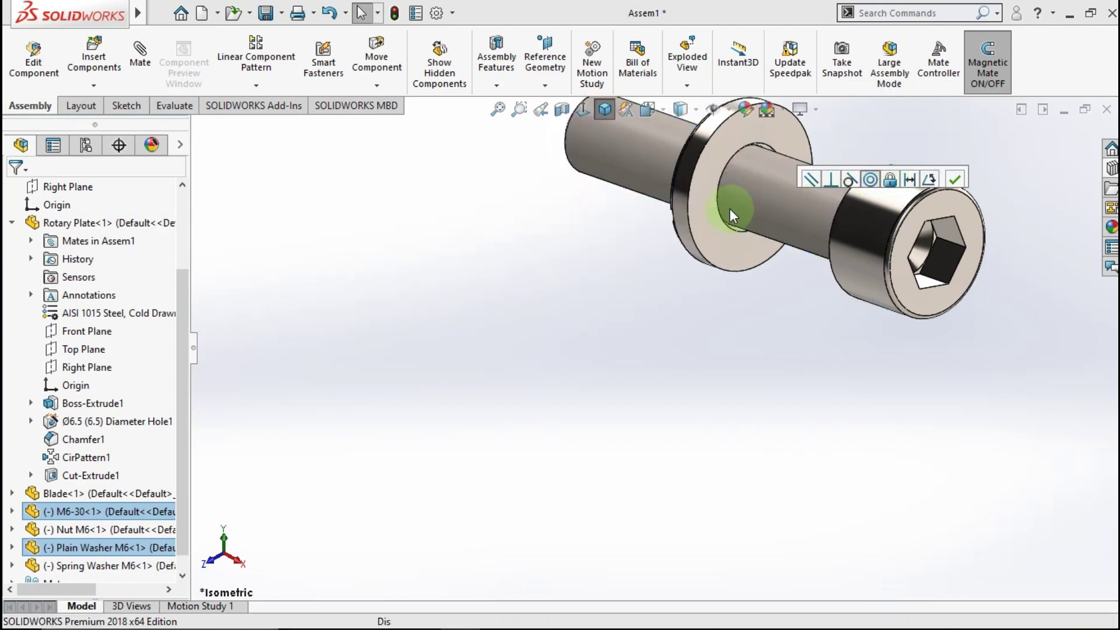
Step: Mate the spring washer coincident with the underside of the bolt head
click(723, 256)
drag(700, 255, 627, 264)
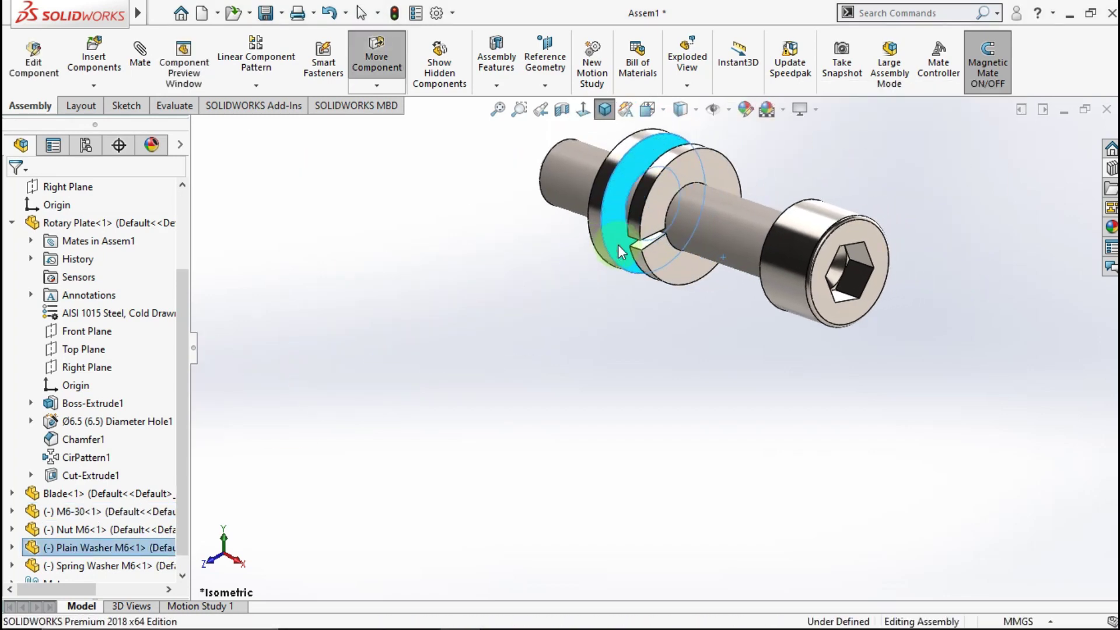
click(690, 273)
middle_drag(689, 273, 792, 321)
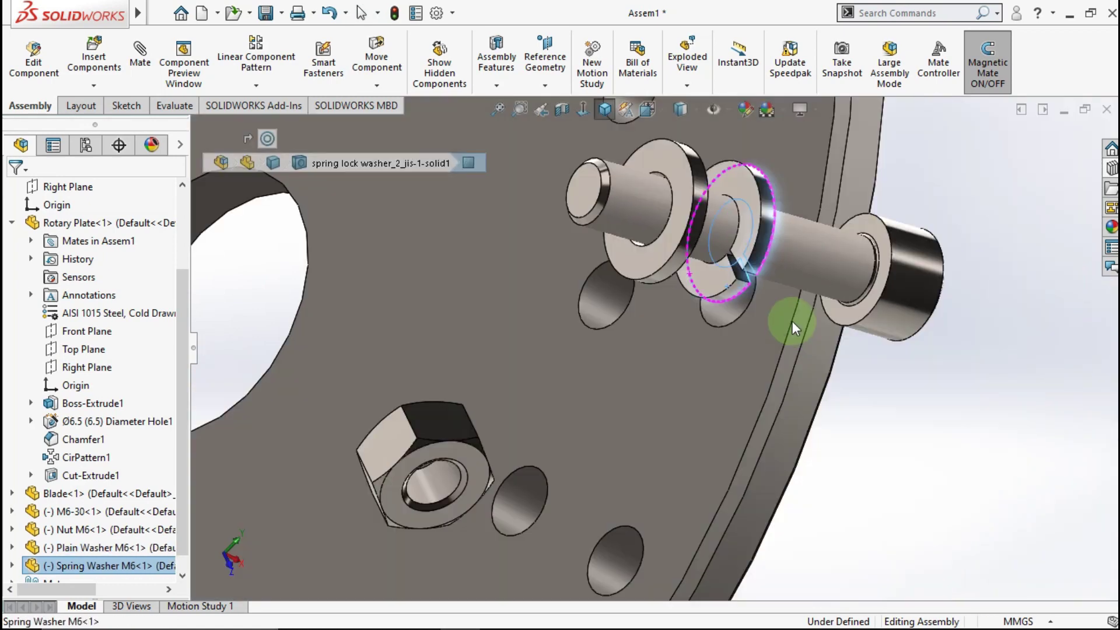
ctrl+click(835, 312)
click(875, 300)
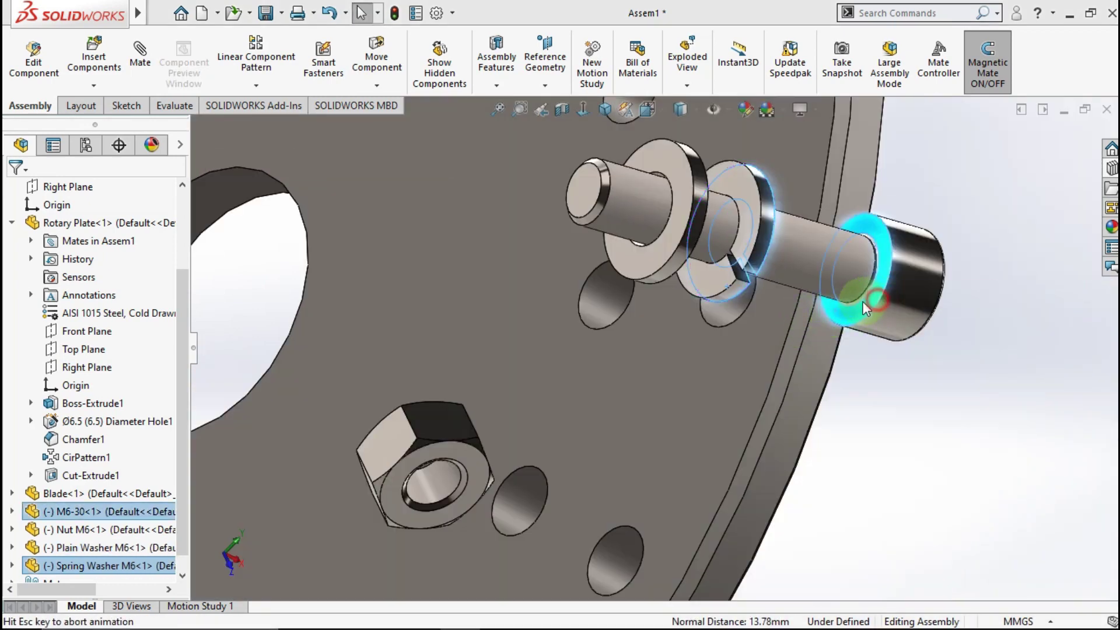
Step: Mate the plain washer face coincident with the spring washer face
click(819, 315)
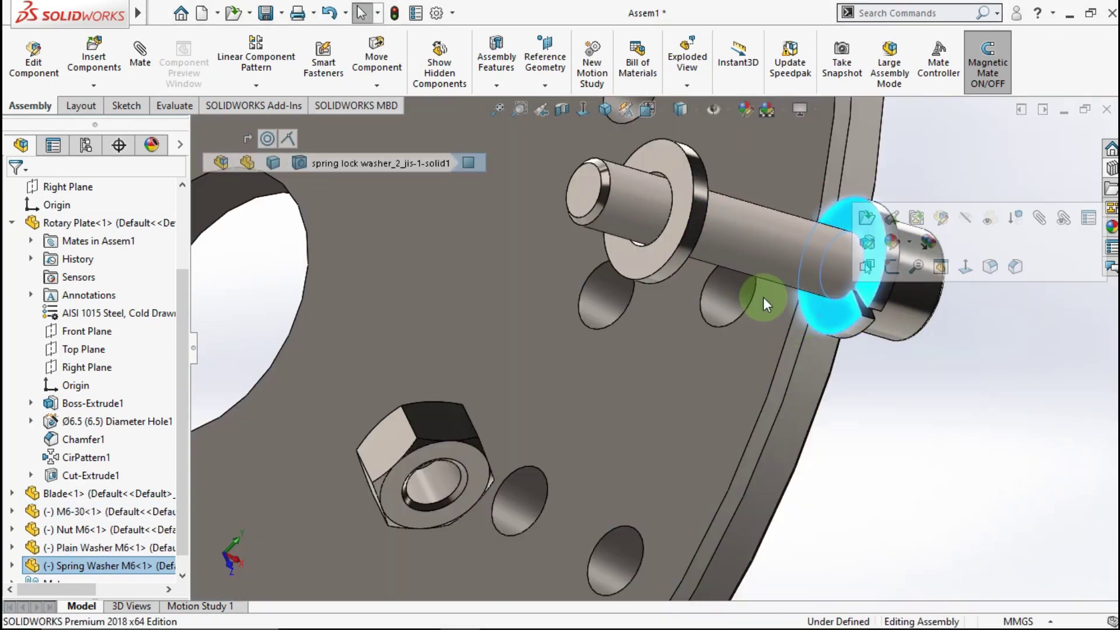
mouse_move(763, 297)
middle_down()
mouse_move(687, 250)
mouse_move(524, 292)
middle_up()
ctrl+click(523, 291)
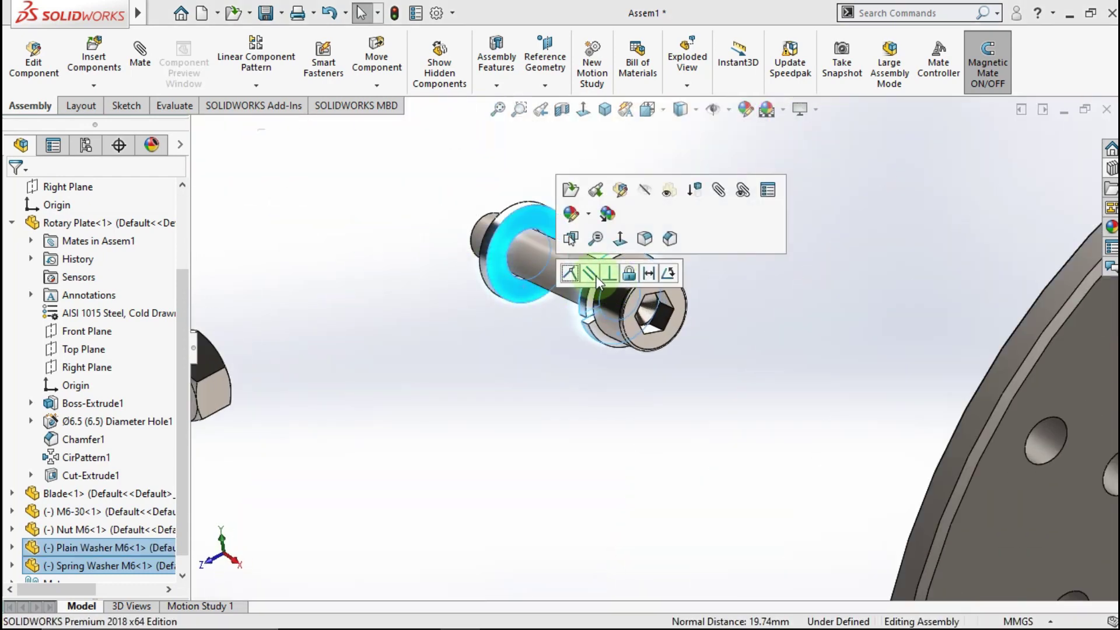
click(511, 327)
click(515, 294)
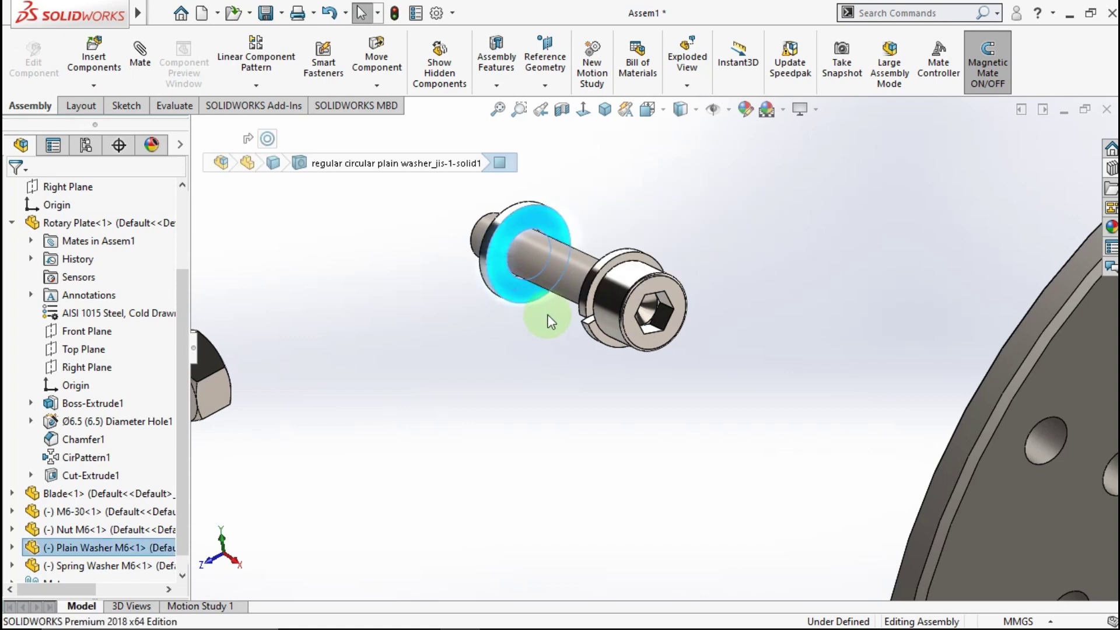
mouse_move(543, 318)
middle_down()
mouse_move(600, 351)
mouse_move(665, 340)
middle_up()
ctrl+click(670, 339)
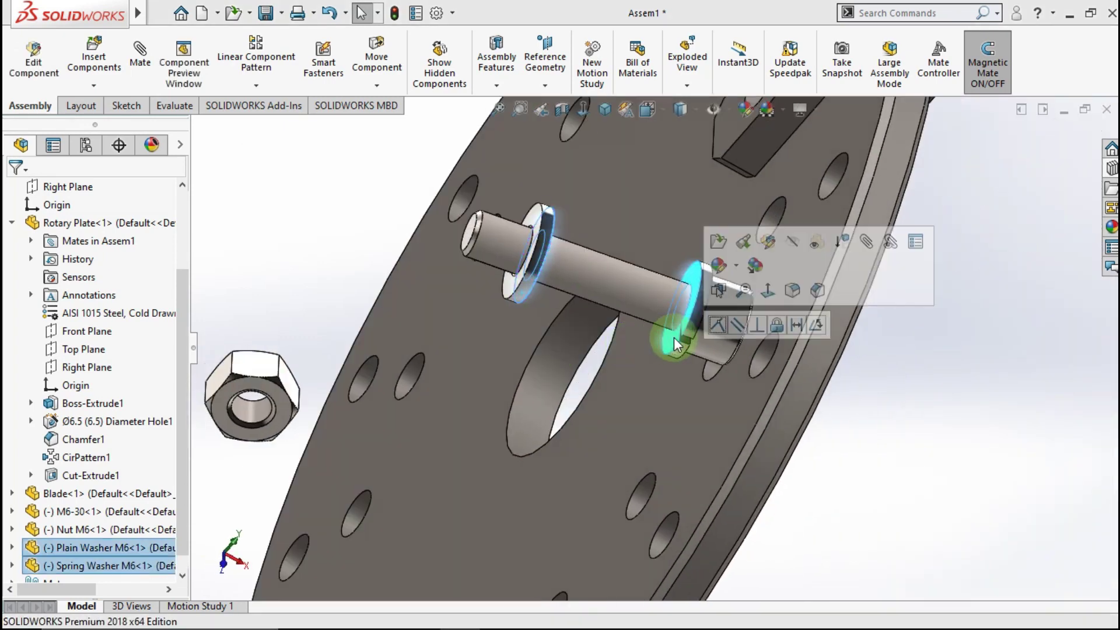
click(718, 327)
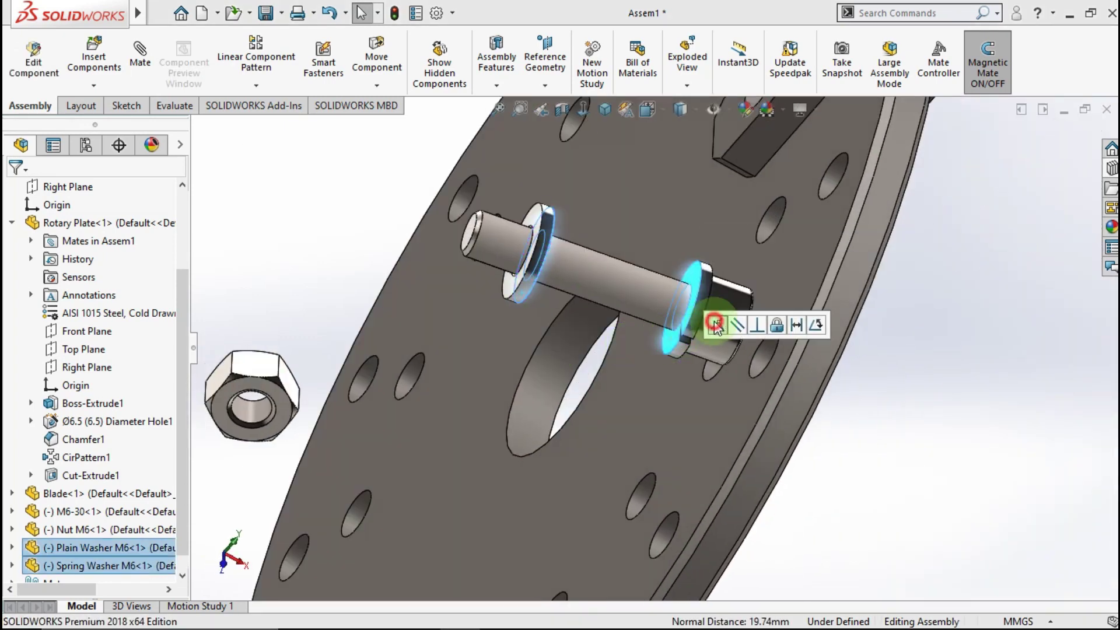
click(621, 290)
mouse_move(695, 279)
middle_down()
mouse_move(750, 254)
mouse_move(776, 289)
middle_up()
Step: Make the M6-30 bolt concentric with a hole through the blade
scroll(744, 255, up, 5)
scroll(774, 289, down, 4)
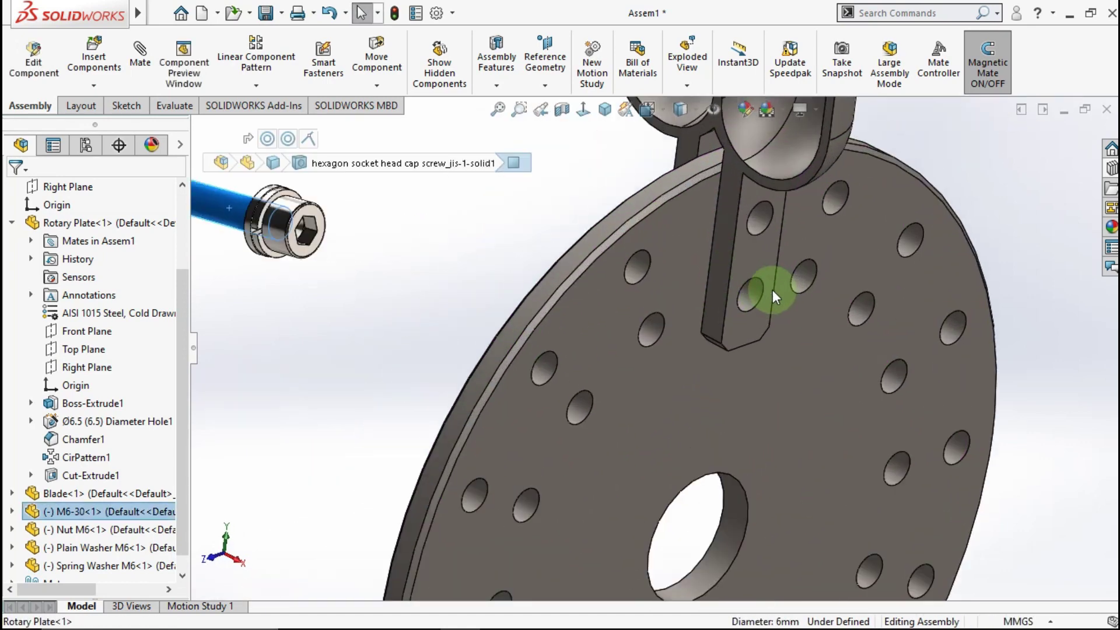
ctrl+click(740, 301)
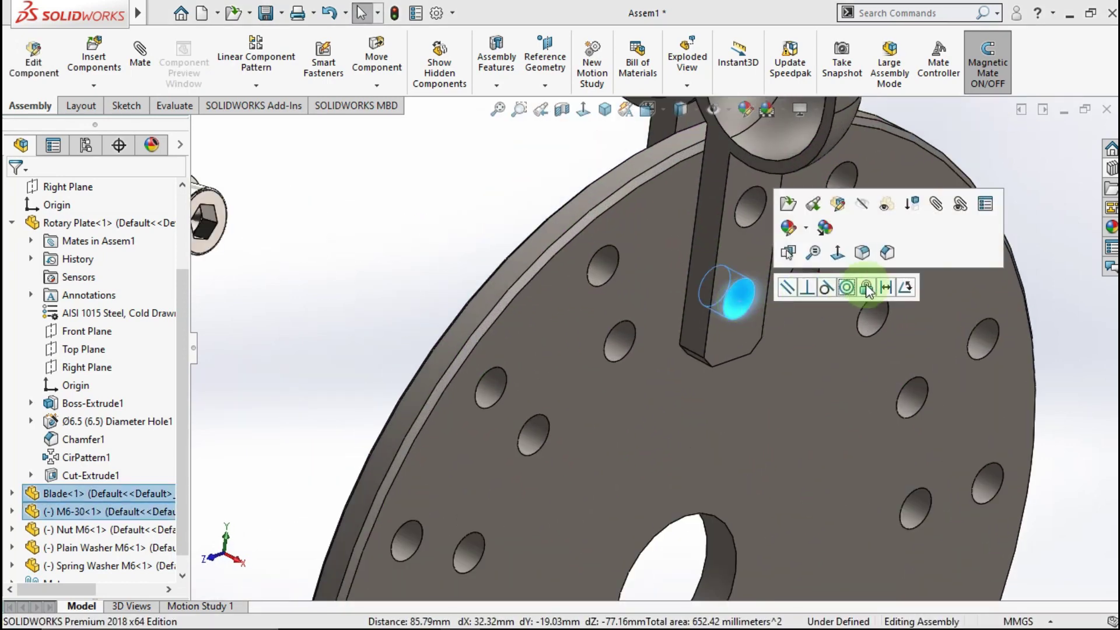
click(846, 286)
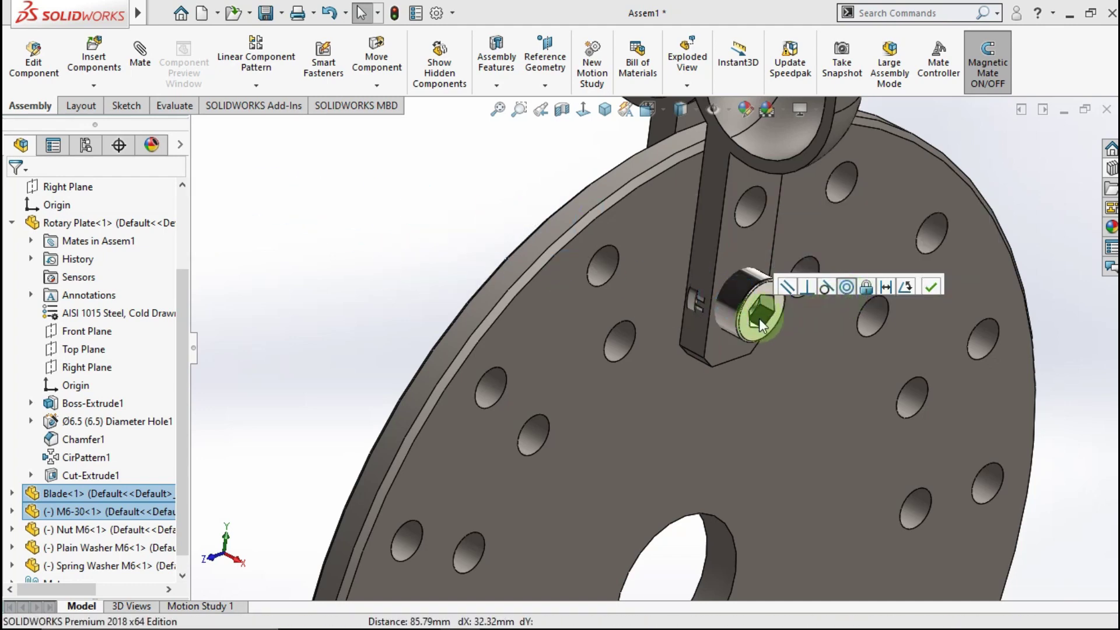
mouse_move(745, 319)
mouse_down()
mouse_move(799, 341)
mouse_move(752, 335)
mouse_up()
Step: Mate the plain washer face coincident with the plate face
click(732, 286)
mouse_move(743, 286)
middle_down()
mouse_move(783, 349)
mouse_move(753, 362)
mouse_move(764, 383)
mouse_move(746, 367)
middle_up()
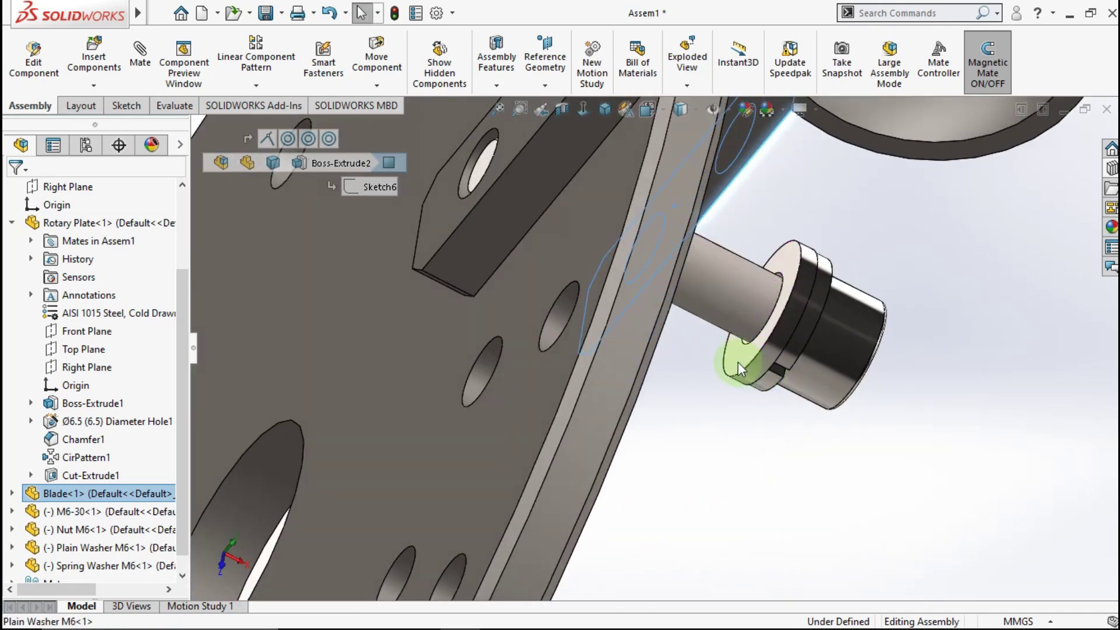
click(738, 362)
click(785, 349)
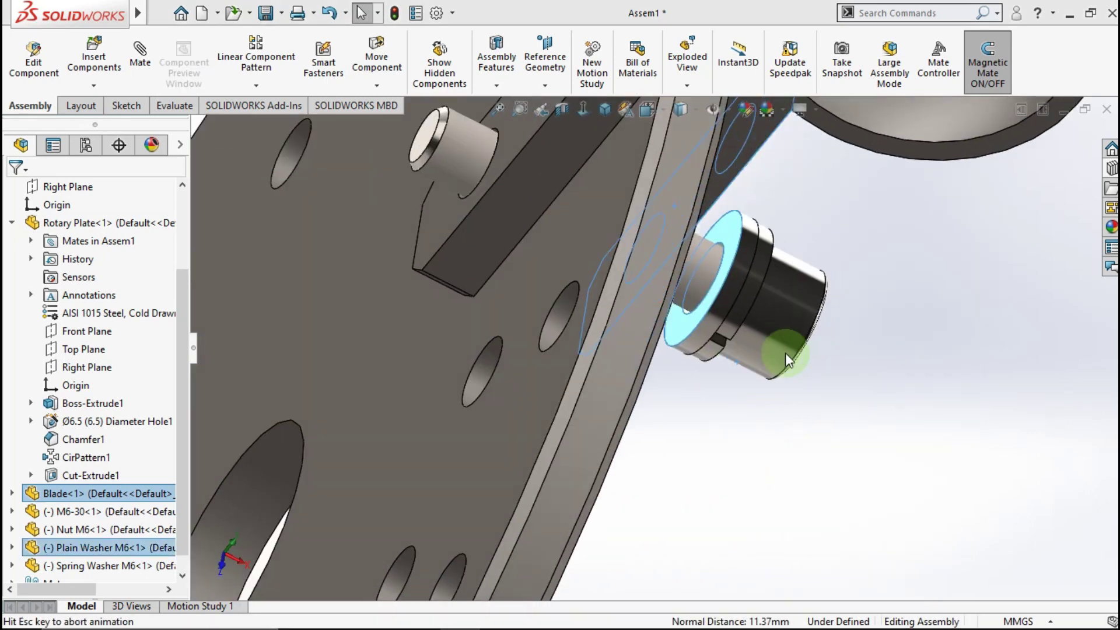
scroll(677, 282, up, 3)
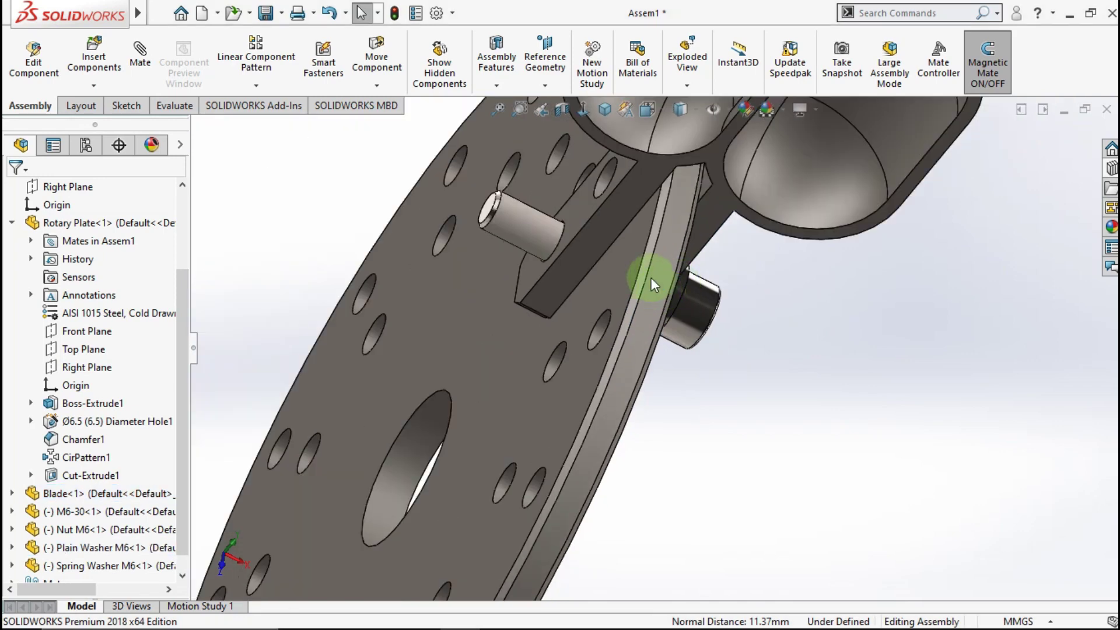
mouse_move(677, 282)
middle_down()
mouse_move(650, 249)
mouse_move(670, 305)
mouse_move(386, 412)
middle_up()
scroll(670, 286, down, 3)
Step: Copy the plain and spring washers into the assembly and move the nut beside them
click(15, 227)
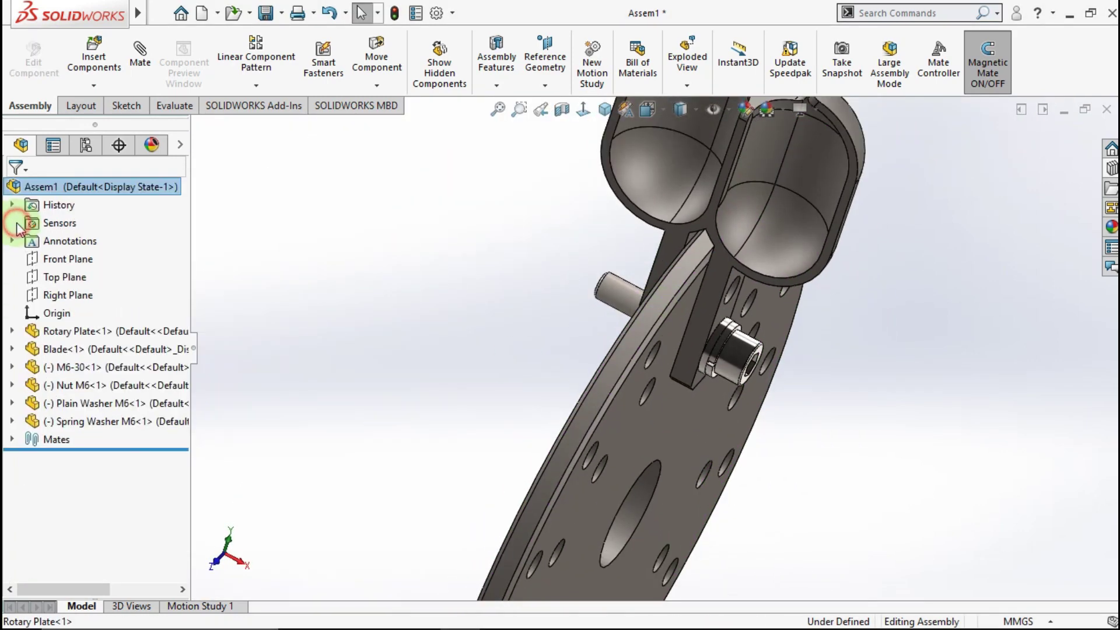
click(114, 409)
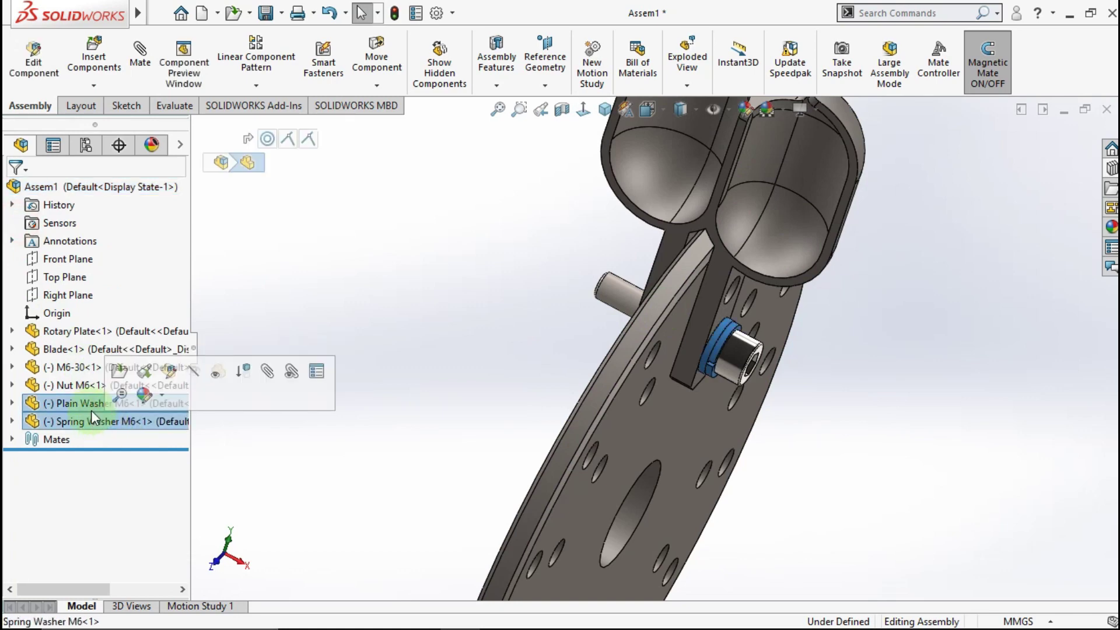
mouse_move(92, 409)
mouse_down()
mouse_move(378, 365)
mouse_move(393, 337)
mouse_up()
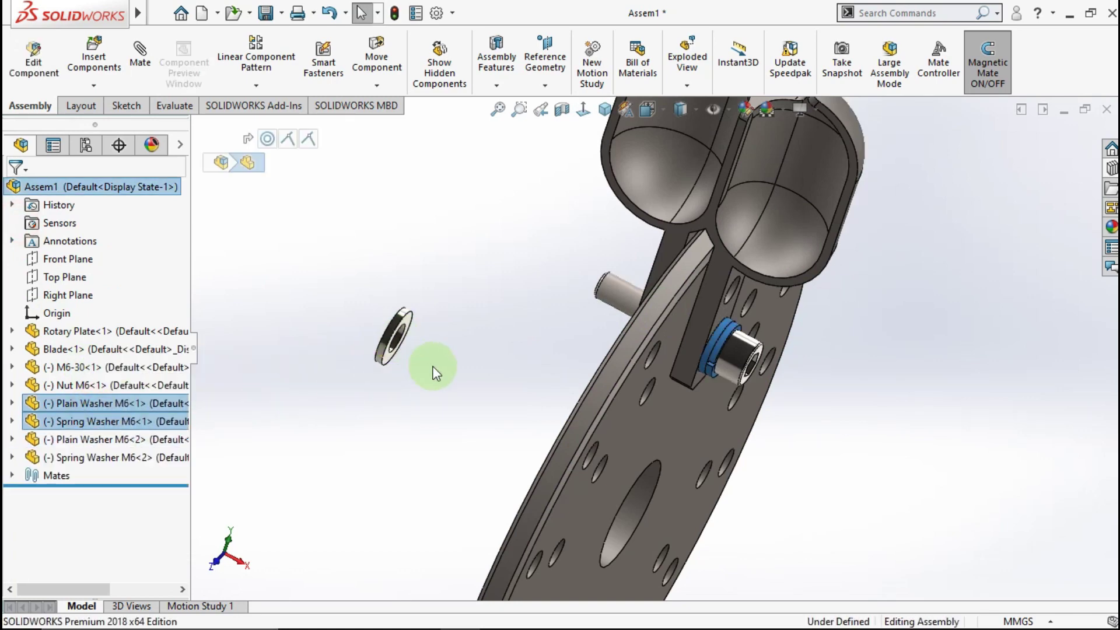
middle_drag(442, 359, 490, 300)
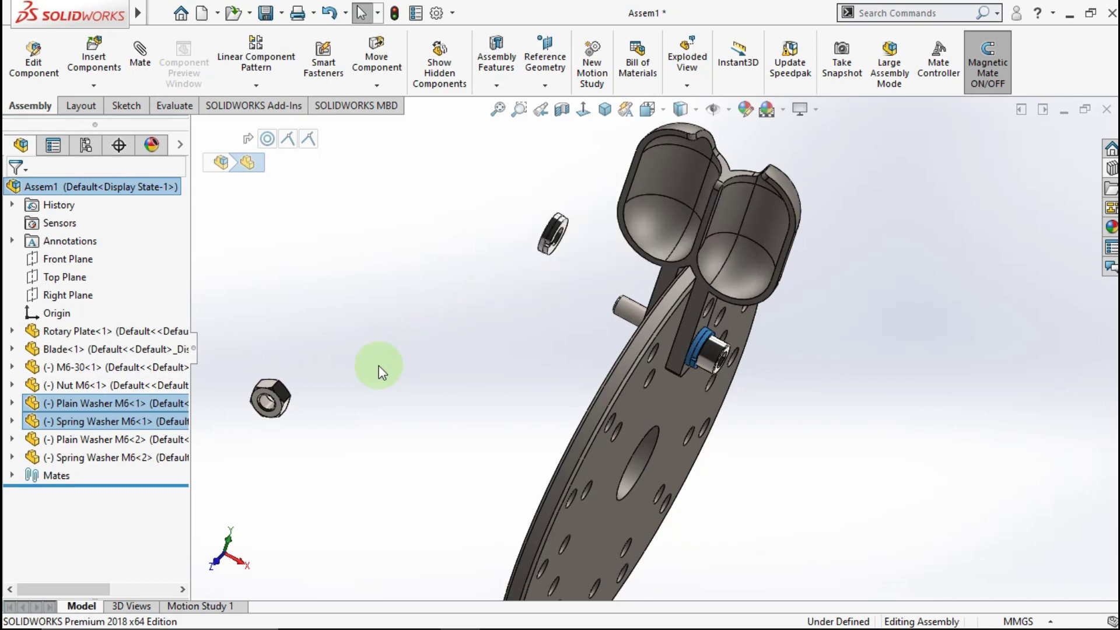
drag(280, 405, 563, 251)
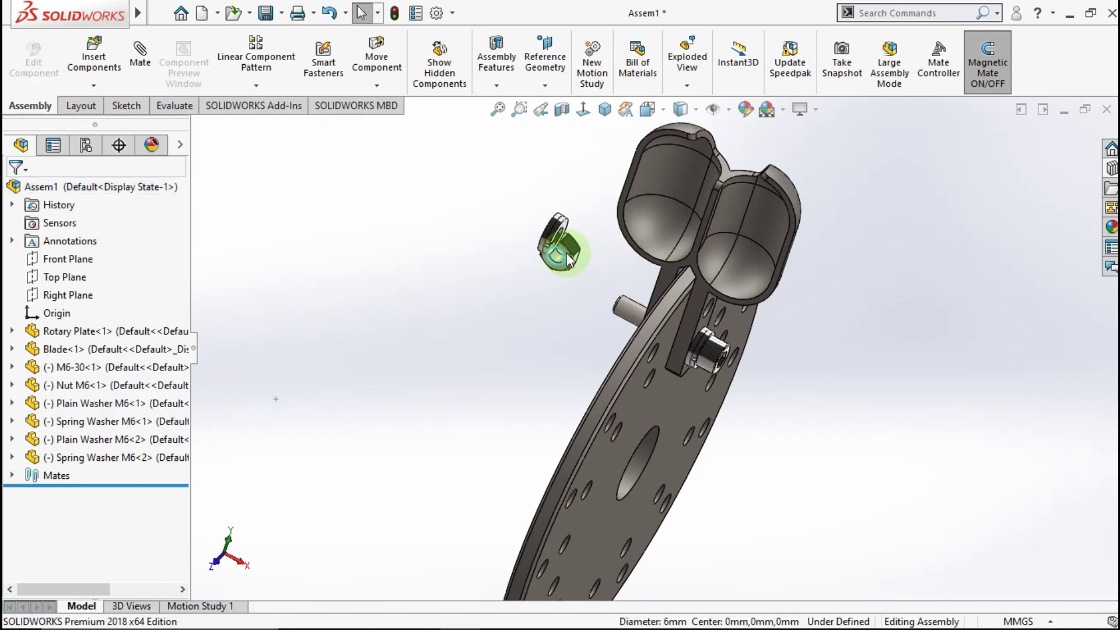
Step: Make the nut's bore concentric with the new washer's bore
scroll(566, 253, down, 5)
scroll(589, 303, down, 3)
drag(641, 360, 682, 317)
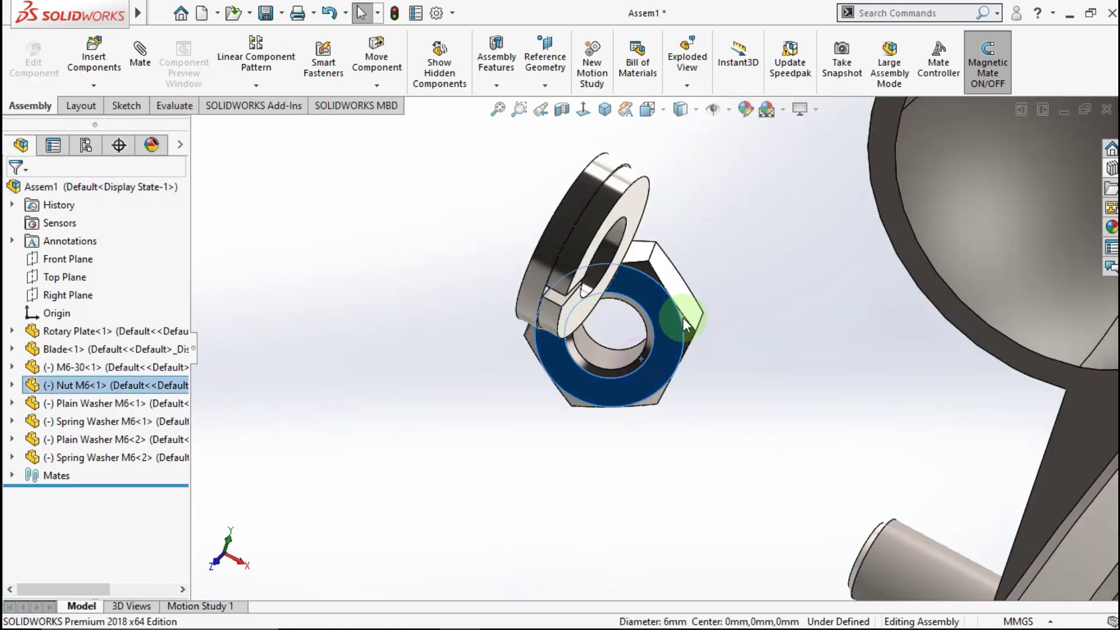
click(642, 341)
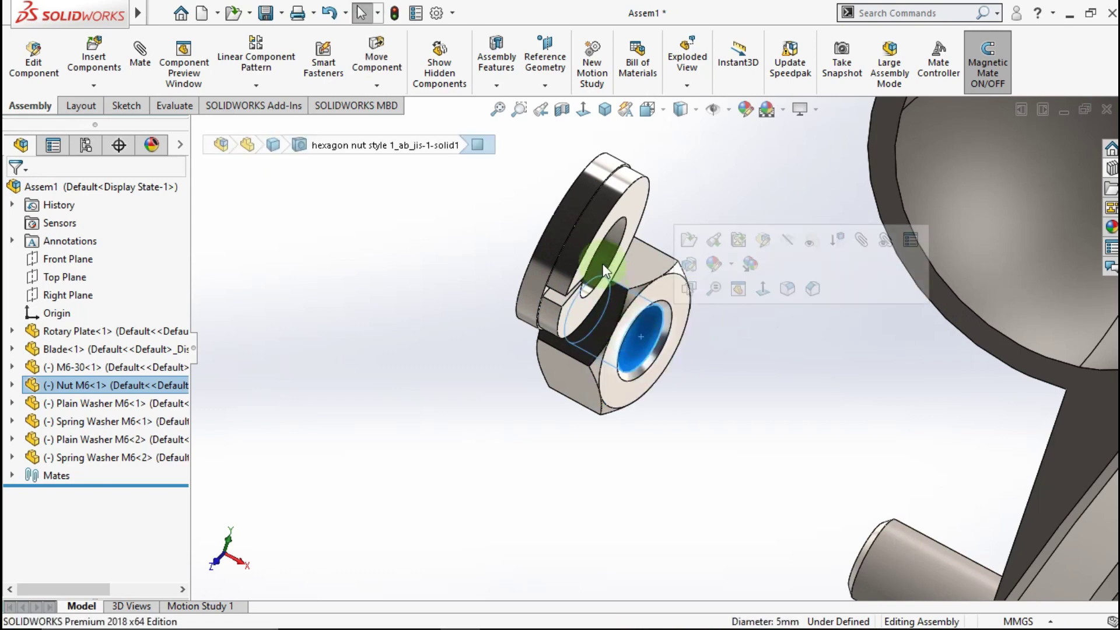
ctrl+click(604, 251)
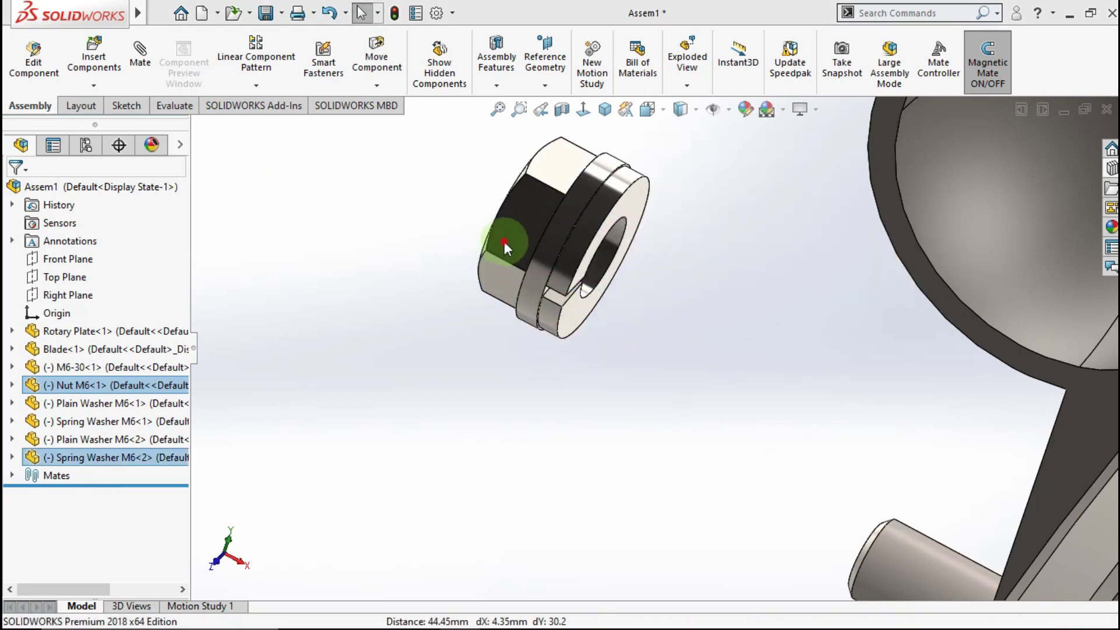
click(504, 242)
drag(587, 292, 695, 370)
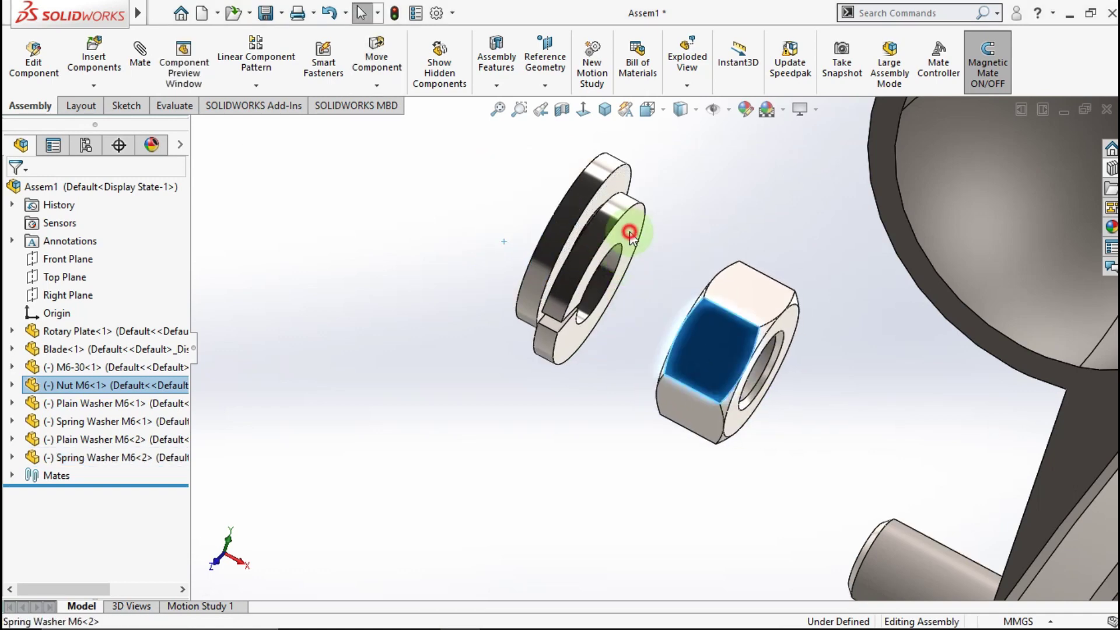
Step: Seat the nut flush against the spring washer with a Coincident mate
click(630, 232)
middle_drag(654, 299, 671, 281)
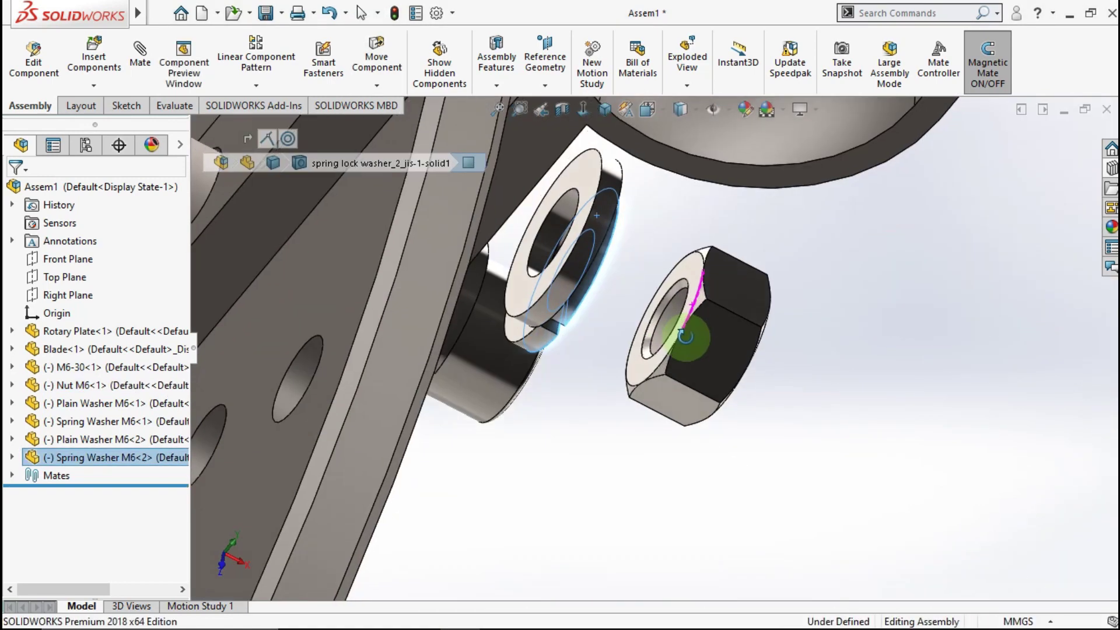
ctrl+click(688, 274)
click(720, 258)
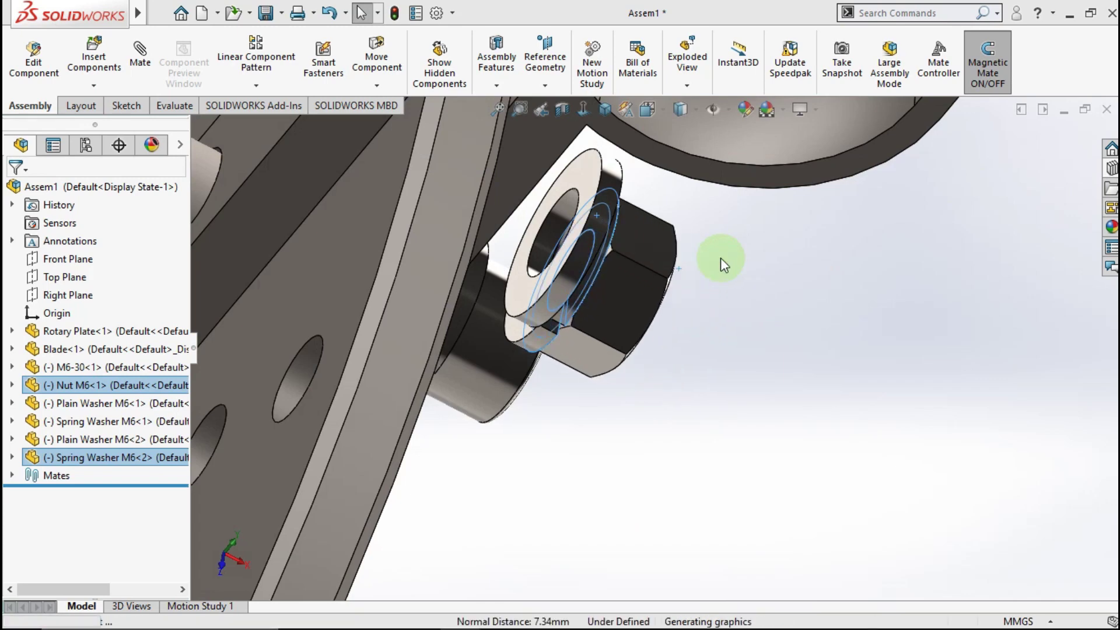
Step: Align the plain washer concentric with the nut's bore
mouse_move(551, 289)
mouse_down()
mouse_move(503, 290)
mouse_move(511, 263)
mouse_up()
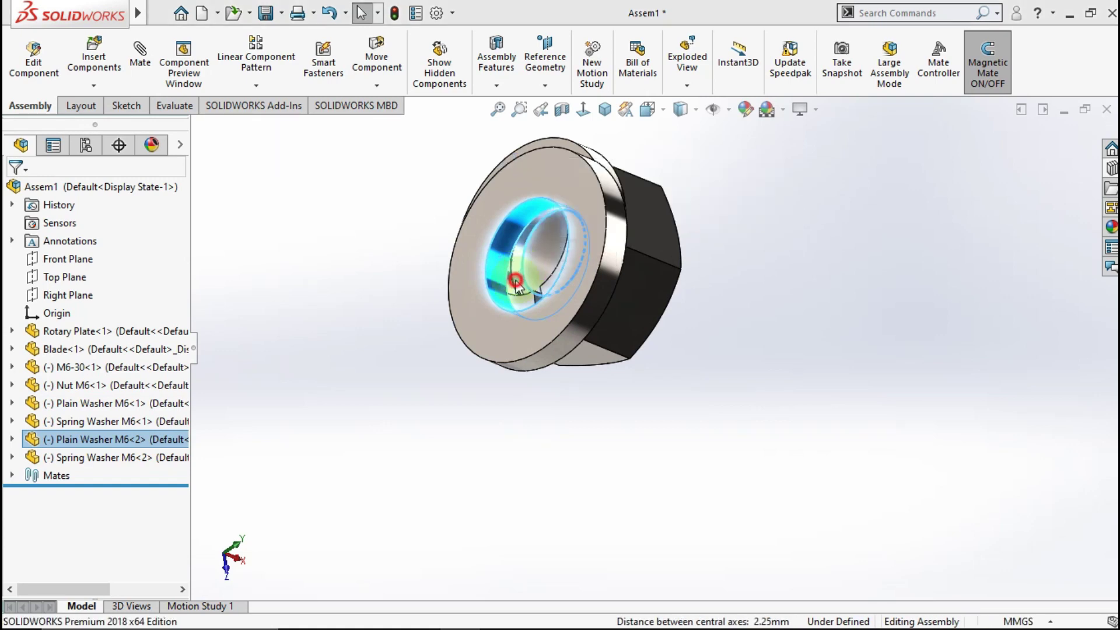
click(519, 272)
click(520, 269)
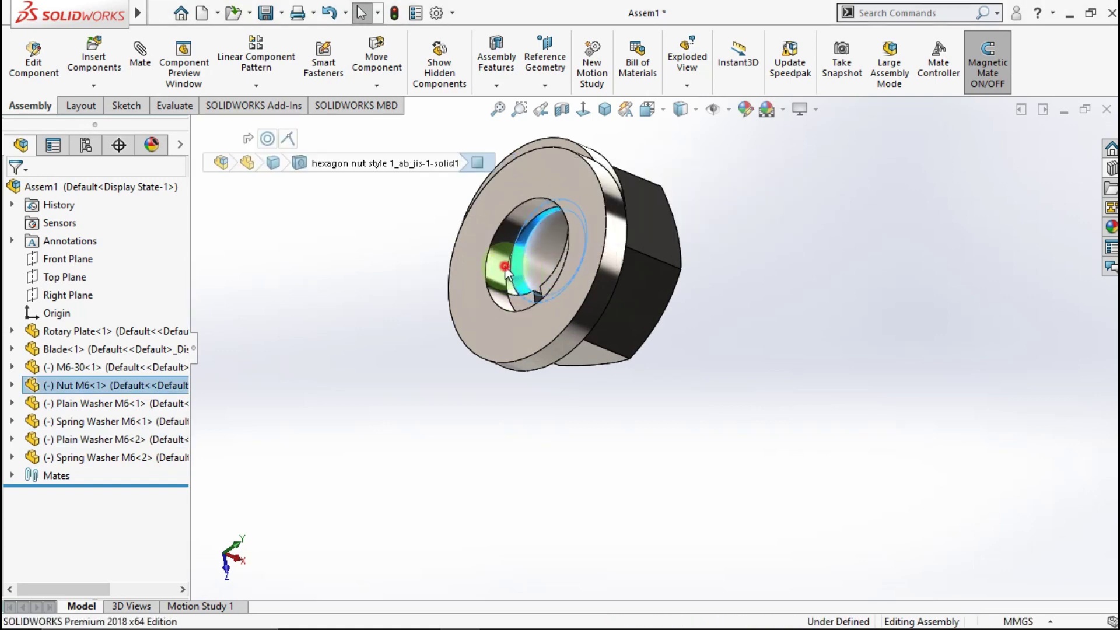
ctrl+click(505, 266)
click(591, 251)
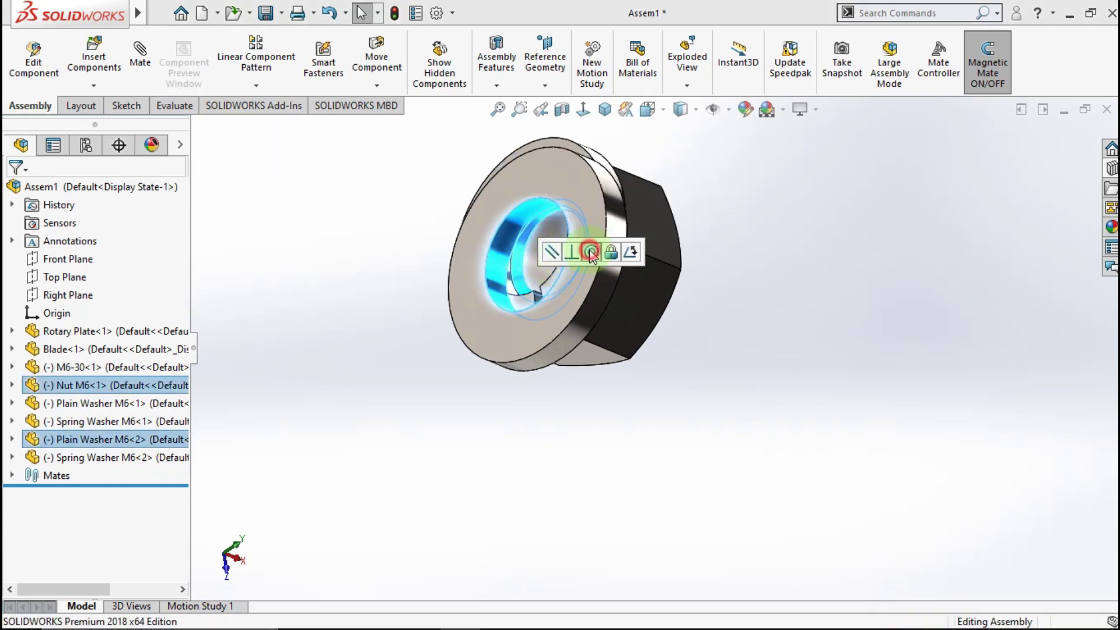
click(606, 307)
Step: Put the nut and washer stack concentric onto the bolt shank behind the blade
scroll(605, 308, up, 5)
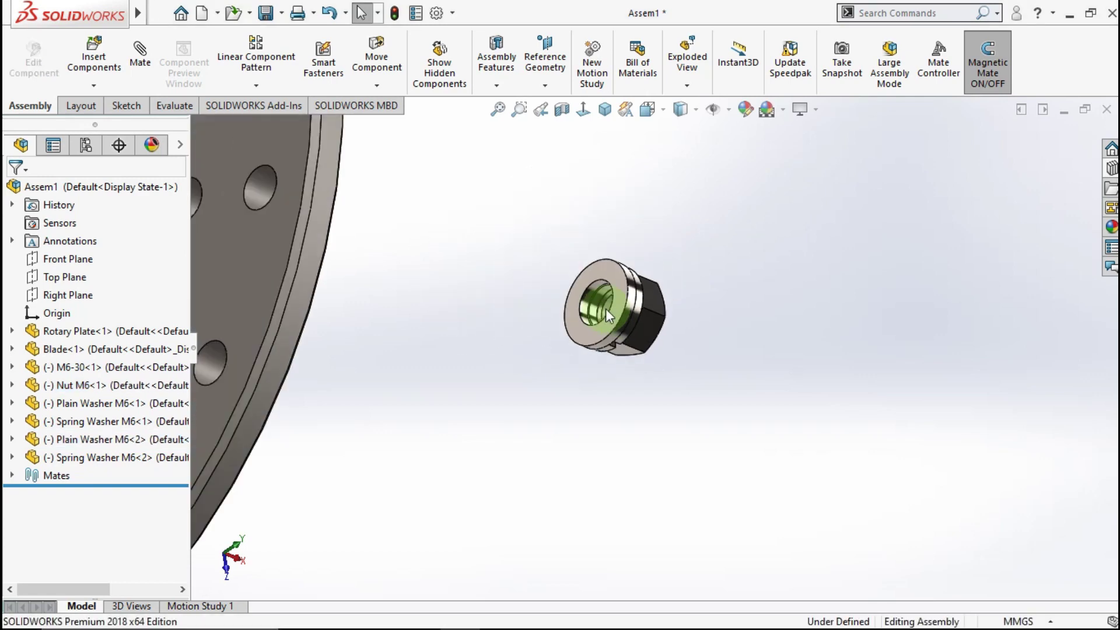
mouse_move(604, 309)
middle_down()
mouse_move(573, 306)
mouse_move(613, 327)
middle_up()
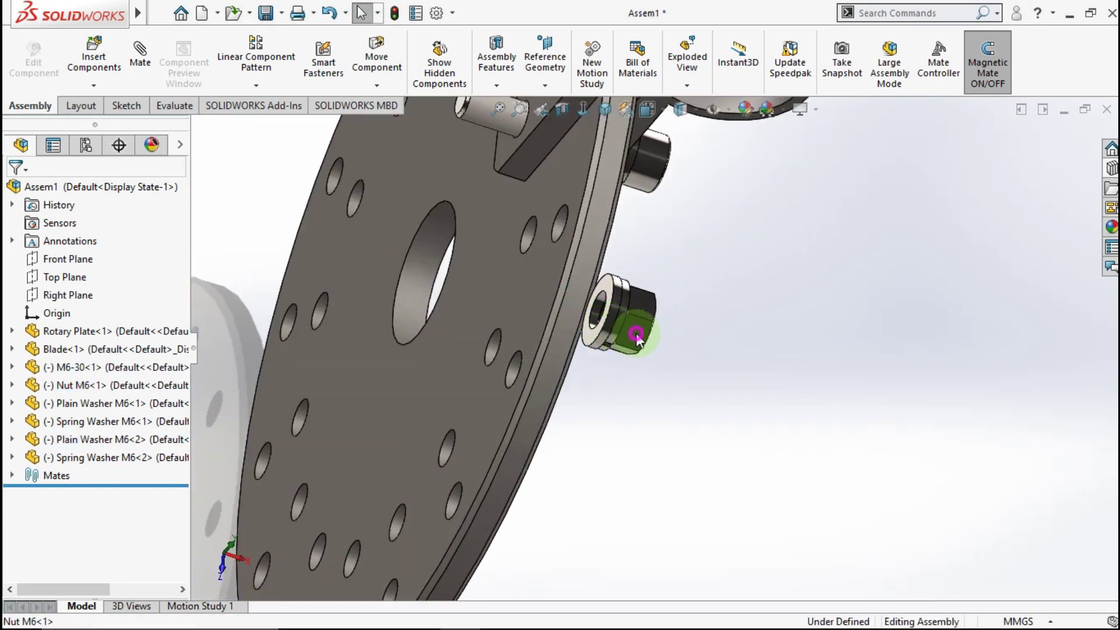
drag(637, 337, 443, 313)
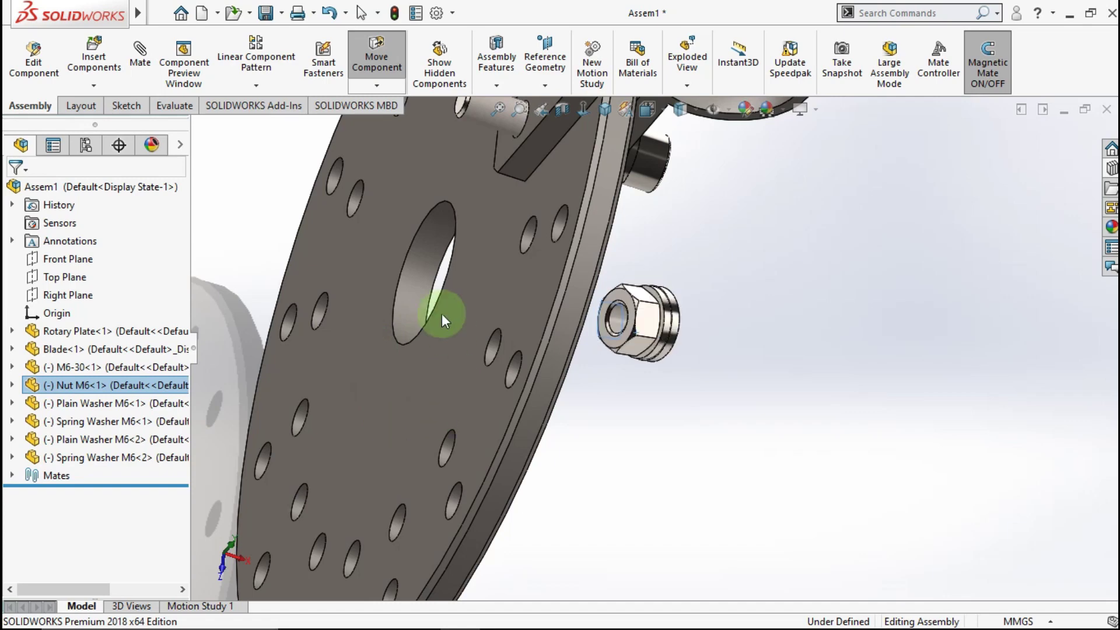
key(Escape)
scroll(626, 326, down, 2)
click(622, 323)
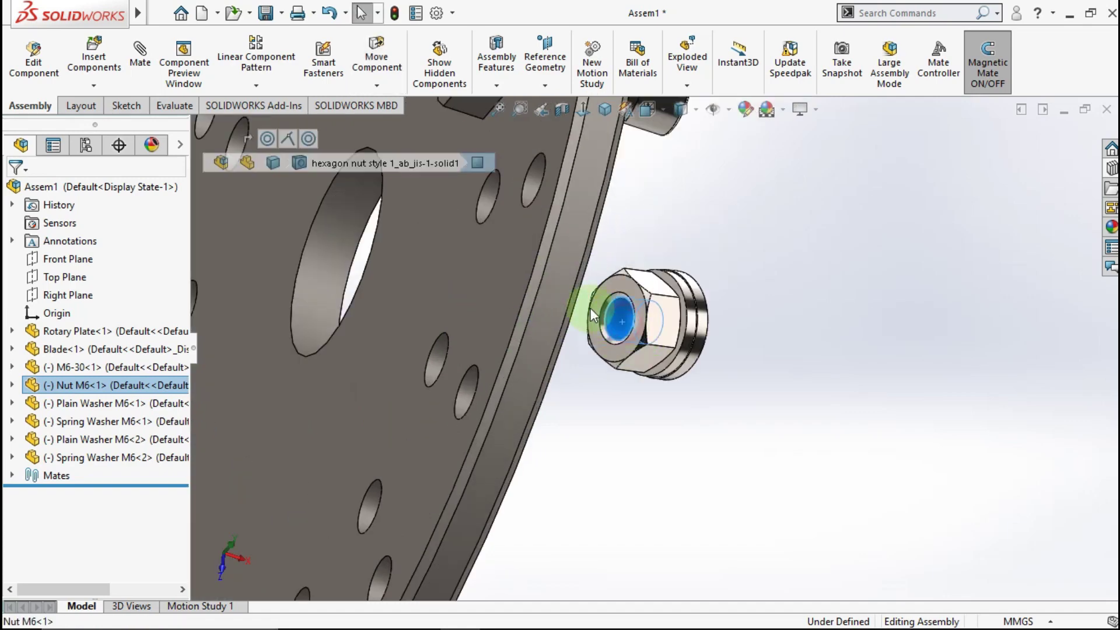
mouse_move(579, 264)
middle_down()
mouse_move(579, 175)
mouse_move(542, 209)
middle_up()
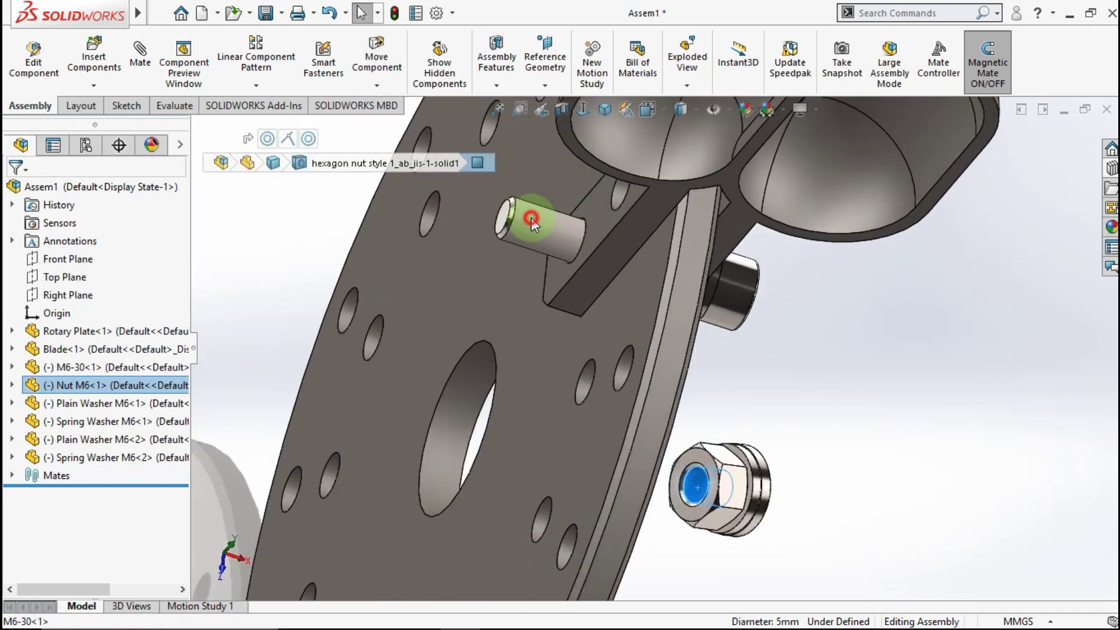
ctrl+click(531, 218)
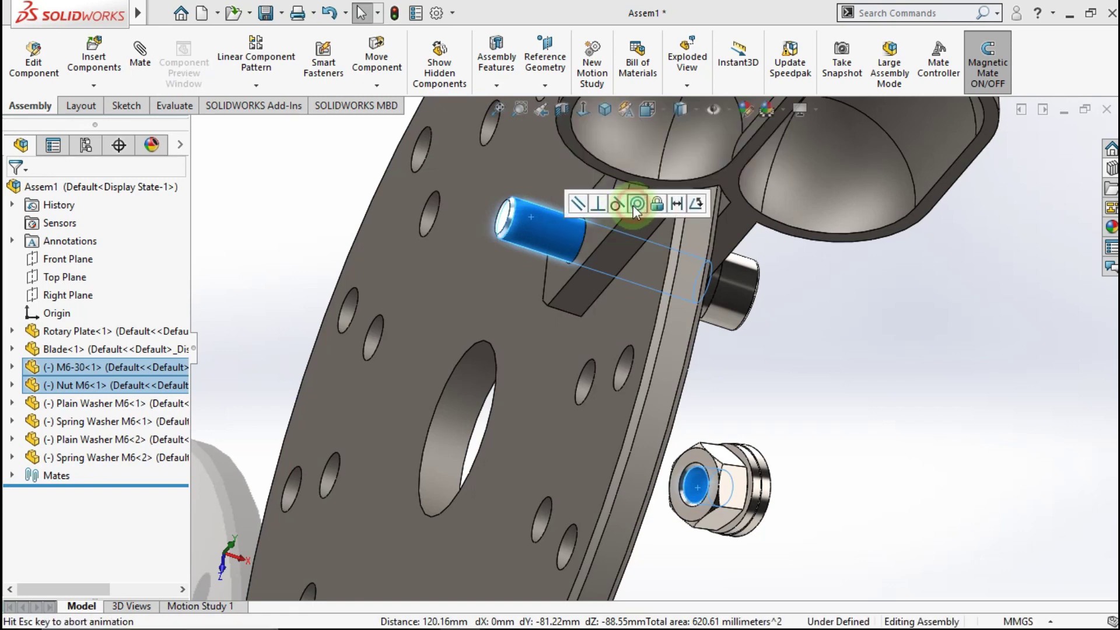
click(636, 205)
Step: Clamp the plain washer flat against the blade face with a Coincident mate
middle_drag(586, 263, 604, 232)
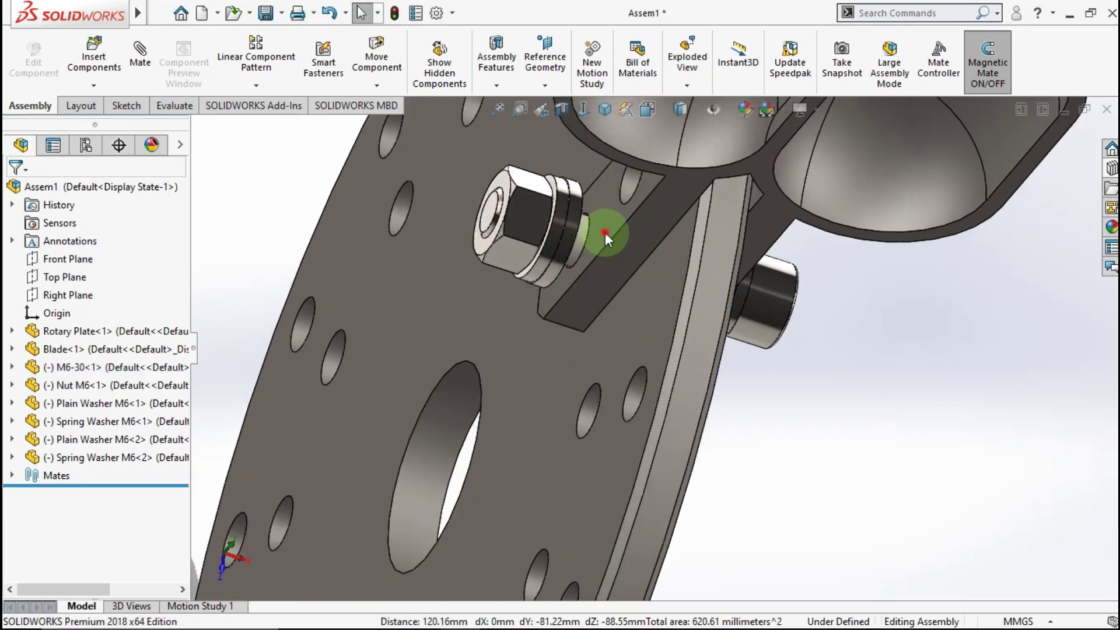
click(555, 263)
middle_drag(555, 262, 513, 215)
middle_drag(559, 259, 554, 256)
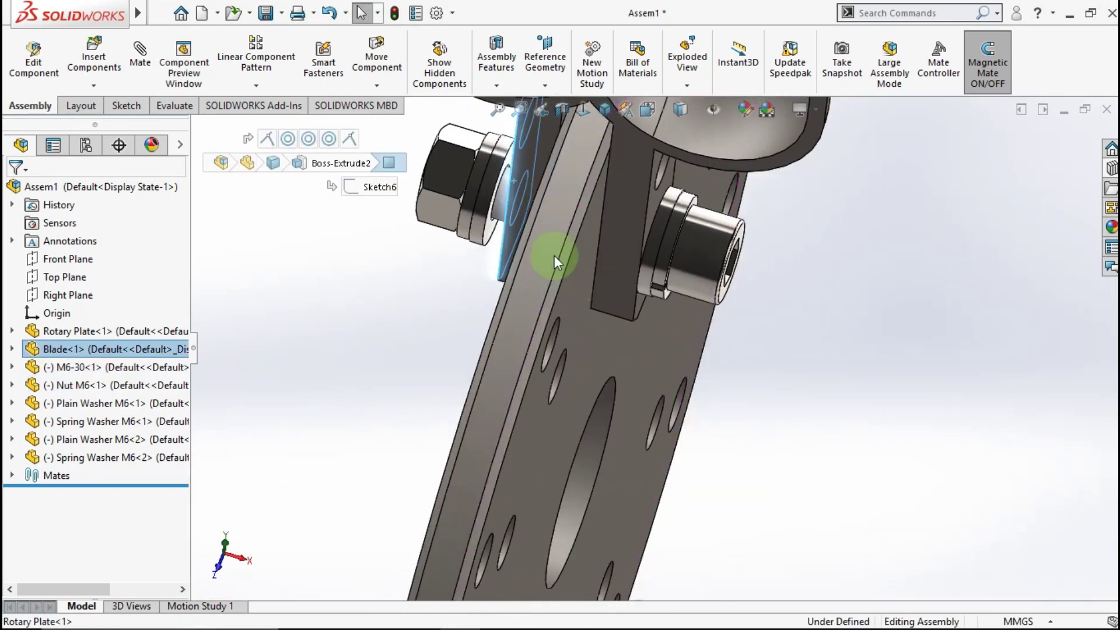
scroll(510, 245, down, 3)
ctrl+click(527, 311)
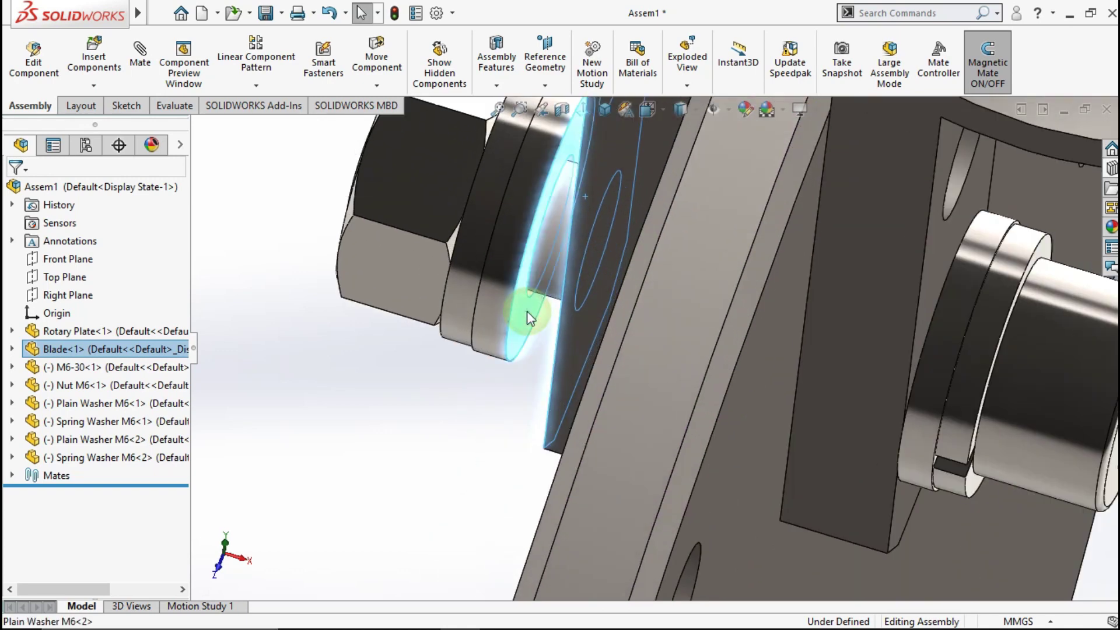
click(573, 302)
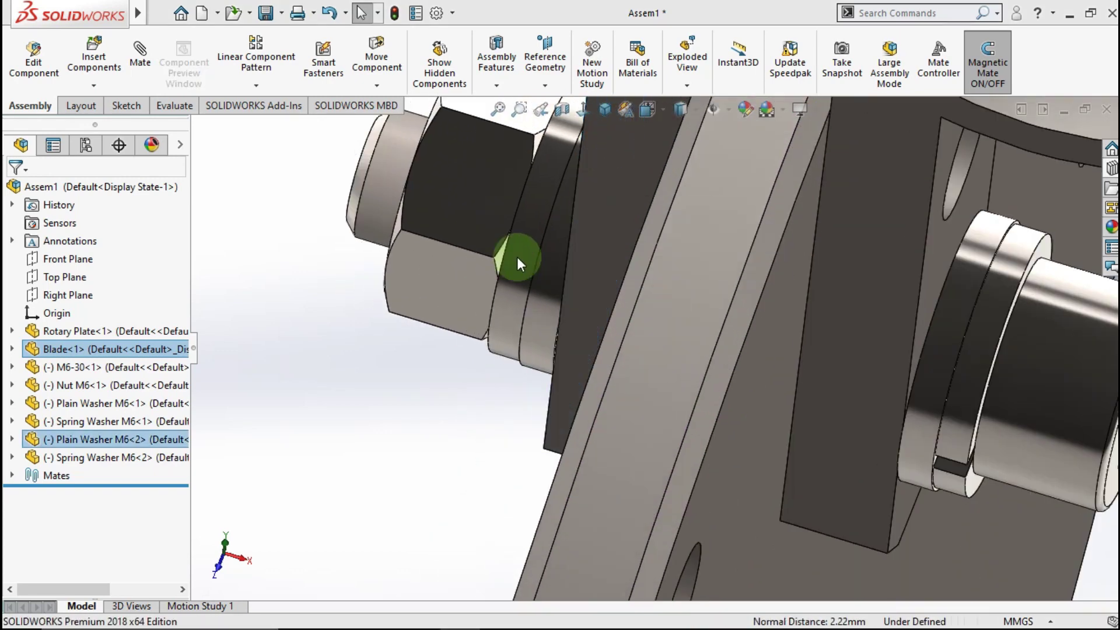
scroll(517, 256, up, 4)
scroll(517, 257, up, 3)
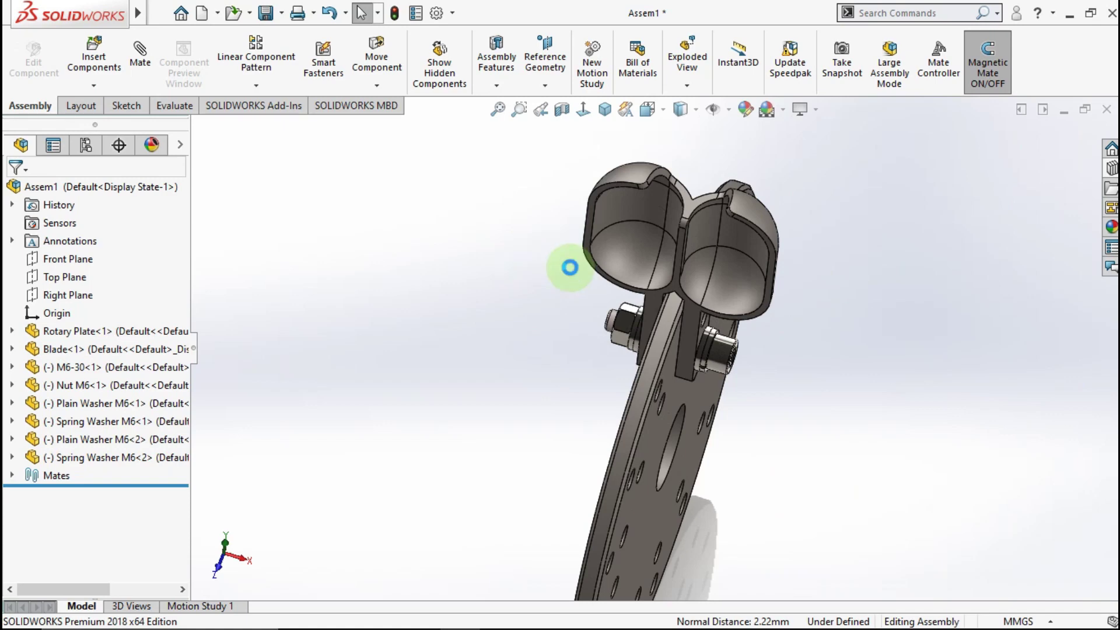
mouse_move(545, 175)
middle_down()
mouse_move(553, 245)
mouse_move(513, 260)
mouse_move(537, 258)
middle_up()
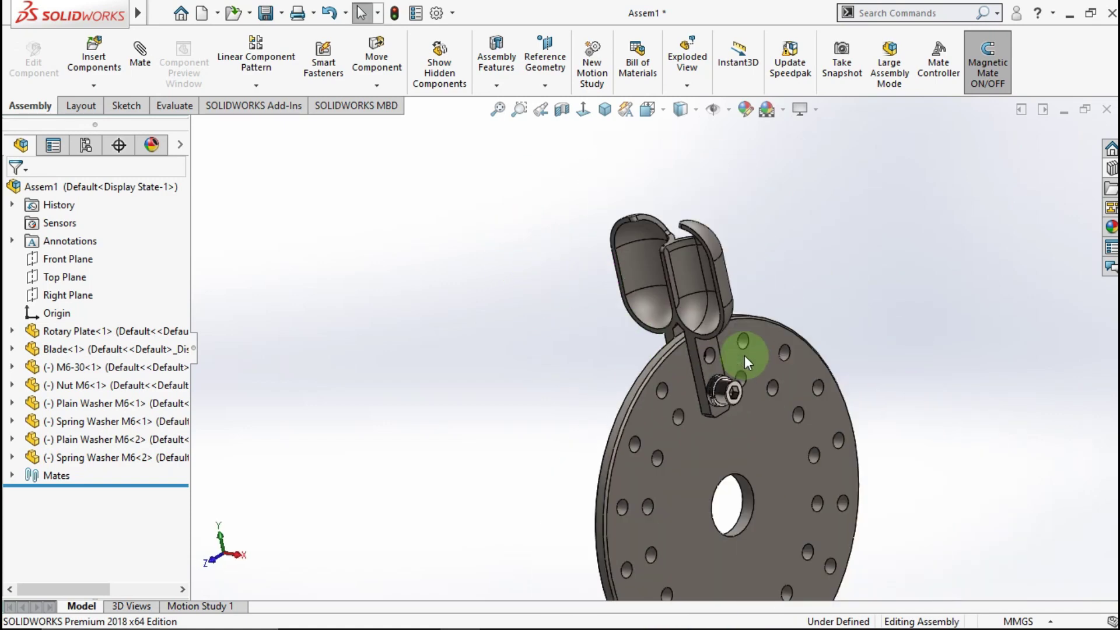
ctrl+middle_drag(744, 356, 694, 353)
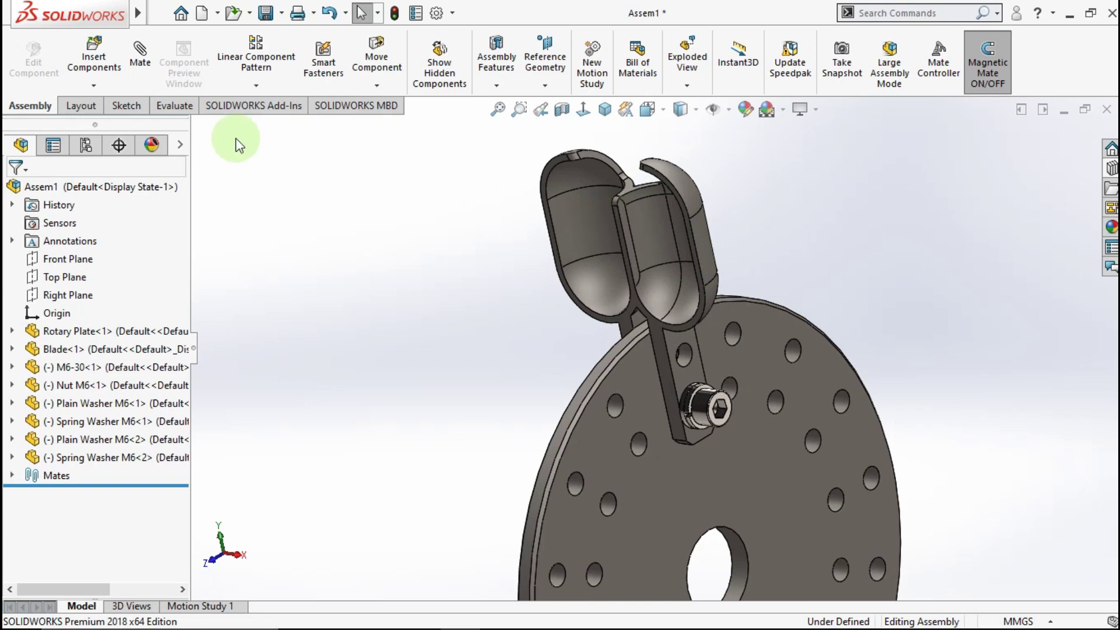
Step: Start a Linear Component Pattern along the blade's long edge
click(260, 61)
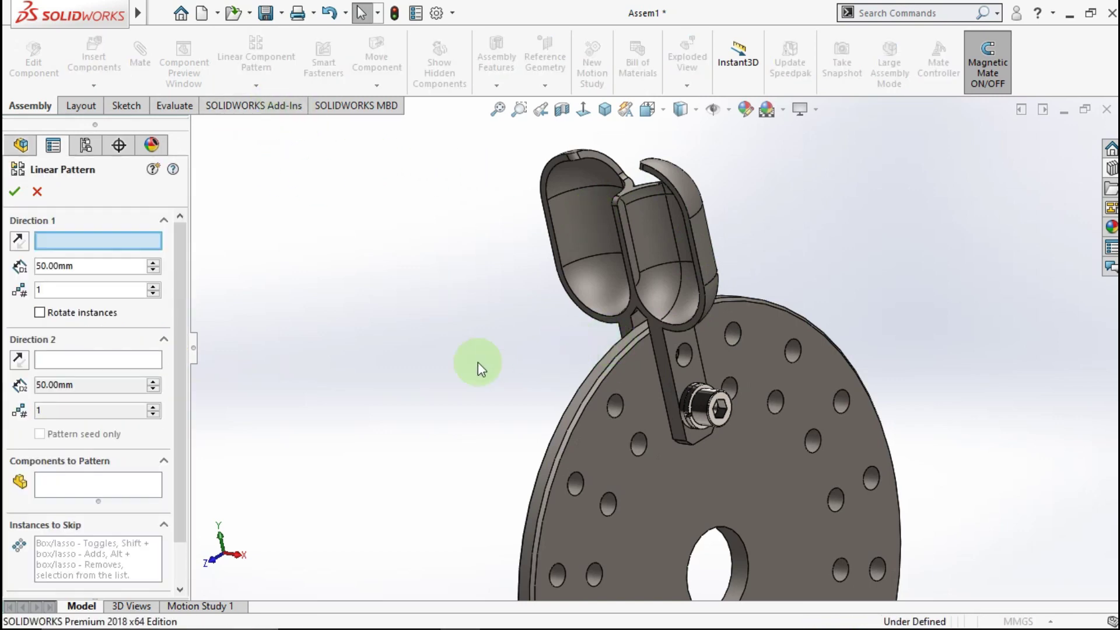
scroll(671, 386, down, 1)
scroll(671, 380, down, 2)
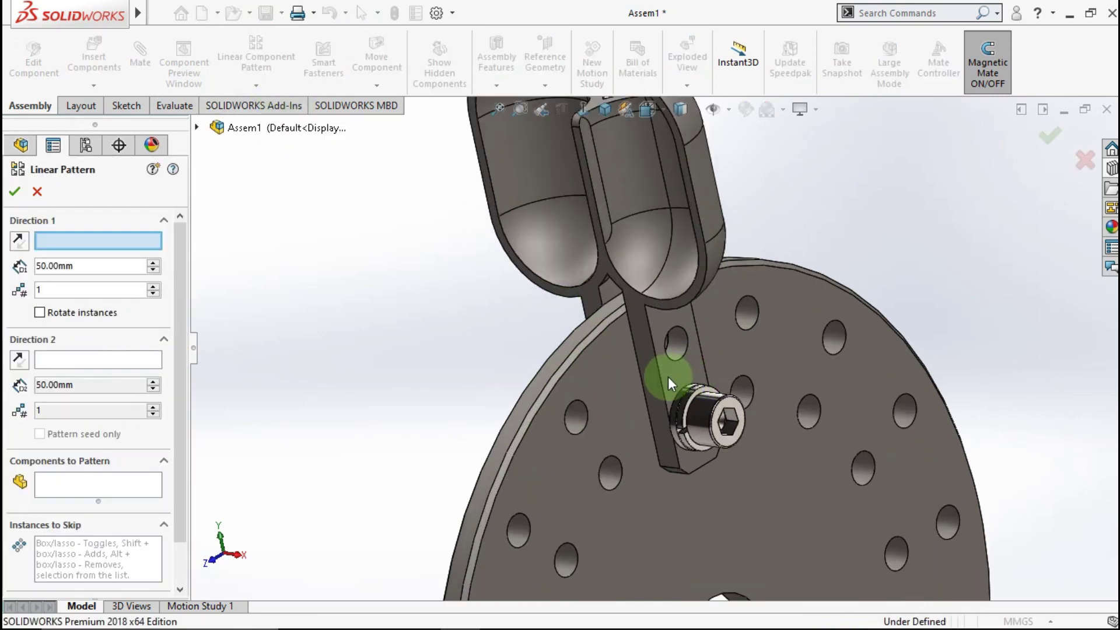
click(660, 380)
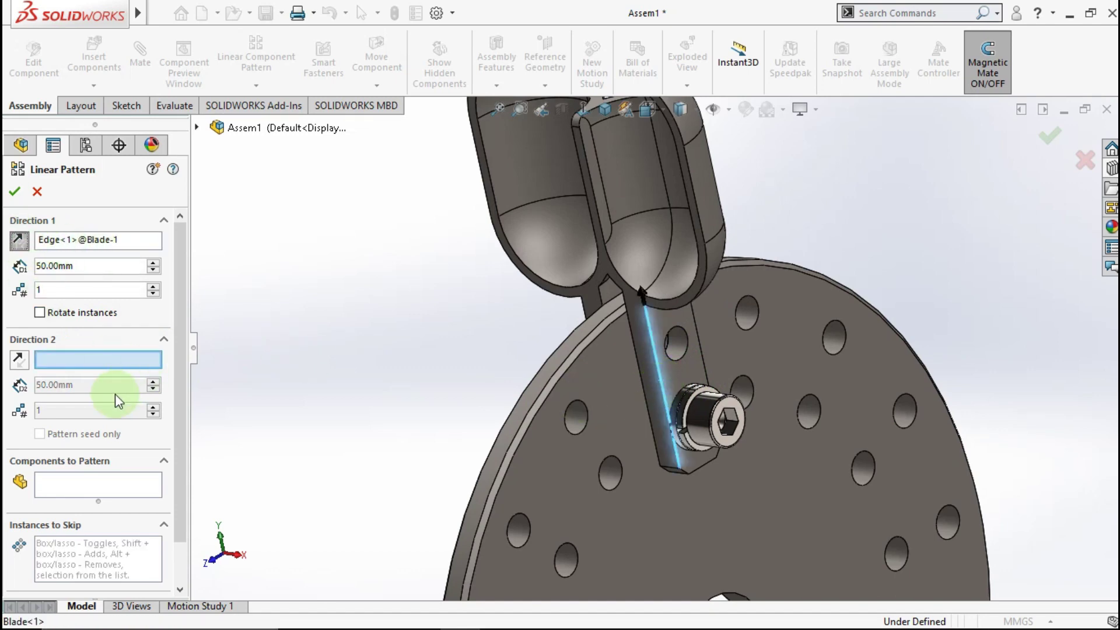
Step: Select the M6-30 bolt, nut and all four washers as pattern components
click(85, 484)
scroll(730, 397, down, 2)
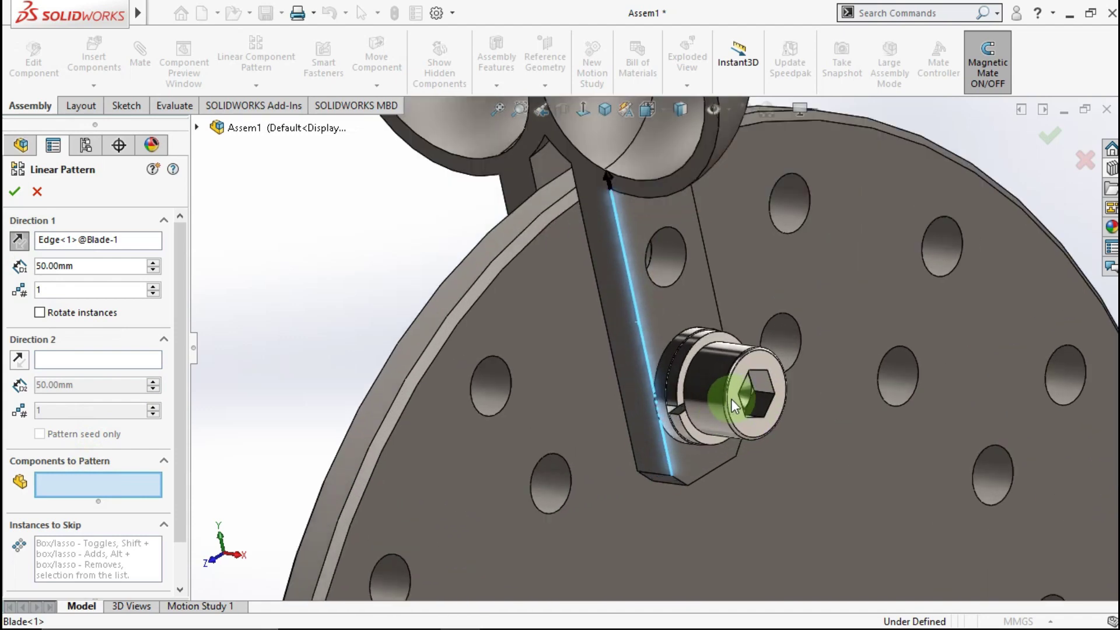
scroll(731, 398, down, 2)
click(681, 375)
scroll(671, 381, down, 2)
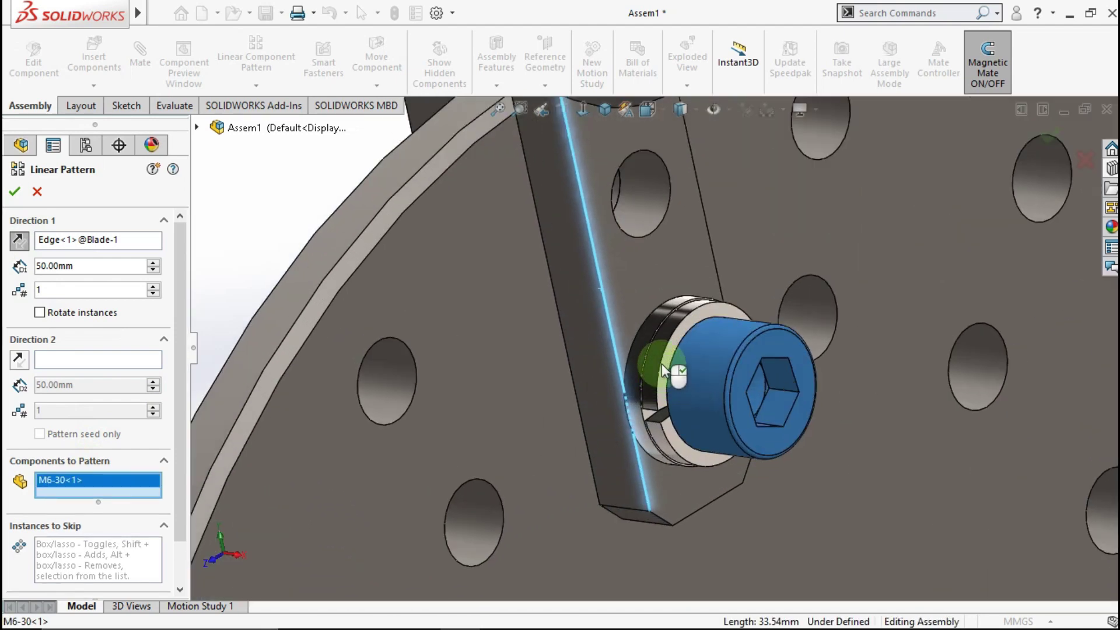
click(656, 360)
click(645, 354)
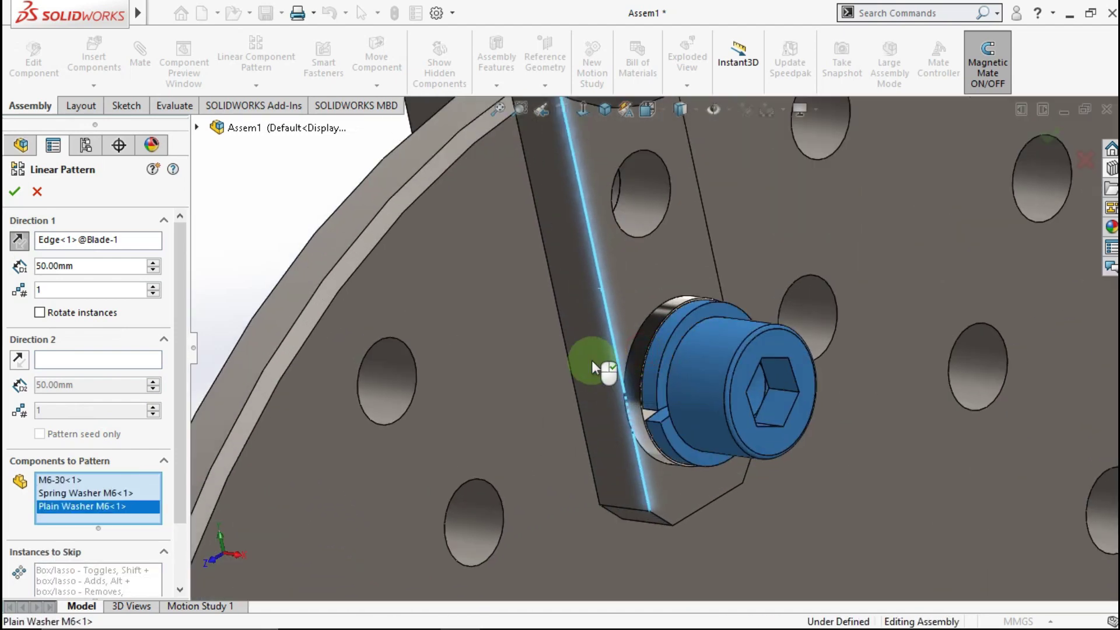
scroll(592, 359, up, 2)
mouse_move(499, 318)
middle_down()
mouse_move(563, 312)
mouse_move(295, 366)
middle_up()
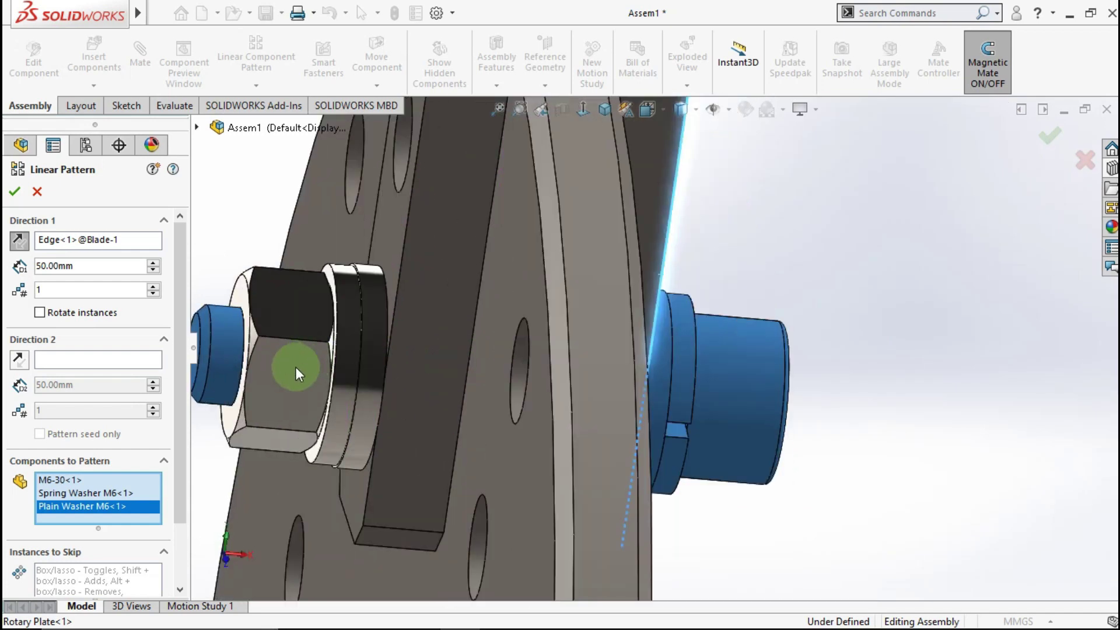
click(290, 372)
click(357, 357)
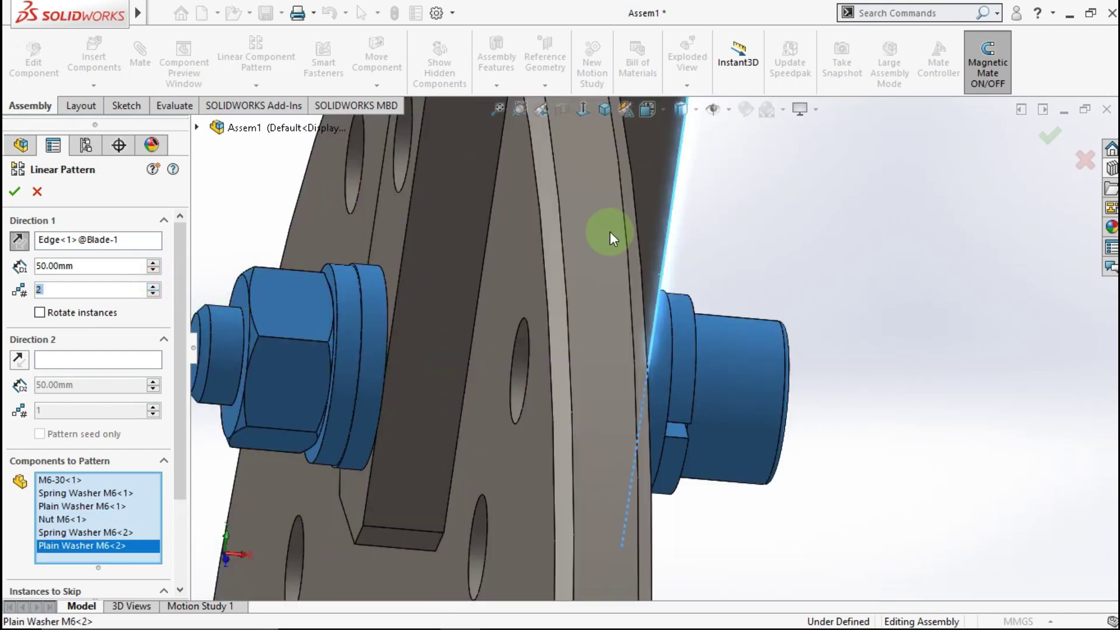
Step: Set 15 mm spacing with 2 instances and confirm LocalLPattern1
scroll(610, 232, up, 3)
scroll(610, 232, up, 1)
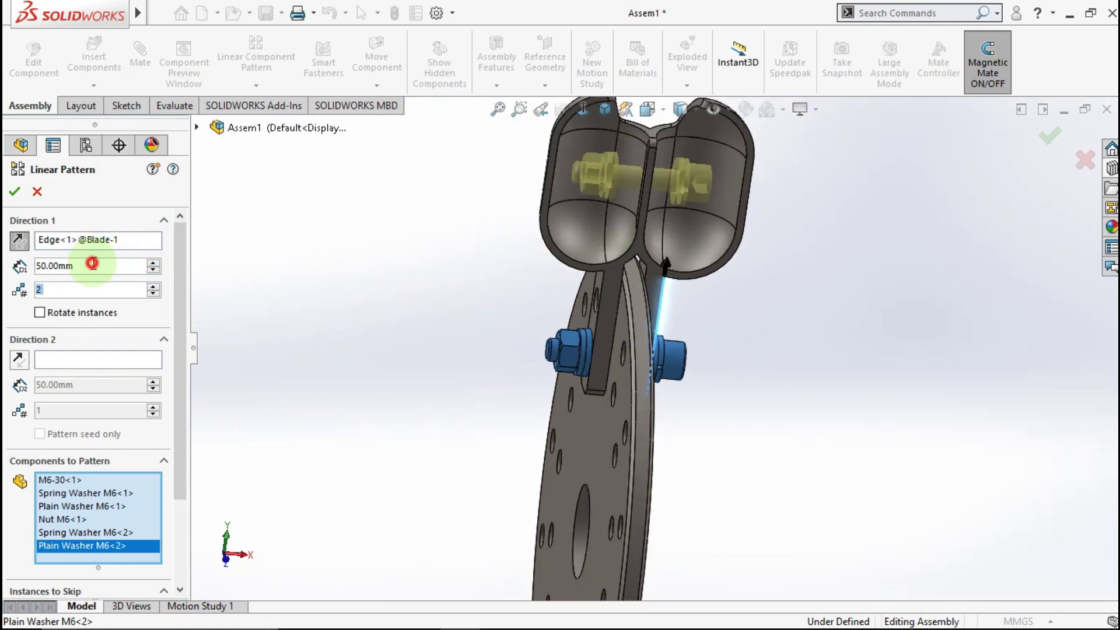
text(15)
click(370, 321)
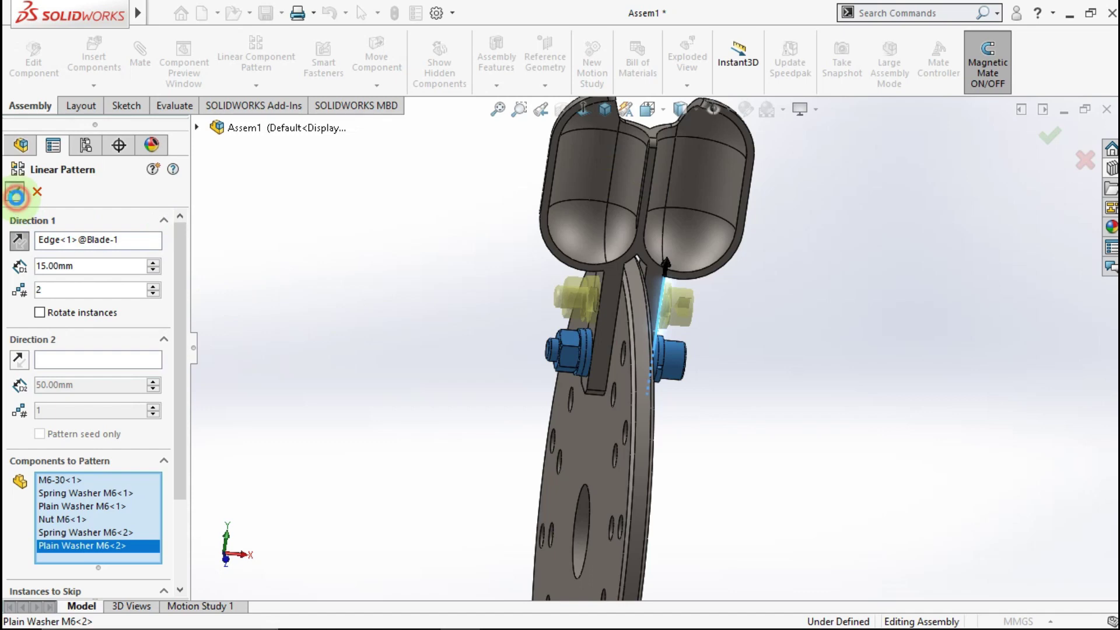
click(16, 196)
mouse_move(557, 320)
middle_down()
mouse_move(505, 296)
mouse_move(457, 309)
middle_up()
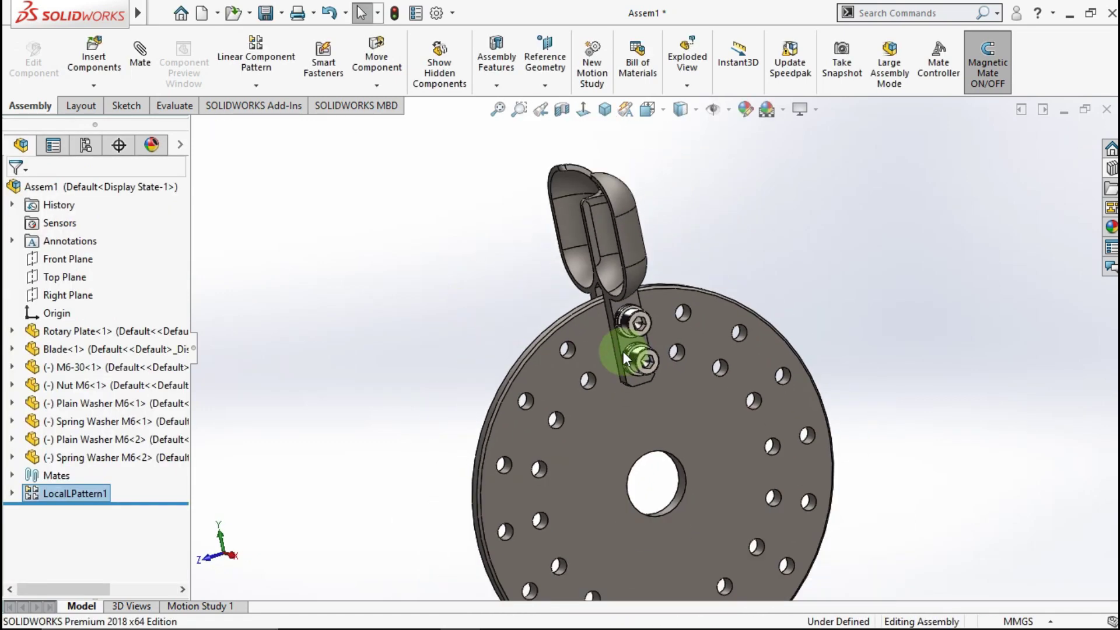
middle_drag(623, 351, 667, 323)
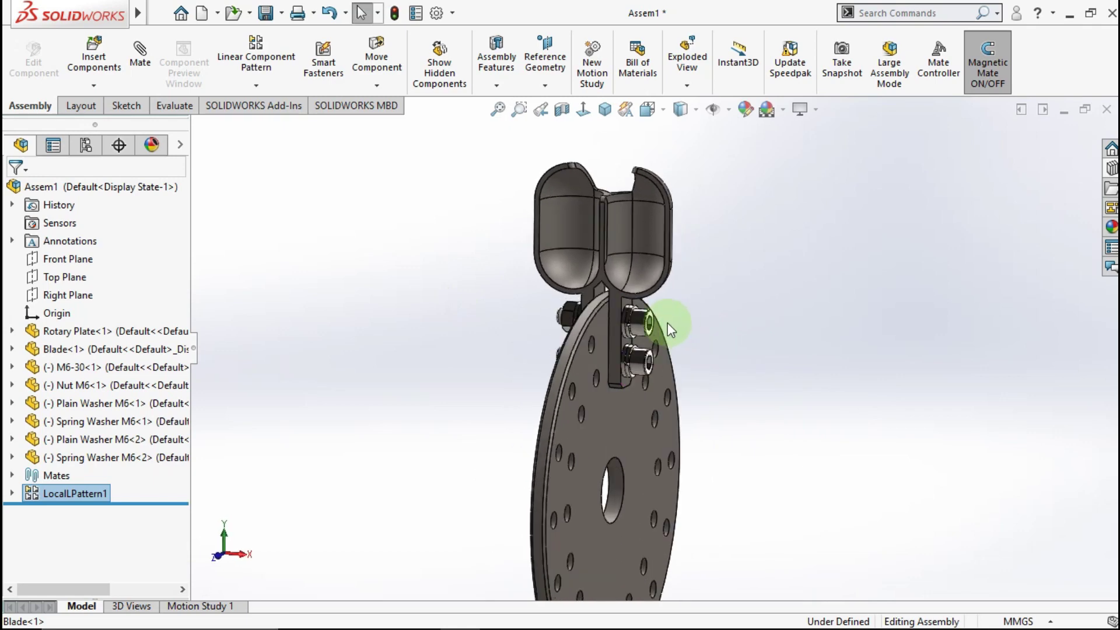
Step: Start a Circular Component Pattern using the disc's outer edge as the axis
click(257, 85)
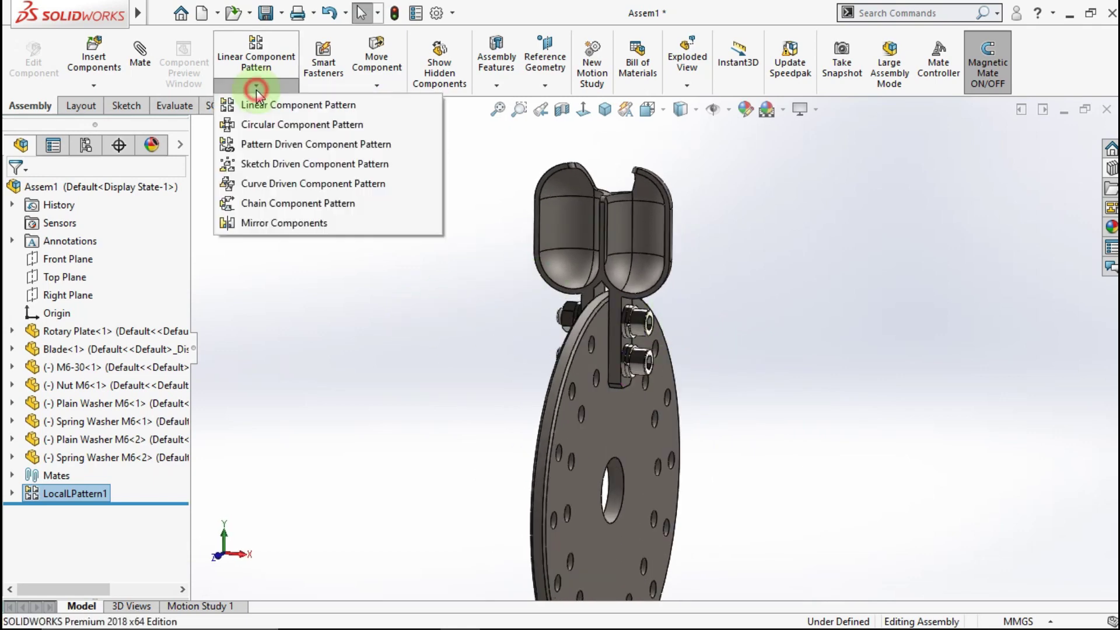
click(270, 127)
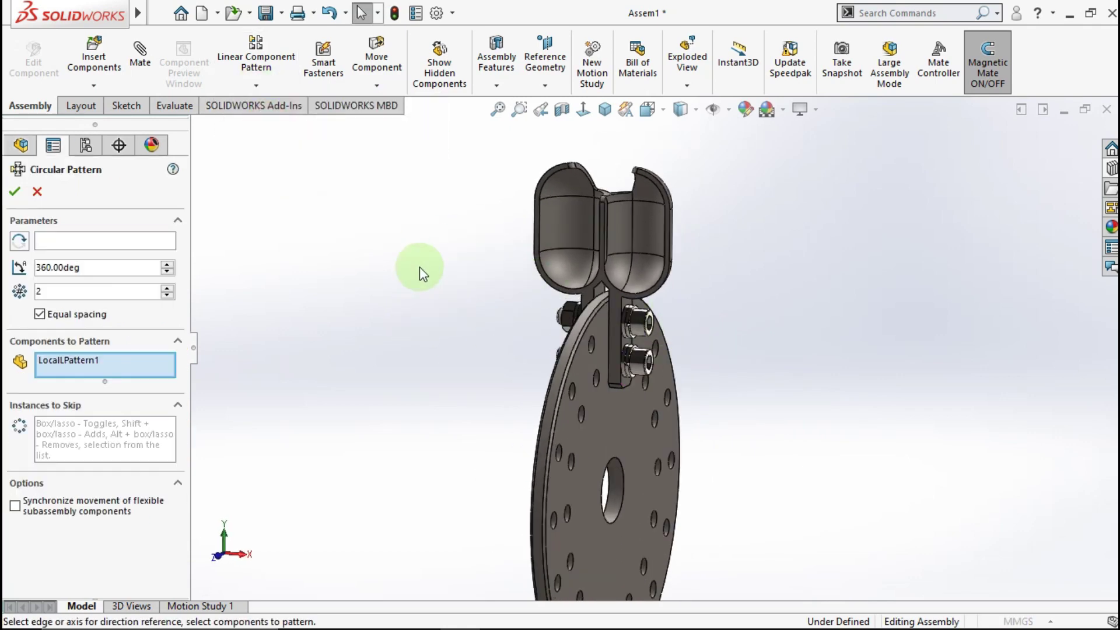
click(112, 241)
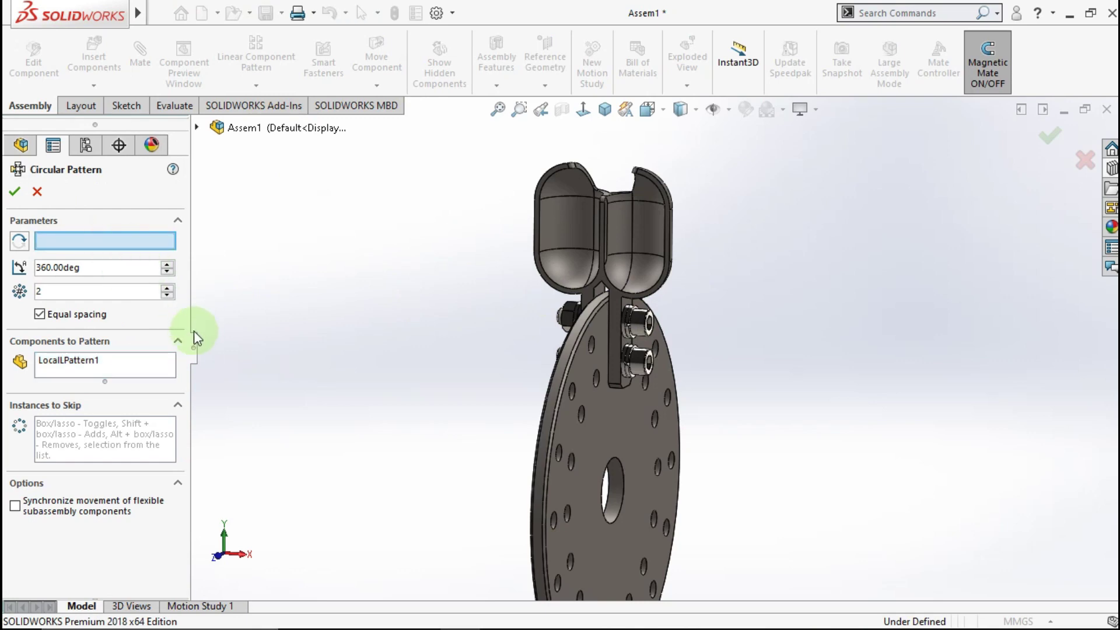
mouse_move(586, 326)
middle_down()
mouse_move(637, 350)
mouse_move(586, 350)
middle_up()
click(587, 343)
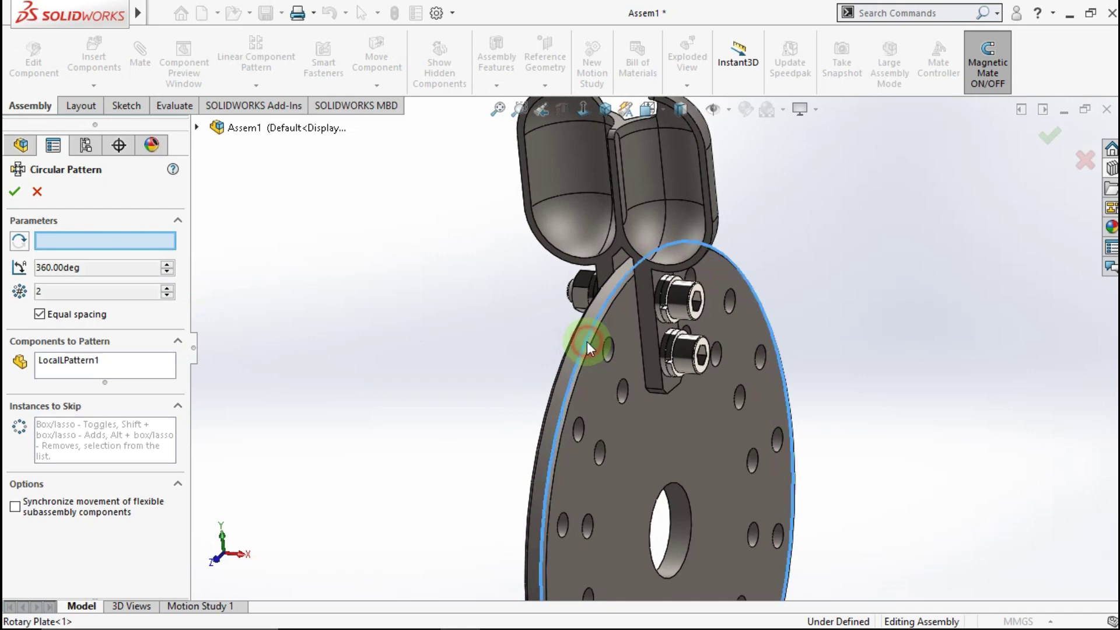
Step: Remove LocalLPattern1, then add the blade, both bolts and their washers
click(104, 367)
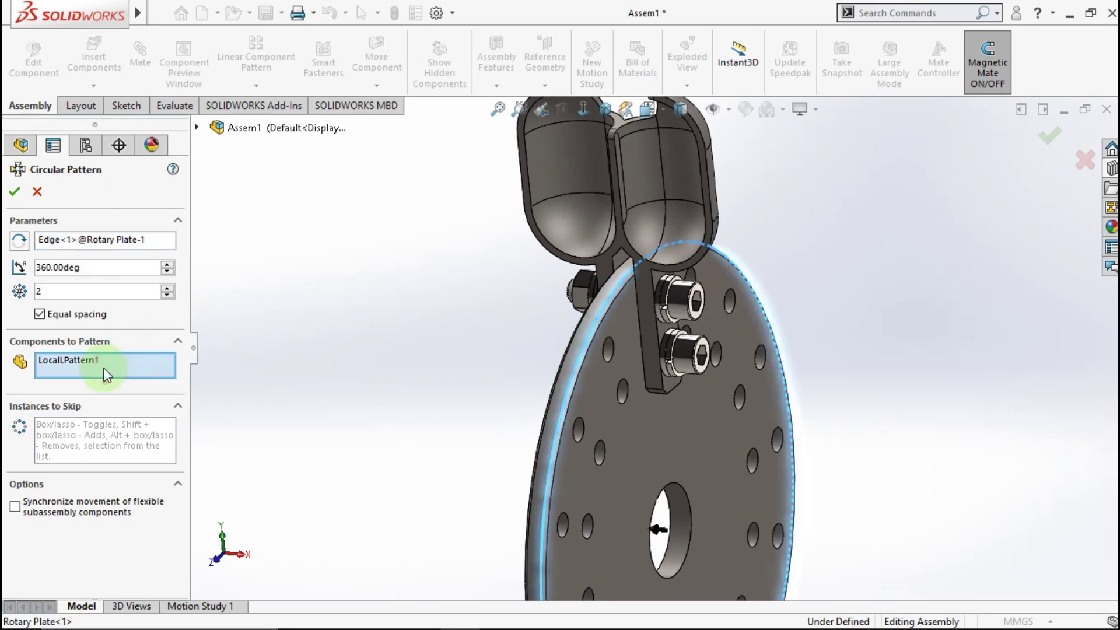
right_click(105, 371)
click(128, 378)
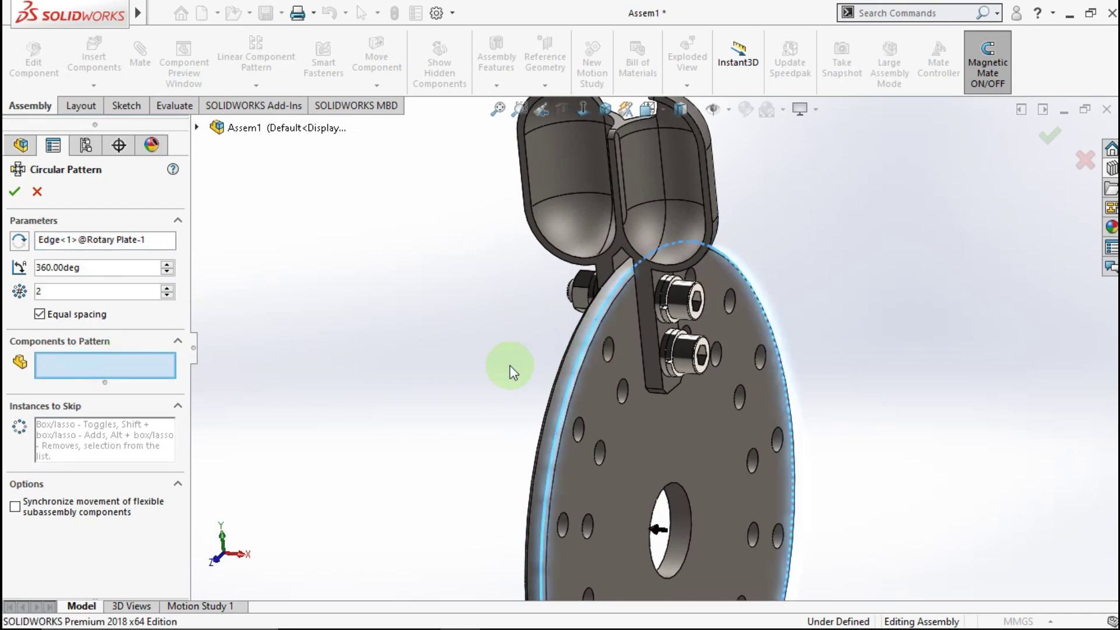
click(646, 186)
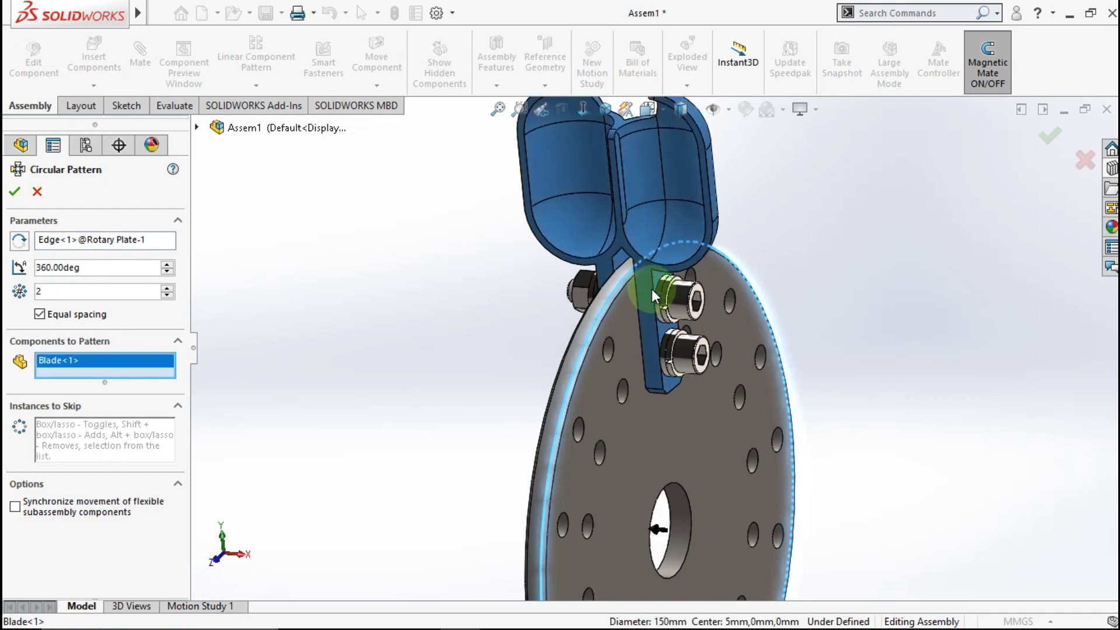
scroll(671, 303, down, 2)
scroll(686, 320, down, 3)
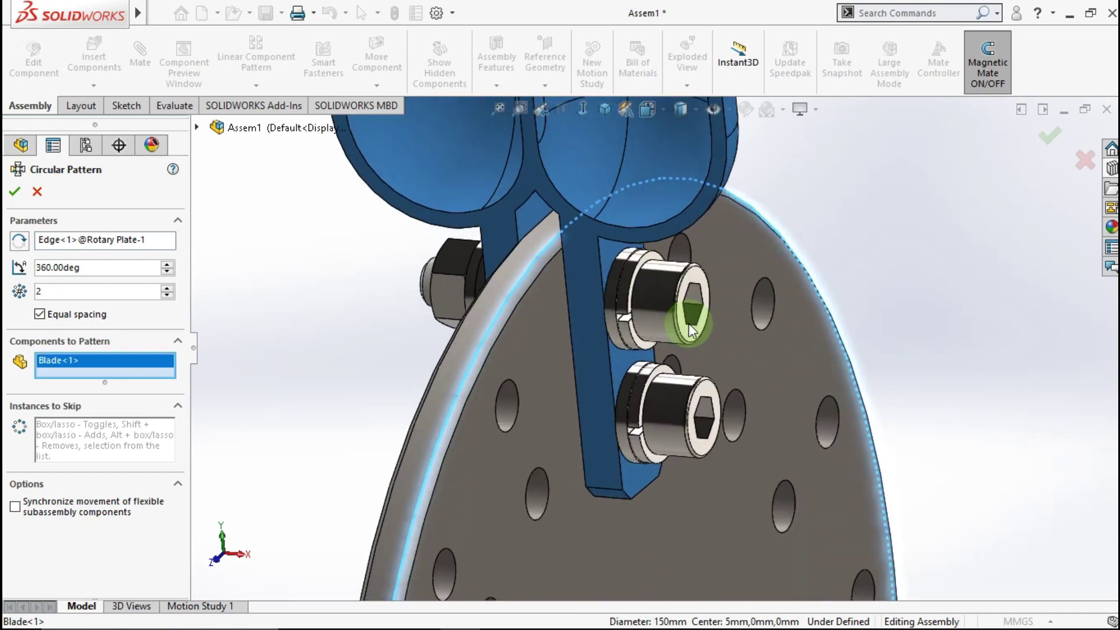
click(638, 322)
click(617, 314)
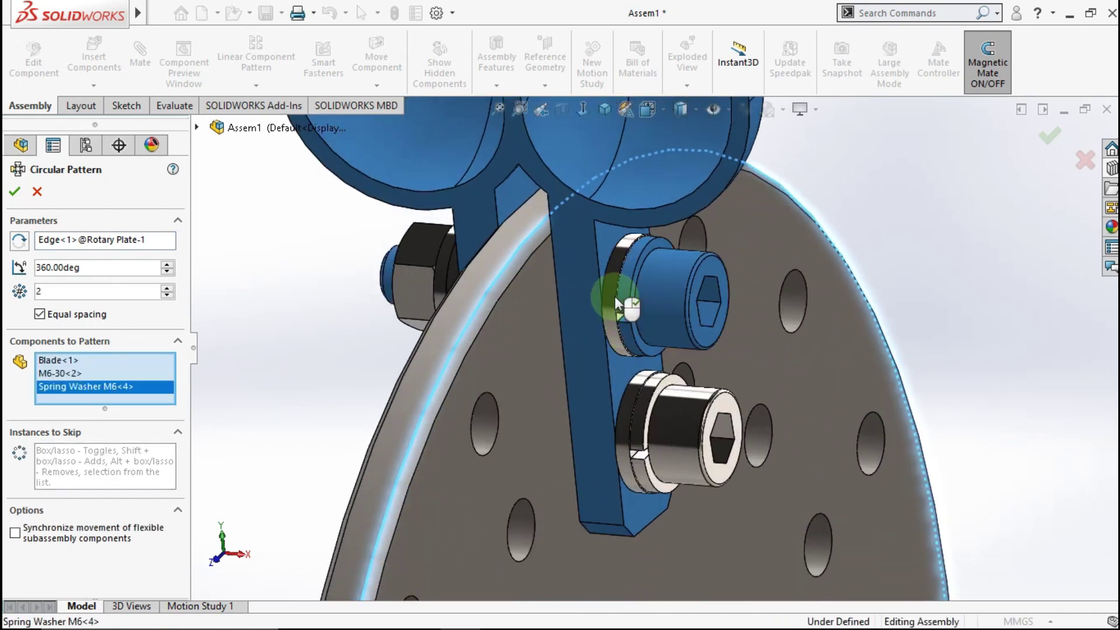
click(616, 301)
click(645, 429)
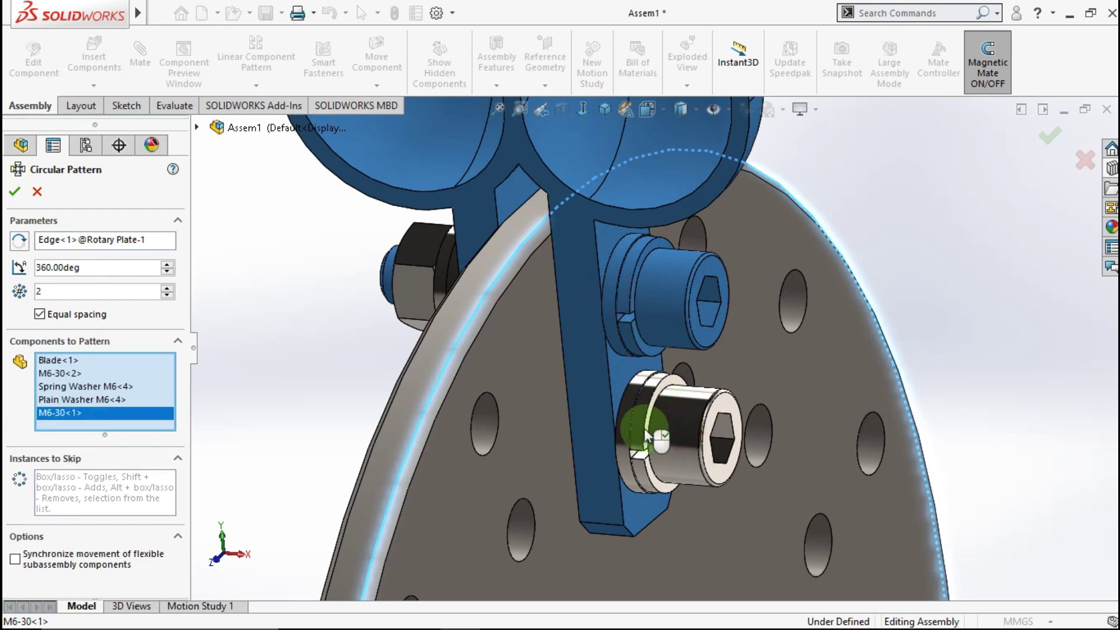
click(642, 430)
Step: Add both nuts and their spring and plain washers to the pattern
mouse_move(576, 415)
middle_down()
mouse_move(491, 341)
mouse_move(534, 315)
mouse_move(391, 406)
middle_up()
scroll(391, 406, down, 2)
click(365, 306)
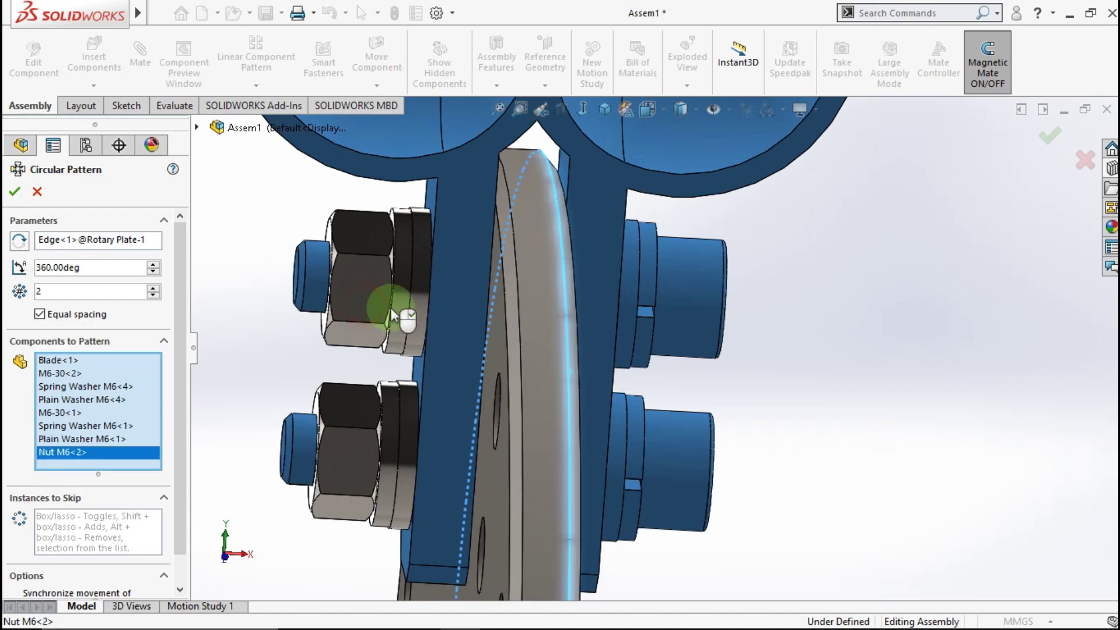
click(405, 293)
click(417, 287)
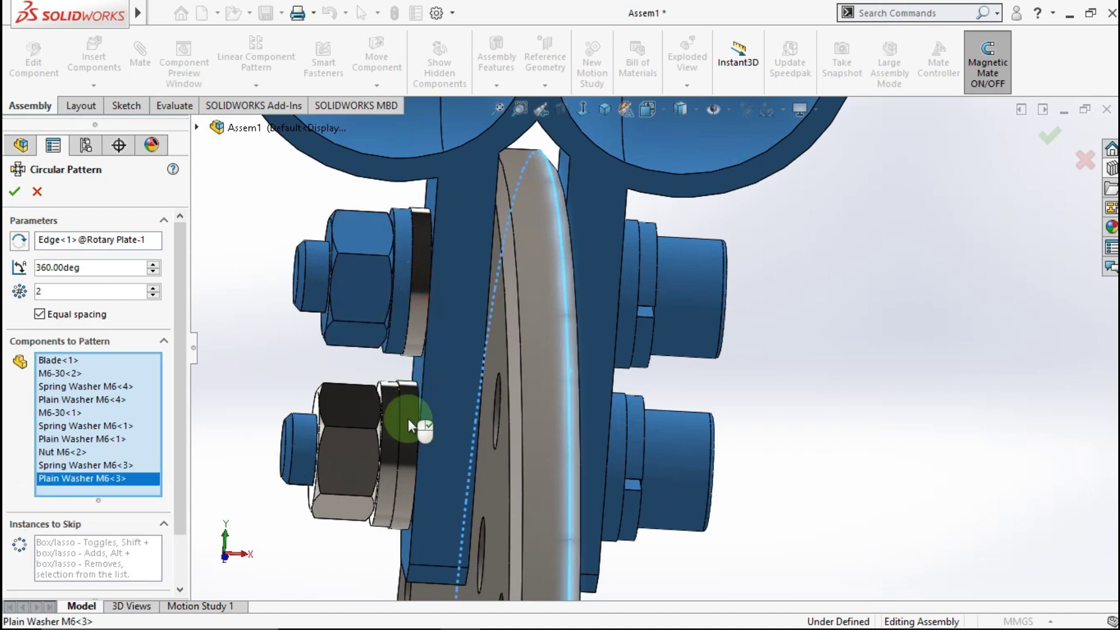
click(396, 433)
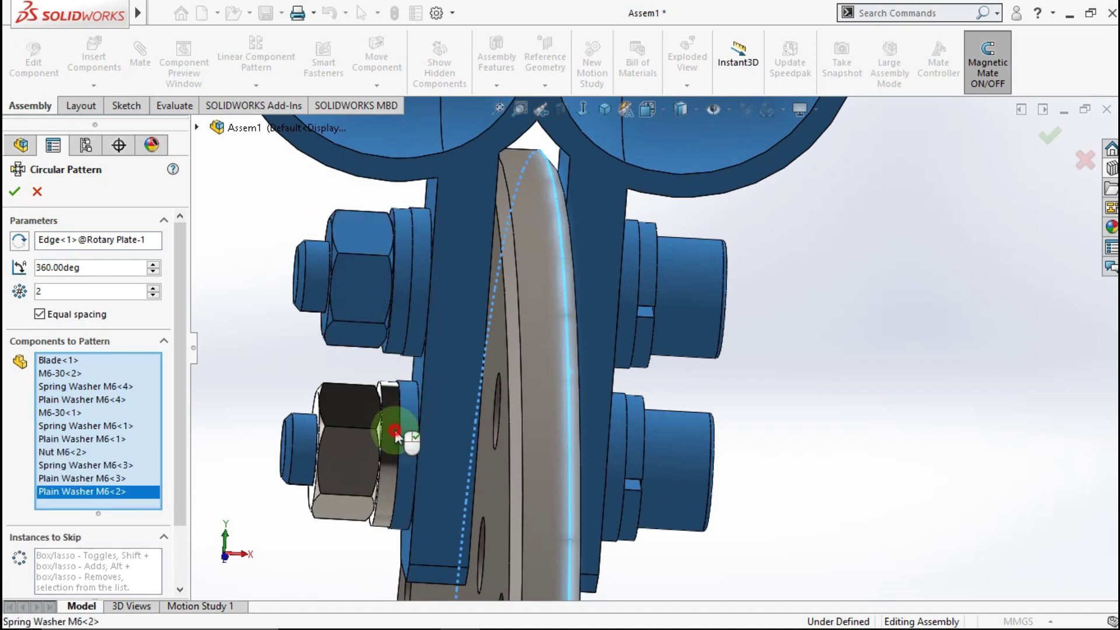
click(316, 457)
Step: Confirm the 16-instance circular pattern around the plate
scroll(640, 365, up, 5)
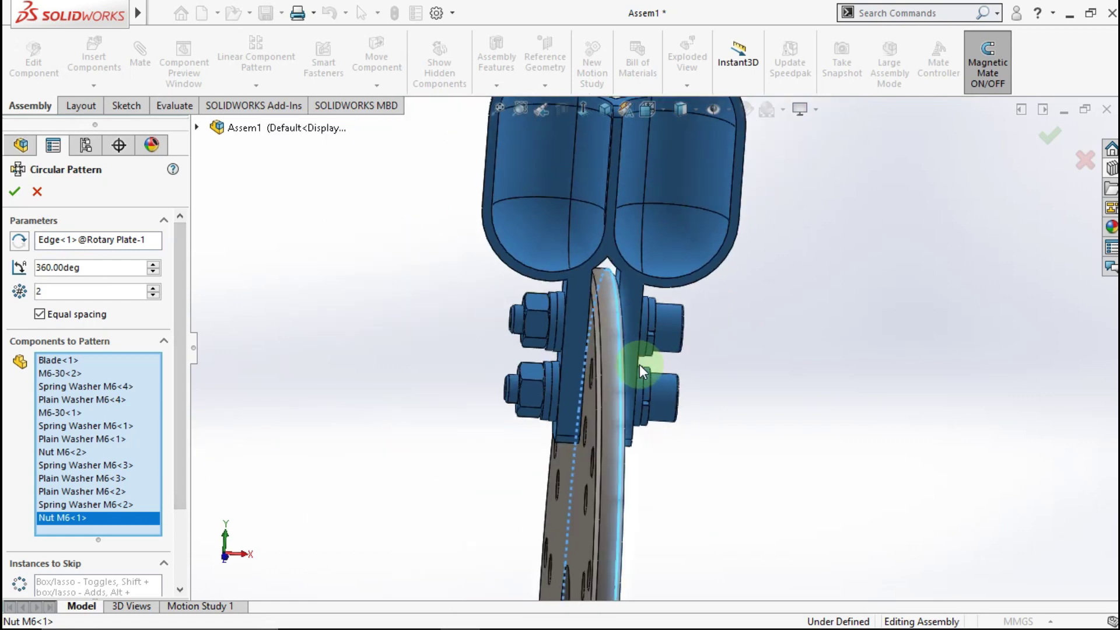
mouse_move(654, 401)
middle_down()
mouse_move(555, 393)
mouse_move(586, 412)
mouse_move(594, 476)
mouse_move(637, 513)
middle_up()
text(16)
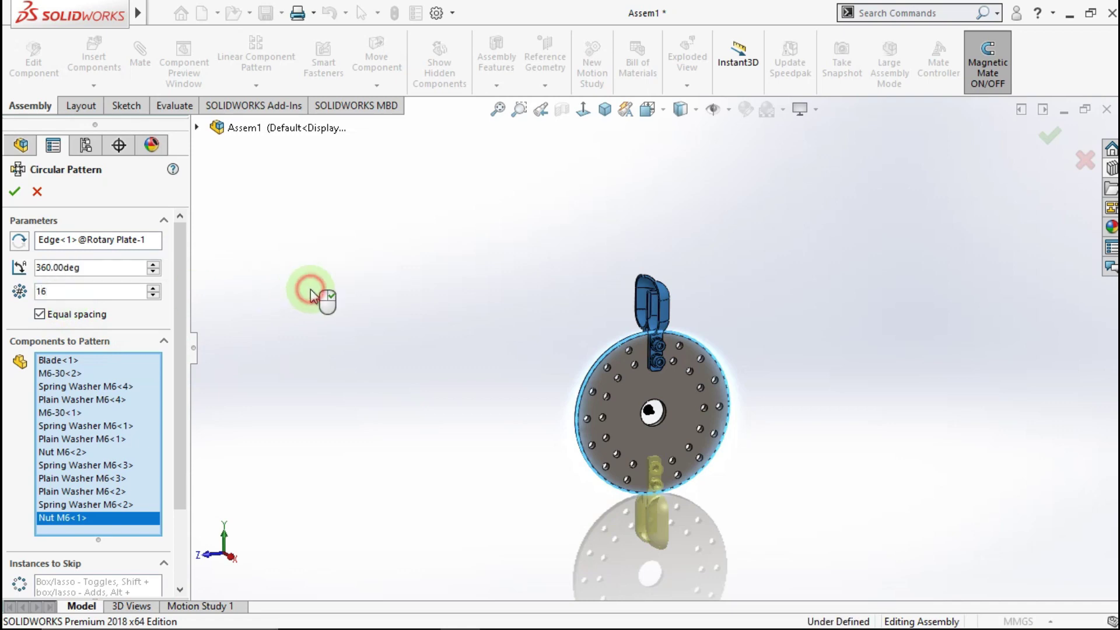
key(Return)
click(456, 342)
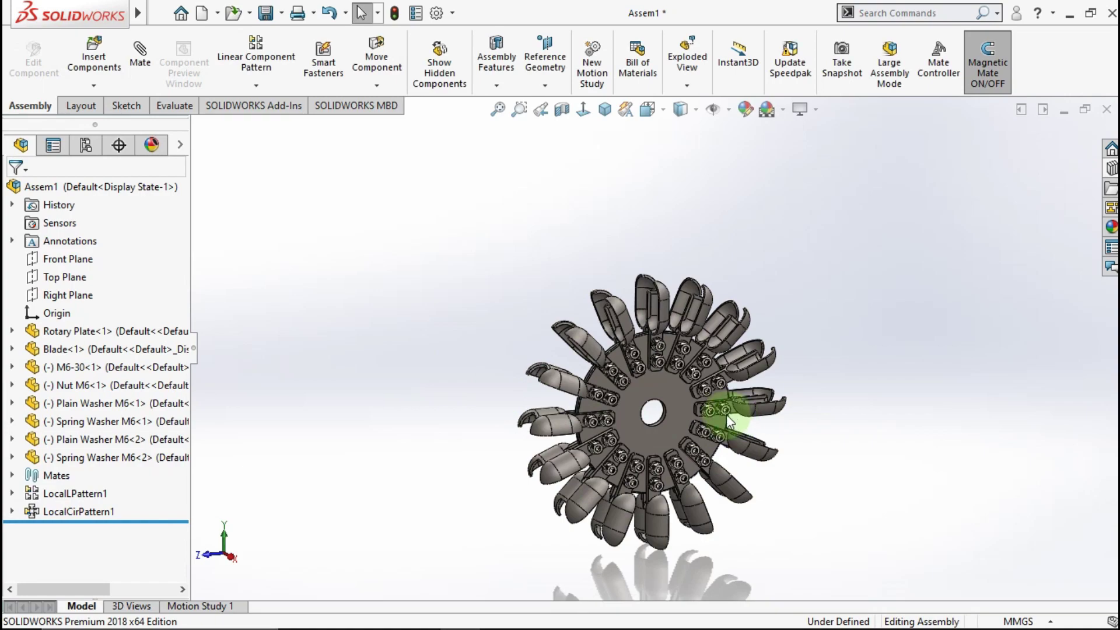
scroll(700, 402, down, 3)
scroll(676, 366, down, 2)
scroll(614, 412, up, 3)
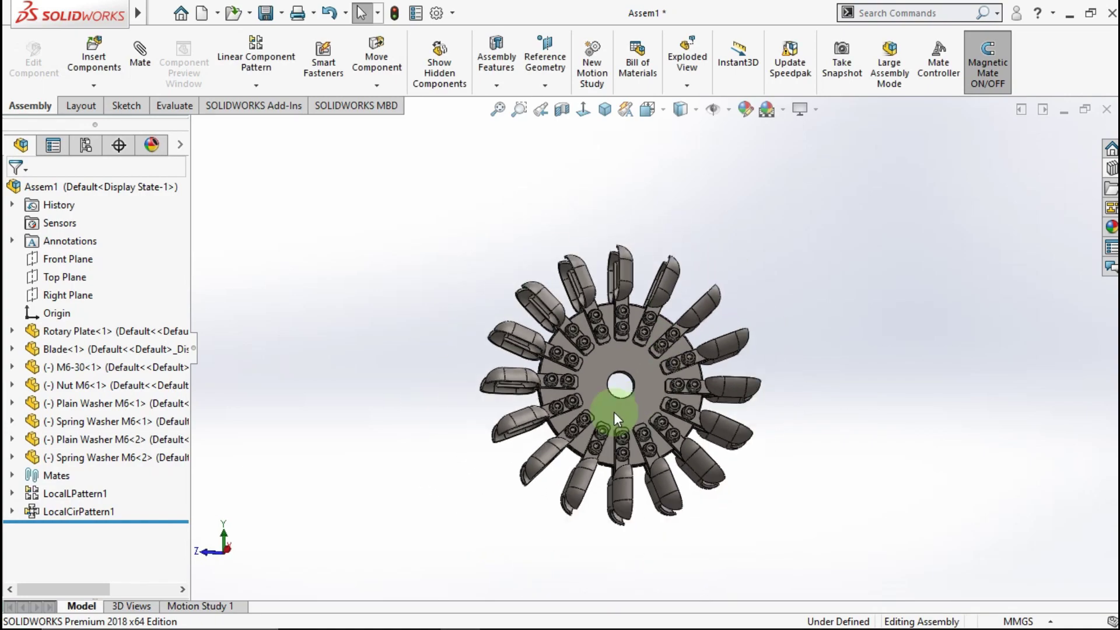
mouse_move(614, 412)
middle_down()
mouse_move(612, 450)
mouse_move(688, 455)
mouse_move(741, 400)
mouse_move(830, 401)
middle_up()
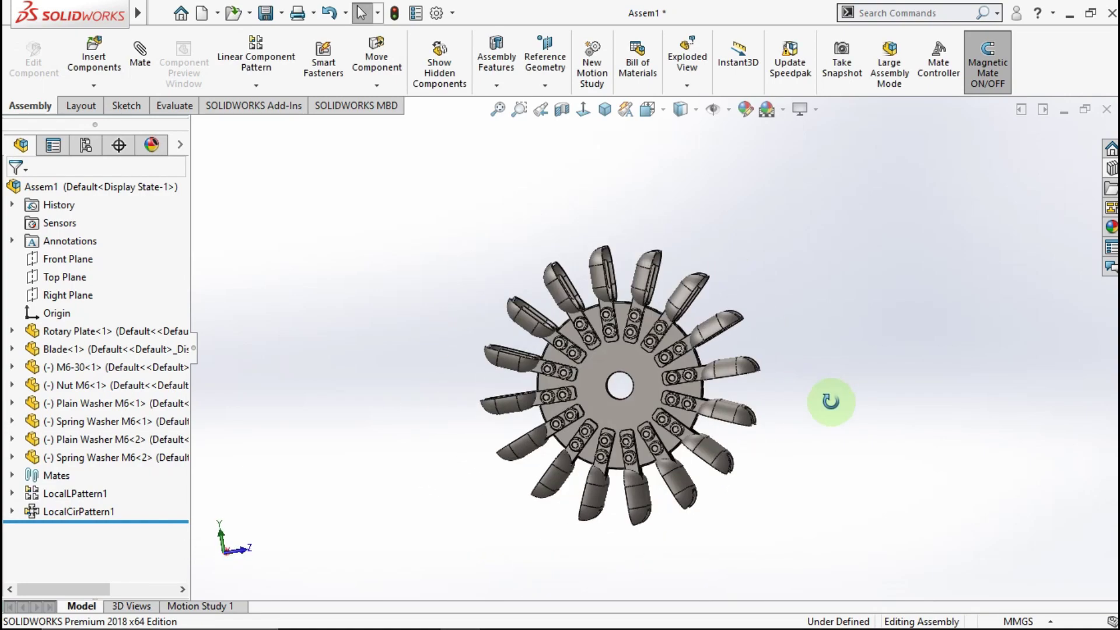
scroll(600, 388, down, 3)
mouse_move(618, 392)
middle_down()
mouse_move(605, 371)
mouse_move(572, 383)
mouse_move(468, 378)
mouse_move(426, 420)
mouse_move(600, 425)
mouse_move(530, 437)
mouse_move(514, 418)
middle_up()
scroll(601, 426, up, 2)
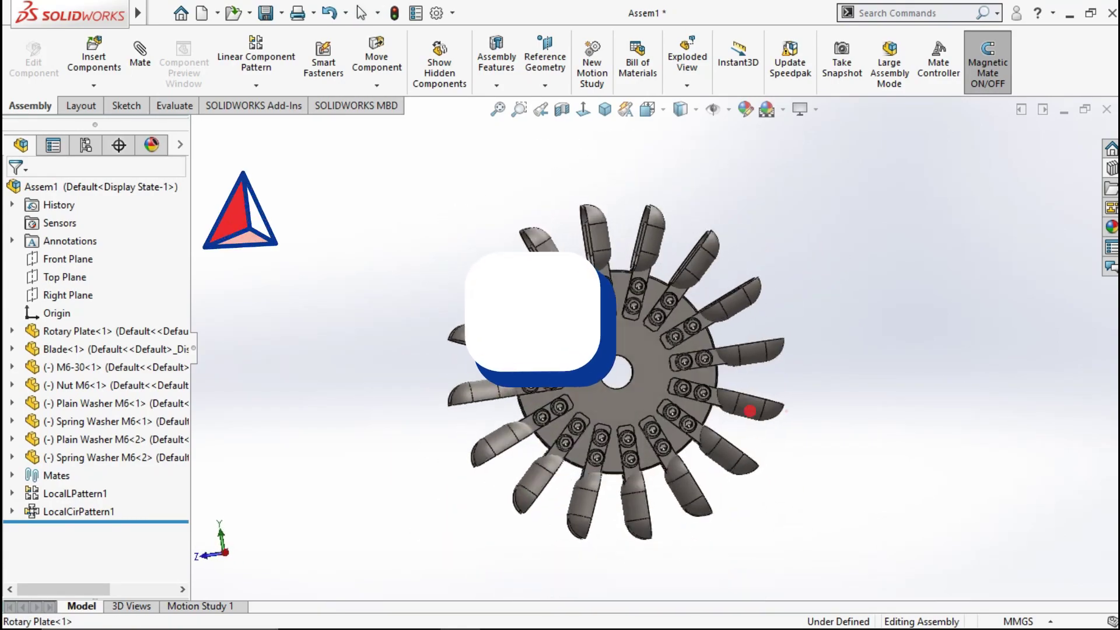